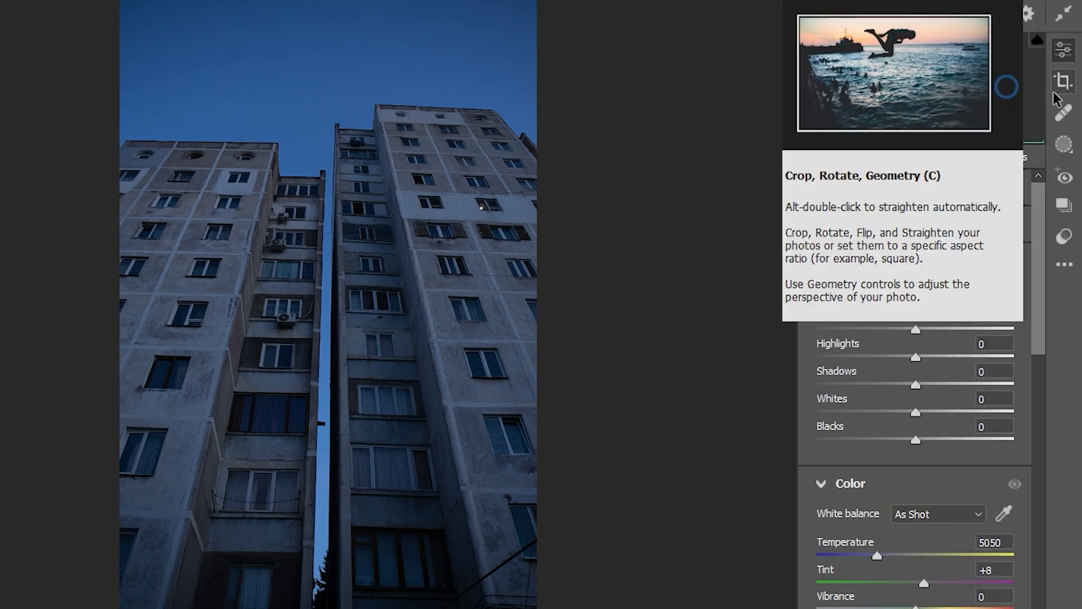
Correct the building photo's perspective with automatic Upright and set the manual geometry rotation to +0.2
{"action": "left_click", "coordinate": [1055, 95]}
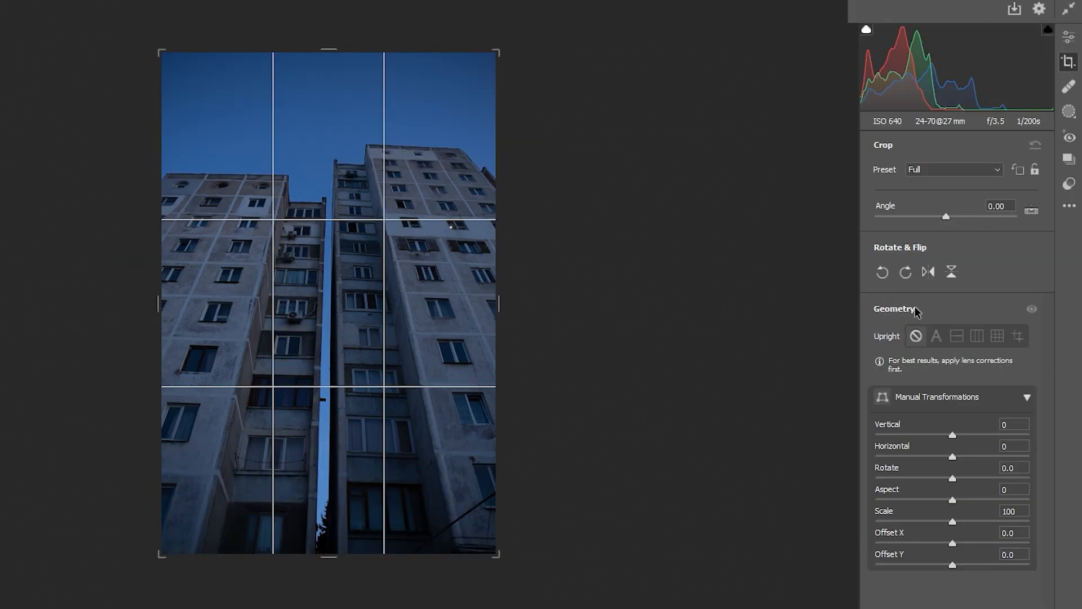
{"action": "left_click", "coordinate": [935, 336]}
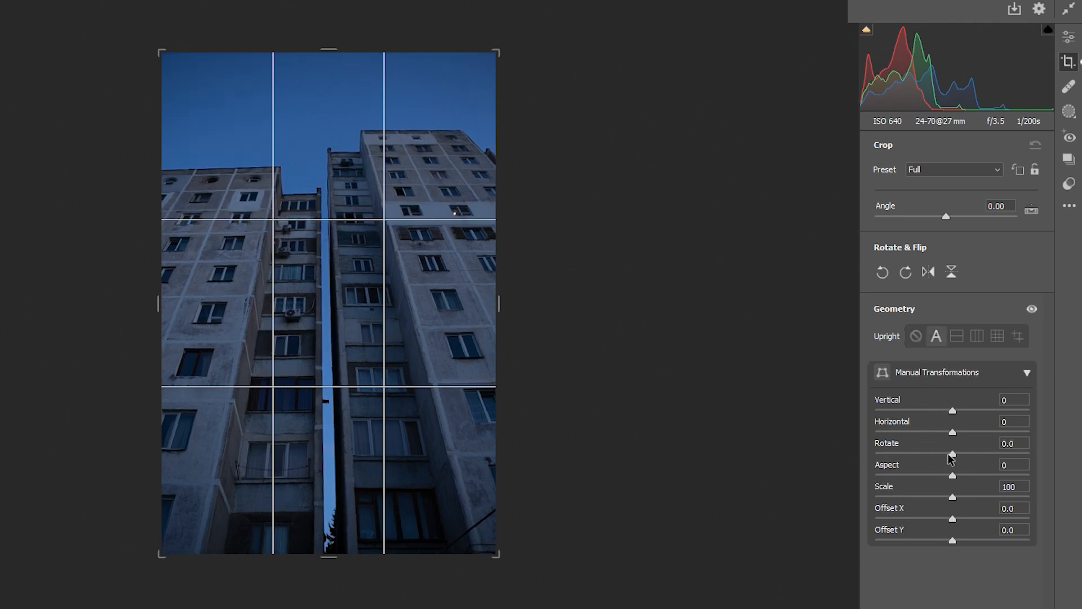
{"action": "left_click_drag", "start_coordinate": [949, 454], "coordinate": [950, 454]}
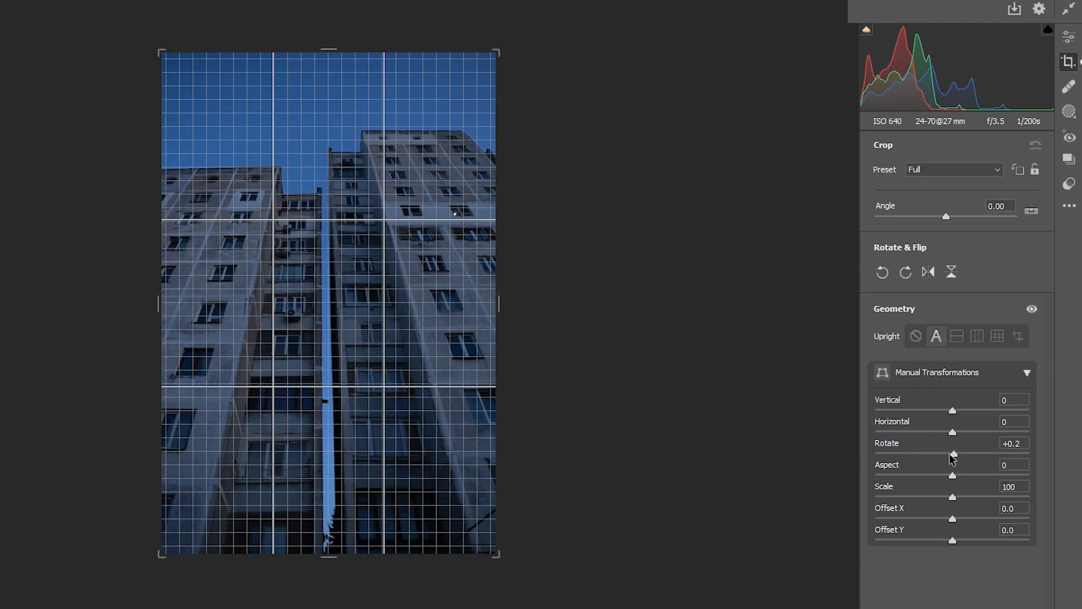
Adjust the light settings: Exposure -0.30, Contrast +30, Shadows -17, Whites +16 and Blacks -6
{"action": "left_click", "coordinate": [1069, 38]}
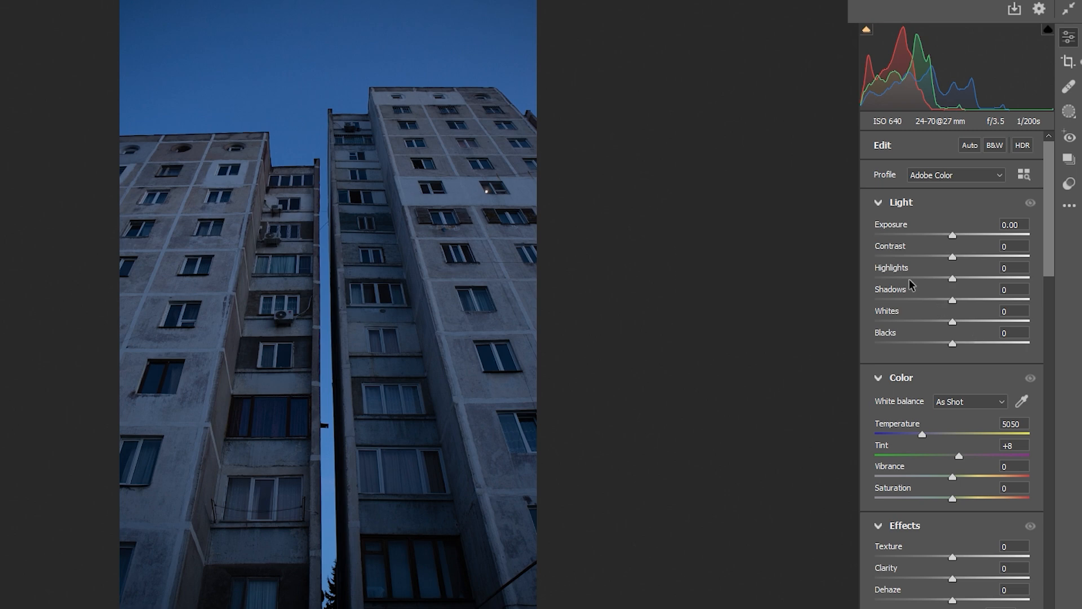
{"action": "left_click_drag", "start_coordinate": [951, 235], "coordinate": [978, 258]}
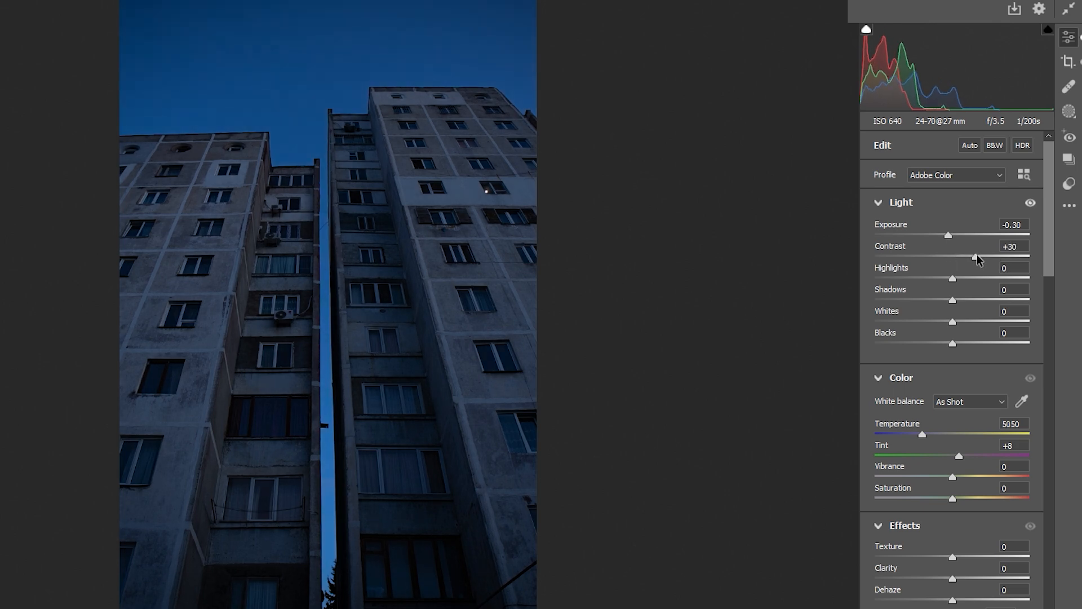
{"action": "left_click_drag", "start_coordinate": [952, 299], "coordinate": [949, 344]}
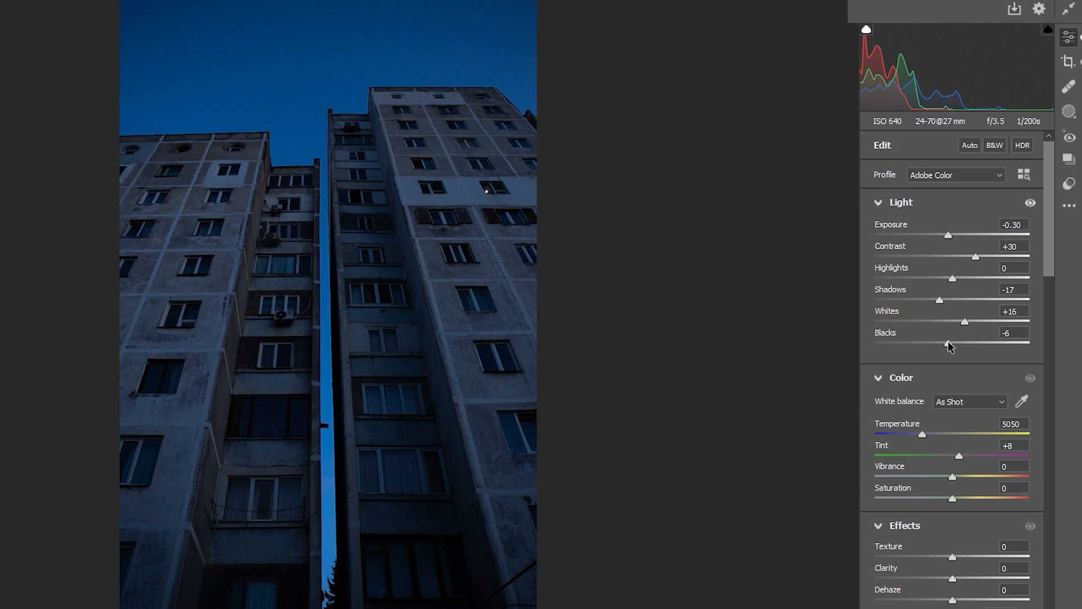
Set Texture to +7, Clarity to +11 and Dehaze to +9, and shift the tint slightly toward green
{"action": "scroll", "coordinate": [1012, 519], "scroll_direction": "down", "scroll_amount": 3}
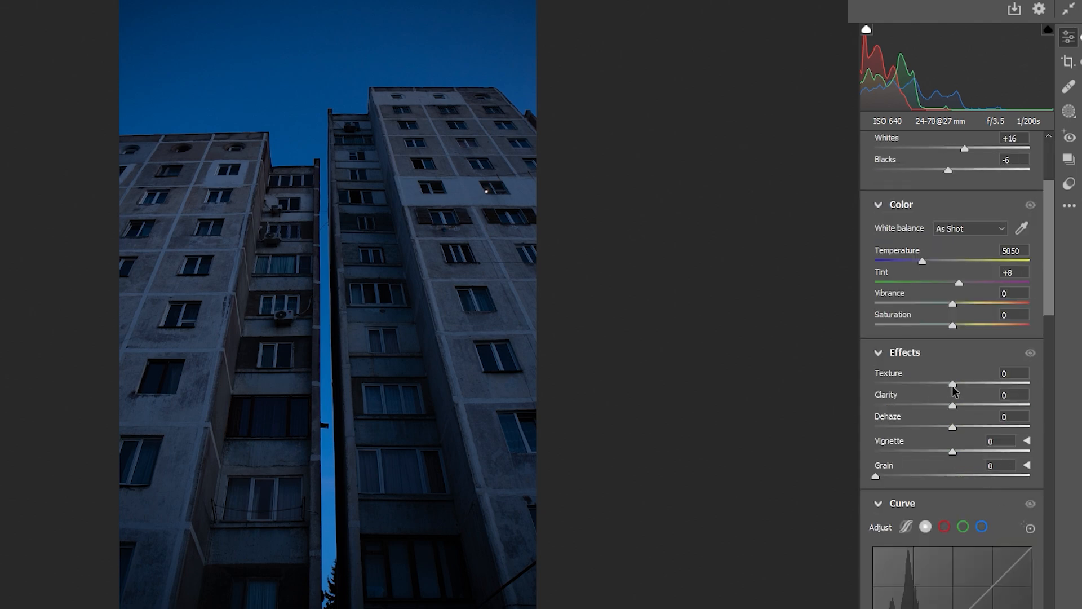
{"action": "left_click_drag", "start_coordinate": [953, 386], "coordinate": [959, 408]}
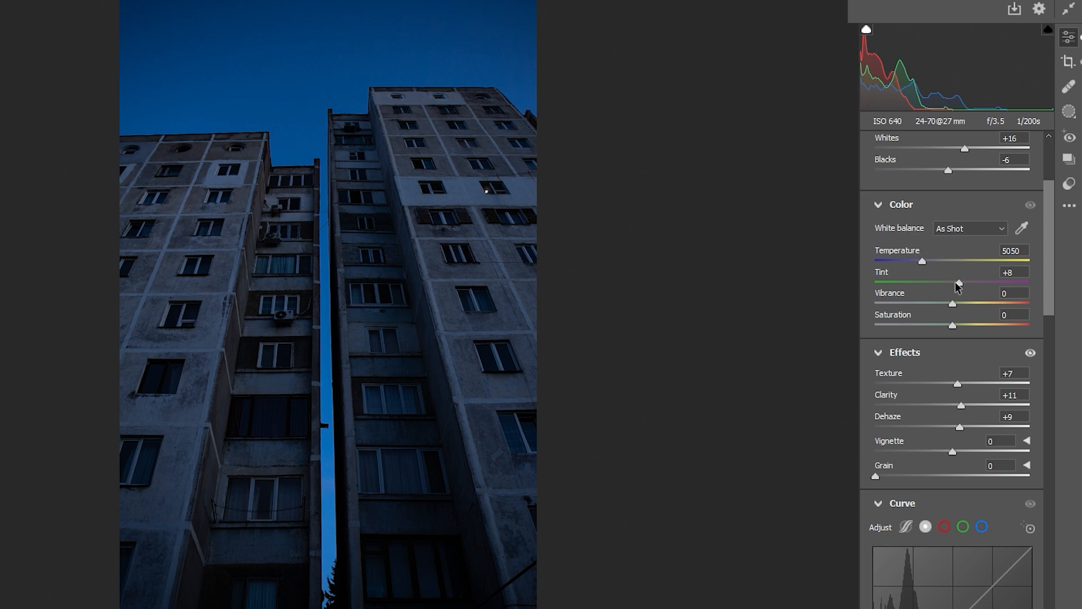
{"action": "mouse_move", "coordinate": [957, 283]}
{"action": "left_mouse_down"}
{"action": "mouse_move", "coordinate": [938, 284]}
{"action": "mouse_move", "coordinate": [953, 283]}
{"action": "left_mouse_up"}
Set the Color Mixer hue of Blues to -32 and of Purples to -100
{"action": "scroll", "coordinate": [990, 284], "scroll_direction": "down", "scroll_amount": 2}
{"action": "scroll", "coordinate": [993, 321], "scroll_direction": "down", "scroll_amount": 2}
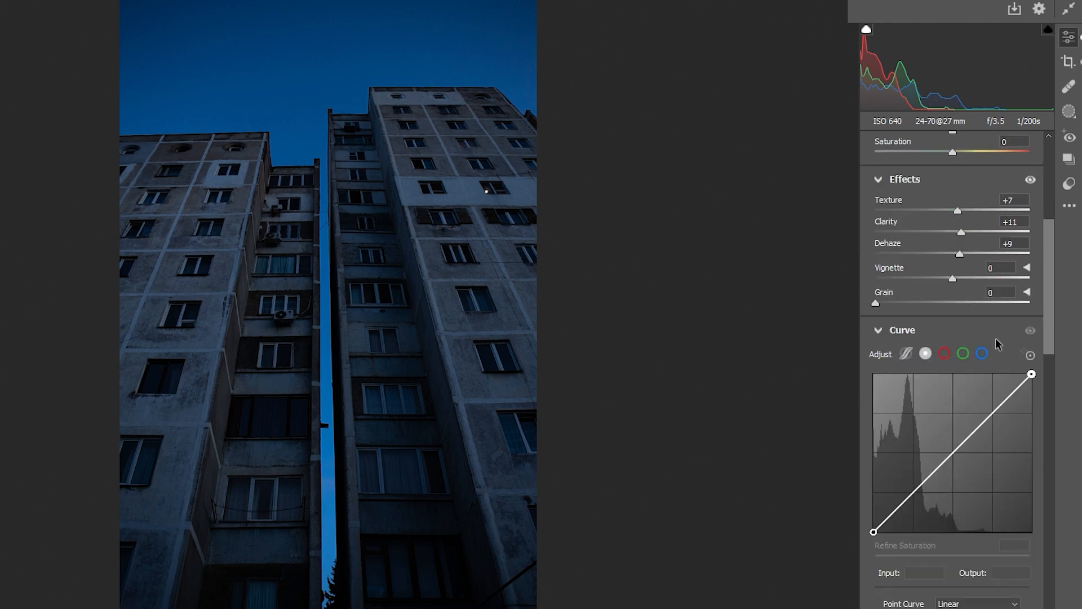
{"action": "scroll", "coordinate": [1010, 348], "scroll_direction": "down", "scroll_amount": 6}
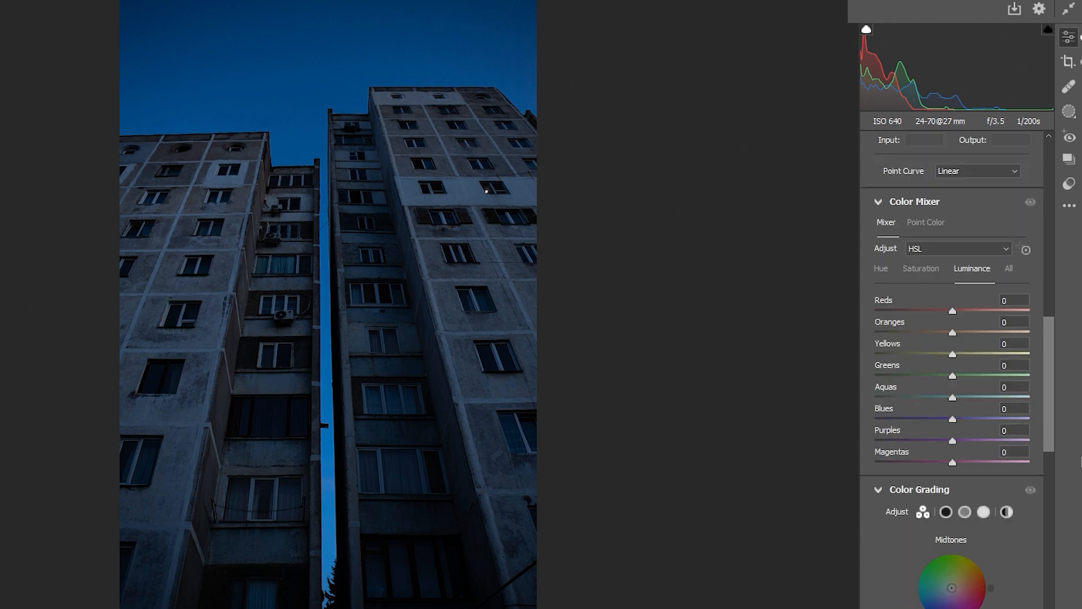
{"action": "left_click", "coordinate": [882, 273]}
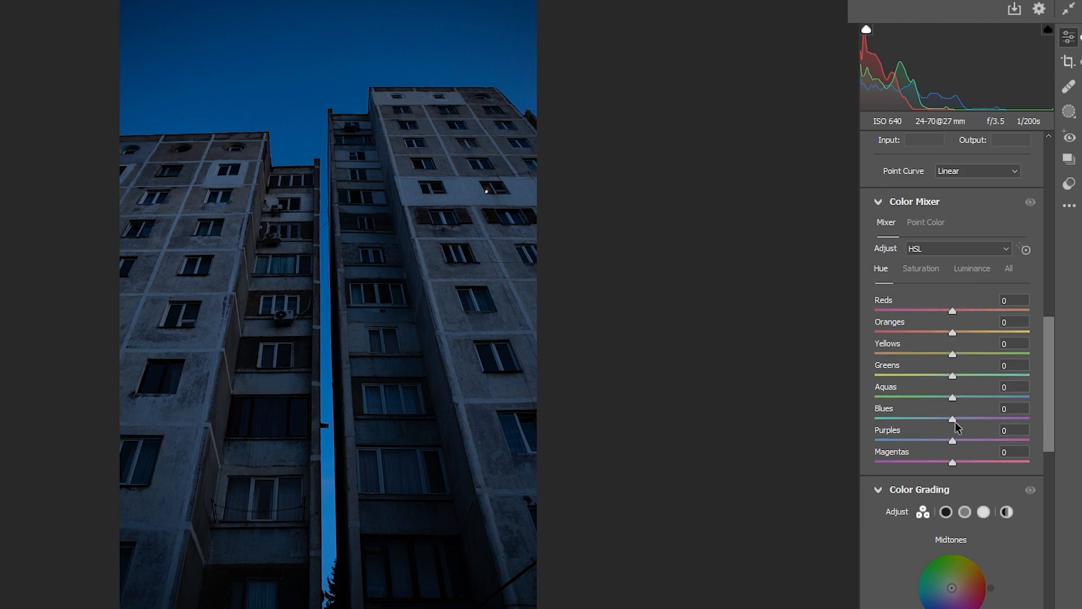
{"action": "left_click_drag", "start_coordinate": [953, 420], "coordinate": [931, 426]}
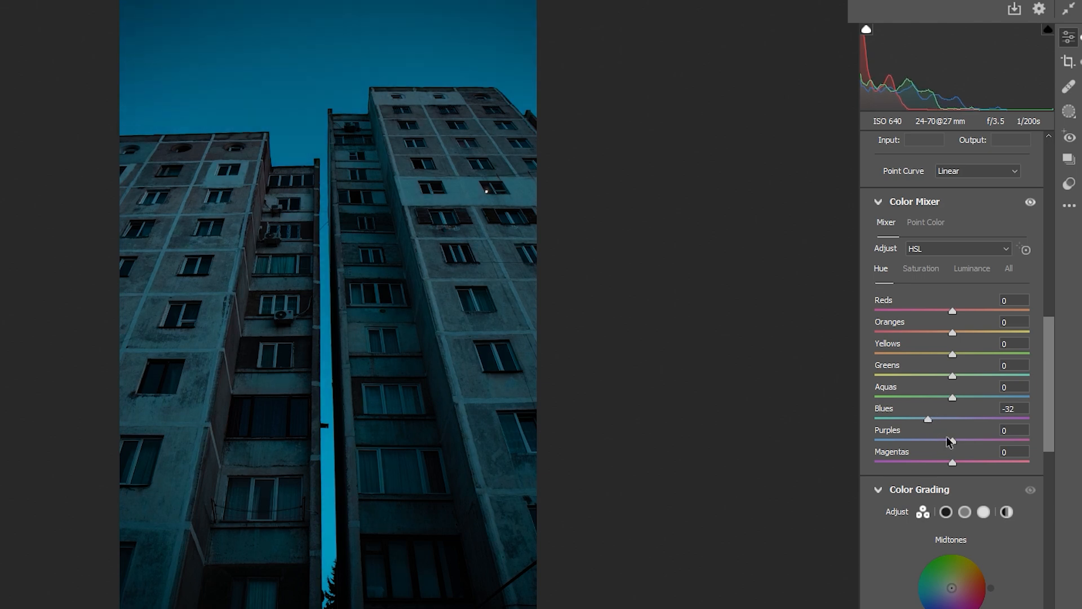
{"action": "left_click_drag", "start_coordinate": [952, 443], "coordinate": [855, 422]}
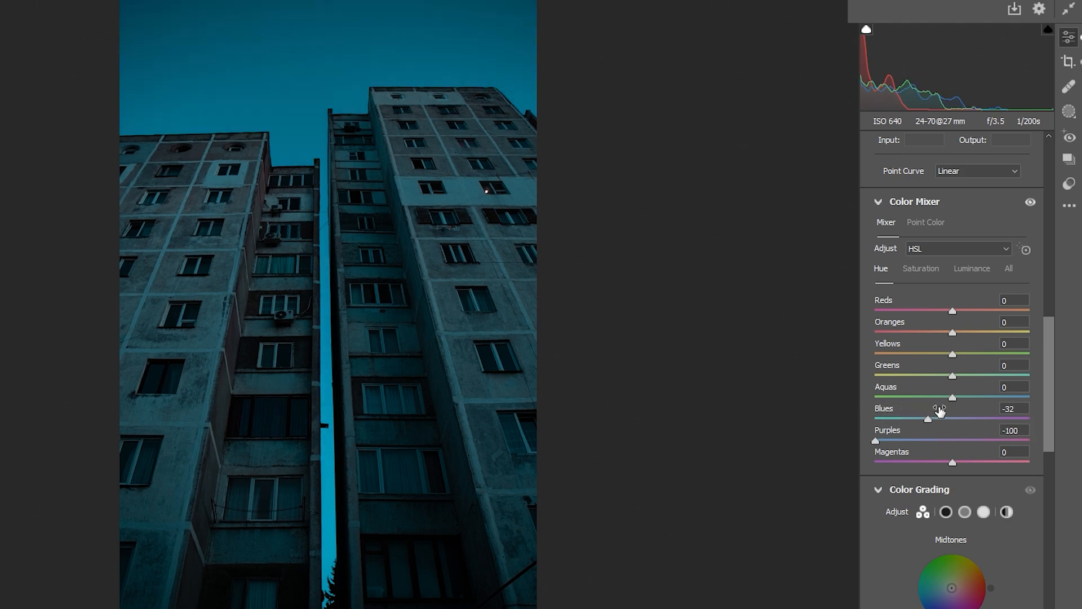
Color grade the shadows with yellow at hue 59 and saturation 15, and tint the midtones slightly toward blue
{"action": "scroll", "coordinate": [940, 411], "scroll_direction": "down", "scroll_amount": 5}
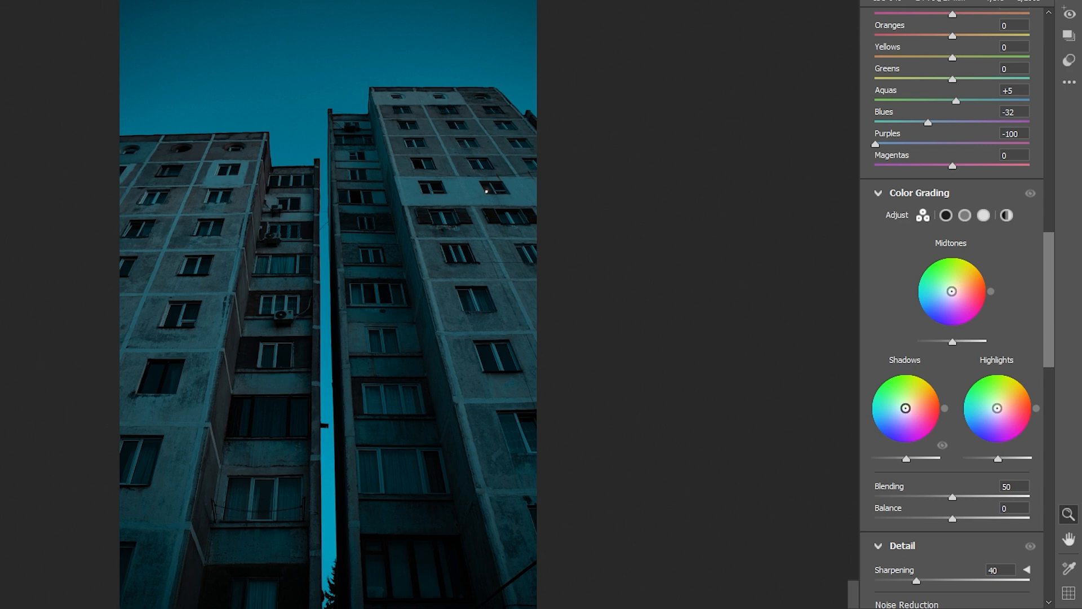
{"action": "mouse_move", "coordinate": [905, 408]}
{"action": "left_mouse_down"}
{"action": "mouse_move", "coordinate": [897, 400]}
{"action": "mouse_move", "coordinate": [908, 404]}
{"action": "left_mouse_up"}
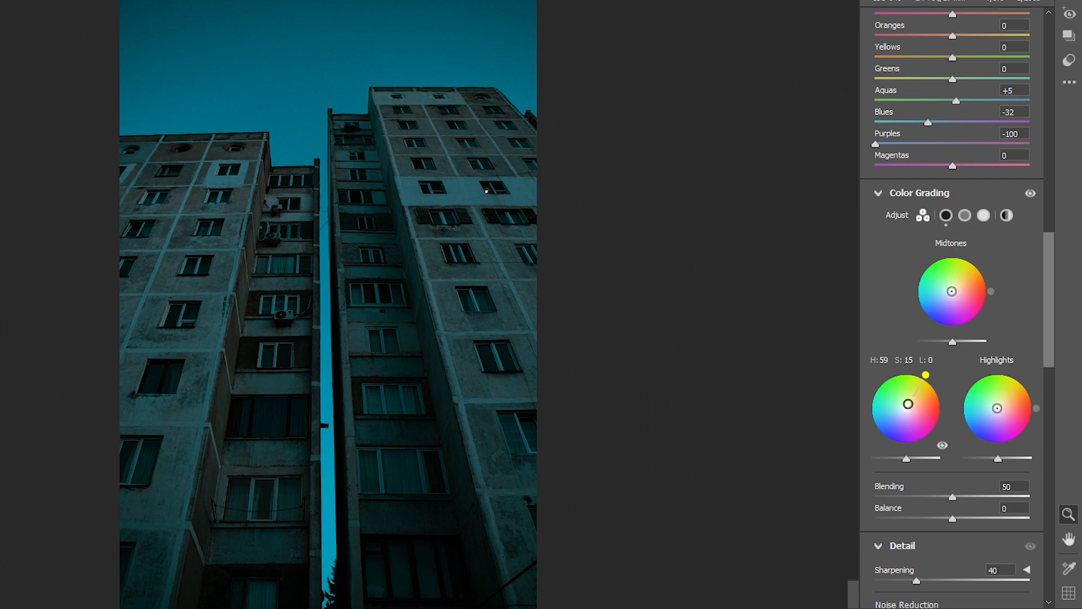
{"action": "left_click_drag", "start_coordinate": [951, 290], "coordinate": [908, 316]}
Set the luminance of Blues in the Color Mixer to -31
{"action": "scroll", "coordinate": [941, 284], "scroll_direction": "up", "scroll_amount": 5}
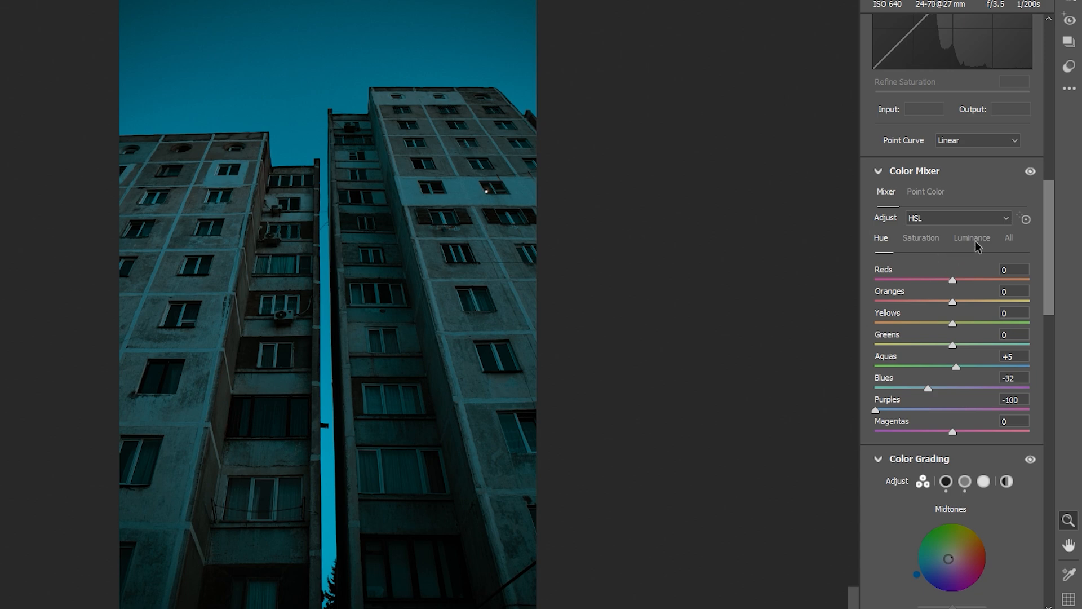
{"action": "left_click", "coordinate": [974, 241]}
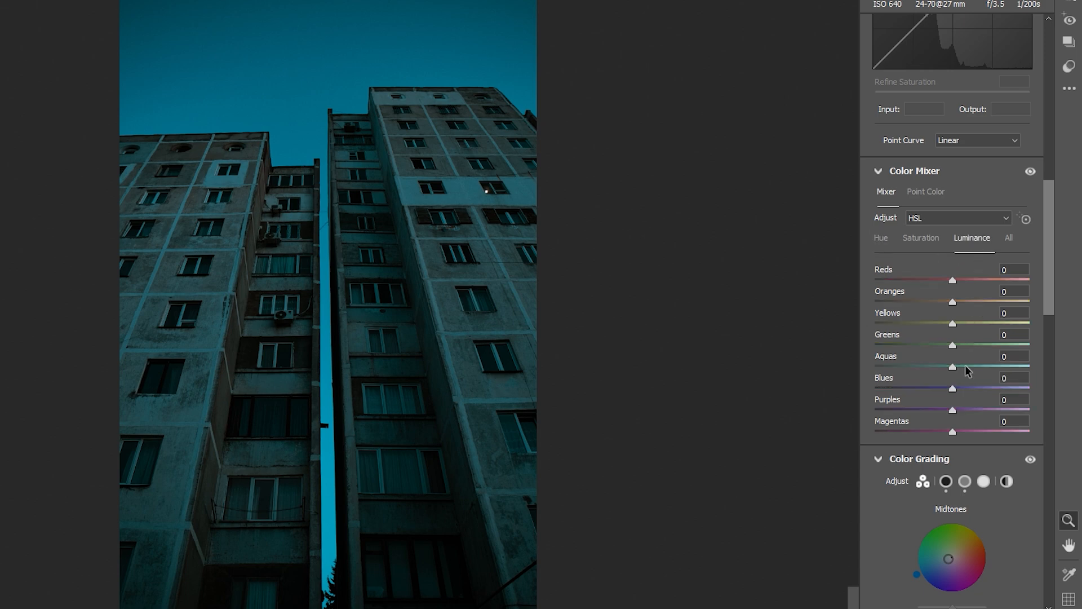
{"action": "left_click_drag", "start_coordinate": [953, 387], "coordinate": [932, 389]}
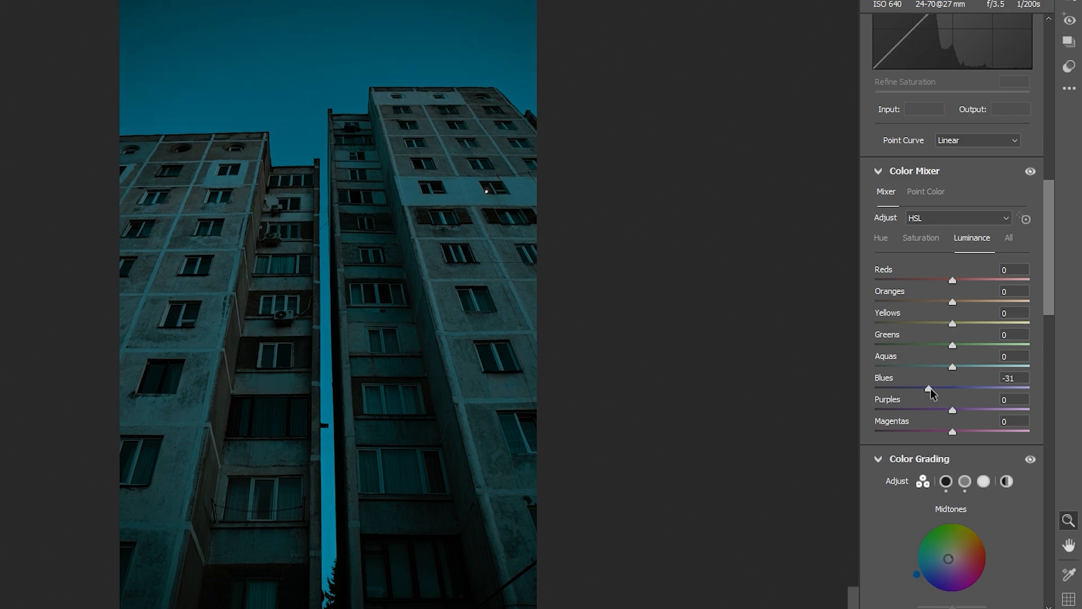
Set the Color Mixer saturation to Reds -3, Oranges +10, Yellows +22, Greens +9 and Blues +35
{"action": "left_click", "coordinate": [922, 238]}
{"action": "mouse_move", "coordinate": [952, 279]}
{"action": "left_mouse_down"}
{"action": "mouse_move", "coordinate": [919, 258]}
{"action": "mouse_move", "coordinate": [949, 258]}
{"action": "left_mouse_up"}
{"action": "mouse_move", "coordinate": [952, 301]}
{"action": "left_mouse_down"}
{"action": "mouse_move", "coordinate": [997, 298]}
{"action": "mouse_move", "coordinate": [961, 308]}
{"action": "left_mouse_up"}
{"action": "mouse_move", "coordinate": [952, 324]}
{"action": "left_mouse_down"}
{"action": "mouse_move", "coordinate": [894, 322]}
{"action": "mouse_move", "coordinate": [969, 324]}
{"action": "left_mouse_up"}
{"action": "left_click_drag", "start_coordinate": [953, 345], "coordinate": [968, 316]}
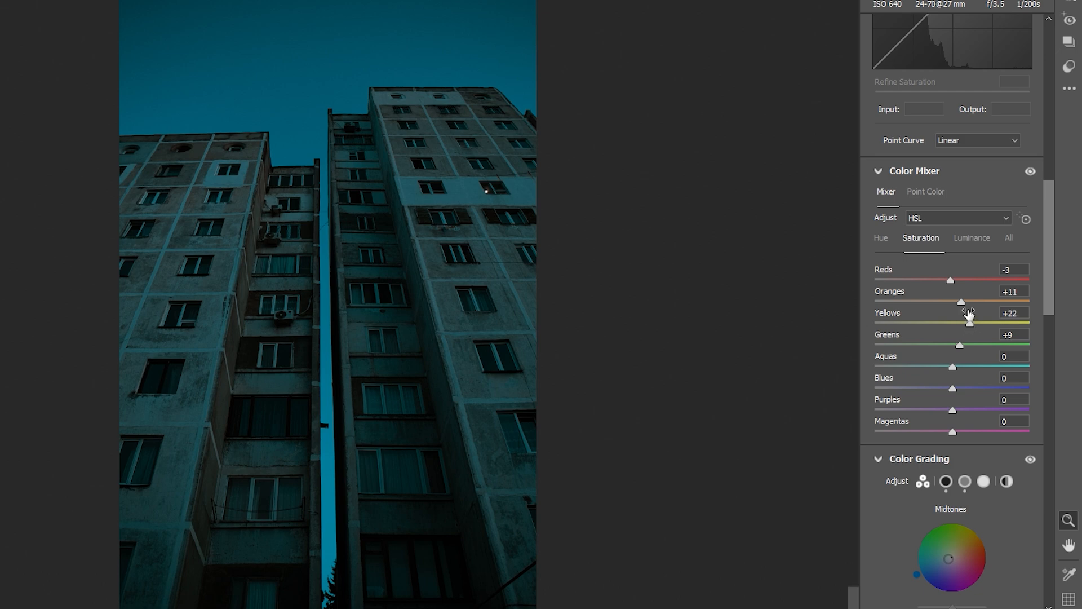
{"action": "left_click", "coordinate": [960, 302]}
{"action": "left_click_drag", "start_coordinate": [953, 387], "coordinate": [979, 390]}
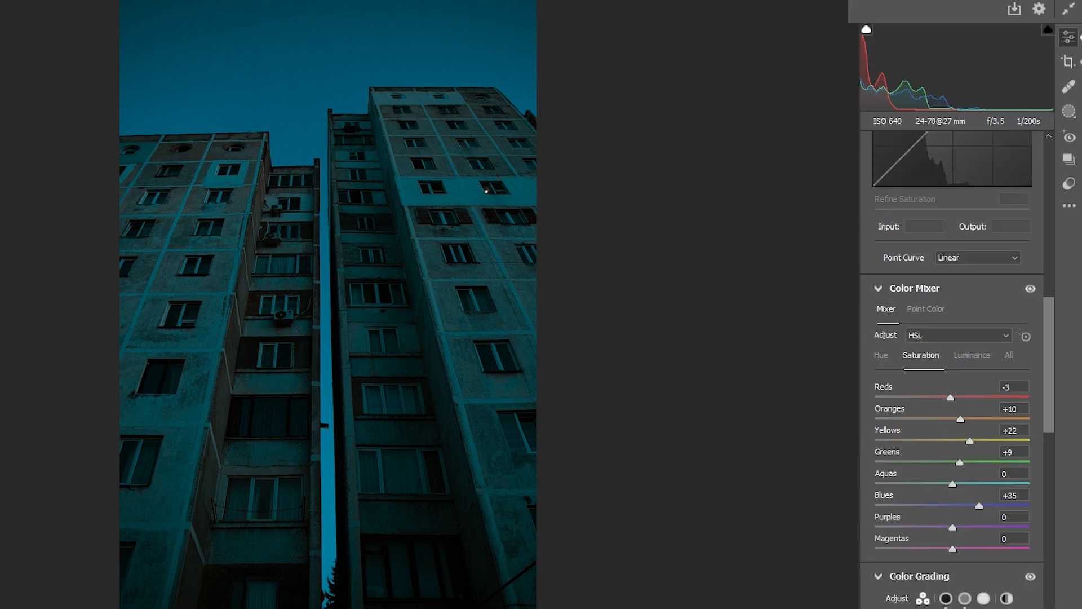
Compare the edited building photo with its original by toggling the preview
{"action": "key", "text": "p"}
{"action": "key", "text": "p"}
{"action": "key", "text": "p"}
{"action": "key", "text": "p"}
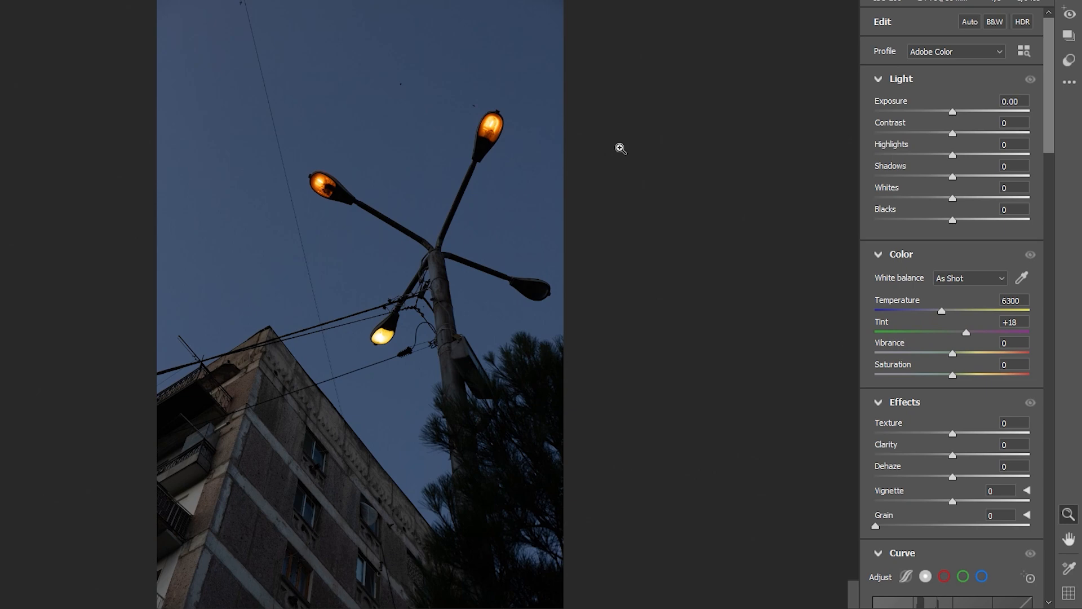
Adjust the street lamp photo's light: Contrast +7, Highlights -22, Shadows -9, Whites -12 and Blacks -3
{"action": "left_click_drag", "start_coordinate": [953, 176], "coordinate": [945, 176]}
{"action": "left_click_drag", "start_coordinate": [952, 219], "coordinate": [950, 220]}
{"action": "left_click_drag", "start_coordinate": [956, 135], "coordinate": [958, 136]}
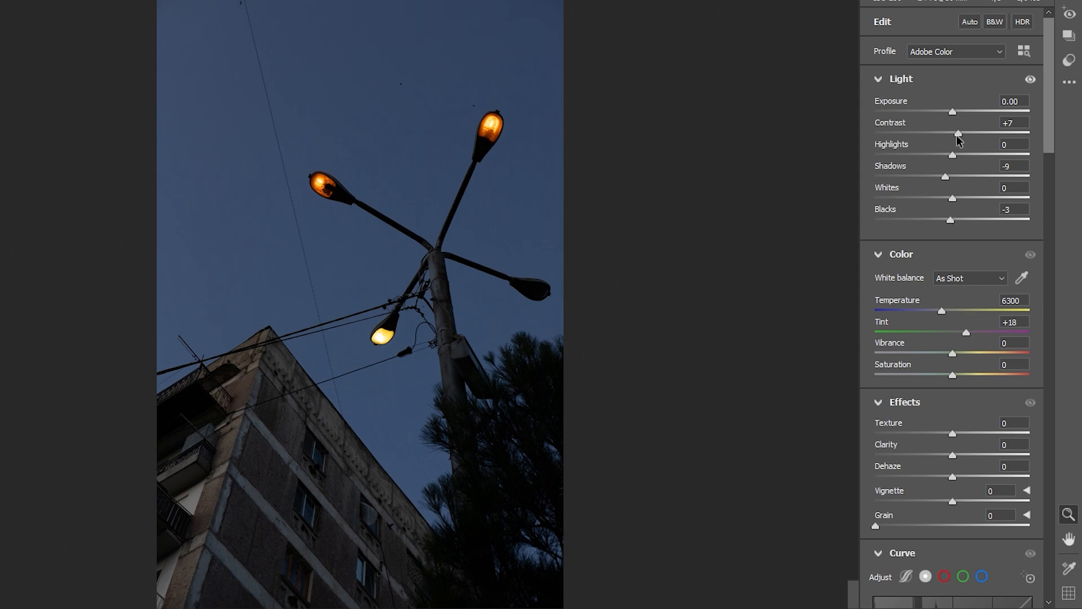
{"action": "left_click", "coordinate": [487, 133]}
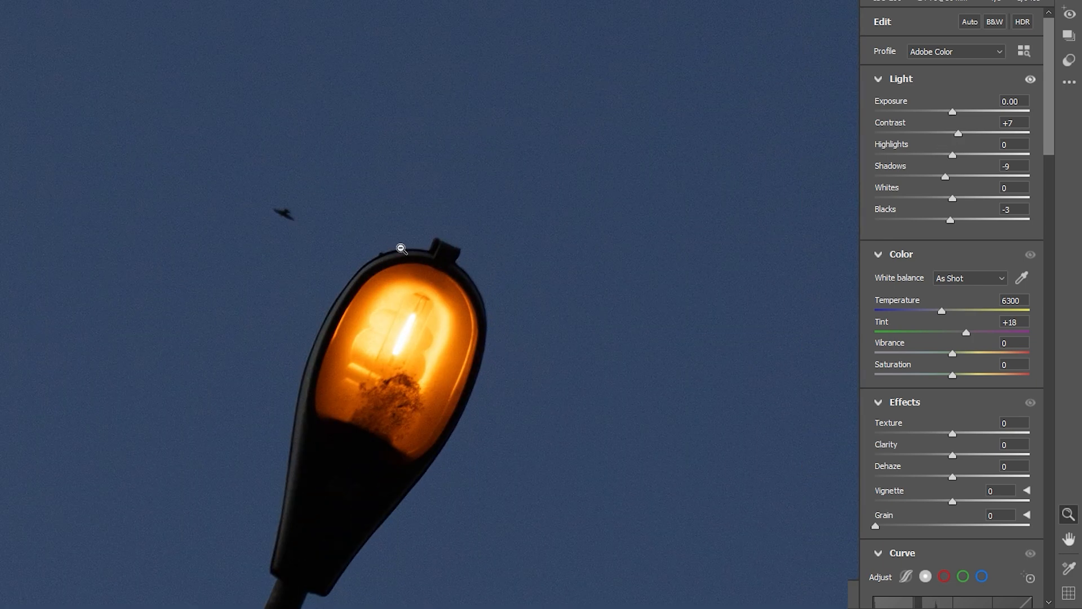
{"action": "left_click_drag", "start_coordinate": [952, 157], "coordinate": [933, 143]}
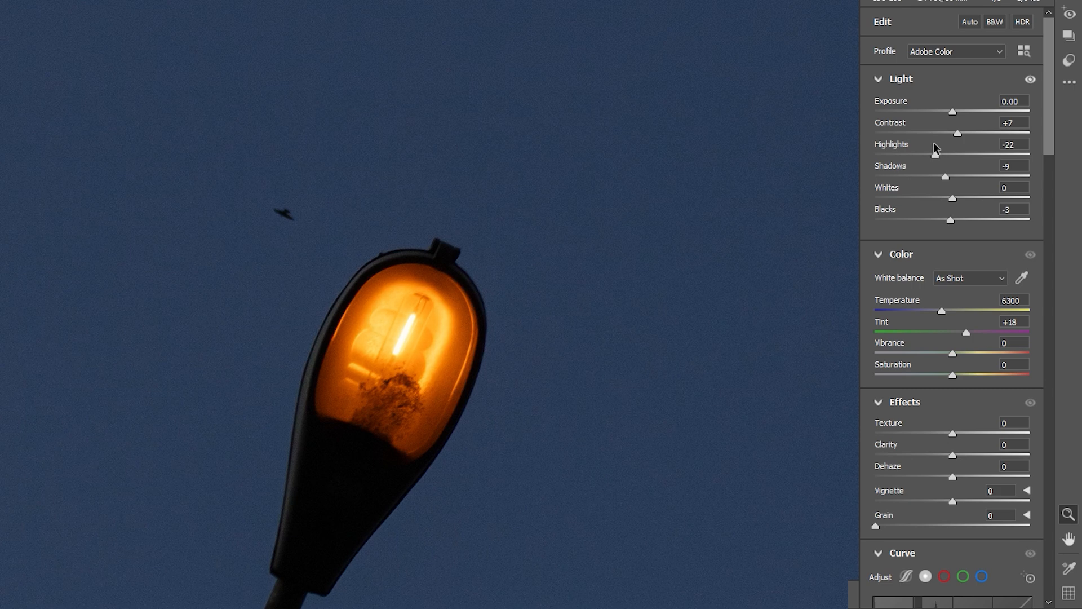
{"action": "left_click_drag", "start_coordinate": [952, 198], "coordinate": [944, 196]}
{"action": "left_click", "coordinate": [623, 302]}
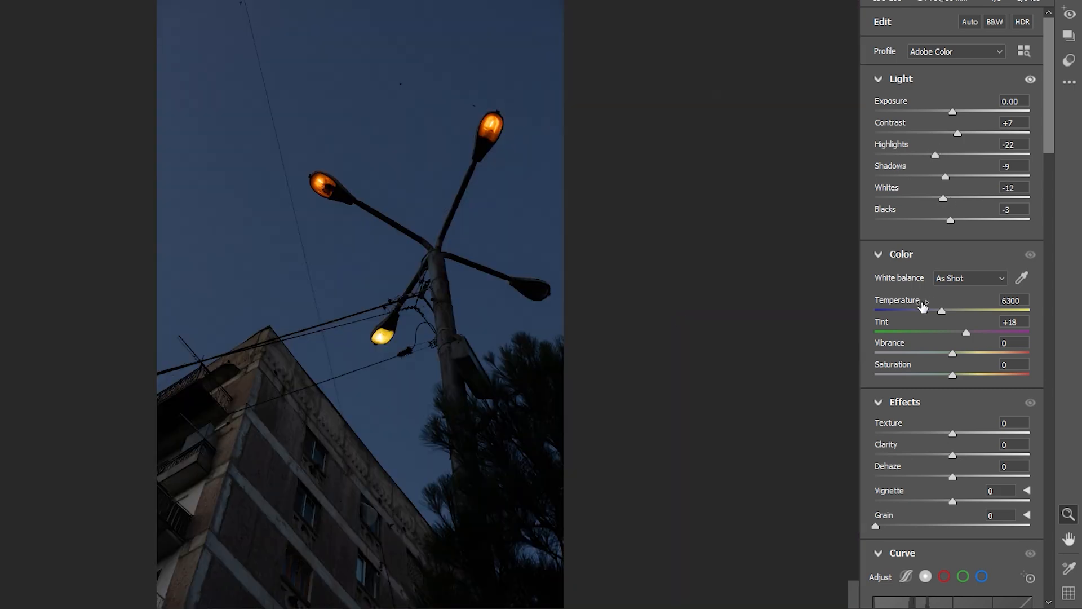
Set Temperature to 6150, Tint to +9 and Vibrance to +10, with Texture +8, Clarity +11 and Dehaze +4
{"action": "left_click_drag", "start_coordinate": [966, 332], "coordinate": [938, 310]}
{"action": "left_click_drag", "start_coordinate": [952, 353], "coordinate": [959, 353]}
{"action": "left_click_drag", "start_coordinate": [953, 455], "coordinate": [960, 455]}
{"action": "left_click_drag", "start_coordinate": [952, 433], "coordinate": [959, 434]}
{"action": "left_click_drag", "start_coordinate": [952, 476], "coordinate": [955, 476]}
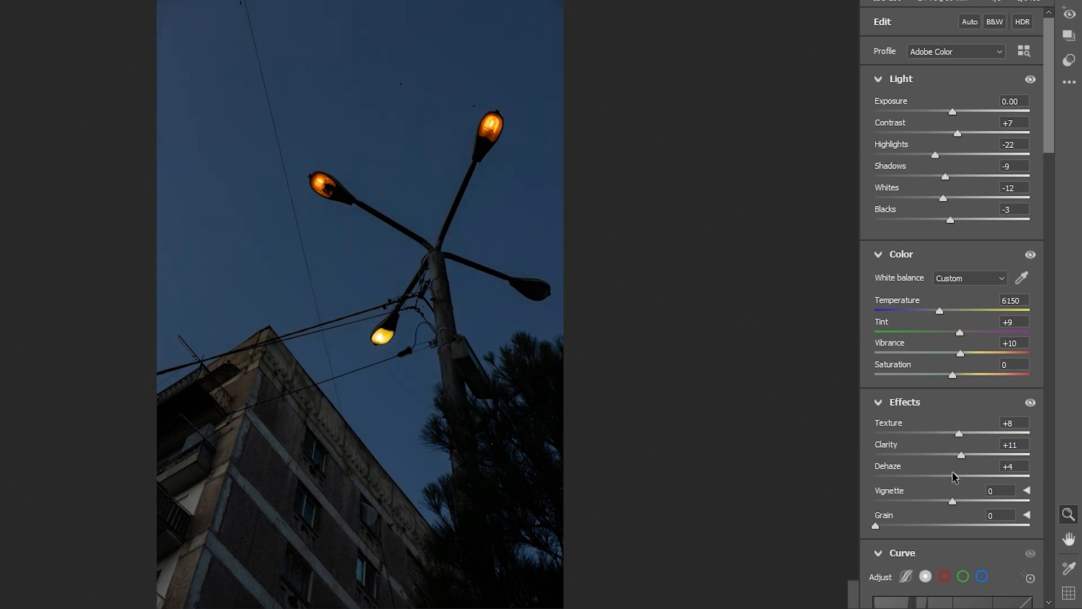
Set the Color Mixer hues to Blues -24 and Purples -100, shift Yellows toward orange, and boost orange and yellow saturation
{"action": "scroll", "coordinate": [936, 400], "scroll_direction": "down", "scroll_amount": 10}
{"action": "left_click_drag", "start_coordinate": [952, 381], "coordinate": [835, 437]}
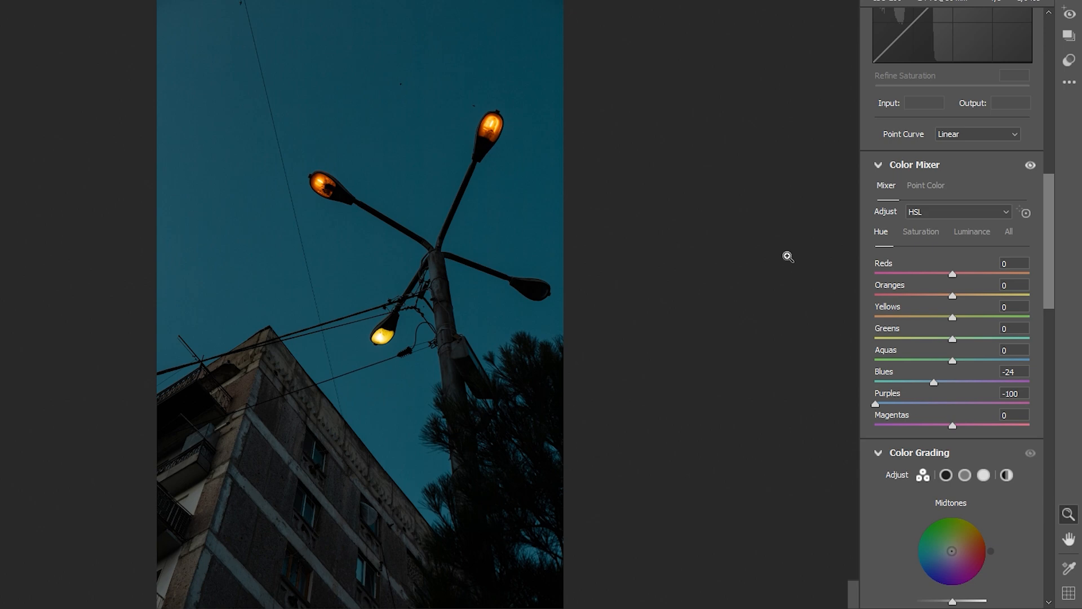
{"action": "left_click", "coordinate": [929, 233]}
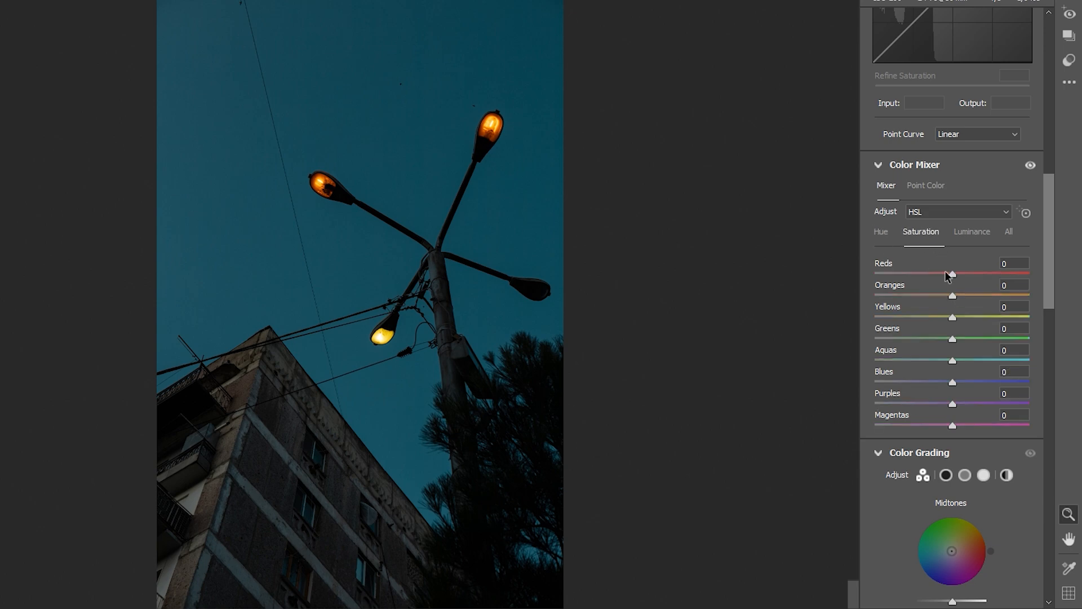
{"action": "left_click_drag", "start_coordinate": [952, 295], "coordinate": [1060, 292]}
{"action": "left_click_drag", "start_coordinate": [952, 317], "coordinate": [991, 311]}
{"action": "left_click", "coordinate": [881, 232]}
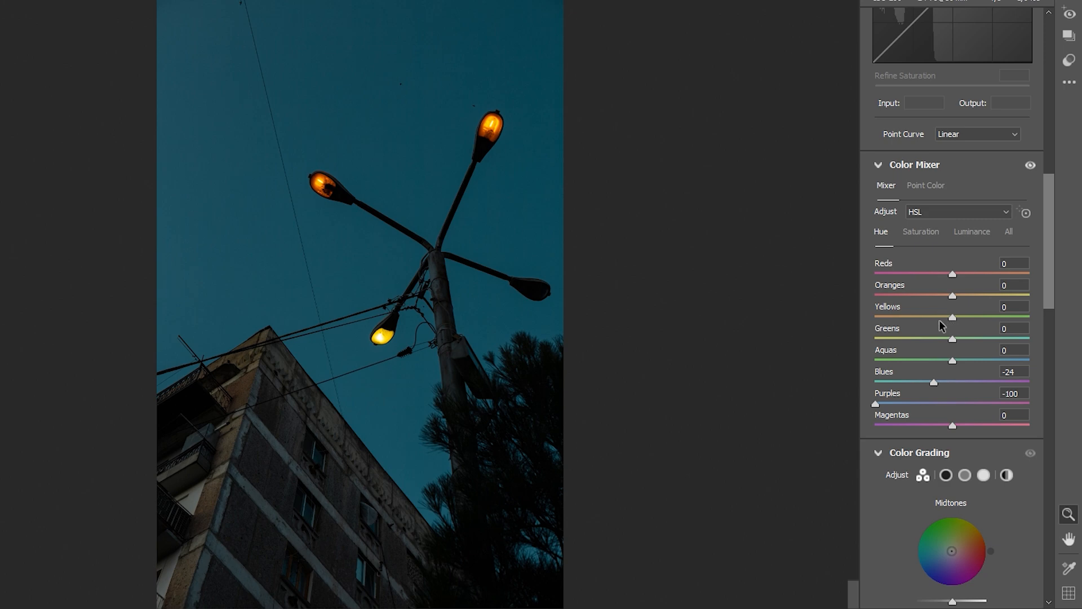
{"action": "left_click_drag", "start_coordinate": [950, 316], "coordinate": [938, 316]}
Color grade the shadows teal at hue 173 and saturation 20, and tint the midtones and highlights toward teal
{"action": "scroll", "coordinate": [893, 346], "scroll_direction": "down", "scroll_amount": 5}
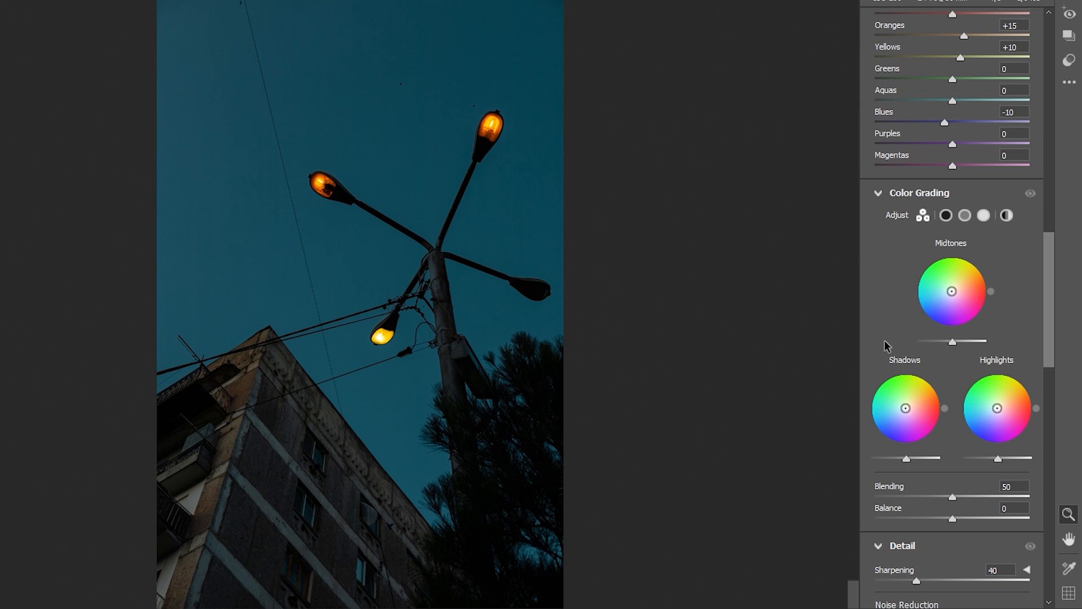
{"action": "mouse_move", "coordinate": [906, 408]}
{"action": "left_mouse_down"}
{"action": "mouse_move", "coordinate": [894, 382]}
{"action": "mouse_move", "coordinate": [893, 411]}
{"action": "mouse_move", "coordinate": [866, 409]}
{"action": "mouse_move", "coordinate": [896, 407]}
{"action": "left_mouse_up"}
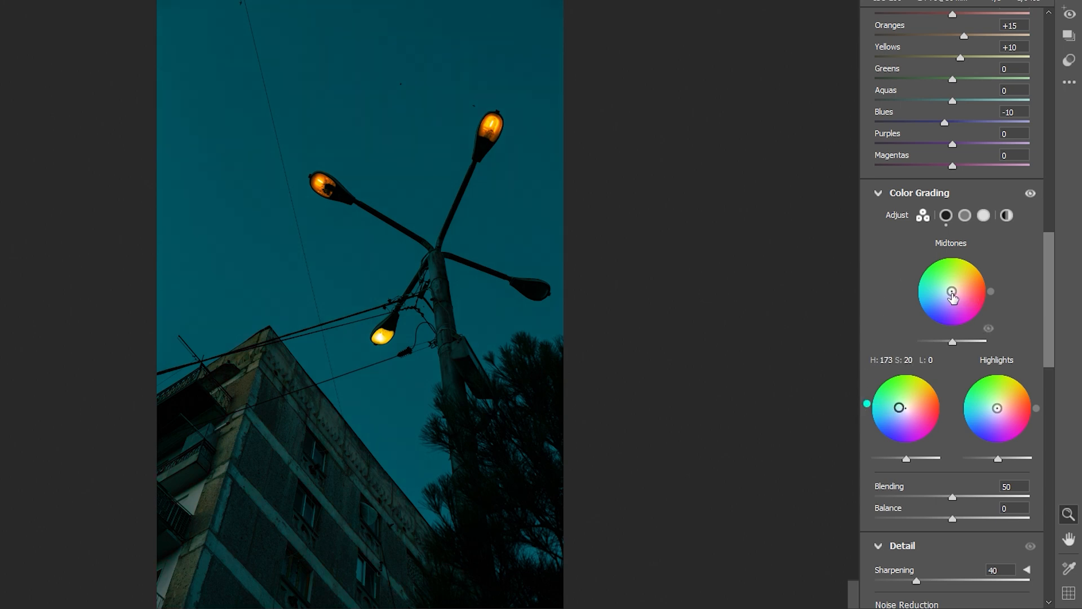
{"action": "left_click_drag", "start_coordinate": [951, 291], "coordinate": [910, 294]}
{"action": "left_click_drag", "start_coordinate": [997, 407], "coordinate": [989, 404]}
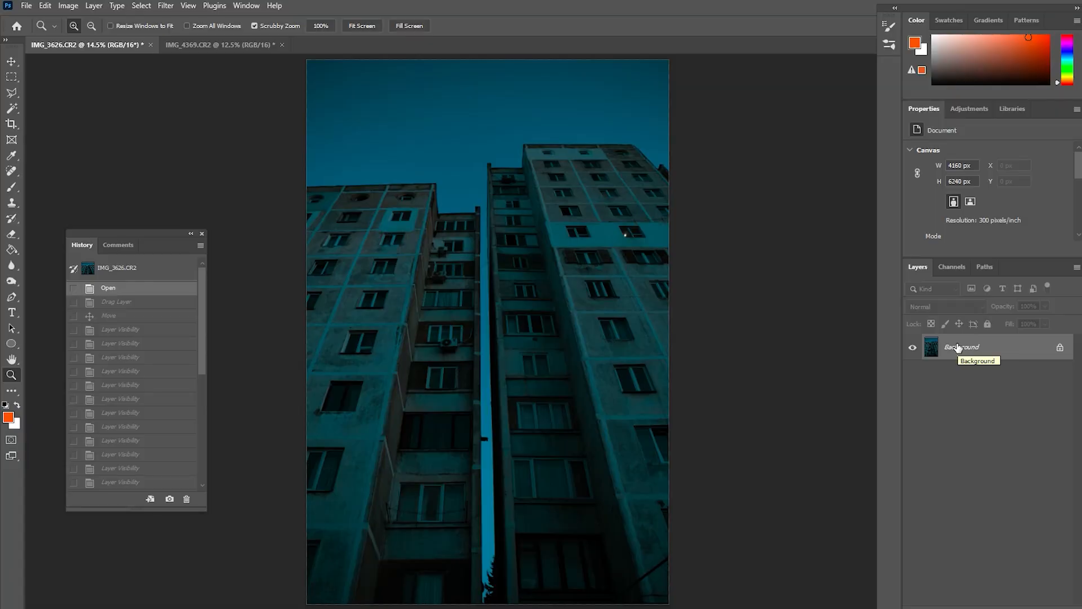
Duplicate the Background layer of the building photo and hide the original layer
{"action": "key", "text": "ctrl+j"}
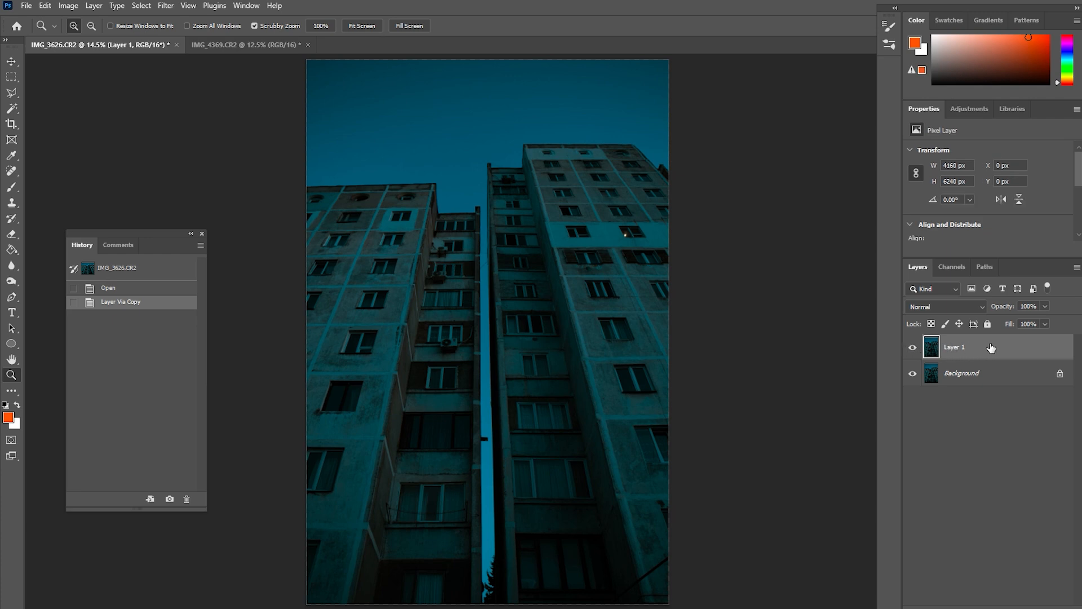
{"action": "left_click", "coordinate": [912, 373]}
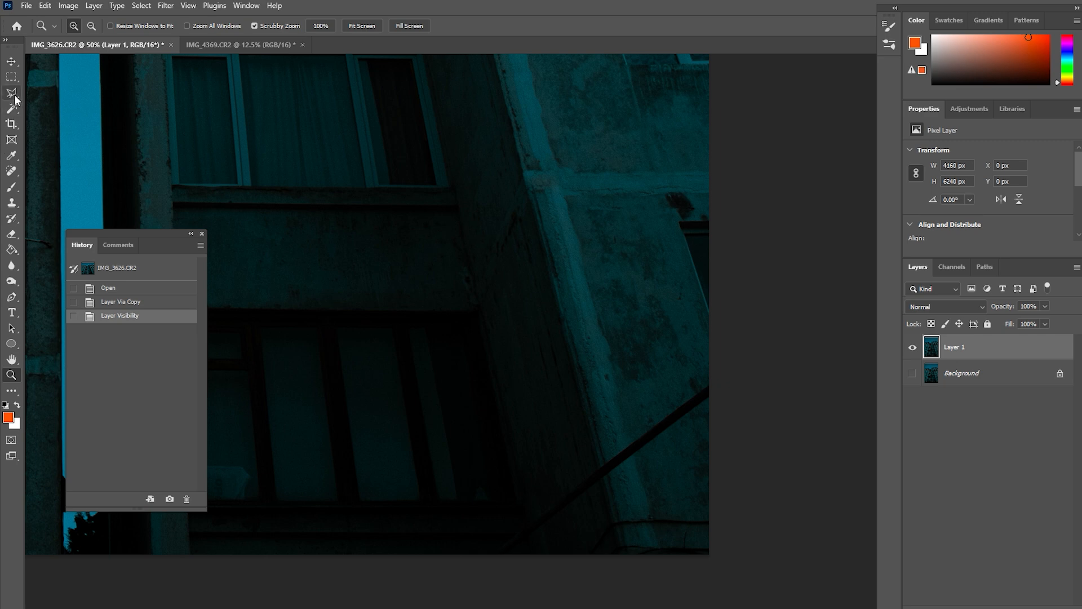
Outline the dark diagonal cable in the photo's lower-right corner with the Polygonal Lasso and remove it with a Content-Aware fill
{"action": "left_click", "coordinate": [16, 99]}
{"action": "left_click", "coordinate": [718, 402]}
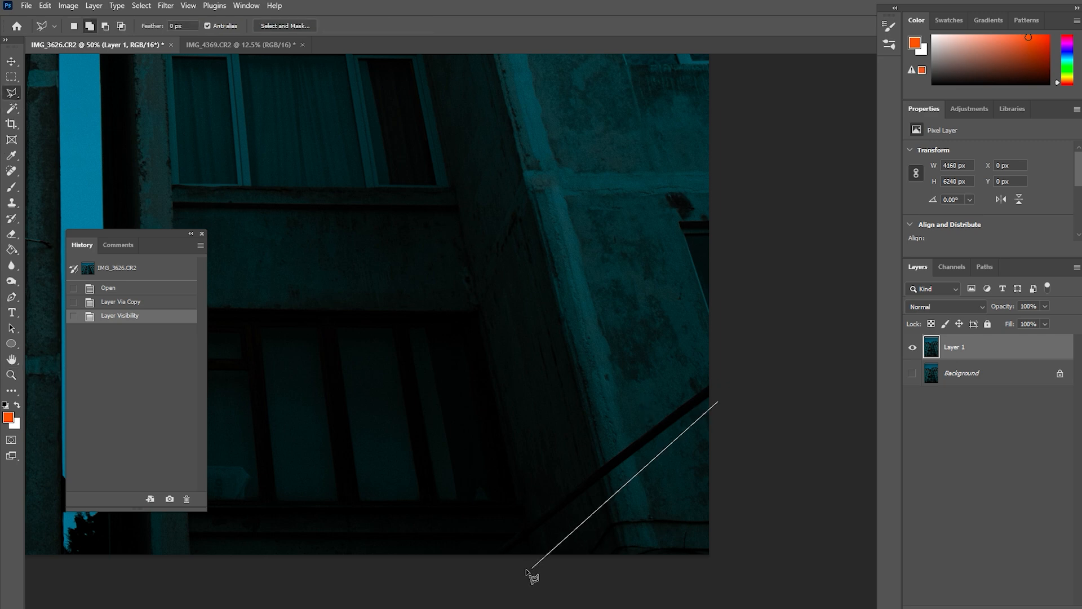
{"action": "left_click", "coordinate": [490, 571]}
{"action": "double_click", "coordinate": [702, 385]}
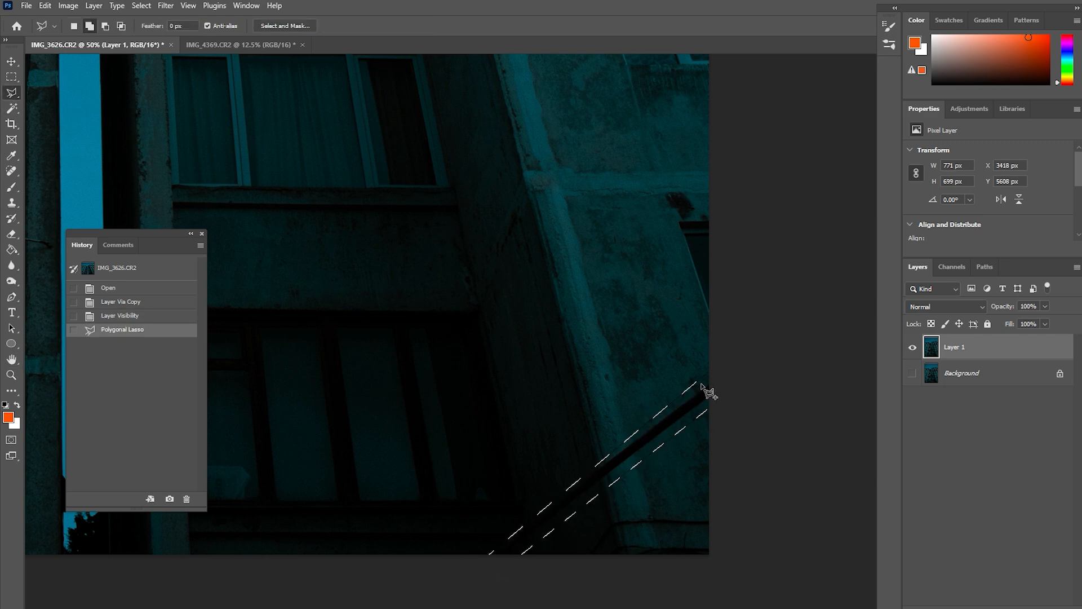
{"action": "right_click", "coordinate": [704, 390]}
{"action": "left_click", "coordinate": [730, 266]}
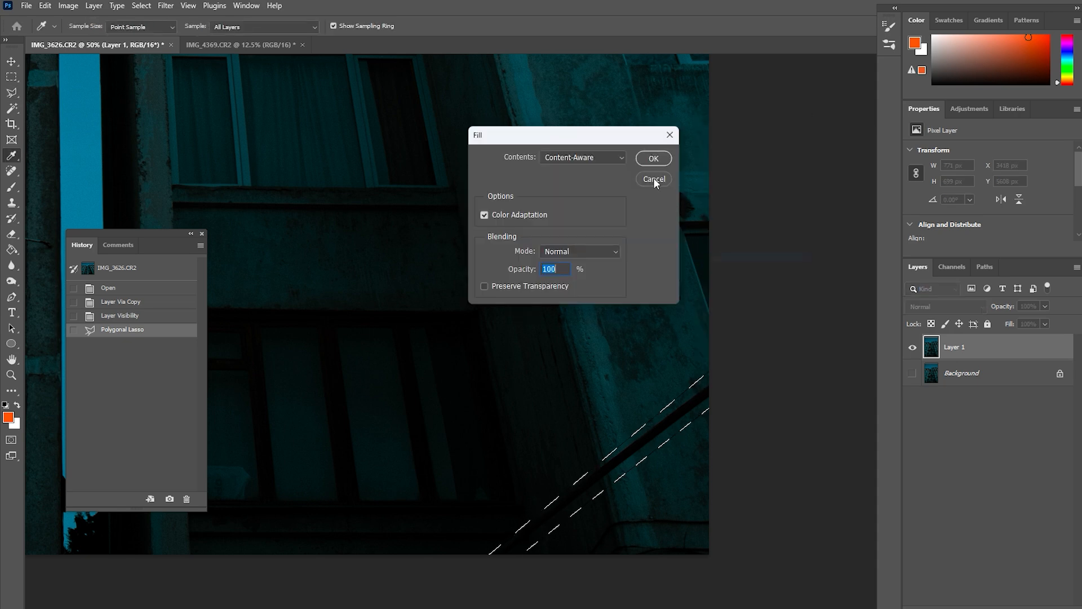
{"action": "left_click", "coordinate": [653, 158]}
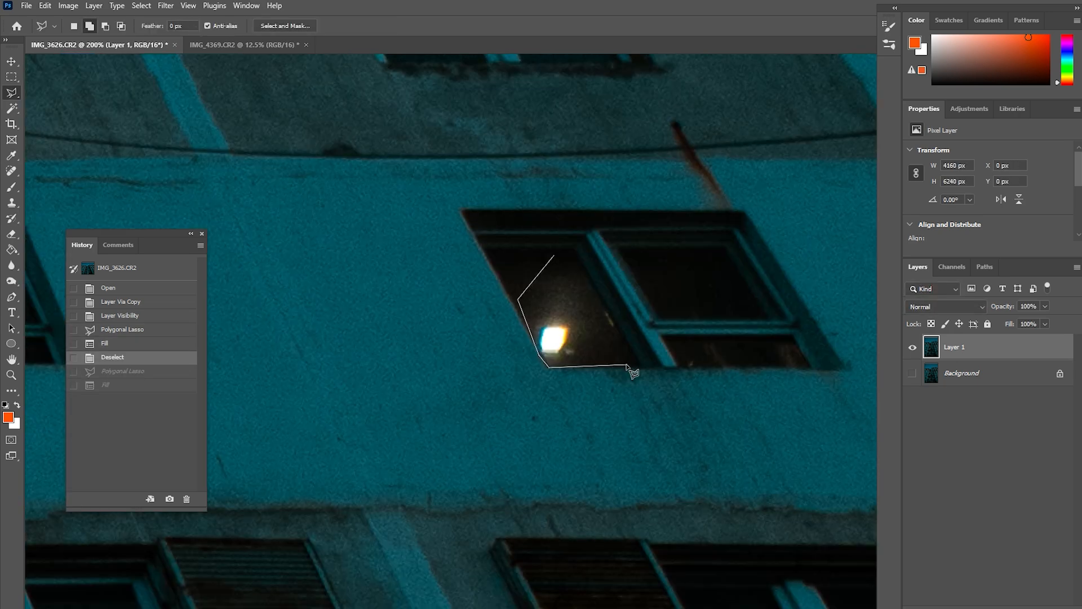
Outline the bright light reflection in the window pane with the Polygonal Lasso, fill it Content-Aware, and deselect
{"action": "left_click", "coordinate": [628, 364]}
{"action": "left_click", "coordinate": [584, 271]}
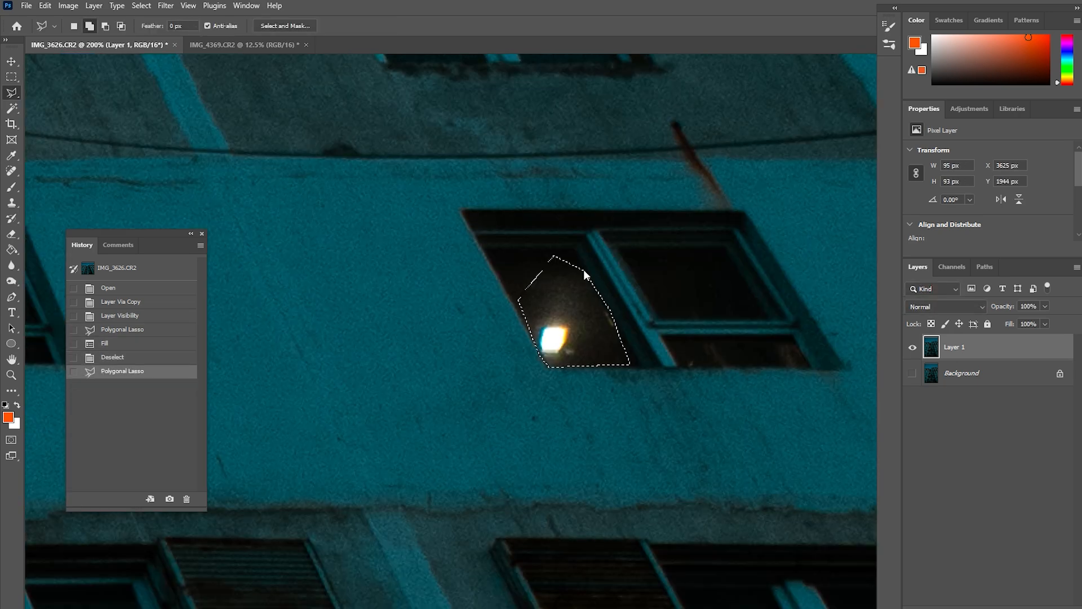
{"action": "right_click", "coordinate": [568, 263]}
{"action": "left_click", "coordinate": [599, 445]}
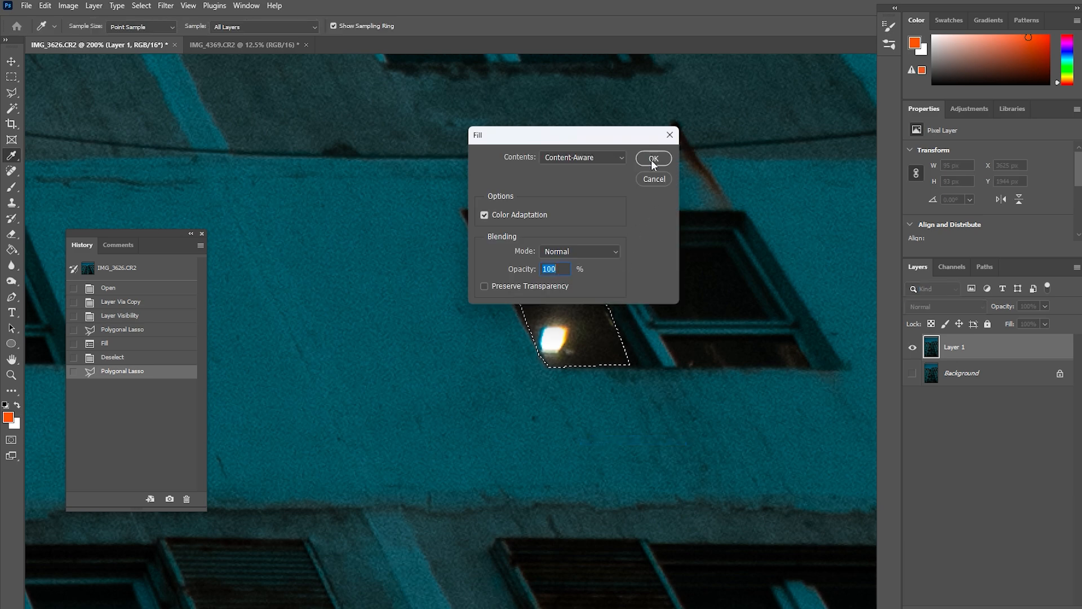
{"action": "left_click", "coordinate": [653, 159]}
{"action": "key", "text": "ctrl+d"}
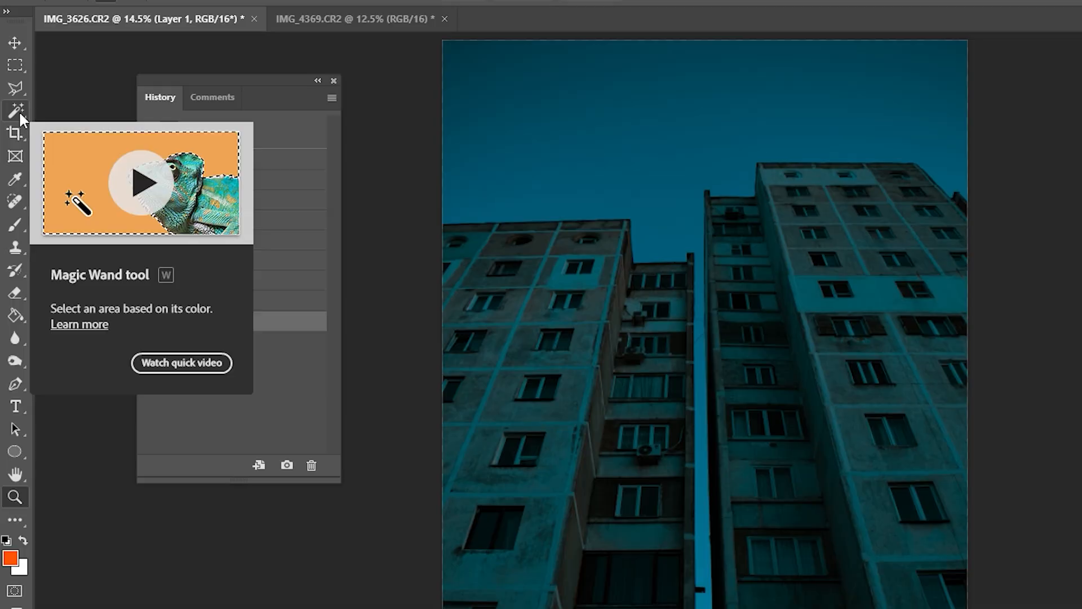
Select the sky and the gap between the buildings with the Magic Wand, feather the selection by 2 pixels and delete it
{"action": "left_click", "coordinate": [19, 113]}
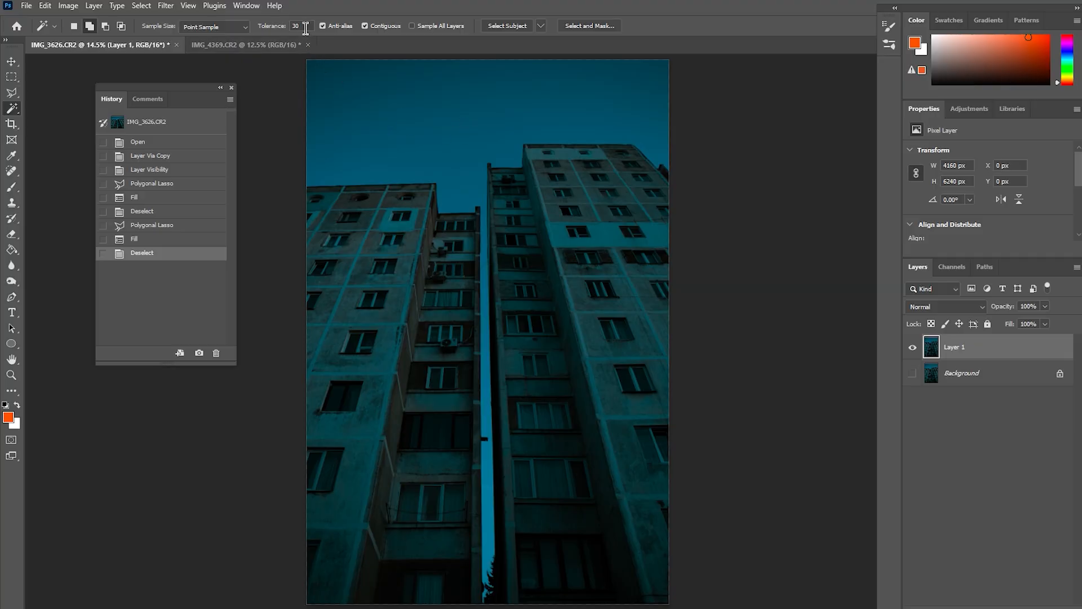
{"action": "left_click", "coordinate": [446, 120]}
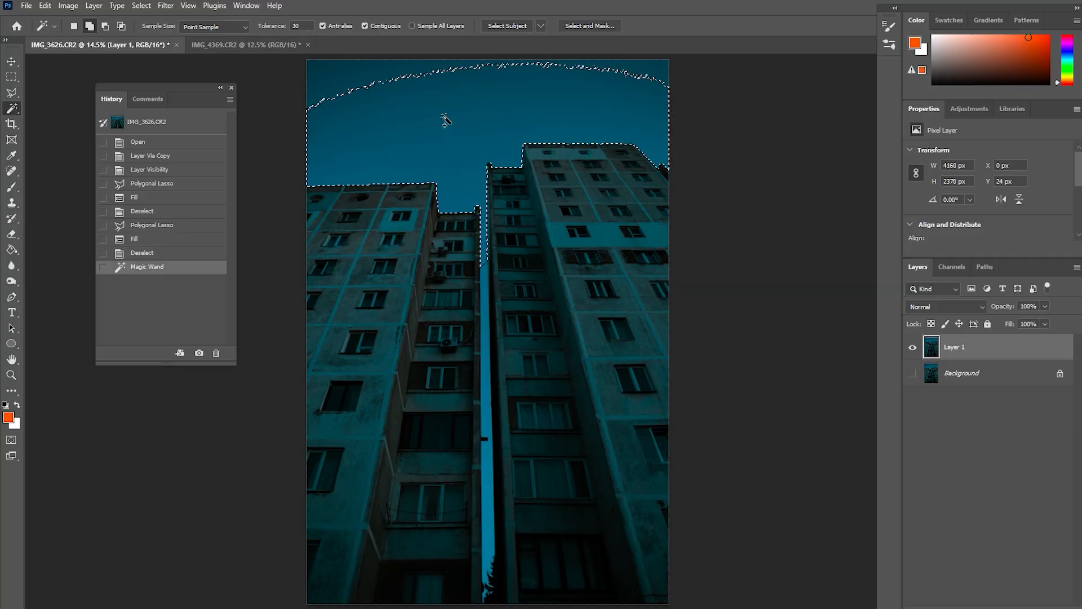
{"action": "left_click", "coordinate": [414, 69]}
{"action": "left_click", "coordinate": [486, 331]}
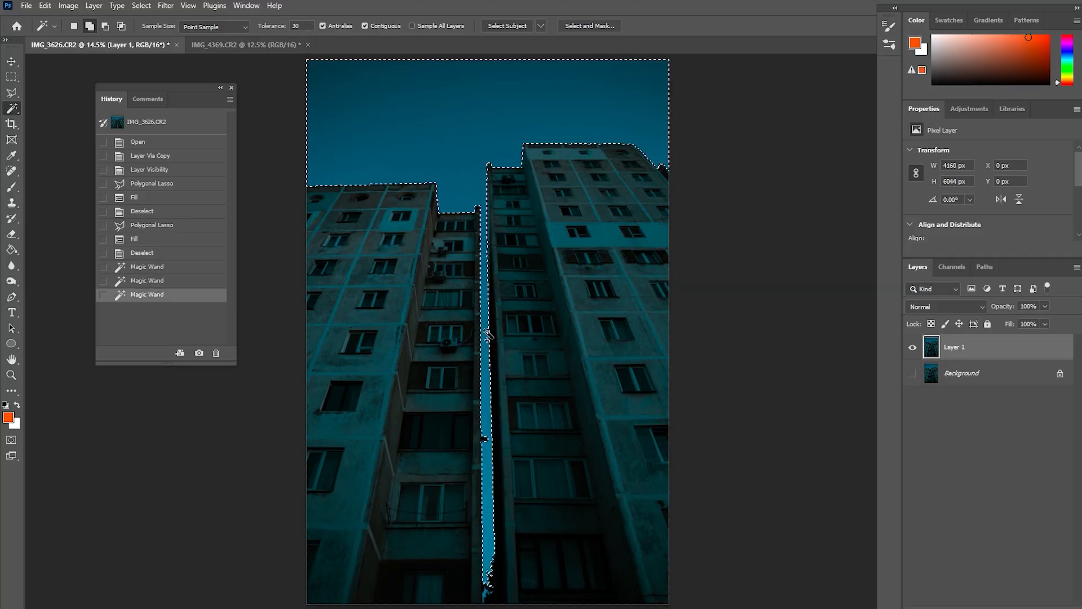
{"action": "right_click", "coordinate": [414, 111]}
{"action": "left_click", "coordinate": [500, 281]}
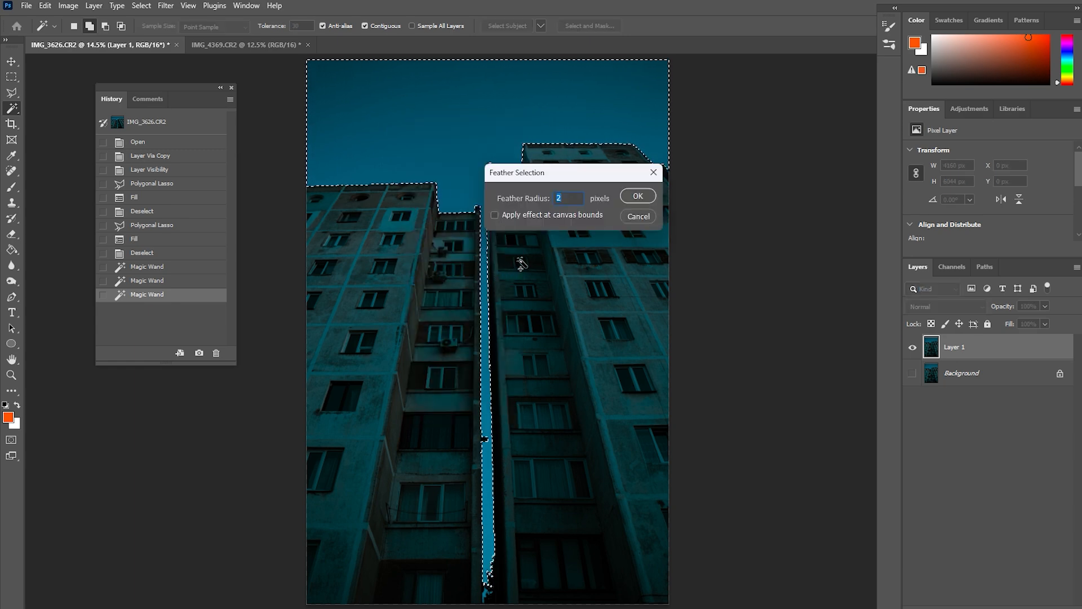
{"action": "key", "text": "Return"}
{"action": "key", "text": "Delete"}
{"action": "key", "text": "Delete"}
{"action": "key", "text": "Delete"}
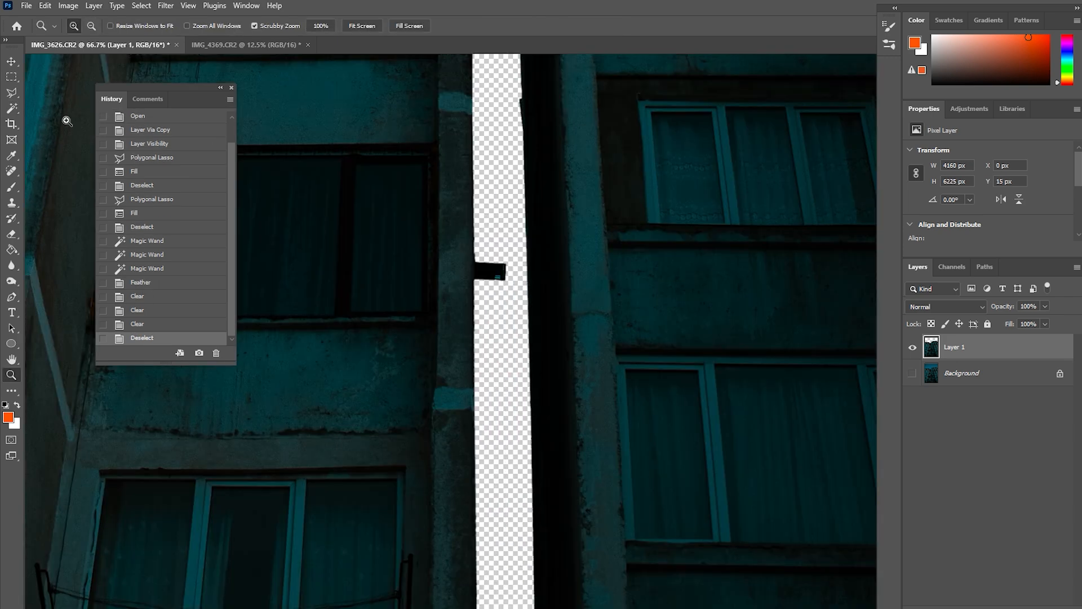
Lasso the leftover ledge, foliage and sky patches in the gap between the buildings, feather the selection, clear it and deselect
{"action": "left_click", "coordinate": [11, 93]}
{"action": "left_click", "coordinate": [474, 205]}
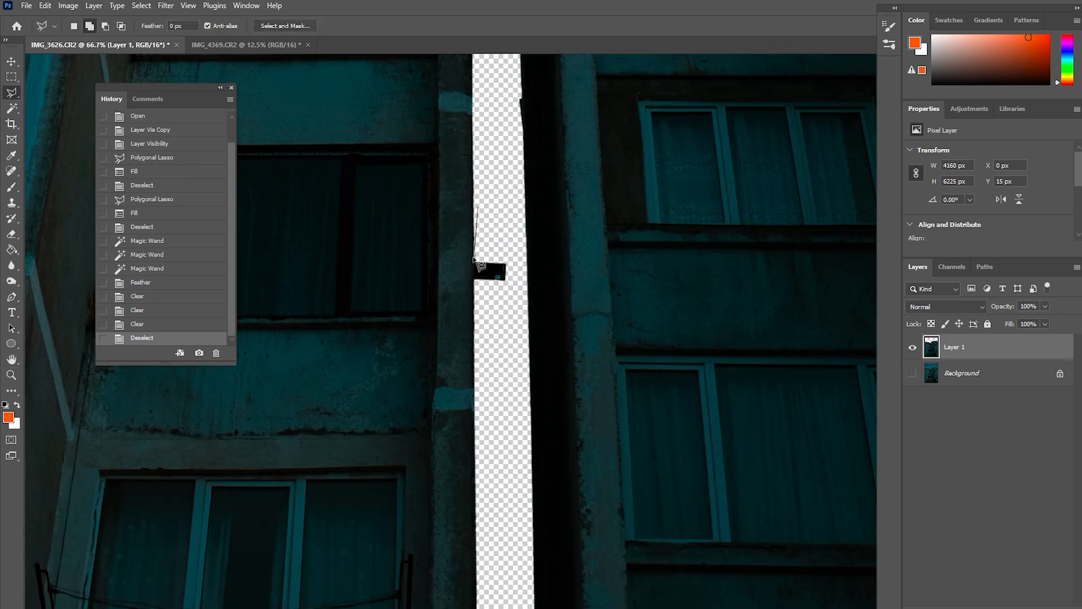
{"action": "scroll", "coordinate": [478, 577], "scroll_direction": "down", "scroll_amount": 5}
{"action": "left_click", "coordinate": [481, 417]}
{"action": "scroll", "coordinate": [505, 249], "scroll_direction": "up", "scroll_amount": 4}
{"action": "double_click", "coordinate": [519, 121]}
{"action": "left_click", "coordinate": [532, 253]}
{"action": "scroll", "coordinate": [538, 248], "scroll_direction": "down", "scroll_amount": 7}
{"action": "left_click", "coordinate": [539, 246]}
{"action": "left_click", "coordinate": [542, 485]}
{"action": "left_click", "coordinate": [490, 483]}
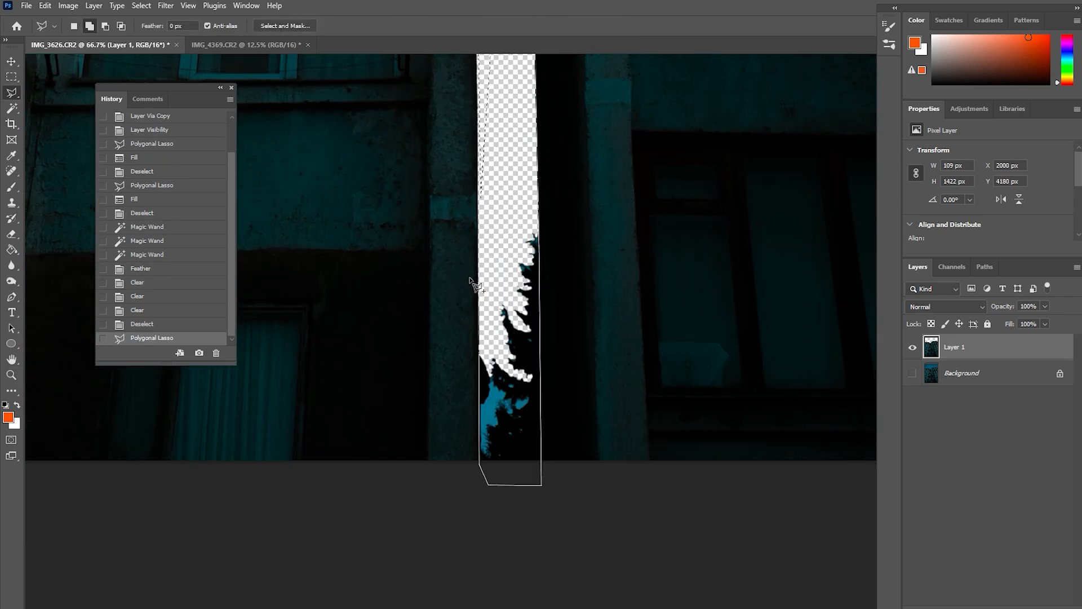
{"action": "double_click", "coordinate": [483, 107]}
{"action": "right_click", "coordinate": [492, 124]}
{"action": "left_click", "coordinate": [512, 156]}
{"action": "left_click", "coordinate": [636, 191]}
{"action": "key", "text": "Delete"}
{"action": "key", "text": "Delete"}
{"action": "key", "text": "ctrl+d"}
Outline the left building with the Polygonal Lasso and cut it onto its own layer
{"action": "key", "text": "ctrl+0"}
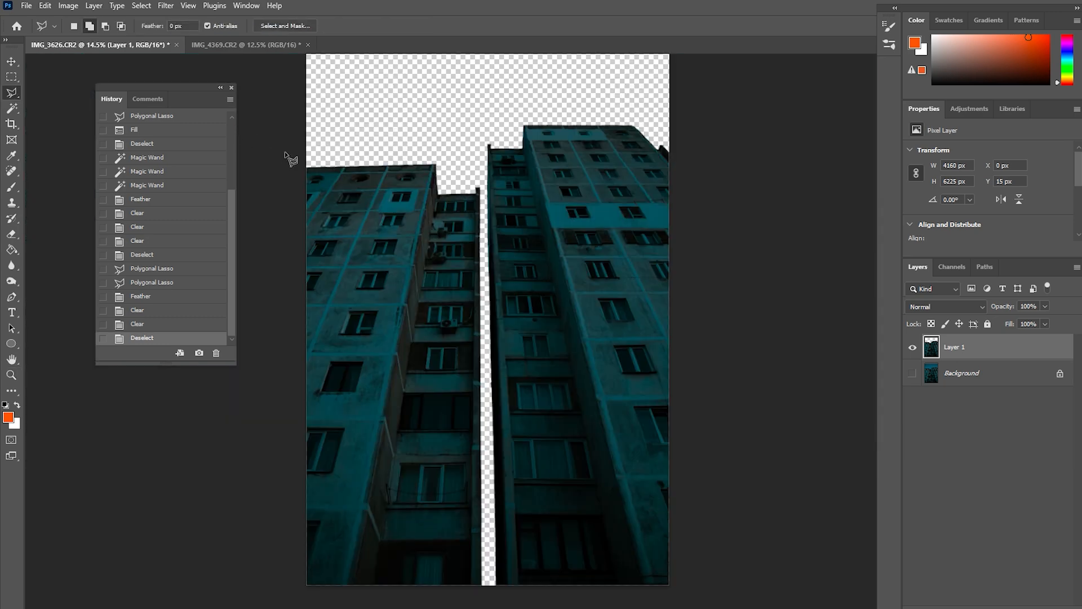
{"action": "left_click", "coordinate": [288, 149]}
{"action": "left_click", "coordinate": [463, 151]}
{"action": "left_click", "coordinate": [483, 179]}
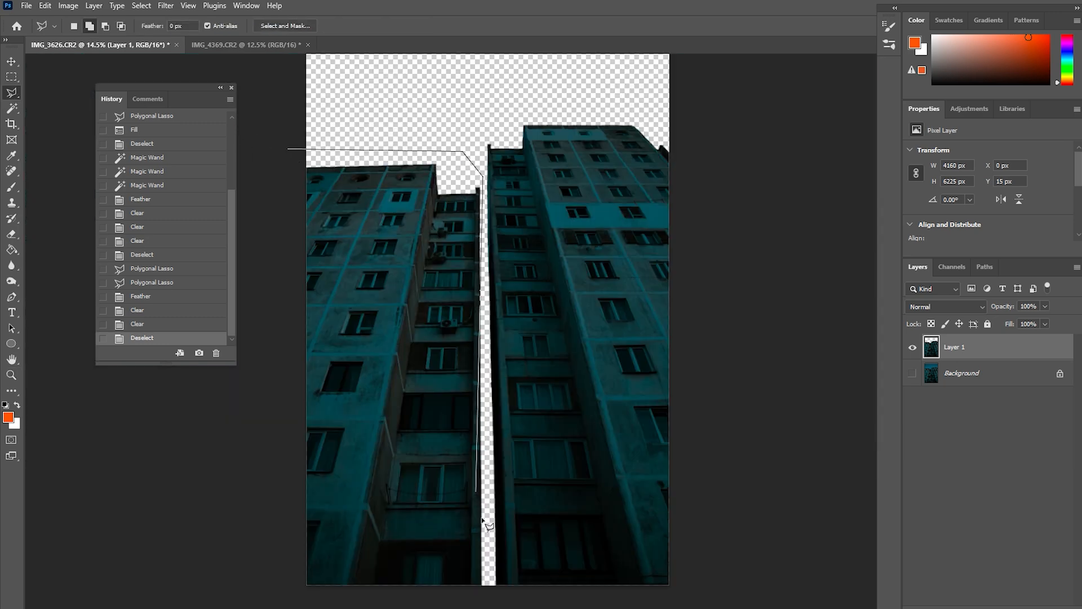
{"action": "left_click", "coordinate": [490, 593]}
{"action": "scroll", "coordinate": [281, 581], "scroll_direction": "down", "scroll_amount": 1}
{"action": "left_click", "coordinate": [250, 573]}
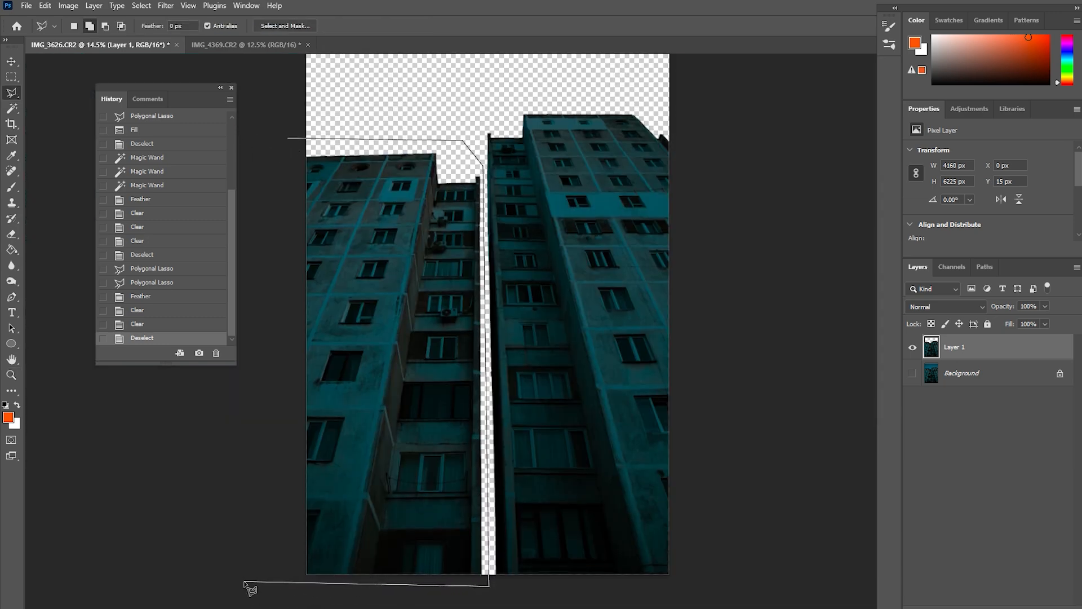
{"action": "double_click", "coordinate": [269, 156]}
{"action": "right_click", "coordinate": [397, 215]}
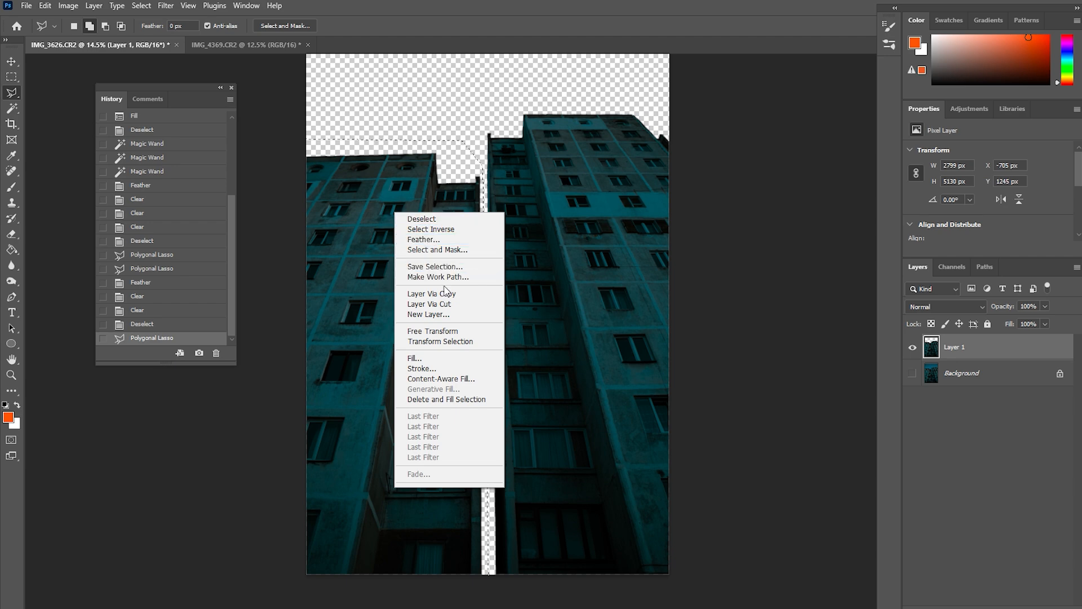
{"action": "left_click", "coordinate": [473, 304]}
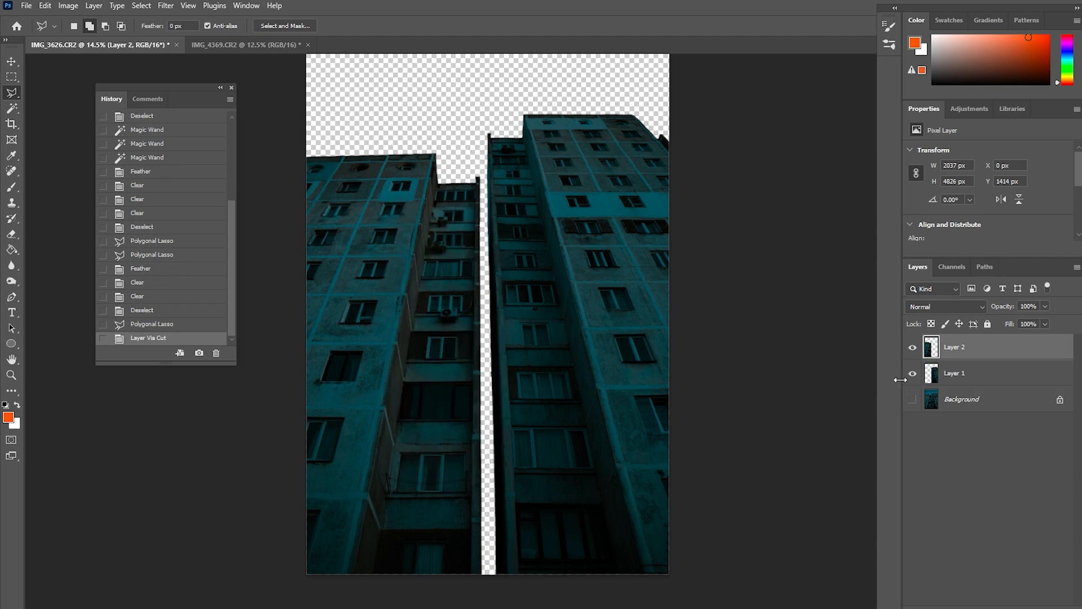
Check which building each layer holds, and rename the two layers "left" and "right" to match
{"action": "left_click", "coordinate": [912, 348]}
{"action": "left_click", "coordinate": [912, 347]}
{"action": "left_click", "coordinate": [912, 374]}
{"action": "left_click", "coordinate": [912, 374]}
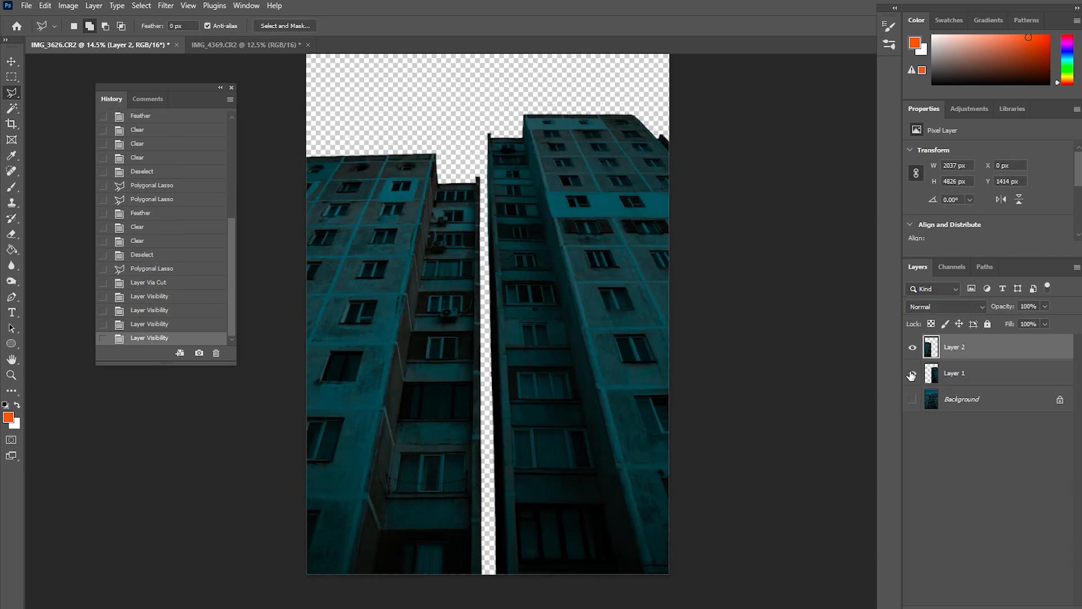
{"action": "double_click", "coordinate": [953, 347]}
{"action": "type", "text": "left"}
{"action": "key", "text": "Return"}
{"action": "double_click", "coordinate": [960, 373]}
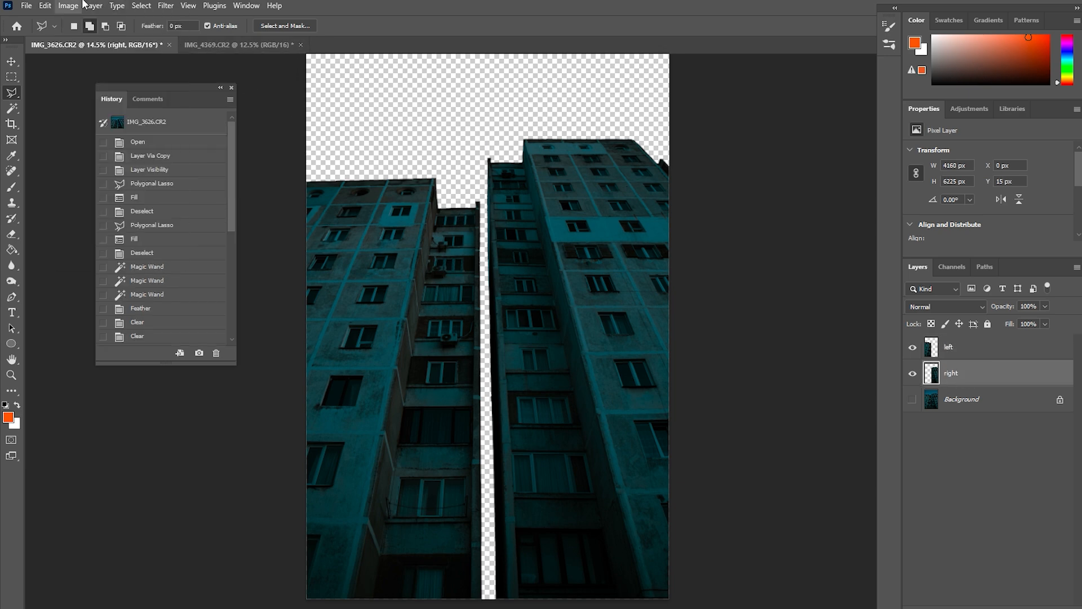
Create a new layer named "sky" and place it beneath both building layers
{"action": "left_click", "coordinate": [94, 6]}
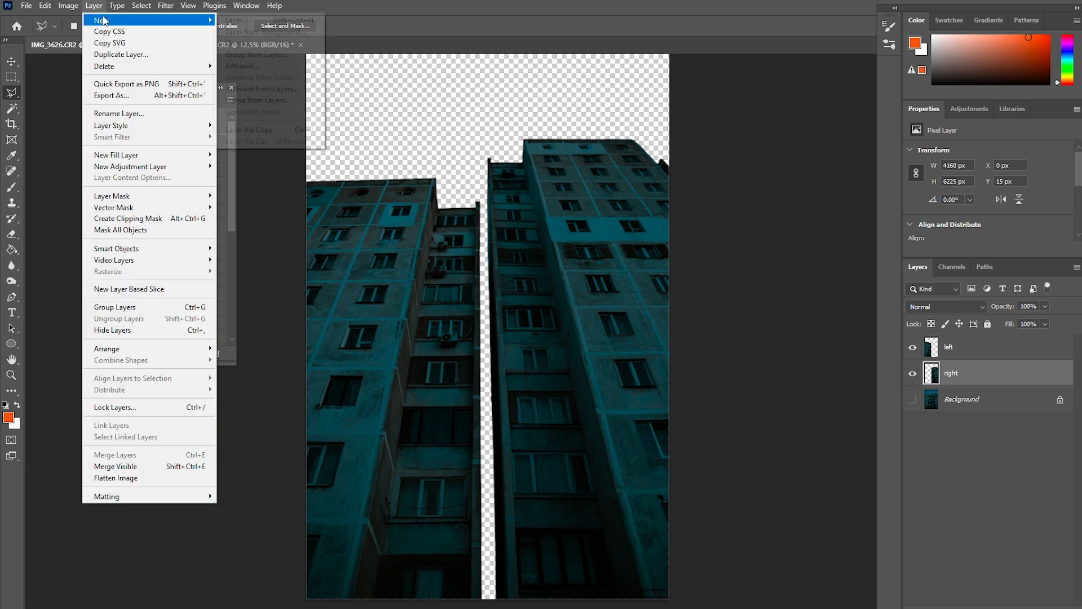
{"action": "mouse_move", "coordinate": [186, 21]}
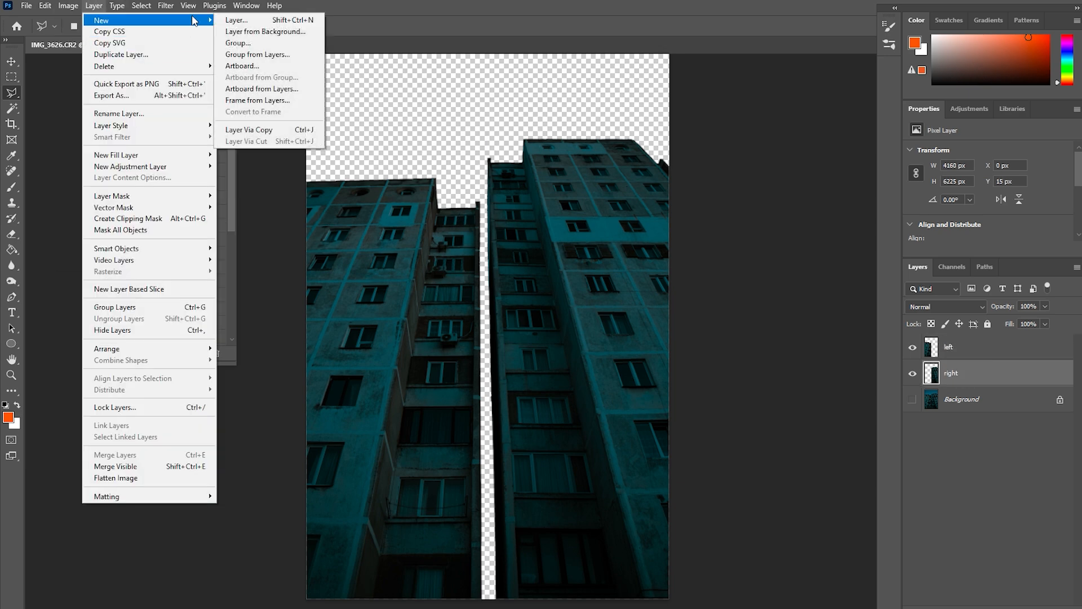
{"action": "left_click", "coordinate": [309, 21]}
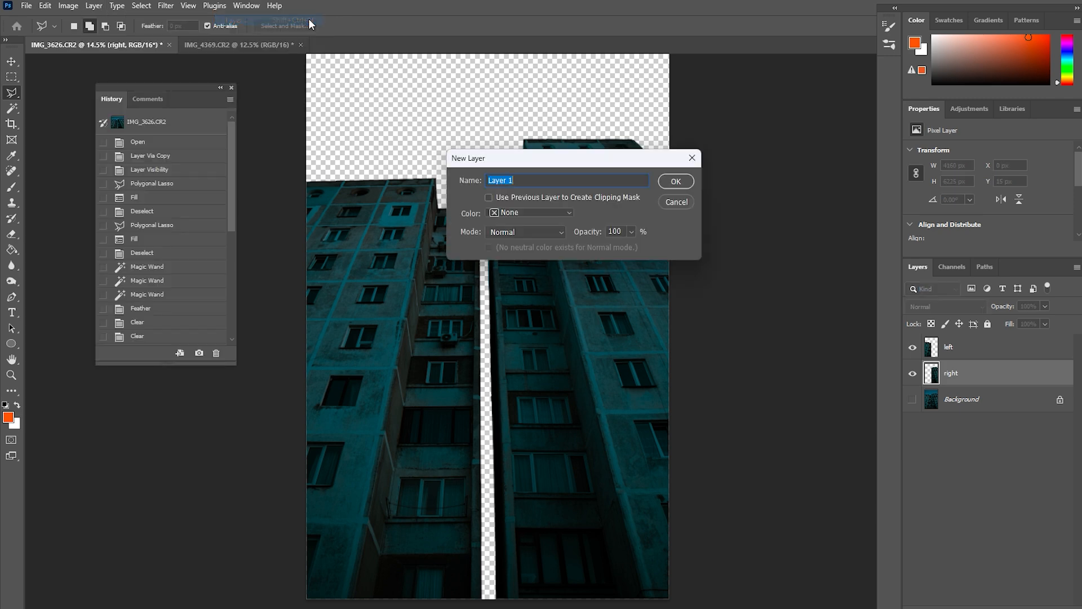
{"action": "left_click", "coordinate": [669, 181]}
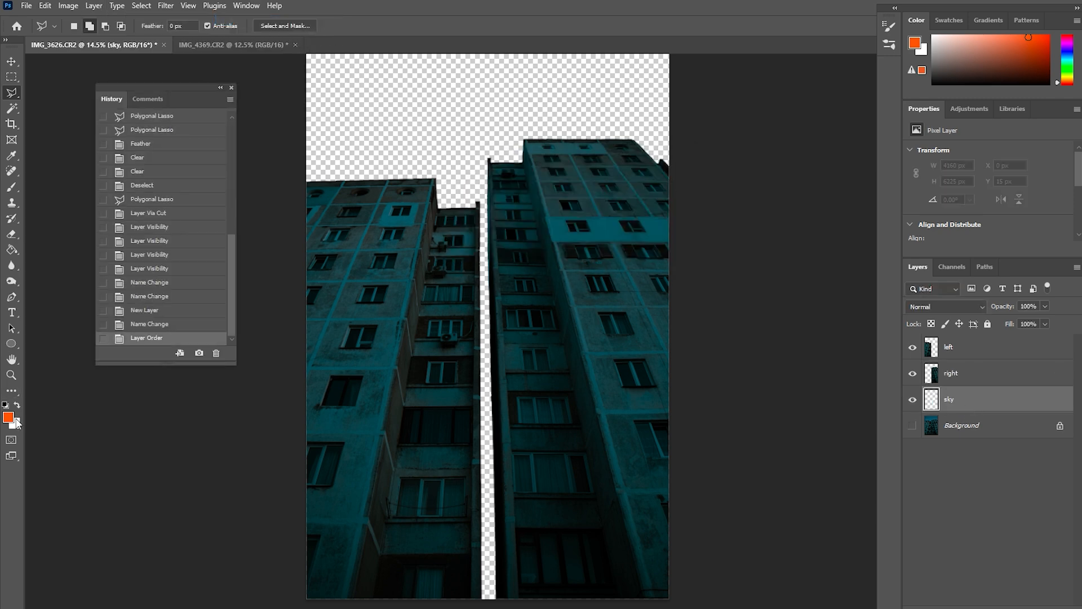
Set the foreground color to 02525d and fill the sky layer with it using the Paint Bucket
{"action": "left_click", "coordinate": [8, 417]}
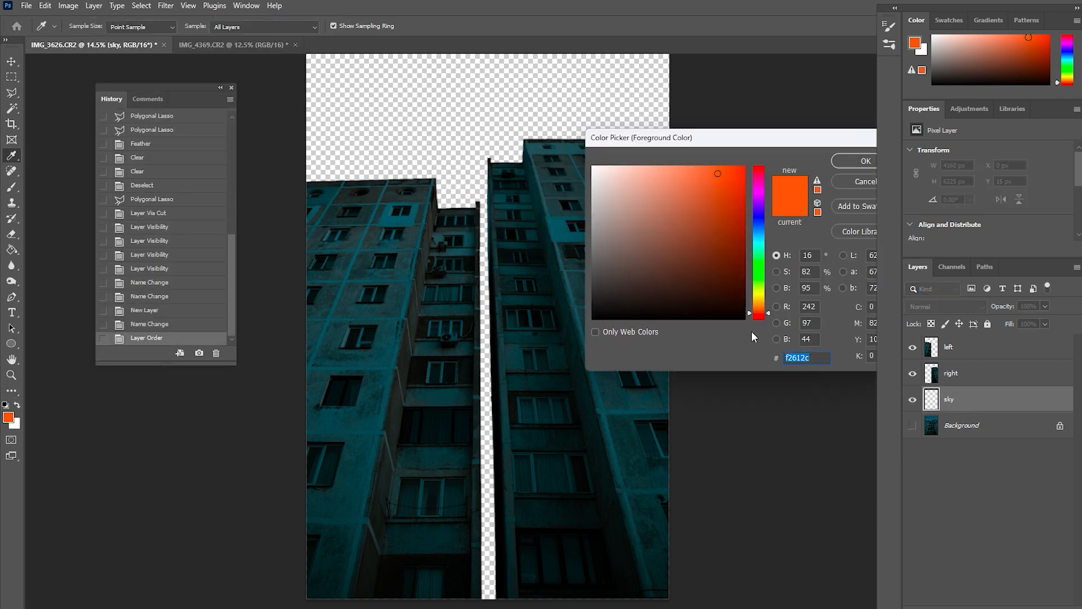
{"action": "key", "text": "ctrl+v"}
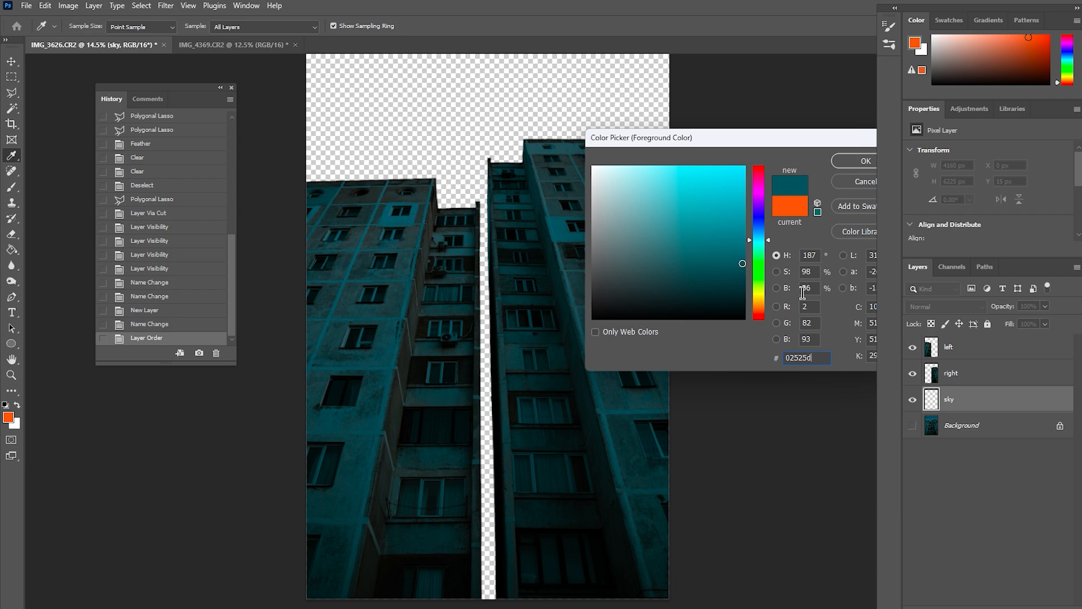
{"action": "left_click", "coordinate": [862, 160]}
{"action": "key", "text": "l"}
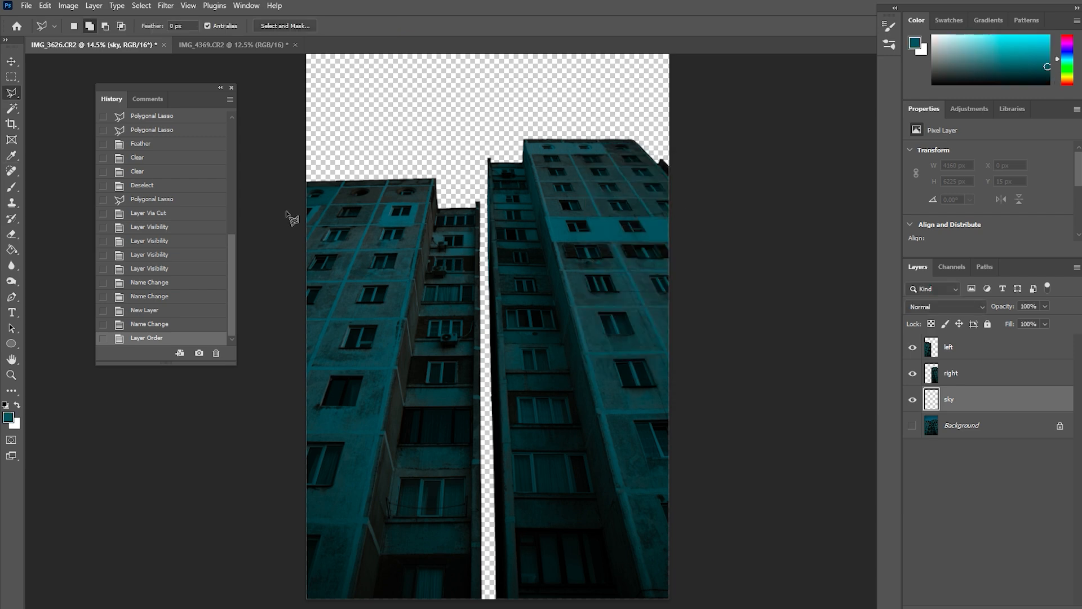
{"action": "key", "text": "g"}
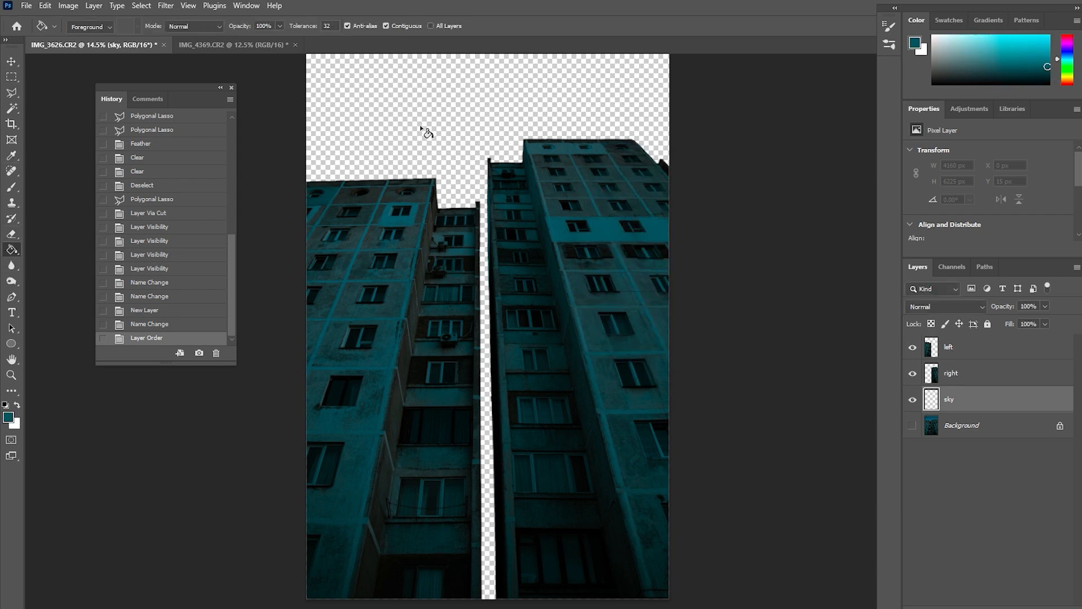
{"action": "left_click", "coordinate": [424, 130]}
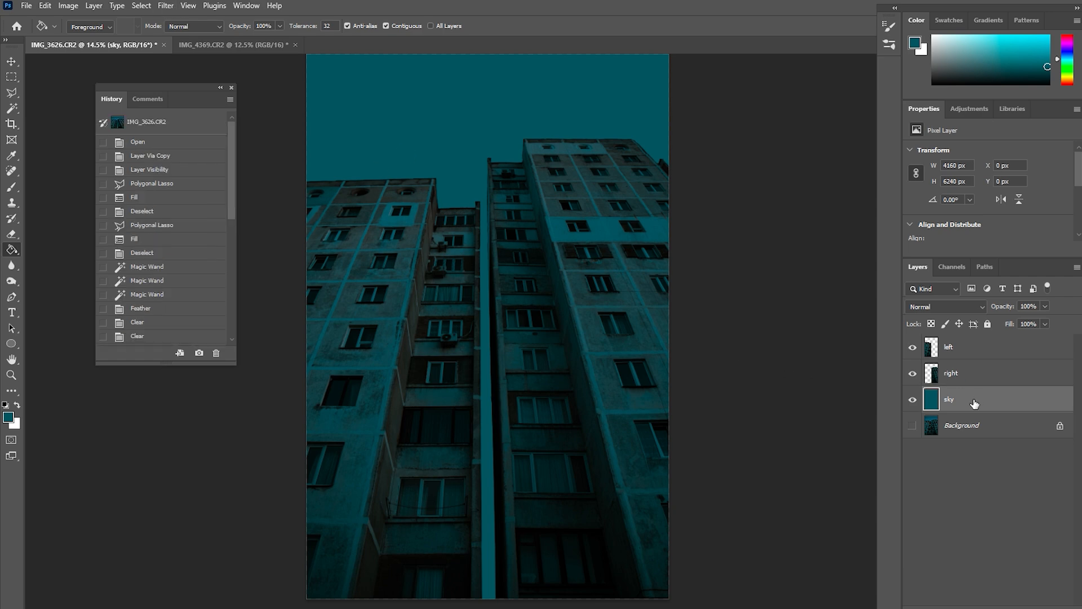
Apply a Camera Raw vignette of -13 to the sky layer with midpoint 24, roundness +41 and feather 59, and add slight grain
{"action": "left_click", "coordinate": [167, 6]}
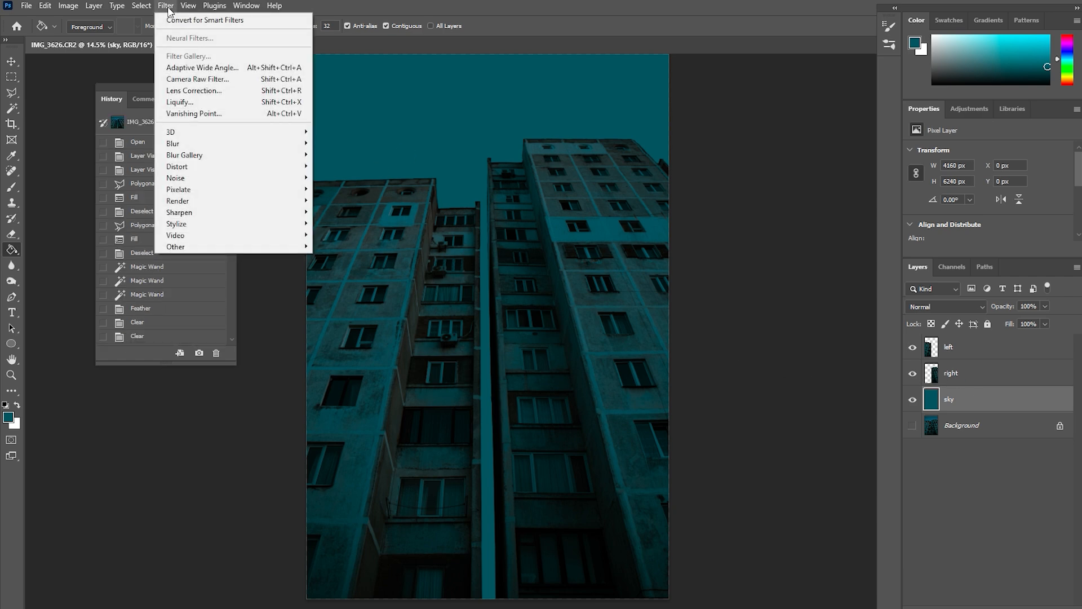
{"action": "left_click", "coordinate": [285, 79]}
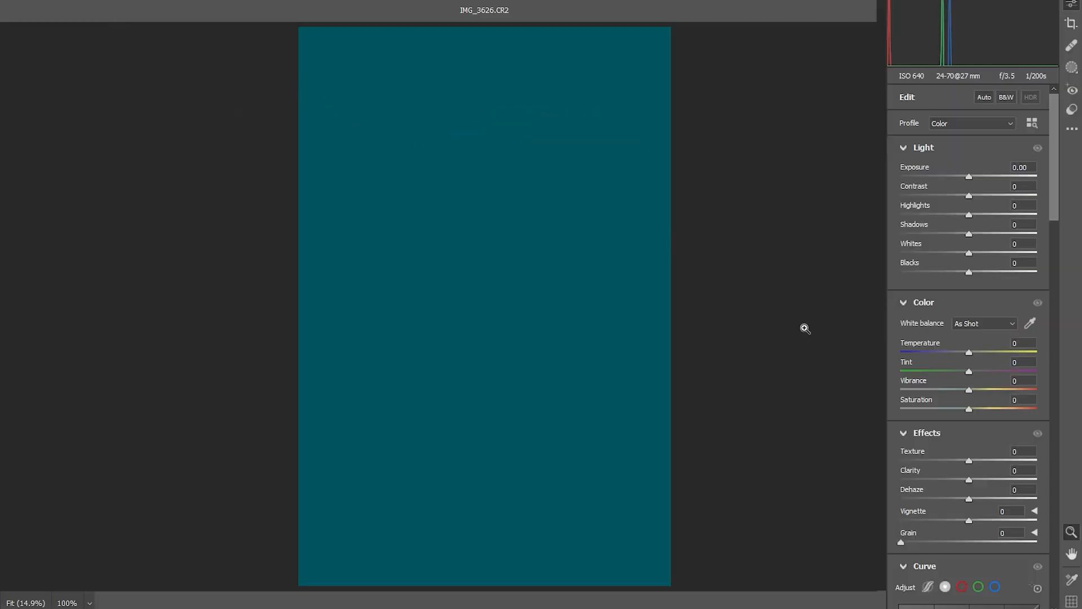
{"action": "scroll", "coordinate": [896, 415], "scroll_direction": "down", "scroll_amount": 3}
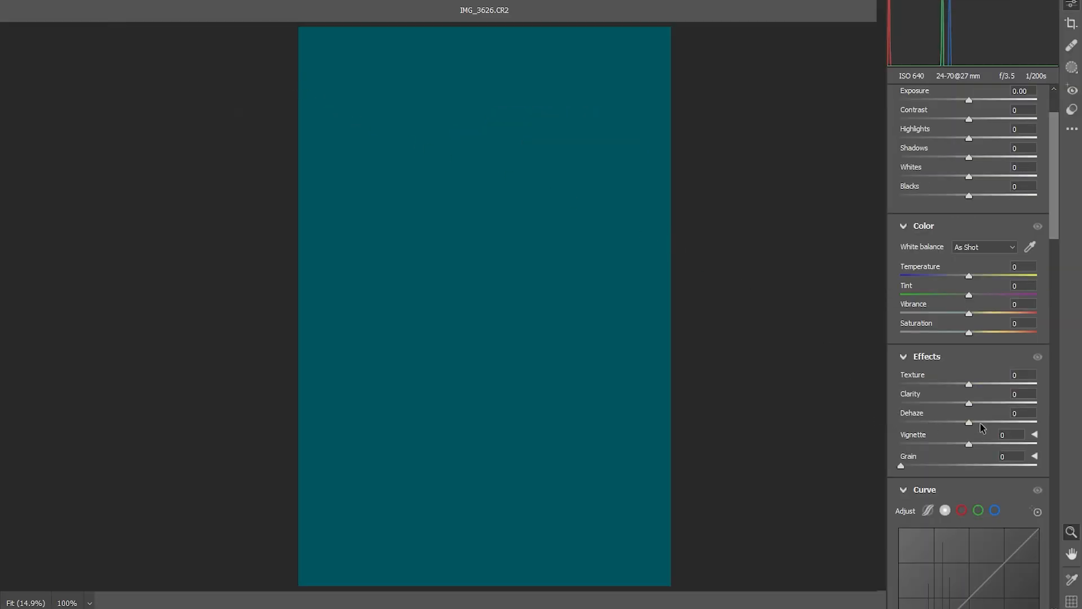
{"action": "mouse_move", "coordinate": [970, 446]}
{"action": "left_mouse_down"}
{"action": "mouse_move", "coordinate": [993, 445]}
{"action": "mouse_move", "coordinate": [945, 452]}
{"action": "mouse_move", "coordinate": [955, 451]}
{"action": "left_mouse_up"}
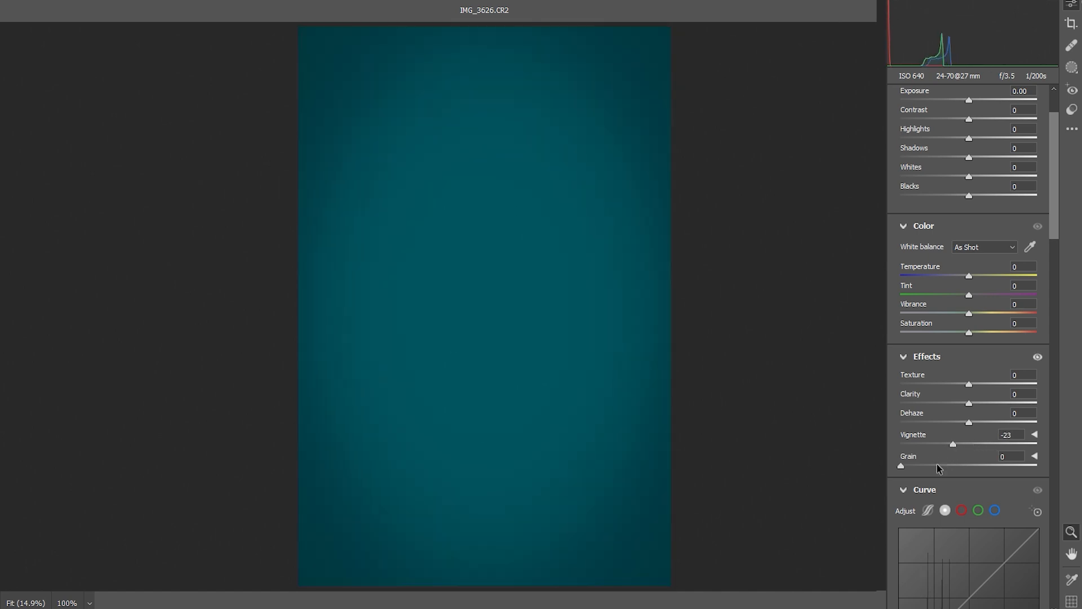
{"action": "left_click", "coordinate": [1034, 434]}
{"action": "scroll", "coordinate": [968, 366], "scroll_direction": "down", "scroll_amount": 5}
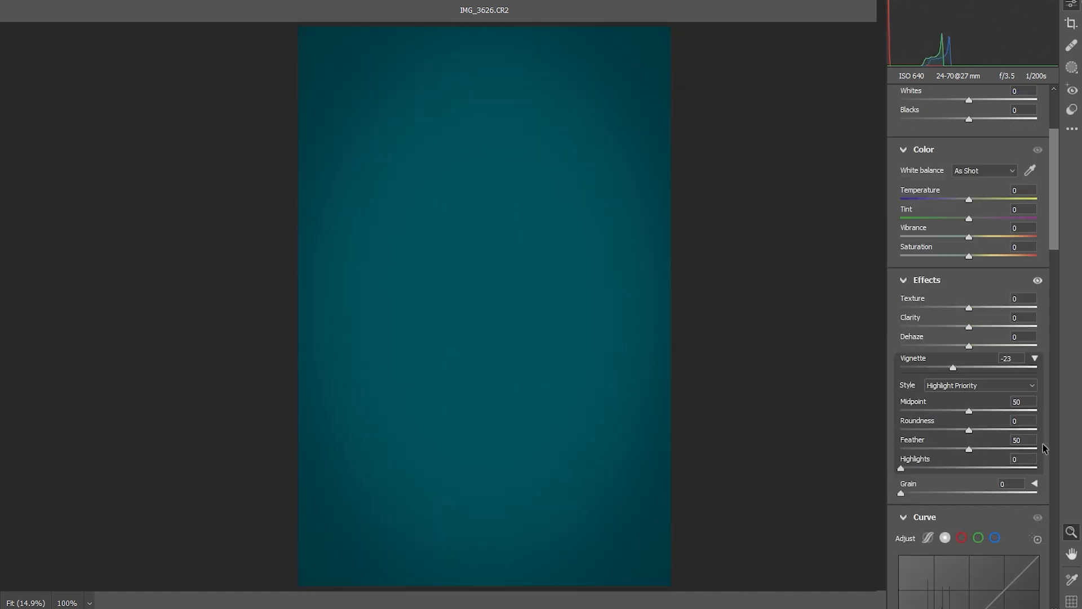
{"action": "left_click_drag", "start_coordinate": [968, 333], "coordinate": [981, 371]}
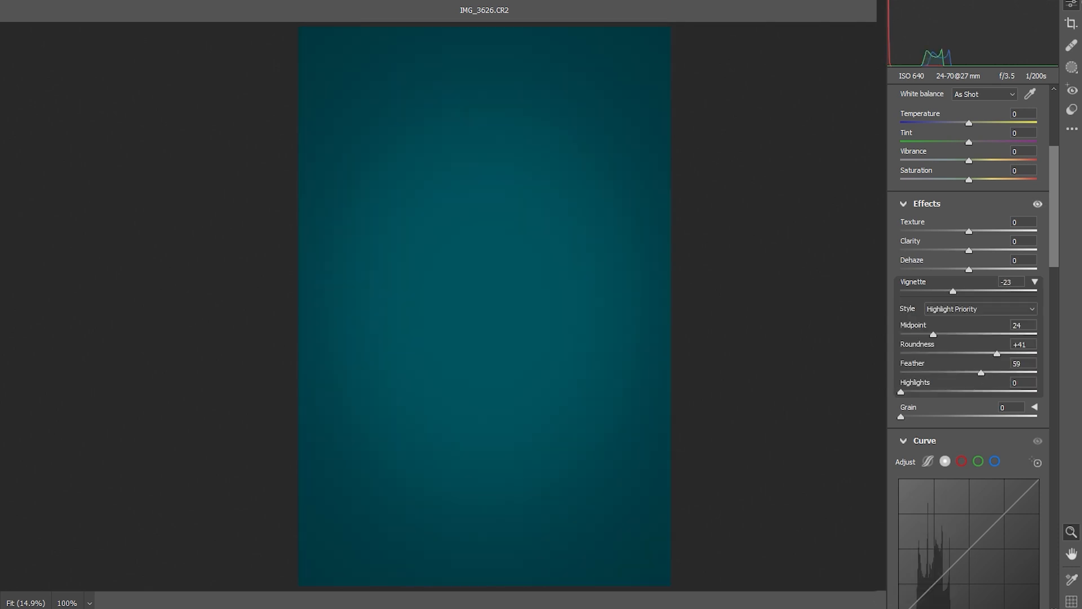
{"action": "left_click_drag", "start_coordinate": [953, 292], "coordinate": [960, 292]}
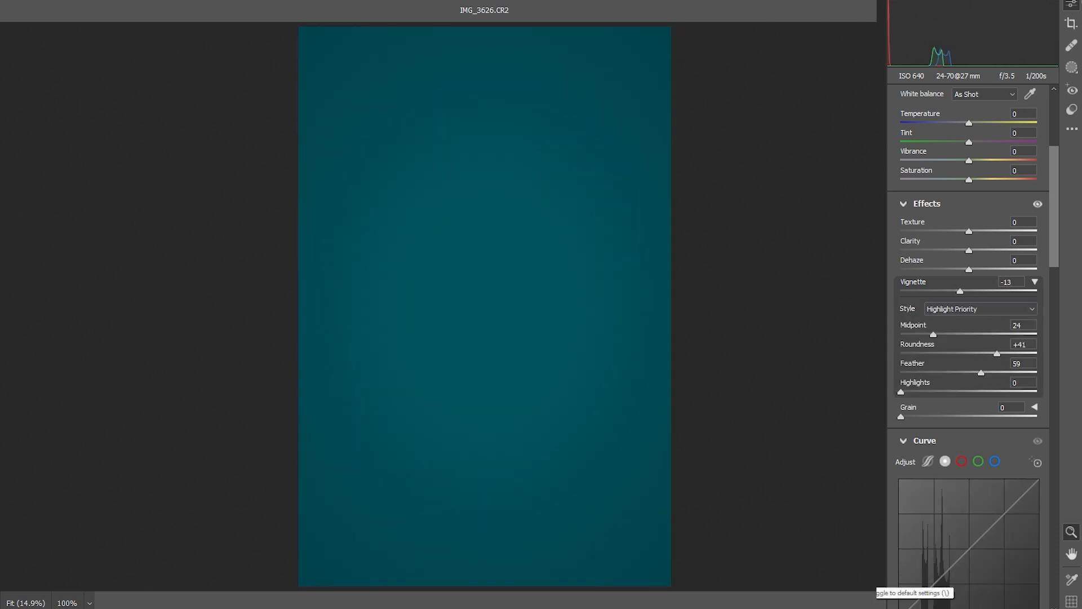
{"action": "mouse_move", "coordinate": [903, 417]}
{"action": "left_mouse_down"}
{"action": "mouse_move", "coordinate": [933, 422]}
{"action": "mouse_move", "coordinate": [915, 422]}
{"action": "left_mouse_up"}
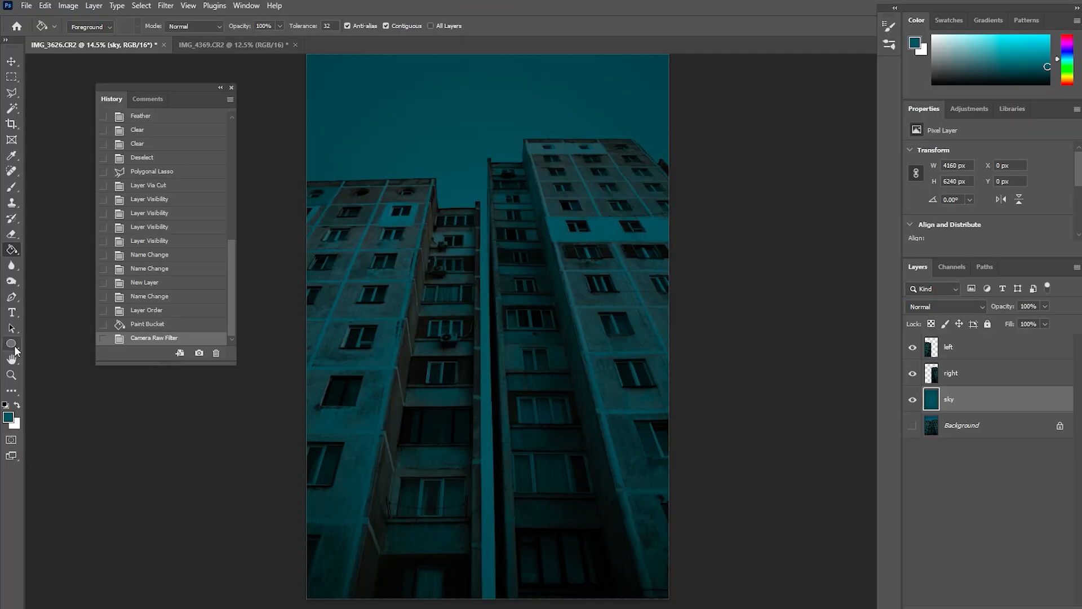
Draw a red-filled circle about 3034 by 3025 px with the Ellipse tool and position it behind the buildings, above the sky
{"action": "left_click", "coordinate": [14, 346]}
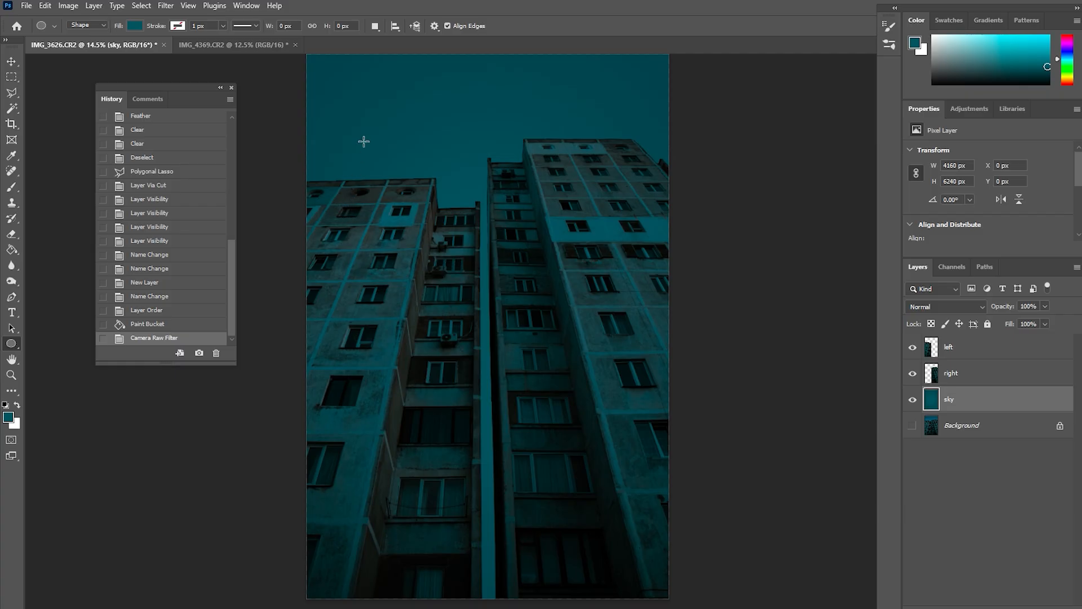
{"action": "left_click", "coordinate": [134, 26]}
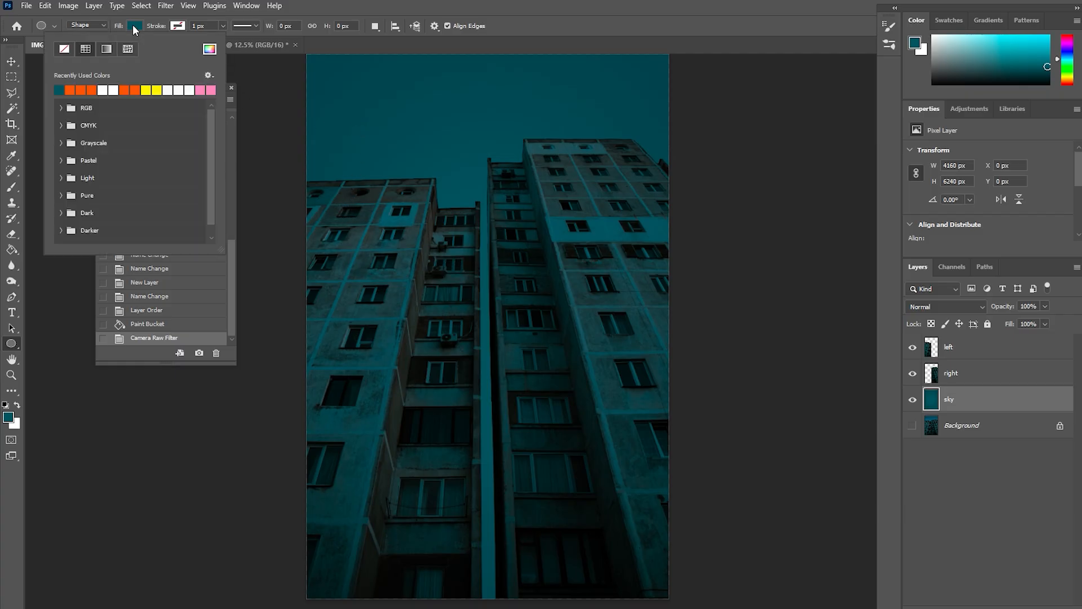
{"action": "left_click", "coordinate": [209, 50]}
{"action": "type", "text": "d90000"}
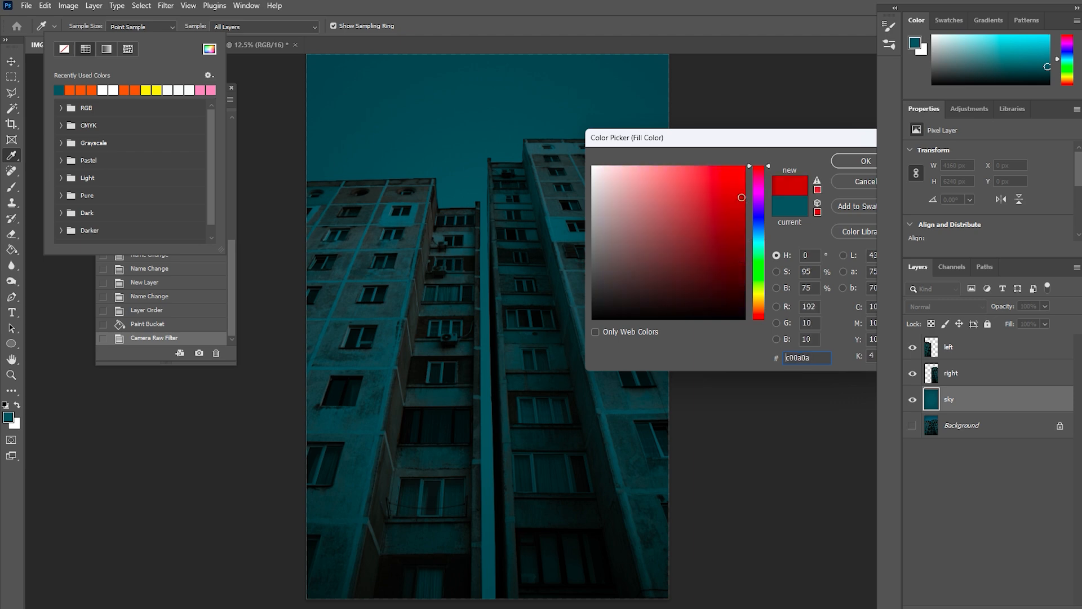
{"action": "left_click", "coordinate": [841, 161]}
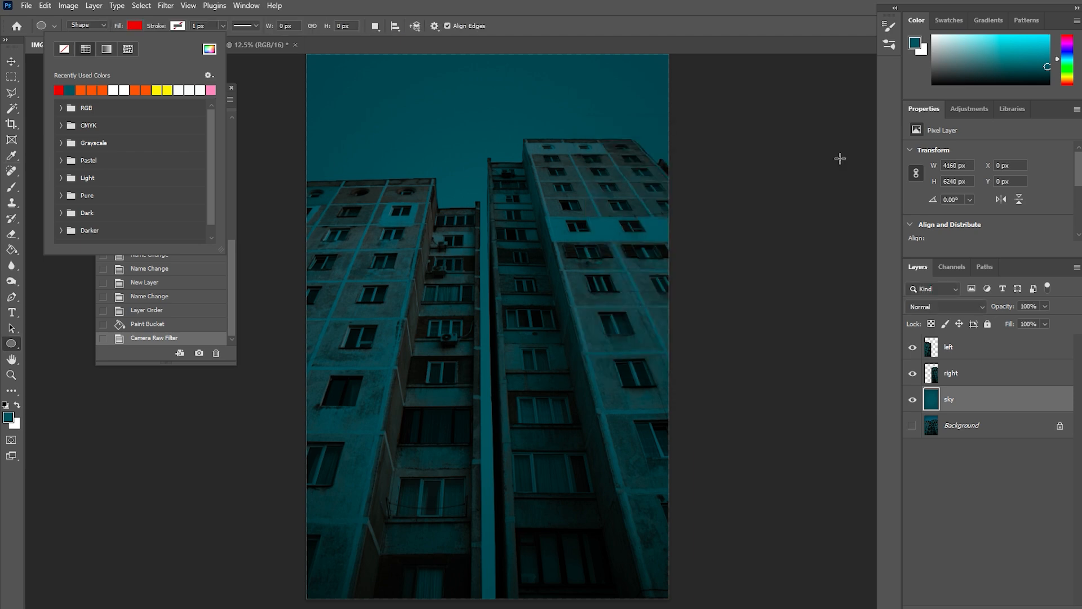
{"action": "left_click_drag", "start_coordinate": [353, 116], "coordinate": [617, 379]}
{"action": "key", "text": "v"}
{"action": "left_click_drag", "start_coordinate": [460, 188], "coordinate": [467, 166]}
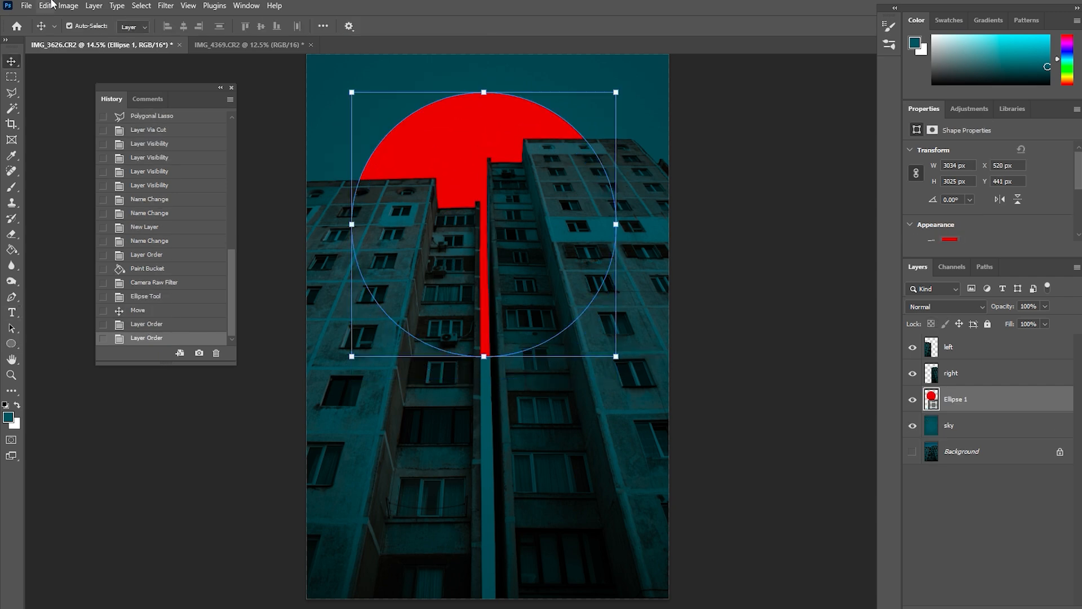
Duplicate the red circle, rasterize the copy and apply a Gaussian Blur with a 118.7-pixel radius to it
{"action": "key", "text": "ctrl+j"}
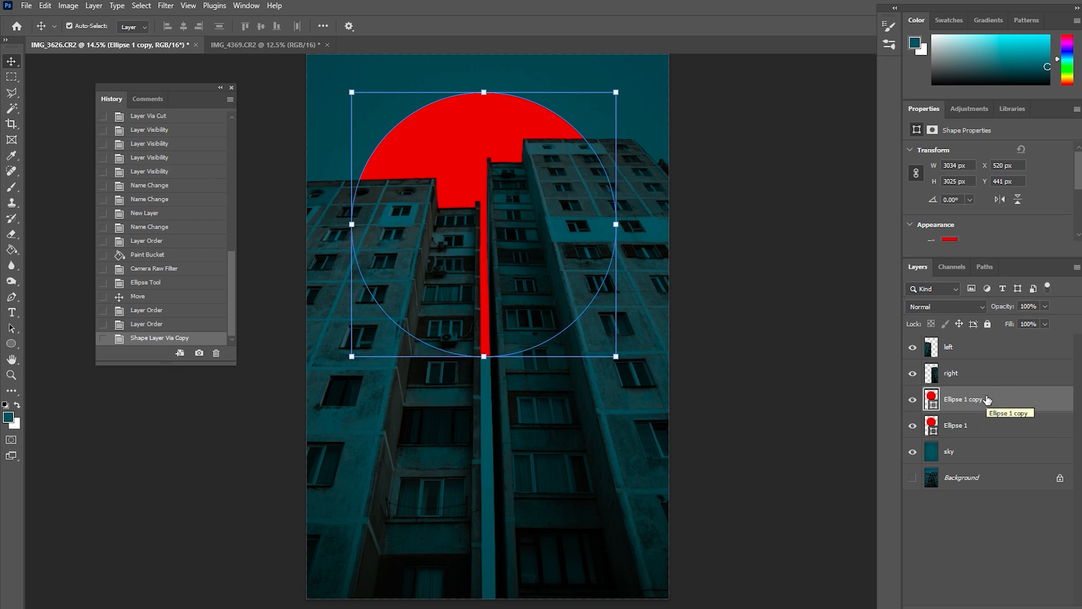
{"action": "left_click", "coordinate": [164, 6]}
{"action": "mouse_move", "coordinate": [293, 161]}
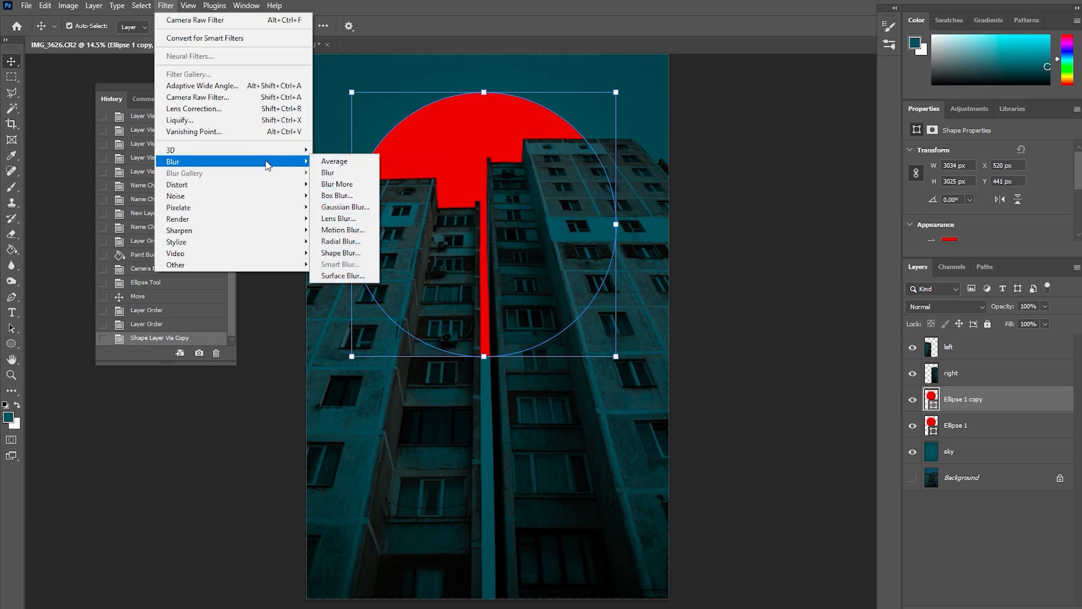
{"action": "left_click", "coordinate": [370, 208]}
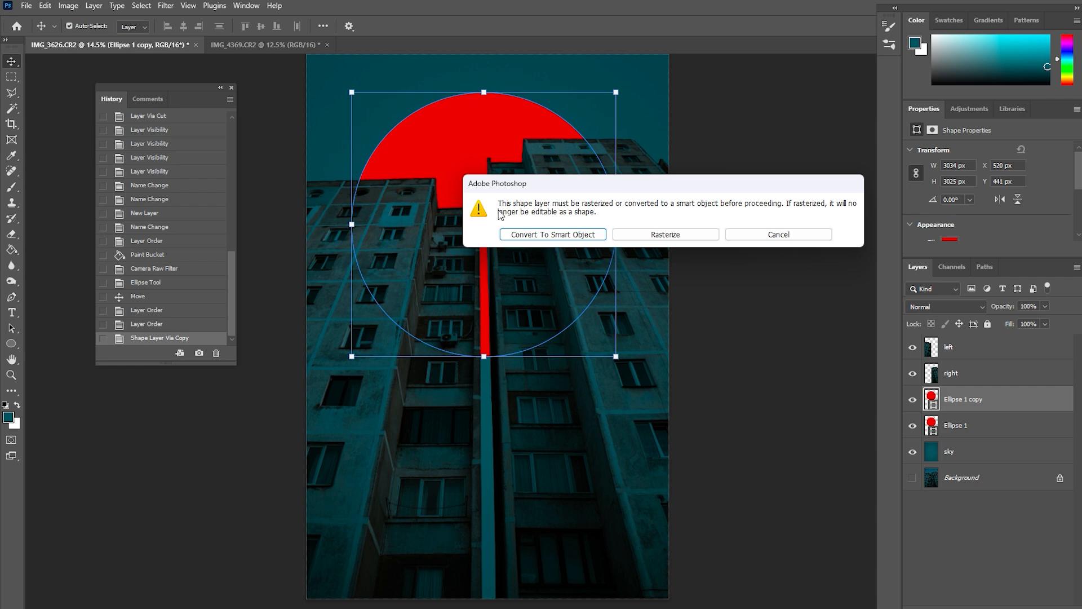
{"action": "left_click", "coordinate": [701, 235]}
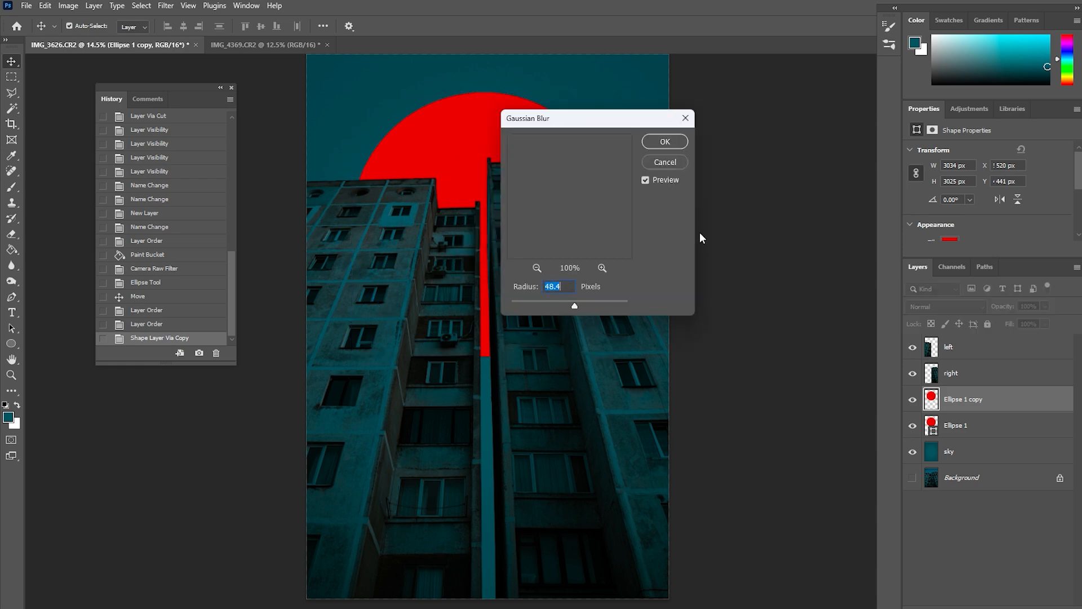
{"action": "left_click_drag", "start_coordinate": [600, 131], "coordinate": [790, 129]}
{"action": "mouse_move", "coordinate": [764, 304]}
{"action": "left_mouse_down"}
{"action": "mouse_move", "coordinate": [787, 305]}
{"action": "mouse_move", "coordinate": [778, 302]}
{"action": "left_mouse_up"}
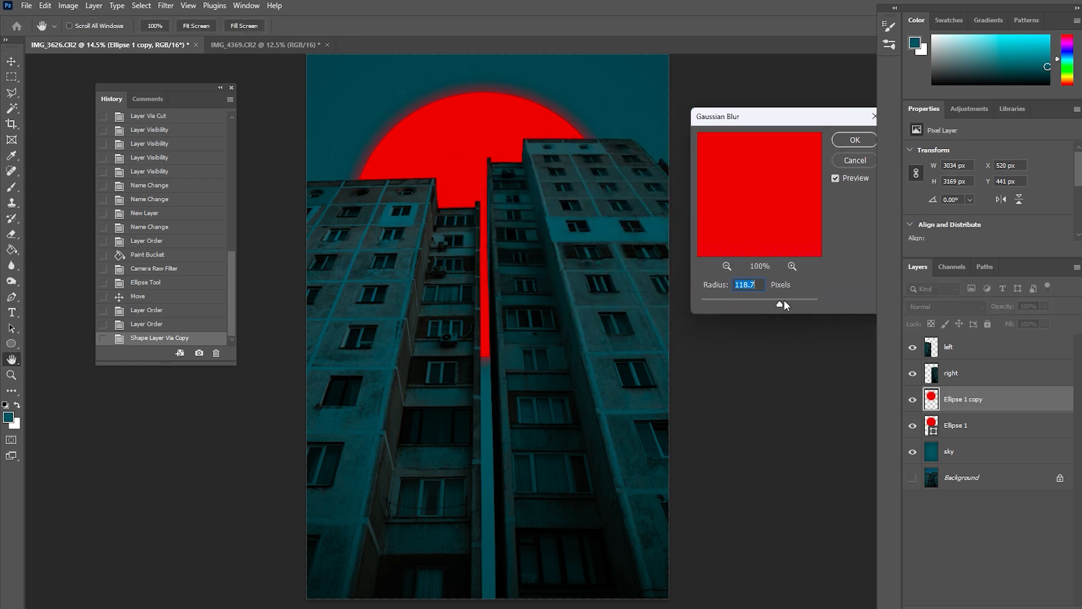
{"action": "left_click", "coordinate": [852, 140]}
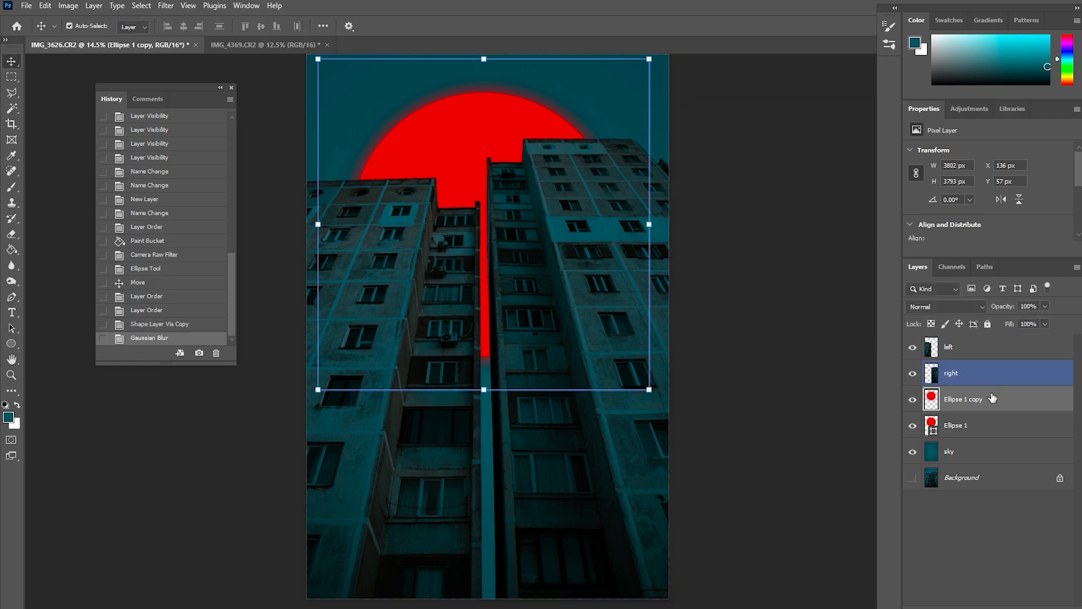
Set the blurred circle to Screen blending at 66% opacity, and compare the image with and without the glow
{"action": "left_click", "coordinate": [959, 314]}
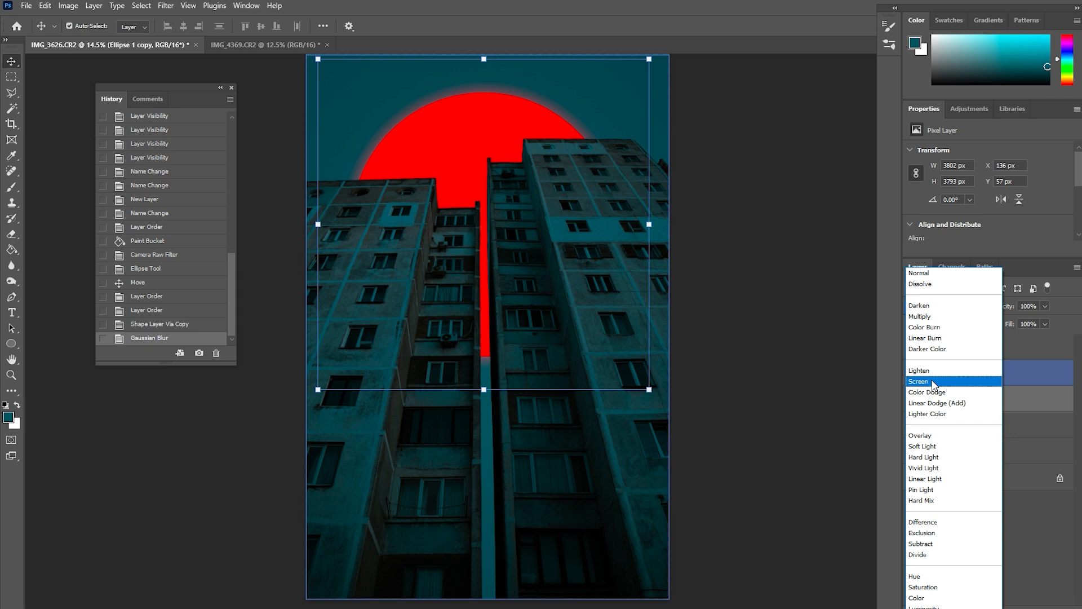
{"action": "left_click", "coordinate": [933, 382]}
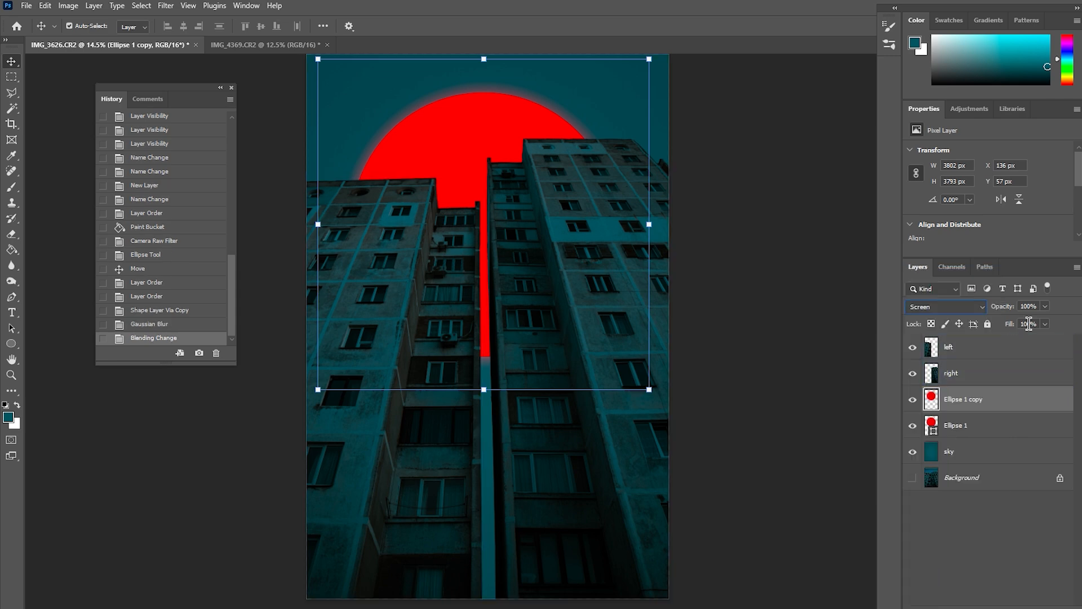
{"action": "left_click_drag", "start_coordinate": [1025, 320], "coordinate": [1015, 320]}
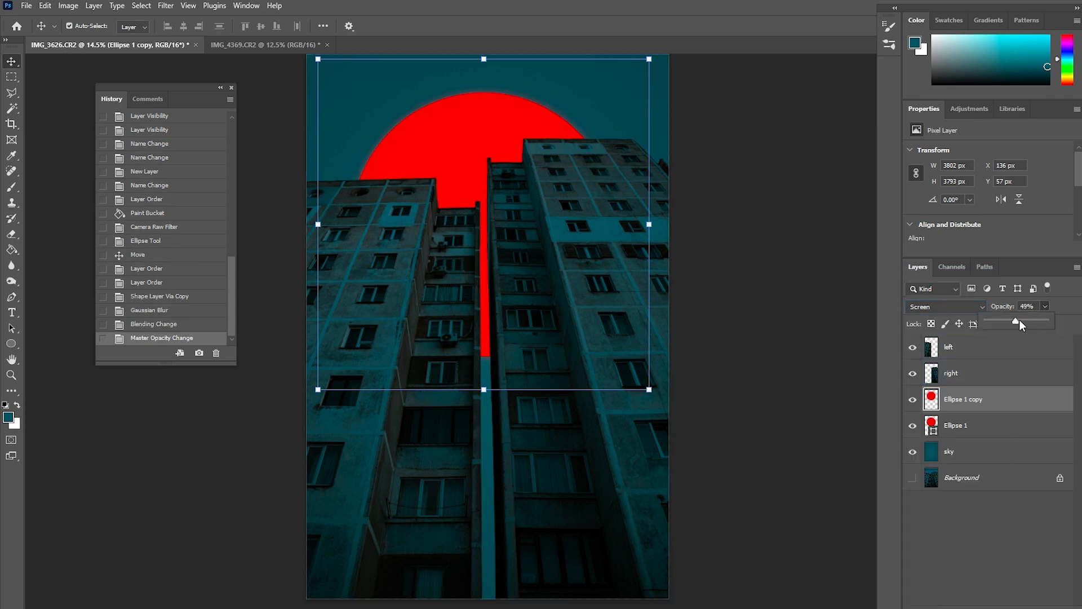
{"action": "left_click", "coordinate": [911, 399]}
{"action": "left_click", "coordinate": [912, 400]}
{"action": "left_click", "coordinate": [912, 401]}
{"action": "left_click", "coordinate": [911, 400]}
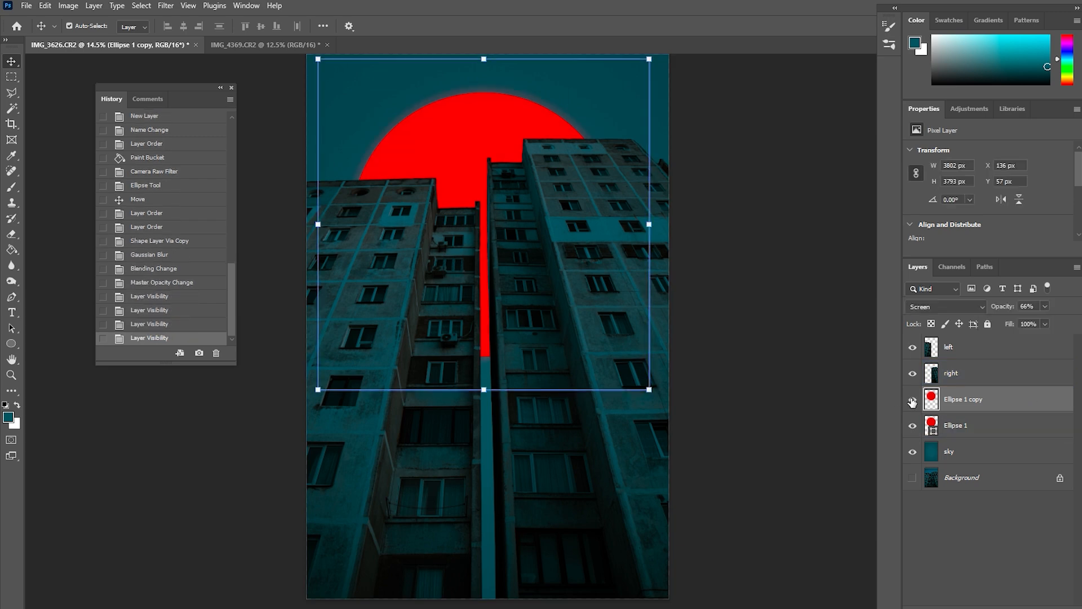
Set the blurred circle's opacity to 88% and check the stronger glow by hiding and showing it
{"action": "left_click_drag", "start_coordinate": [1046, 309], "coordinate": [1058, 321]}
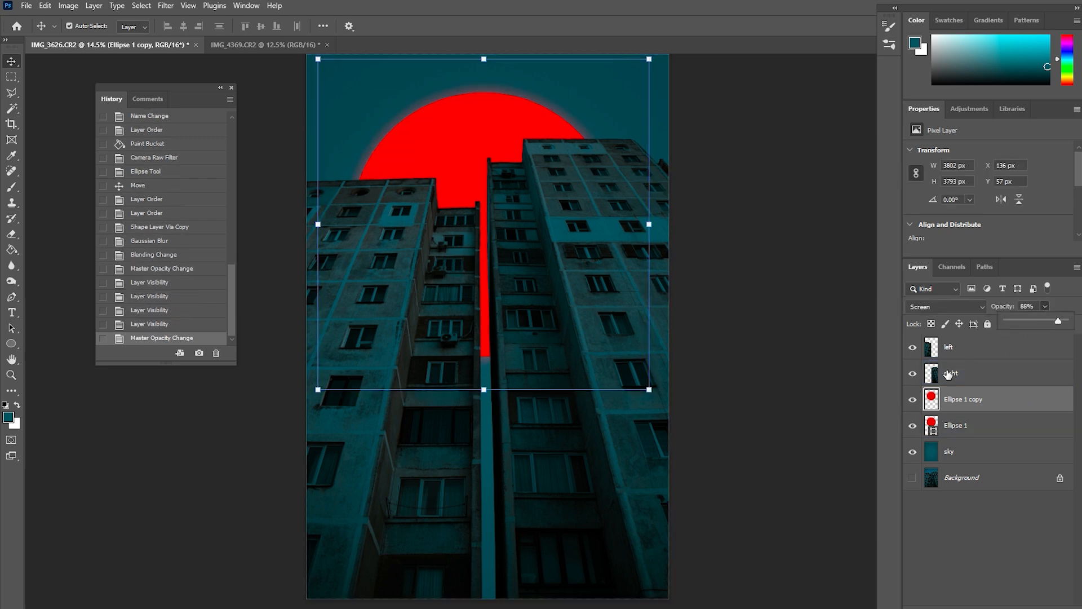
{"action": "left_click", "coordinate": [912, 400]}
{"action": "left_click", "coordinate": [911, 401]}
{"action": "left_click", "coordinate": [912, 400]}
{"action": "left_click", "coordinate": [912, 400]}
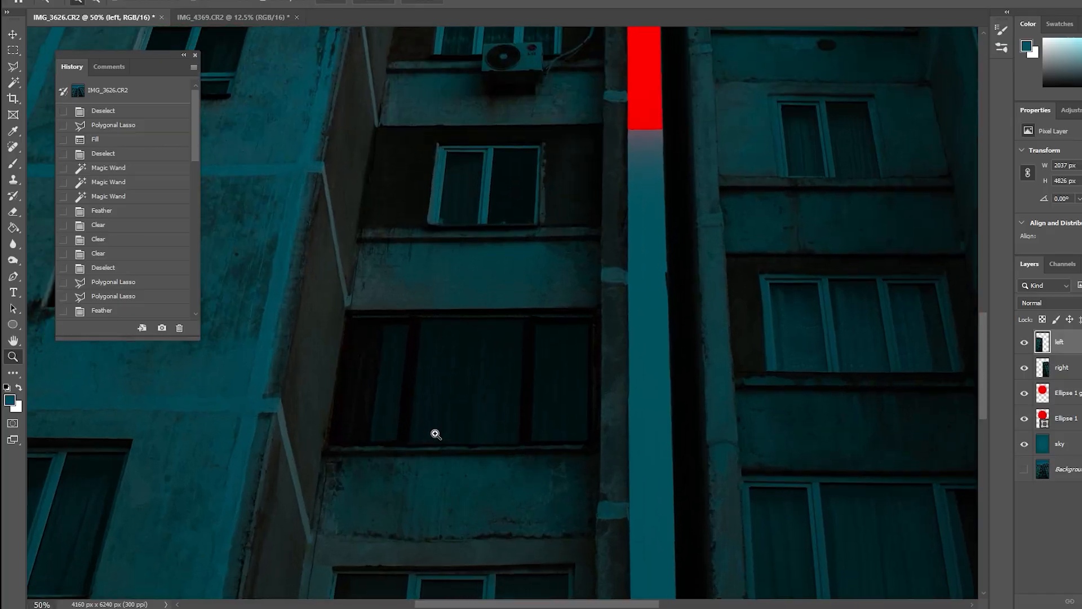
Outline the glass area of the wide dark window on the left building with the Polygonal Lasso
{"action": "scroll", "coordinate": [434, 435], "scroll_direction": "up", "scroll_amount": 5}
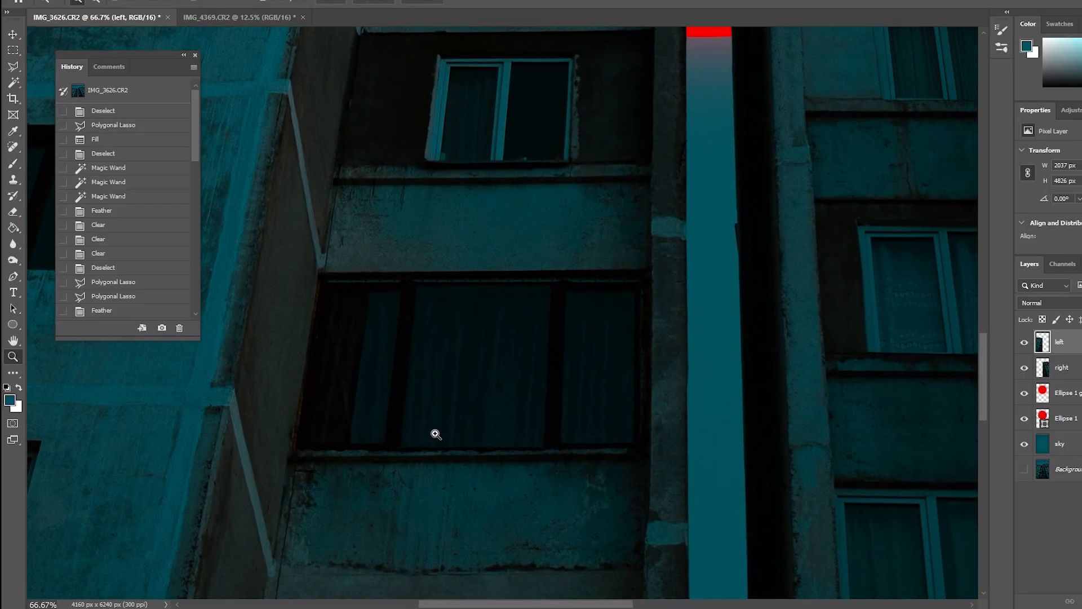
{"action": "left_click", "coordinate": [14, 67]}
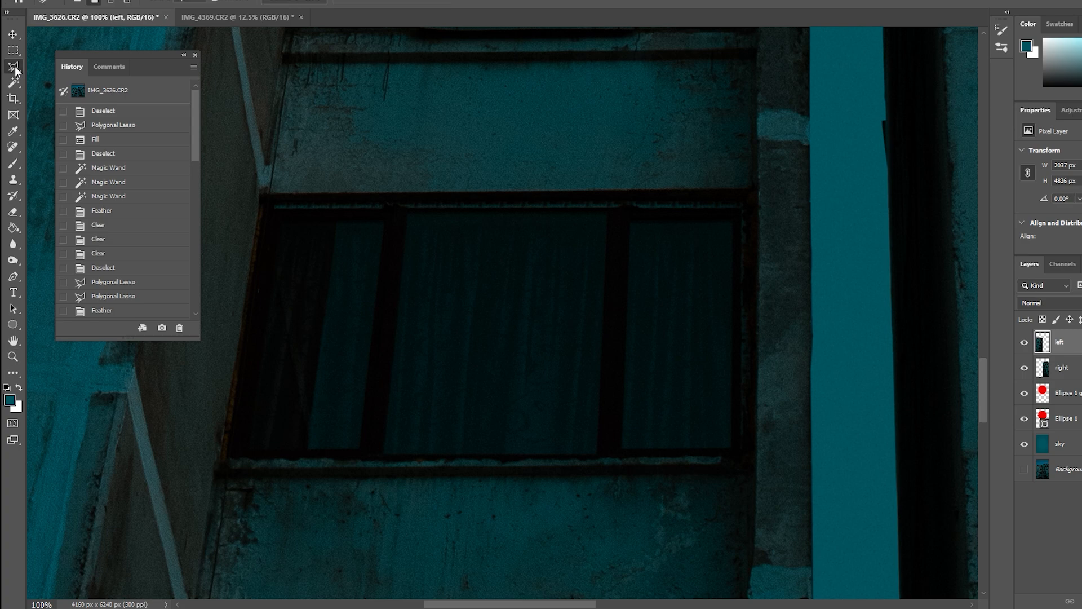
{"action": "left_click", "coordinate": [734, 220]}
{"action": "left_click", "coordinate": [731, 445]}
{"action": "left_click", "coordinate": [244, 446]}
{"action": "left_click", "coordinate": [276, 218]}
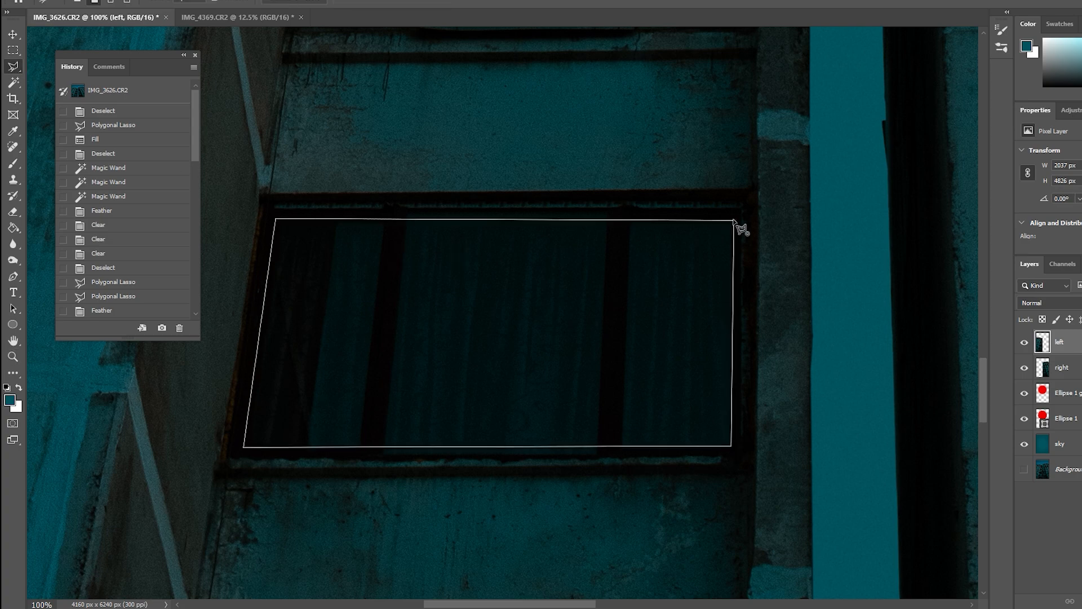
{"action": "left_click", "coordinate": [734, 220]}
Cut the two vertical frame bars out of the wide window's selection with the Polygonal Lasso
{"action": "left_click", "coordinate": [629, 214]}
{"action": "left_click", "coordinate": [612, 516]}
{"action": "left_click", "coordinate": [627, 516]}
{"action": "left_click", "coordinate": [629, 214]}
{"action": "left_click", "coordinate": [410, 213]}
{"action": "left_click", "coordinate": [381, 512]}
{"action": "left_click", "coordinate": [365, 513]}
{"action": "left_click", "coordinate": [410, 213]}
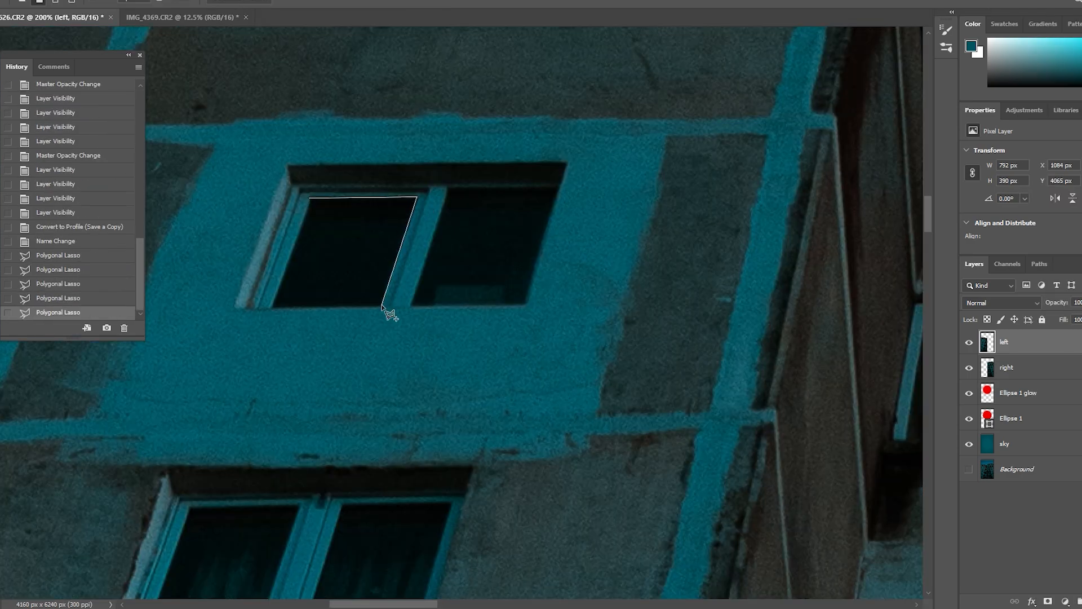
Add both glass panes of the left building's upper two-pane window, surrounded by bright teal wall, to the selection
{"action": "left_click", "coordinate": [381, 306]}
{"action": "left_click", "coordinate": [310, 197]}
{"action": "left_click", "coordinate": [446, 190], "text": "shift"}
{"action": "left_click", "coordinate": [414, 307]}
{"action": "left_click", "coordinate": [524, 306]}
{"action": "left_click", "coordinate": [563, 188]}
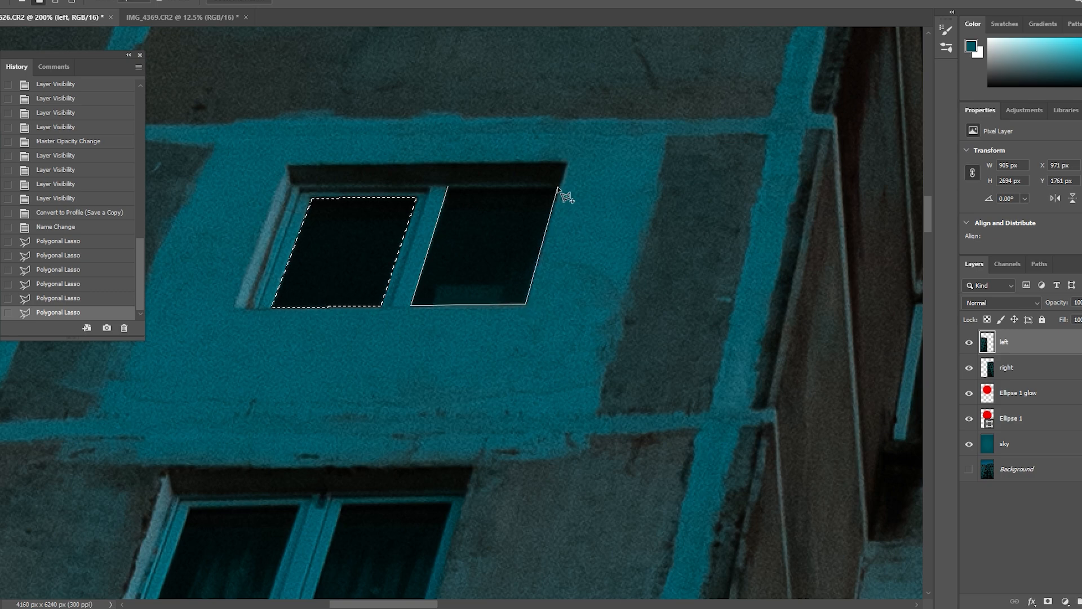
{"action": "left_click", "coordinate": [446, 190]}
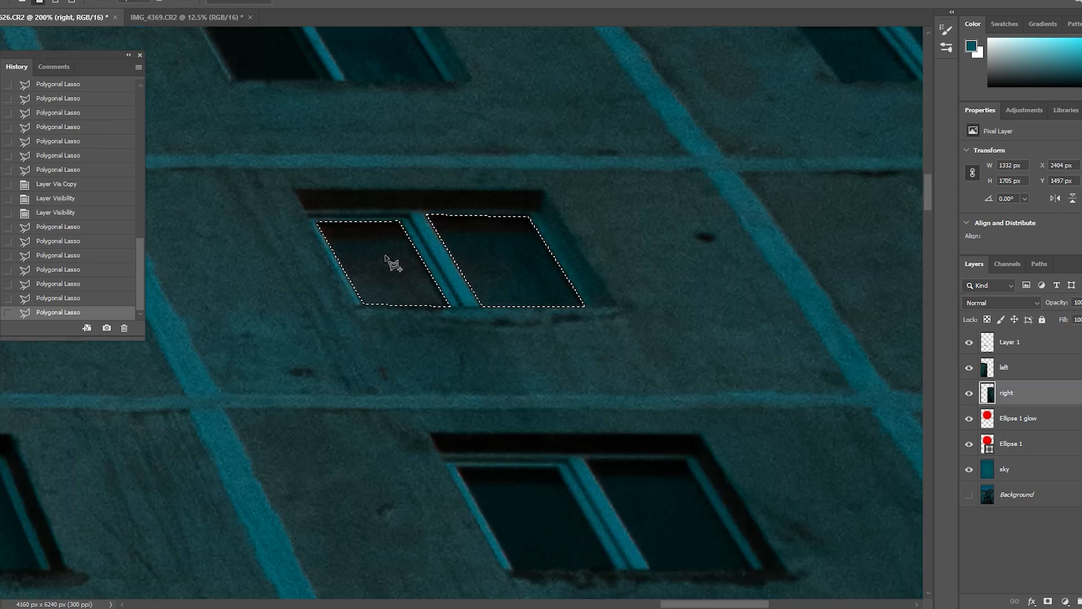
Feather the selected window panes on the right building by 1 pixel and copy them to a new layer
{"action": "right_click", "coordinate": [370, 251]}
{"action": "left_click", "coordinate": [411, 282]}
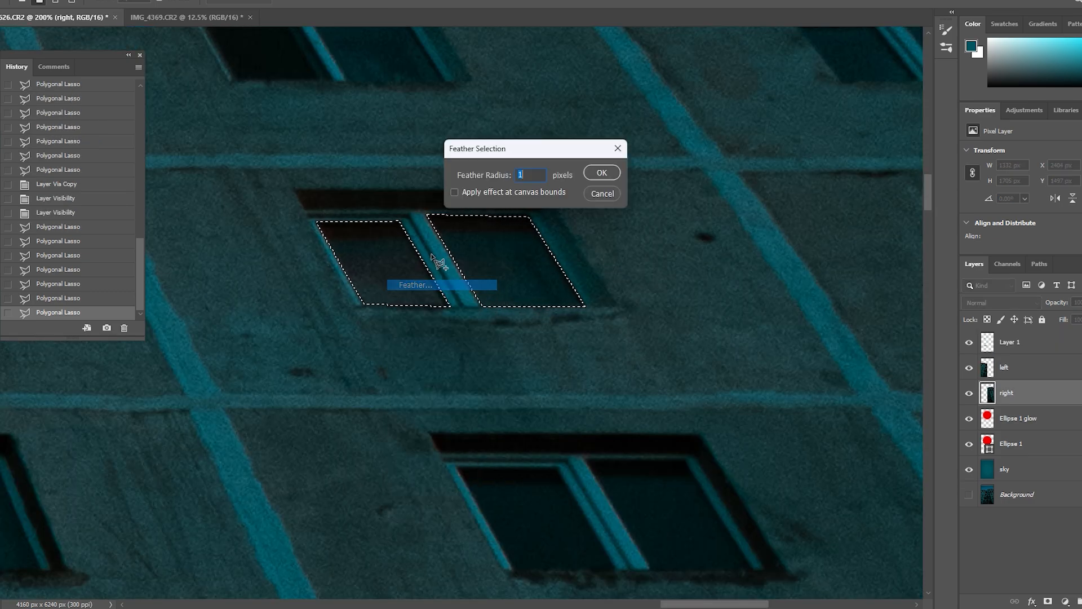
{"action": "left_click", "coordinate": [601, 173]}
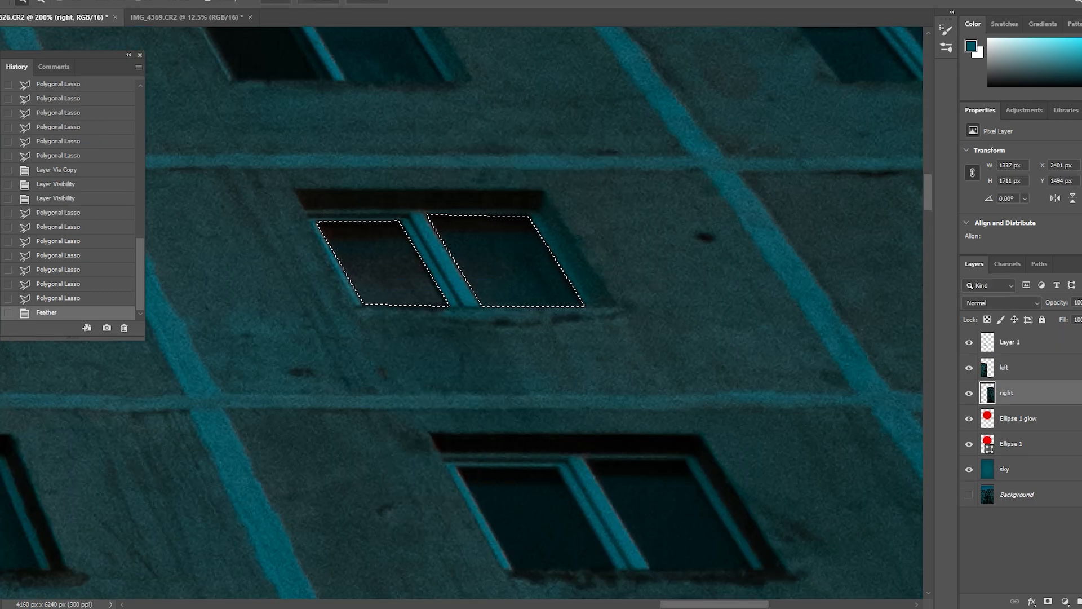
{"action": "left_click", "coordinate": [306, 3]}
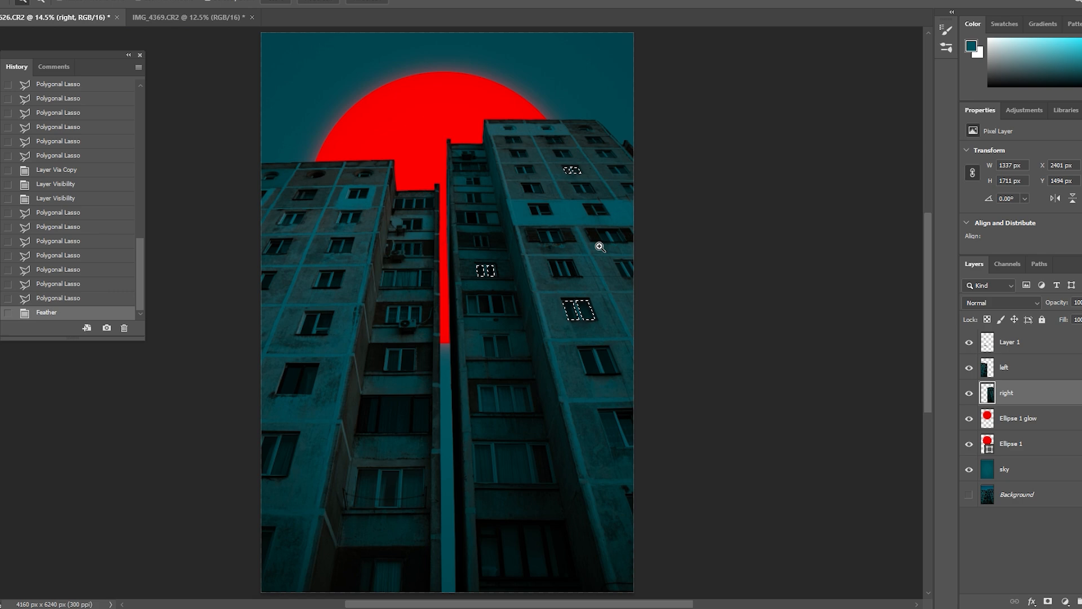
{"action": "key", "text": "ctrl+j"}
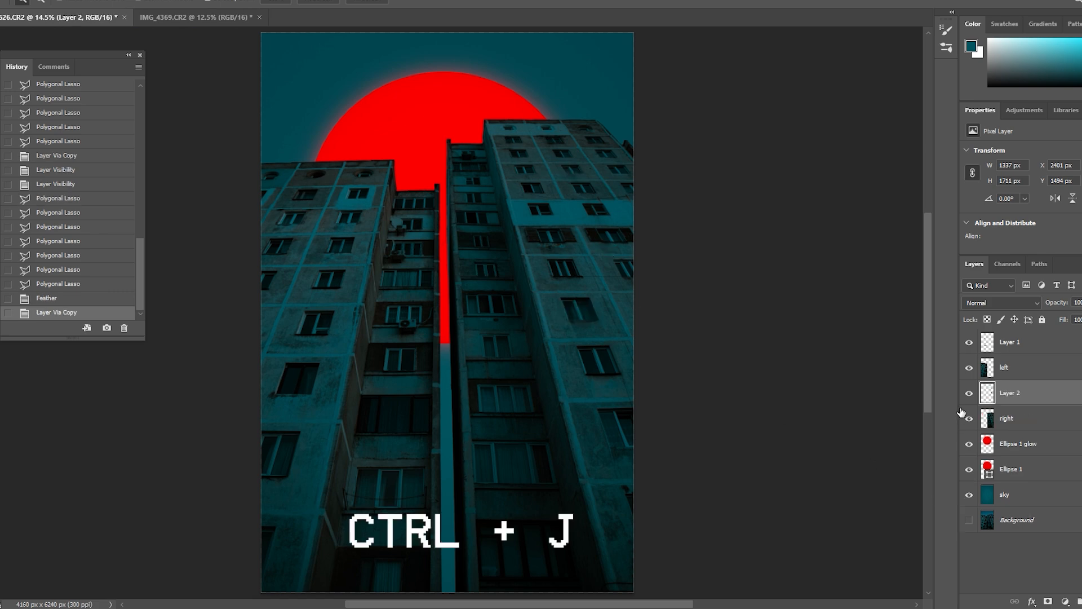
Hide the left and right building layers to examine the isolated window panes, and show both buildings again
{"action": "left_click", "coordinate": [968, 418]}
{"action": "left_click", "coordinate": [968, 368]}
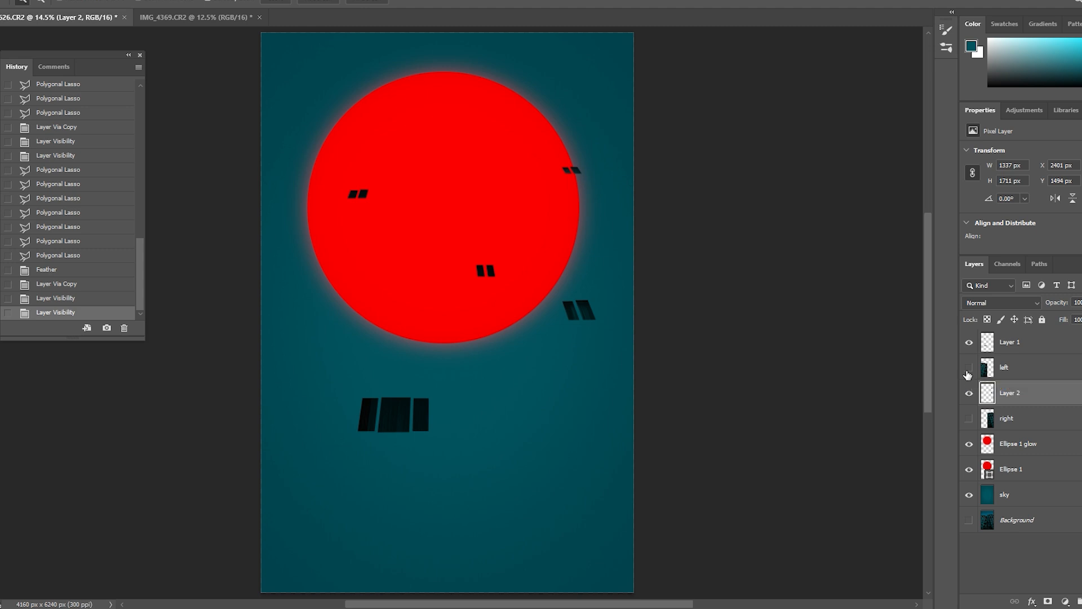
{"action": "left_click", "coordinate": [968, 367]}
{"action": "left_click", "coordinate": [968, 418]}
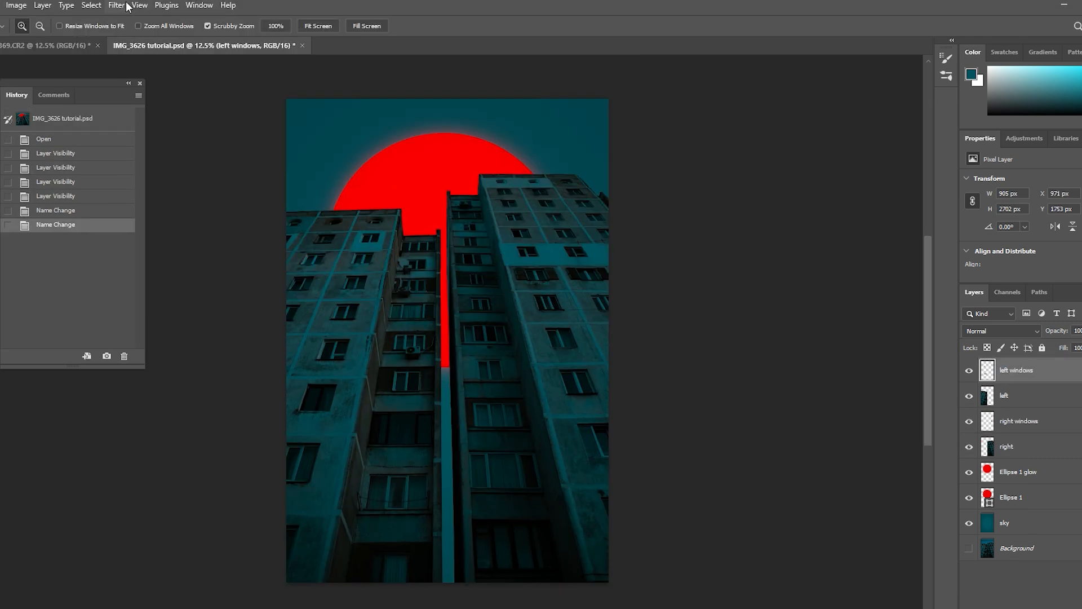
Open the left windows layer in the Camera Raw Filter and set Exposure to +2.75, Highlights to +85 and Whites to +81
{"action": "left_click", "coordinate": [117, 5]}
{"action": "left_click", "coordinate": [224, 112]}
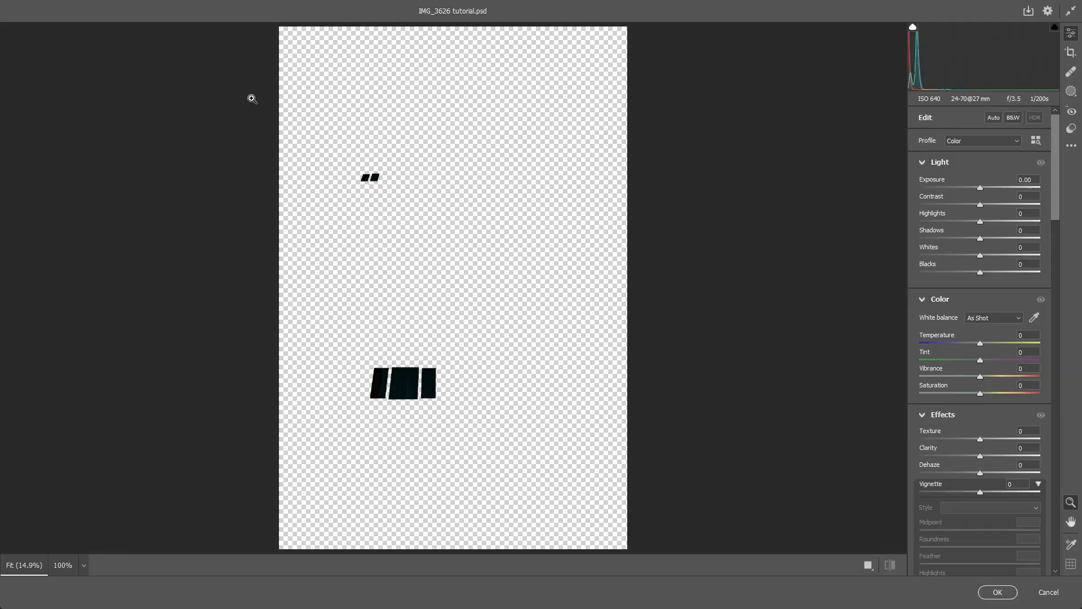
{"action": "left_click", "coordinate": [390, 369]}
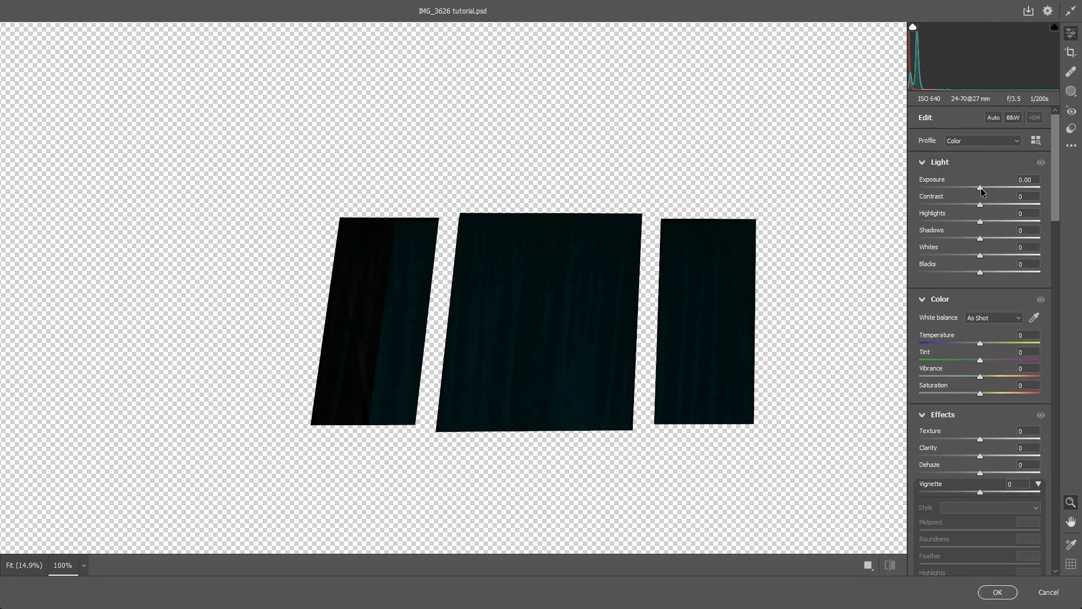
{"action": "left_click_drag", "start_coordinate": [980, 188], "coordinate": [1013, 188]}
{"action": "left_click_drag", "start_coordinate": [980, 221], "coordinate": [1024, 221]}
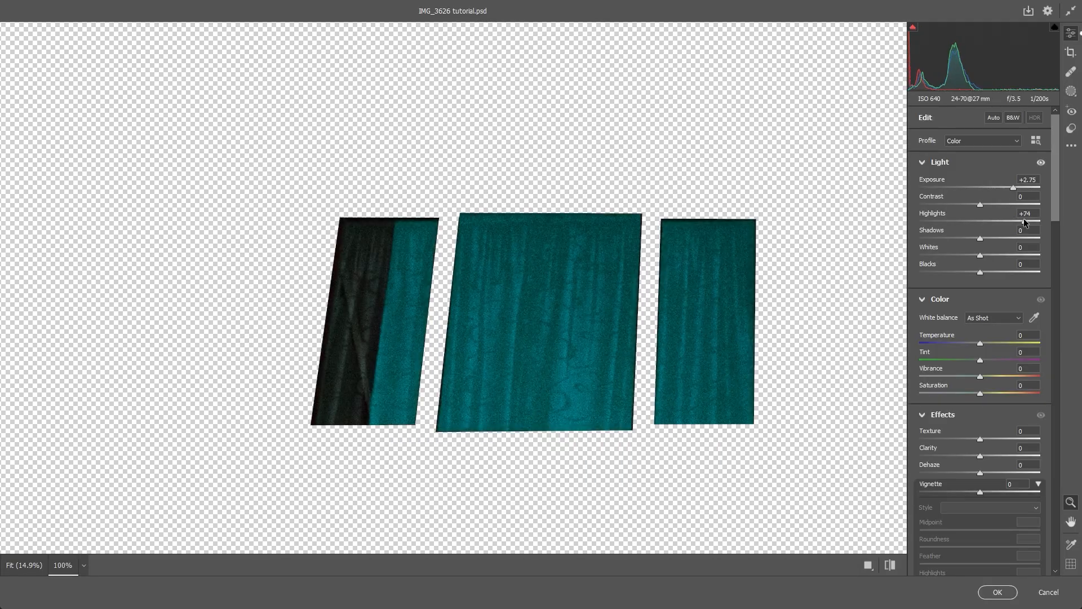
{"action": "left_click_drag", "start_coordinate": [980, 253], "coordinate": [1029, 254]}
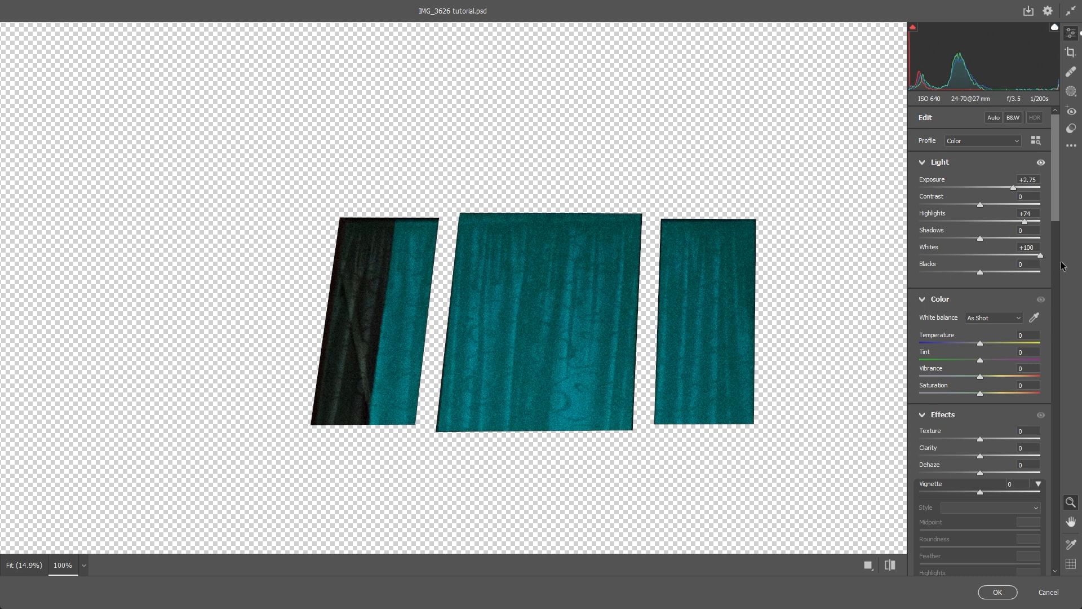
Set Temperature and Tint to +100 and grade the highlights, shadows and midtones of the window panes to strong red
{"action": "left_click_drag", "start_coordinate": [980, 343], "coordinate": [1054, 364]}
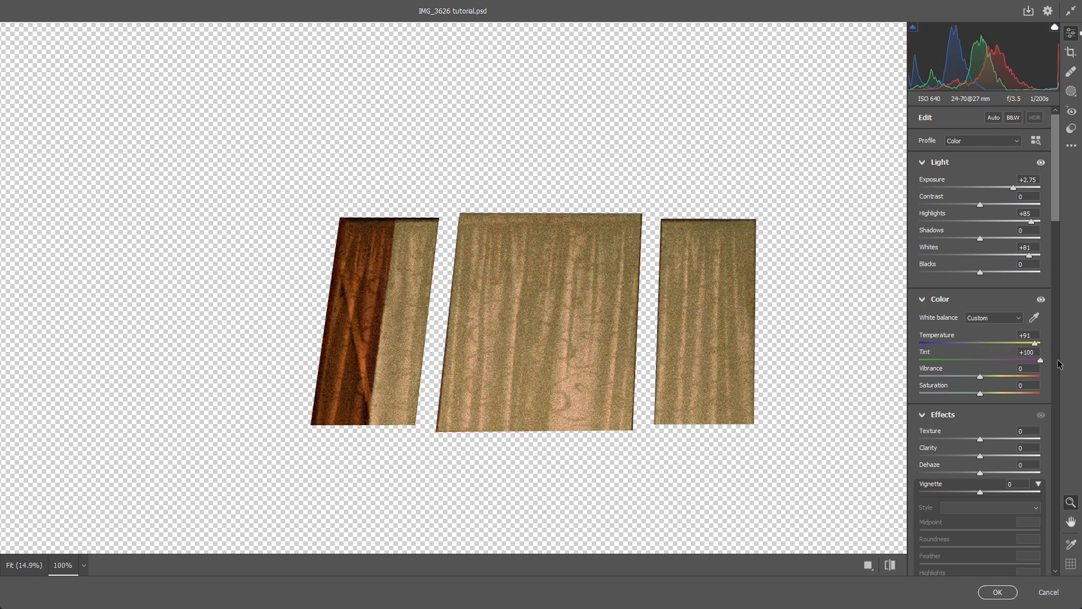
{"action": "scroll", "coordinate": [965, 432], "scroll_direction": "down", "scroll_amount": 8}
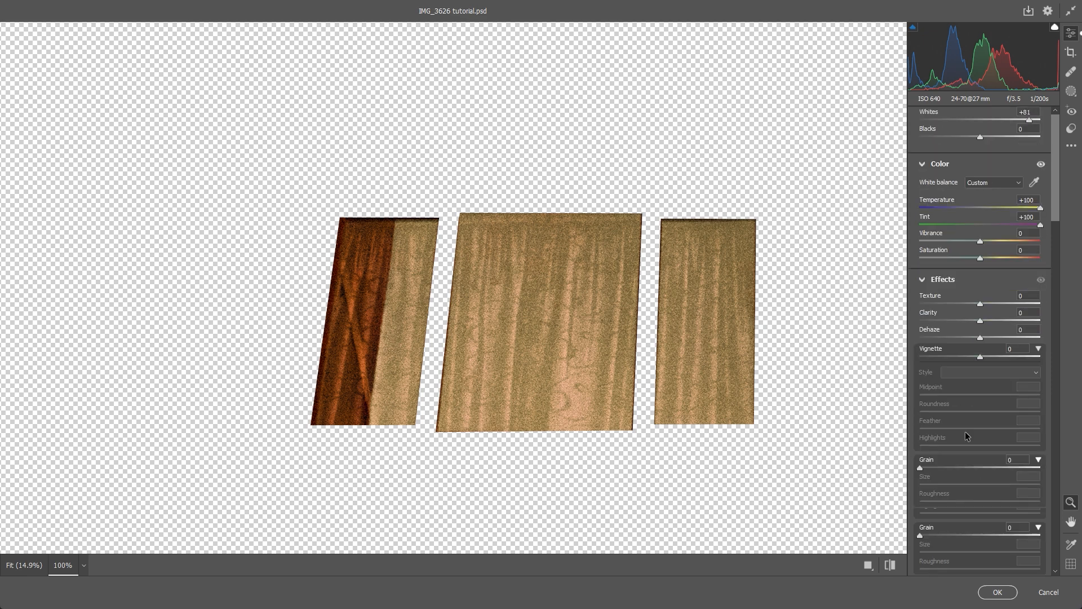
{"action": "scroll", "coordinate": [965, 431], "scroll_direction": "down", "scroll_amount": 6}
{"action": "left_click_drag", "start_coordinate": [1015, 479], "coordinate": [1052, 478]}
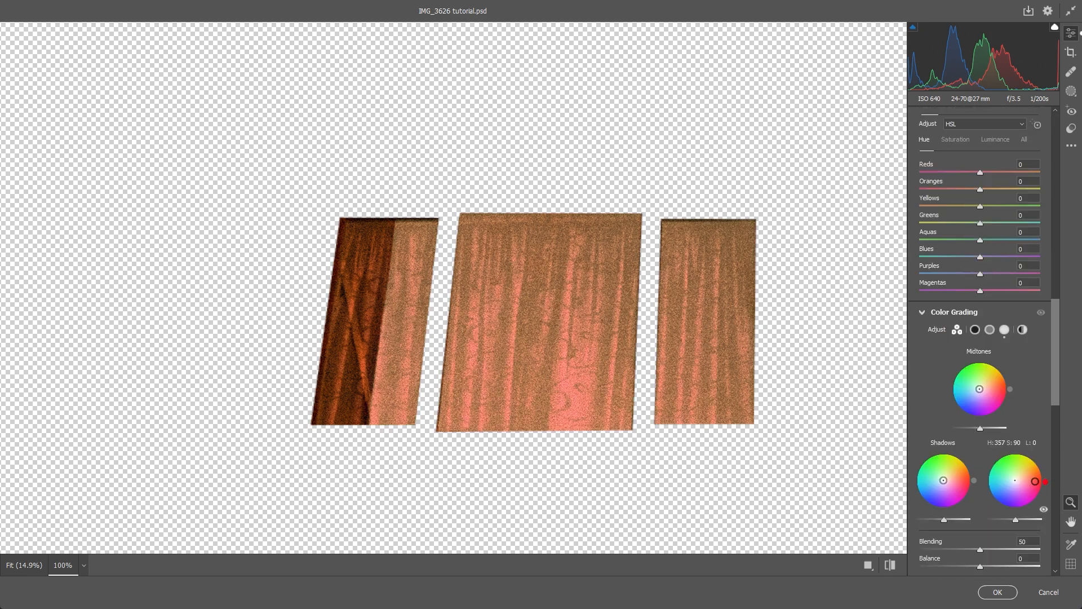
{"action": "left_click_drag", "start_coordinate": [943, 480], "coordinate": [987, 479]}
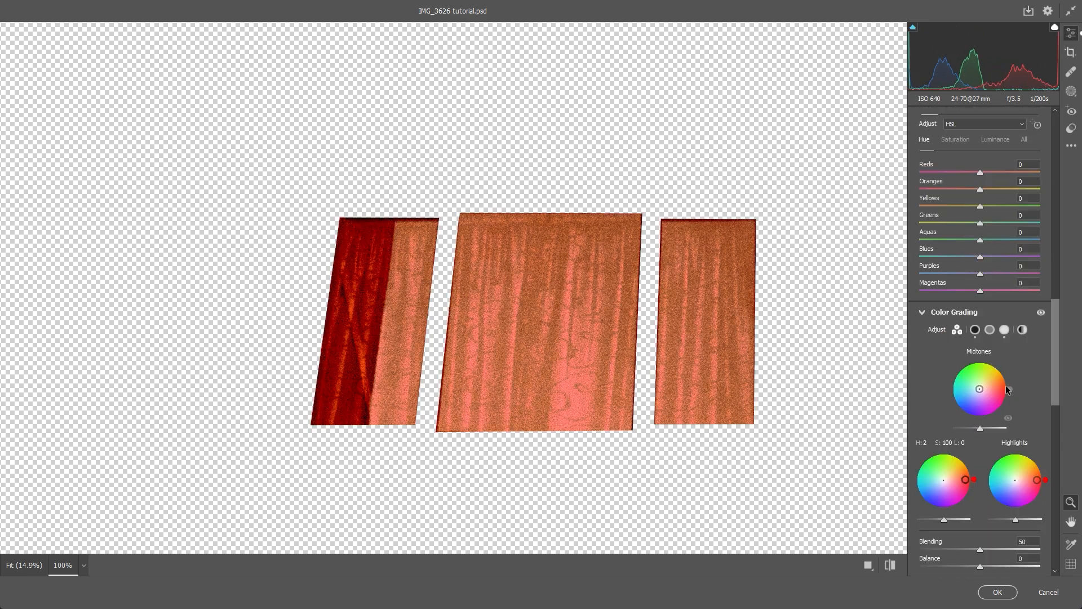
{"action": "left_click_drag", "start_coordinate": [1008, 388], "coordinate": [1010, 388]}
Raise the contrast of the red window panes, reduce their noise and apply the Camera Raw Filter
{"action": "scroll", "coordinate": [1003, 391], "scroll_direction": "up", "scroll_amount": 12}
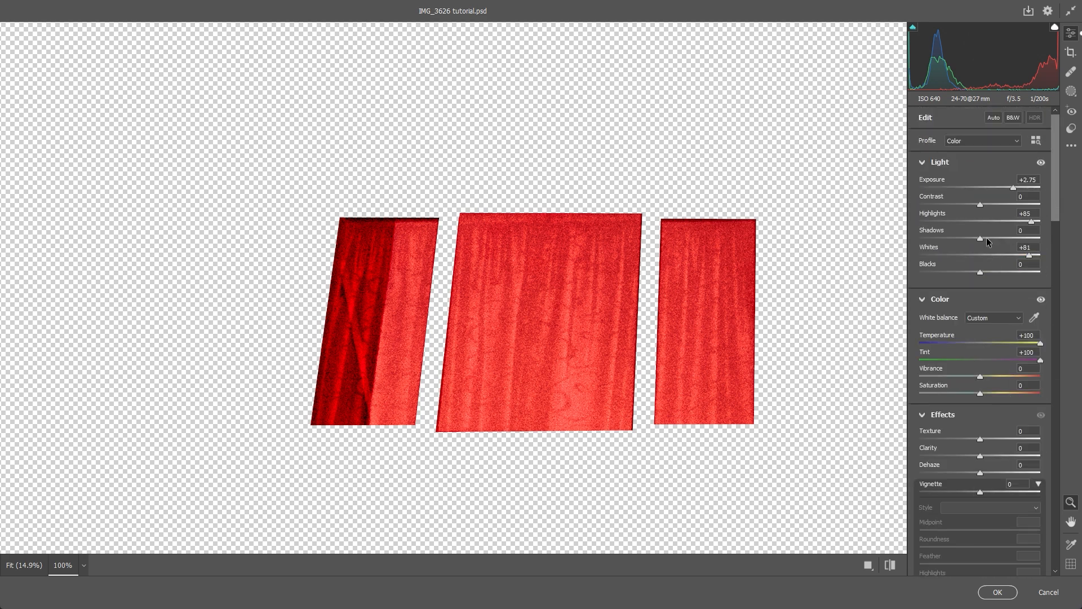
{"action": "left_click_drag", "start_coordinate": [980, 205], "coordinate": [1003, 254]}
{"action": "scroll", "coordinate": [1010, 185], "scroll_direction": "down", "scroll_amount": 10}
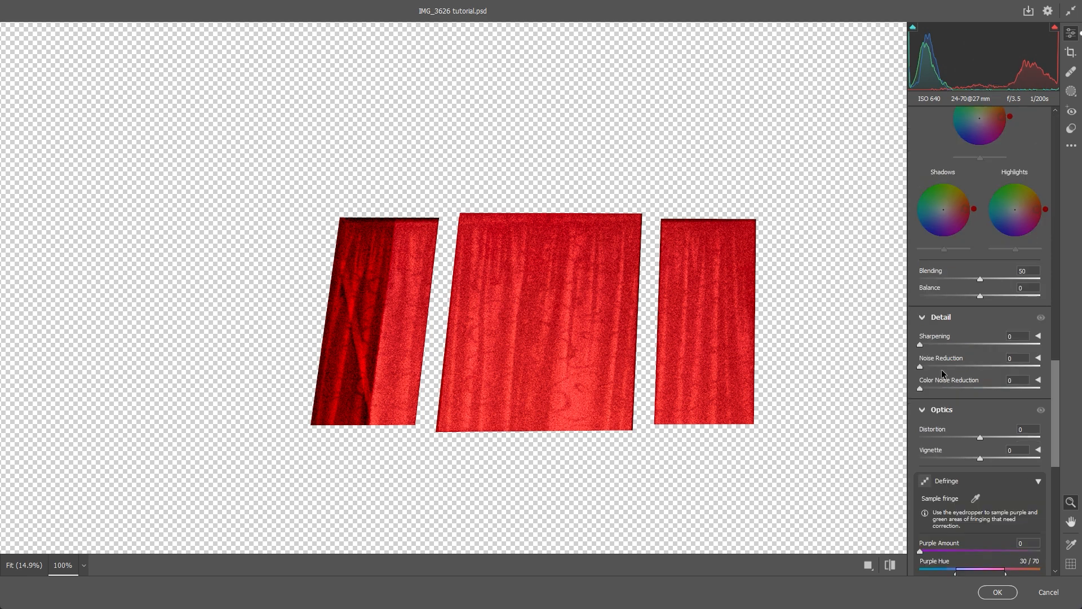
{"action": "left_click_drag", "start_coordinate": [941, 369], "coordinate": [944, 371]}
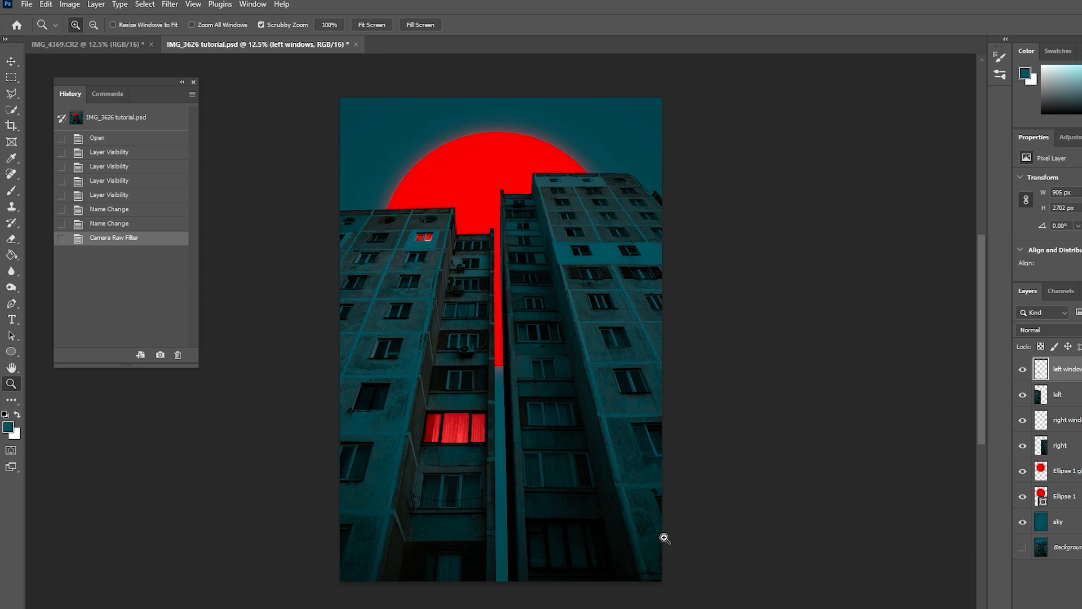
Shift the left windows layer towards a purer, more saturated red with a Hue/Saturation adjustment
{"action": "left_click", "coordinate": [69, 4]}
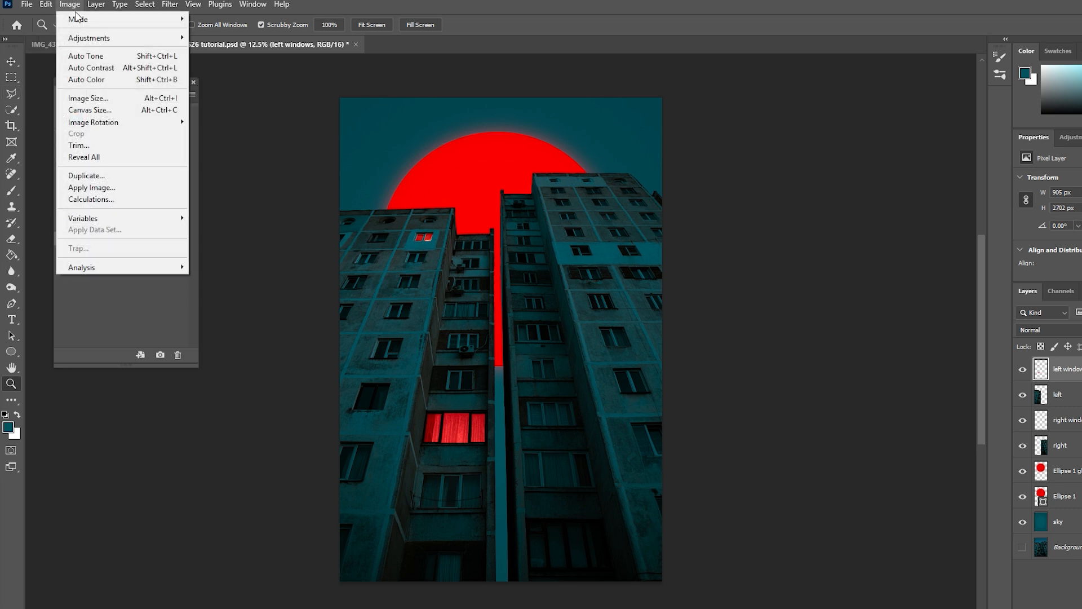
{"action": "mouse_move", "coordinate": [127, 39]}
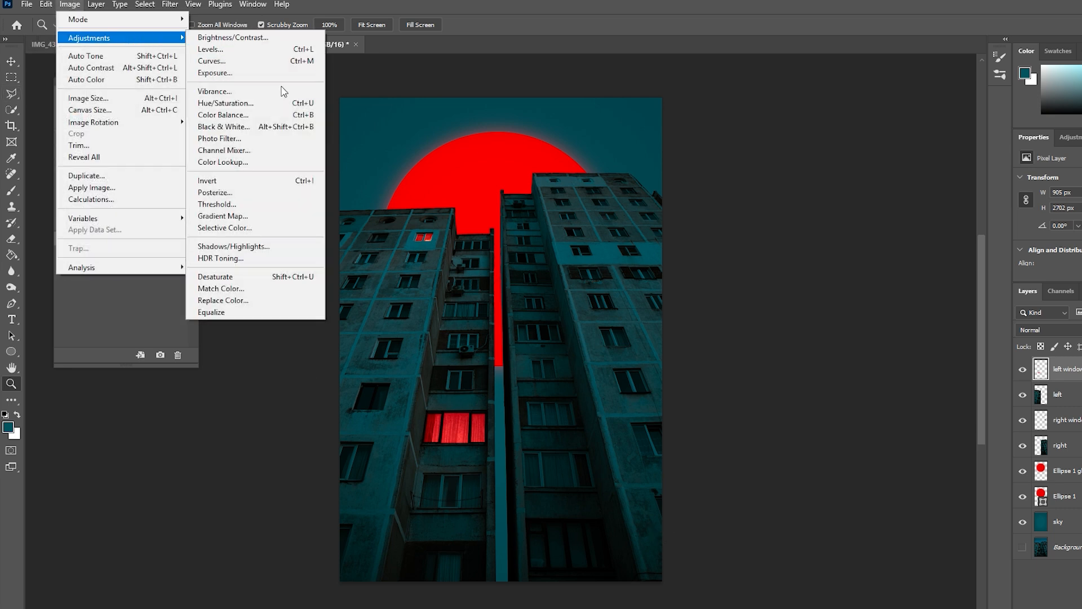
{"action": "left_click", "coordinate": [297, 104]}
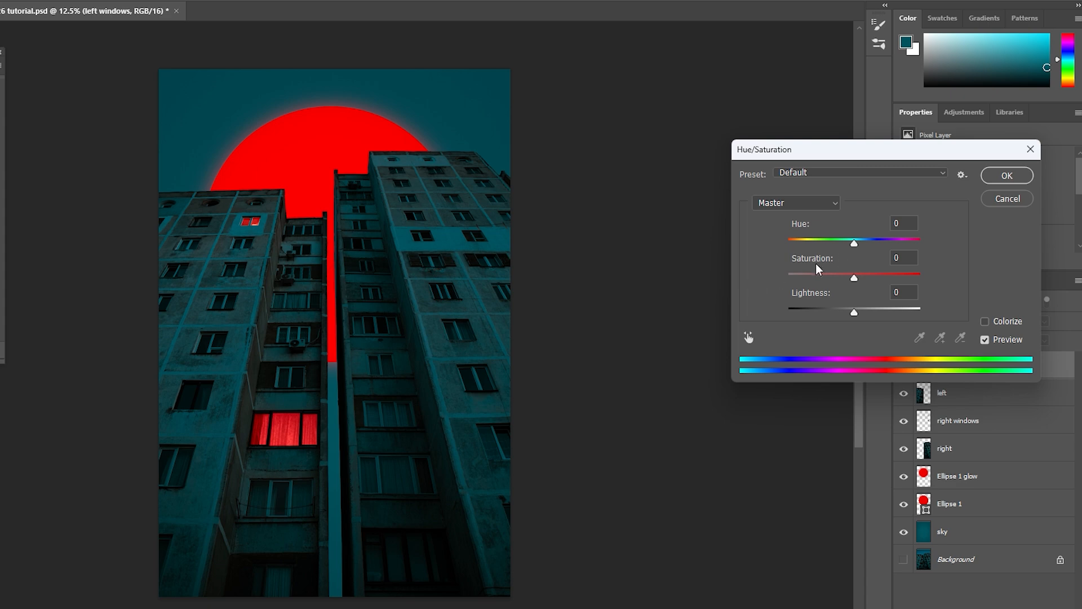
{"action": "left_click_drag", "start_coordinate": [854, 243], "coordinate": [873, 275]}
{"action": "left_click", "coordinate": [1006, 175]}
Apply an Exposure adjustment to the left windows layer with Gamma Correction 0.57 and Exposure 0.00
{"action": "left_click", "coordinate": [69, 4]}
{"action": "mouse_move", "coordinate": [93, 37]}
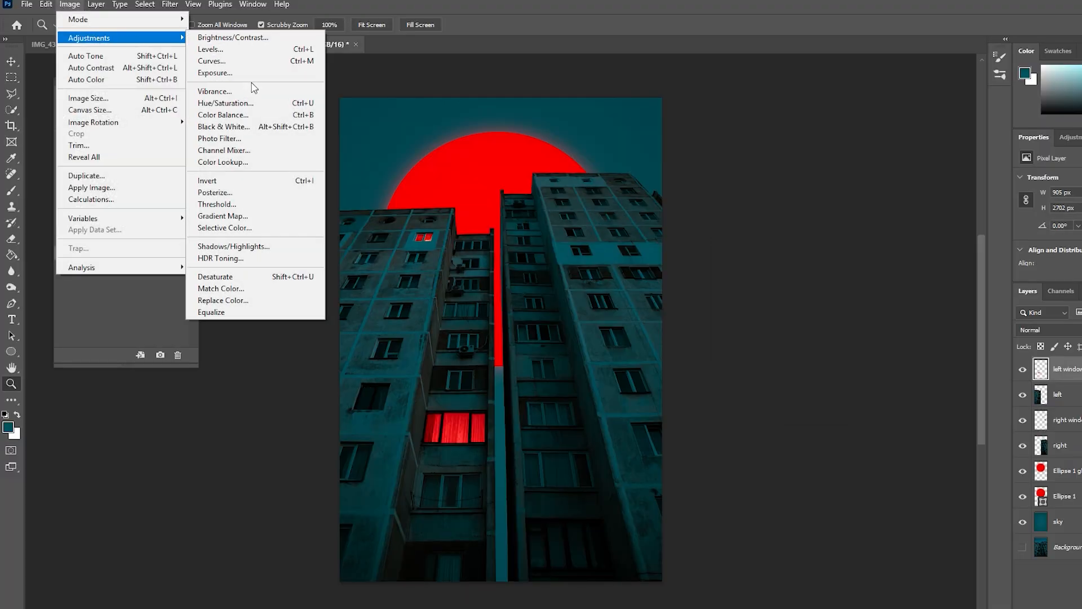
{"action": "left_click", "coordinate": [243, 72]}
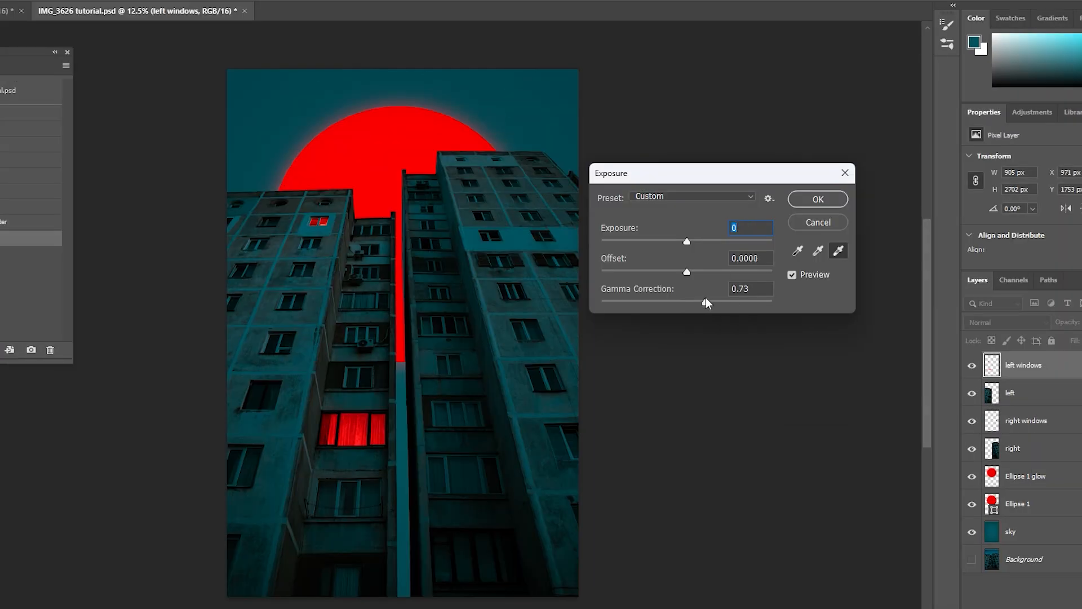
{"action": "left_click_drag", "start_coordinate": [706, 303], "coordinate": [716, 292]}
{"action": "left_click_drag", "start_coordinate": [687, 241], "coordinate": [686, 240]}
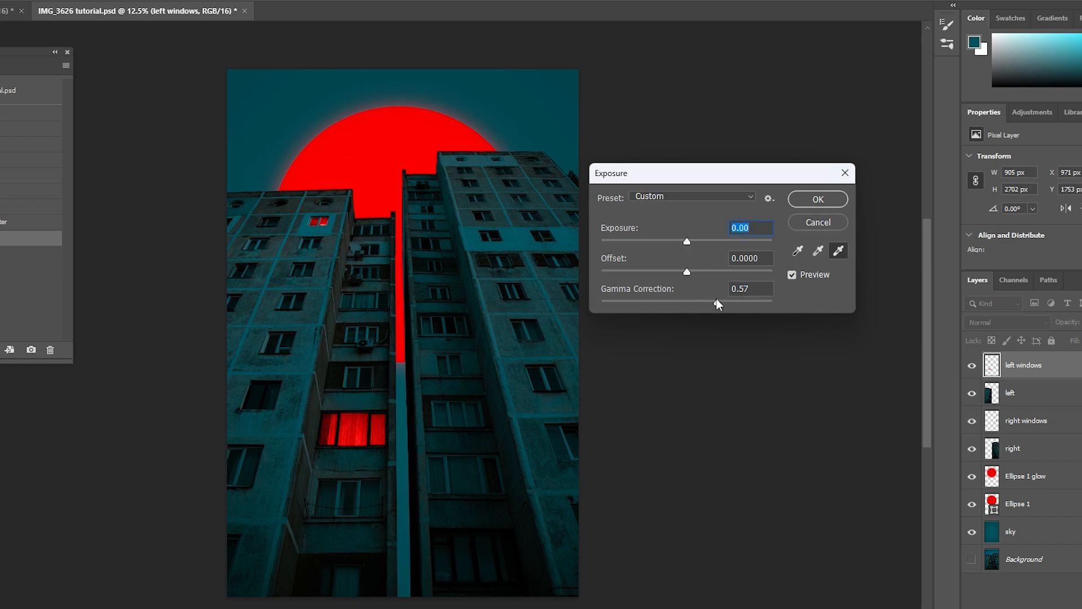
{"action": "left_click", "coordinate": [815, 200]}
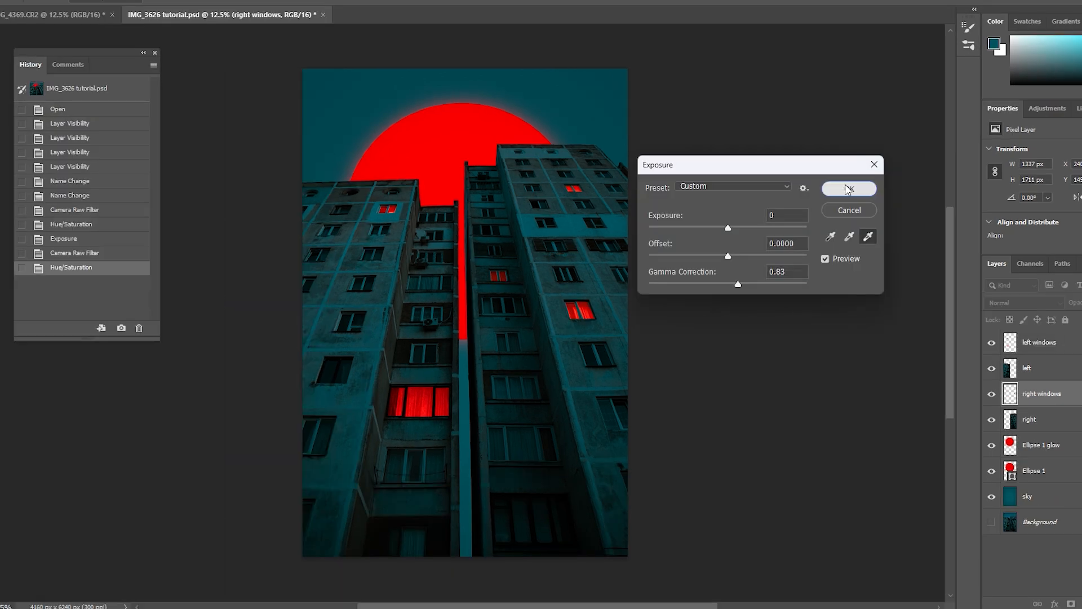
Apply Gamma Correction 0.83 to the right windows layer and outline its small red window nearest the gap with the Polygonal Lasso
{"action": "left_click", "coordinate": [845, 186]}
{"action": "left_click", "coordinate": [507, 276]}
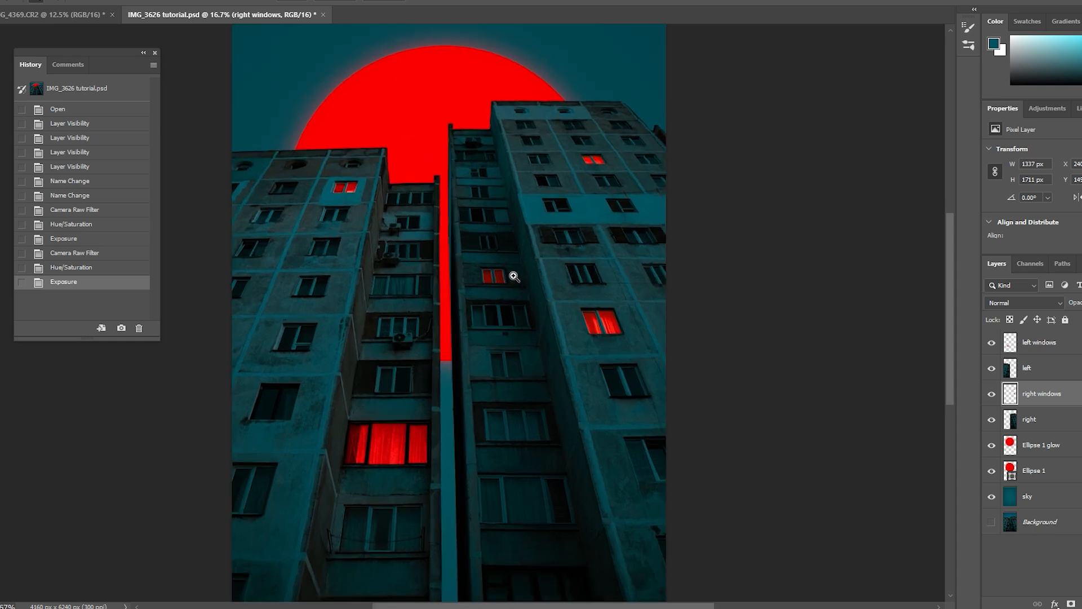
{"action": "left_click", "coordinate": [482, 258]}
{"action": "left_click", "coordinate": [482, 258]}
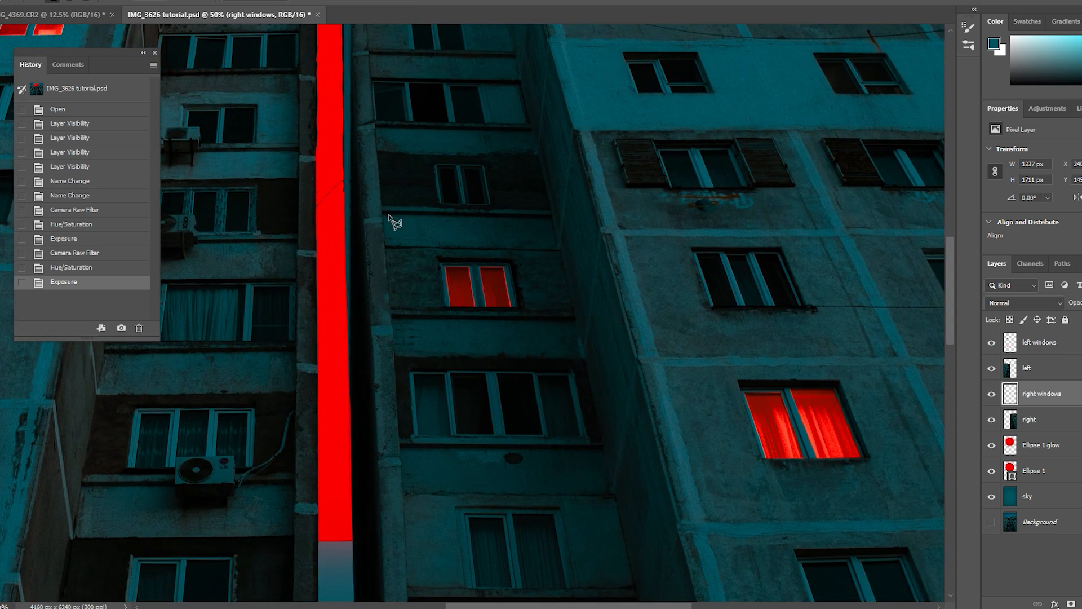
{"action": "left_click", "coordinate": [438, 338]}
{"action": "left_click", "coordinate": [391, 224]}
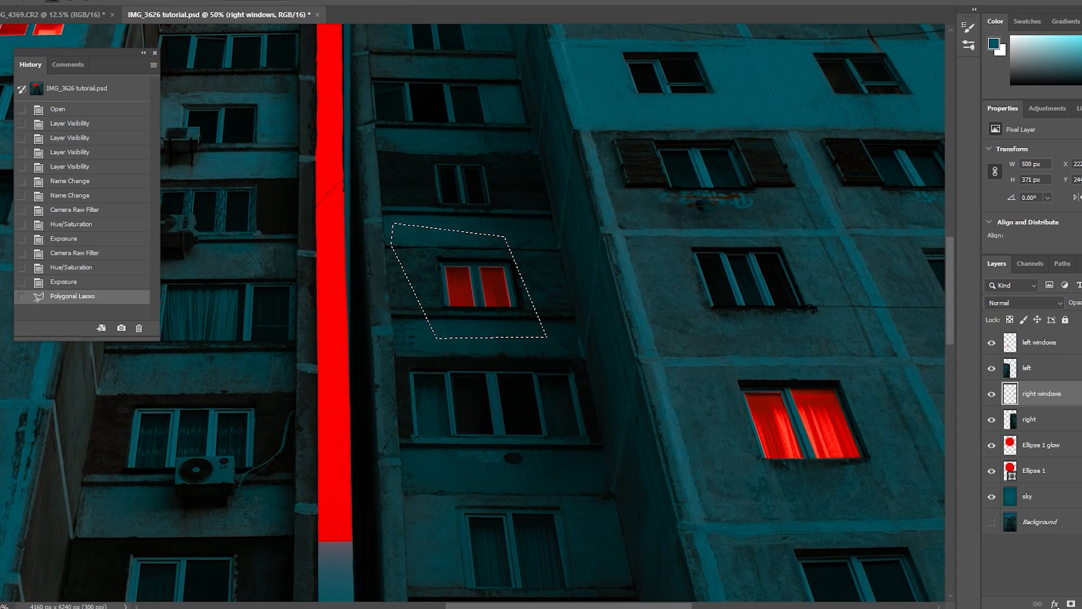
Brighten the selected small red window with an Exposure adjustment of +1.34
{"action": "left_click", "coordinate": [35, 2]}
{"action": "mouse_move", "coordinate": [48, 10]}
{"action": "left_click", "coordinate": [265, 42]}
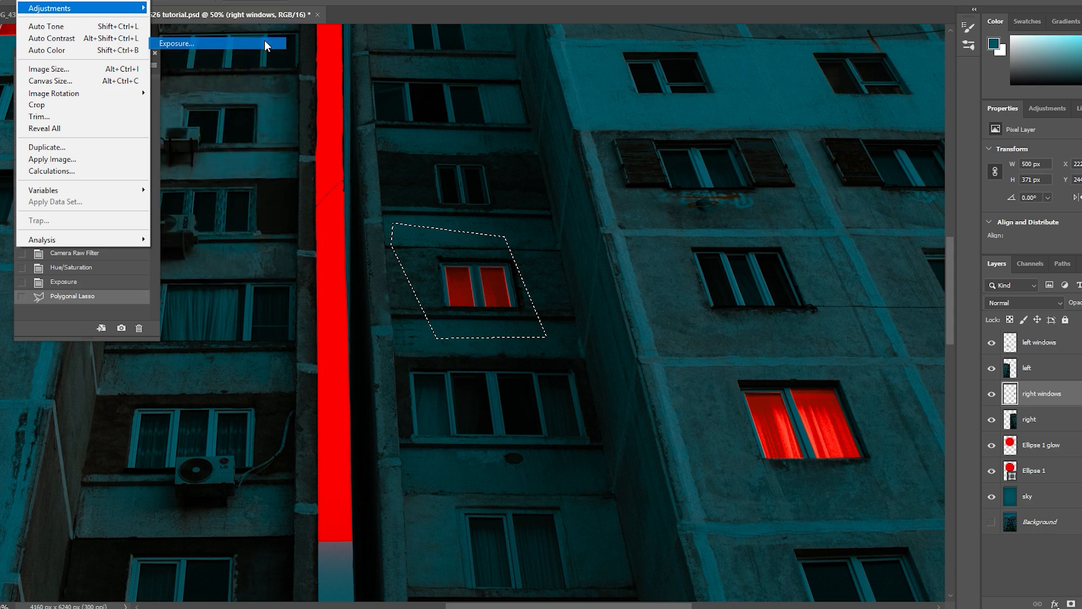
{"action": "left_click_drag", "start_coordinate": [736, 229], "coordinate": [743, 228]}
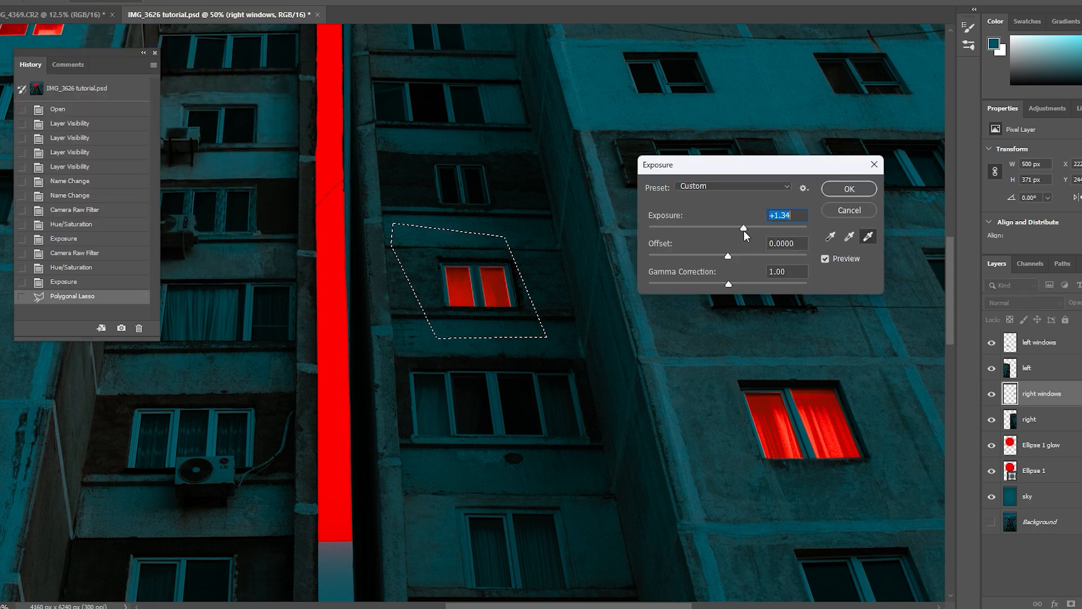
{"action": "left_click", "coordinate": [840, 189]}
{"action": "left_click", "coordinate": [521, 232]}
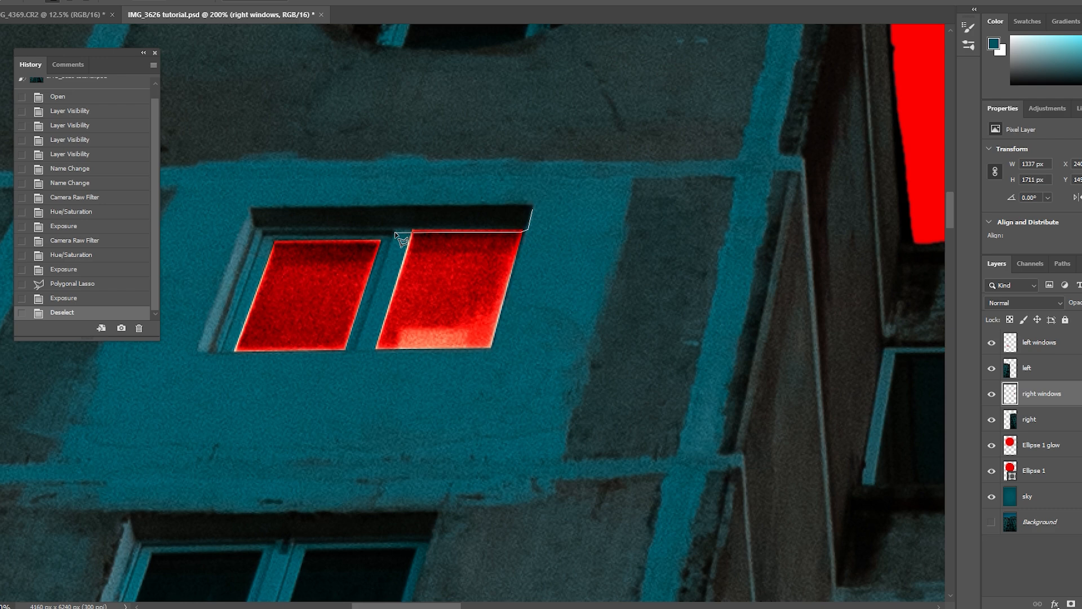
{"action": "left_click", "coordinate": [339, 416]}
{"action": "left_click", "coordinate": [361, 420]}
{"action": "left_click", "coordinate": [389, 177]}
{"action": "double_click", "coordinate": [512, 174]}
{"action": "key", "text": "ctrl+z"}
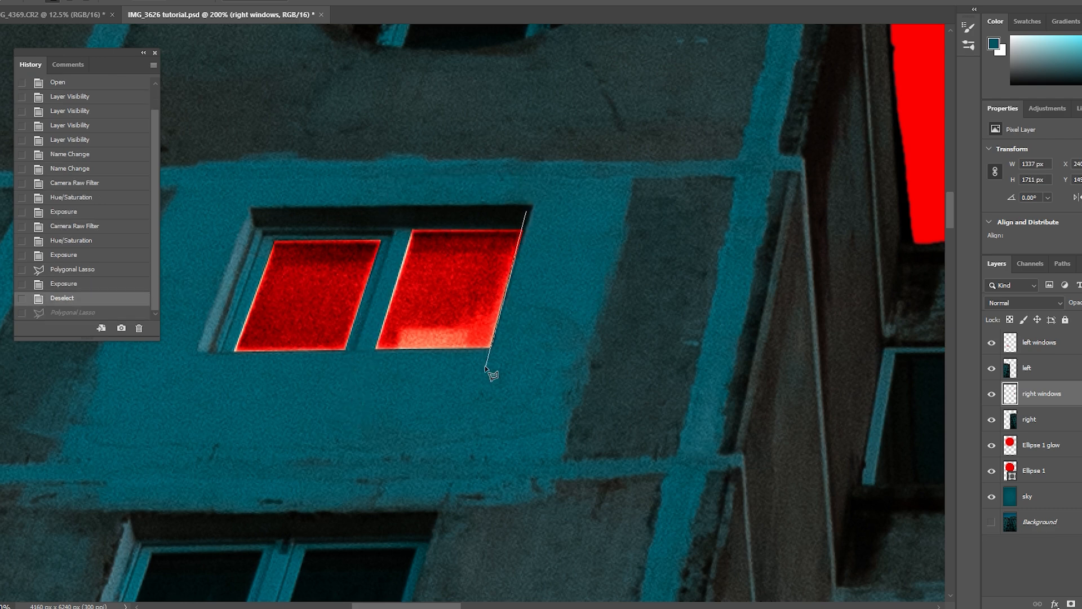
Outline the fringes around the right-hand pane of the left building's upper red window with the Polygonal Lasso and feather the selection
{"action": "left_click", "coordinate": [485, 366]}
{"action": "left_click", "coordinate": [535, 345]}
{"action": "double_click", "coordinate": [564, 199]}
{"action": "left_click", "coordinate": [536, 228]}
{"action": "left_click", "coordinate": [413, 231]}
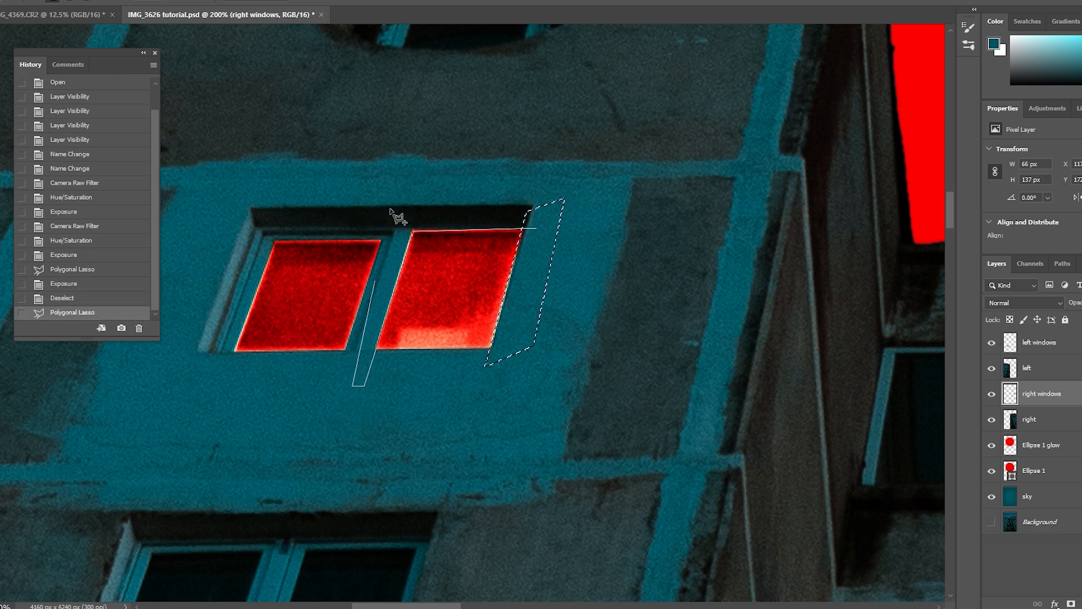
{"action": "left_click", "coordinate": [407, 178]}
{"action": "double_click", "coordinate": [554, 185]}
{"action": "right_click", "coordinate": [529, 297]}
{"action": "left_click", "coordinate": [550, 325]}
{"action": "key", "text": "Return"}
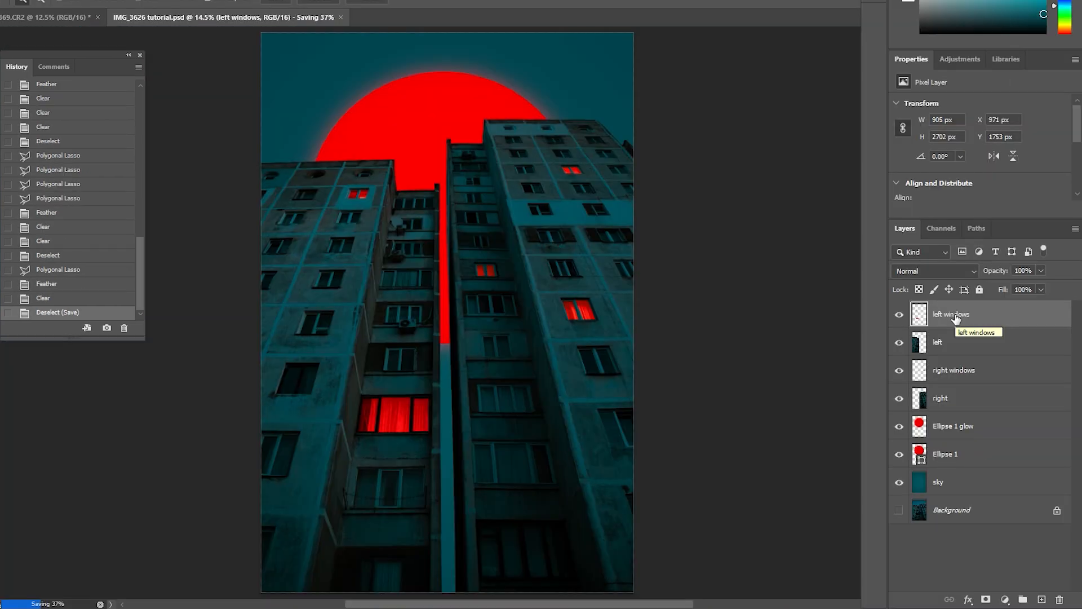
Duplicate the left windows layer and set the copy's blending mode to Screen
{"action": "key", "text": "ctrl+j"}
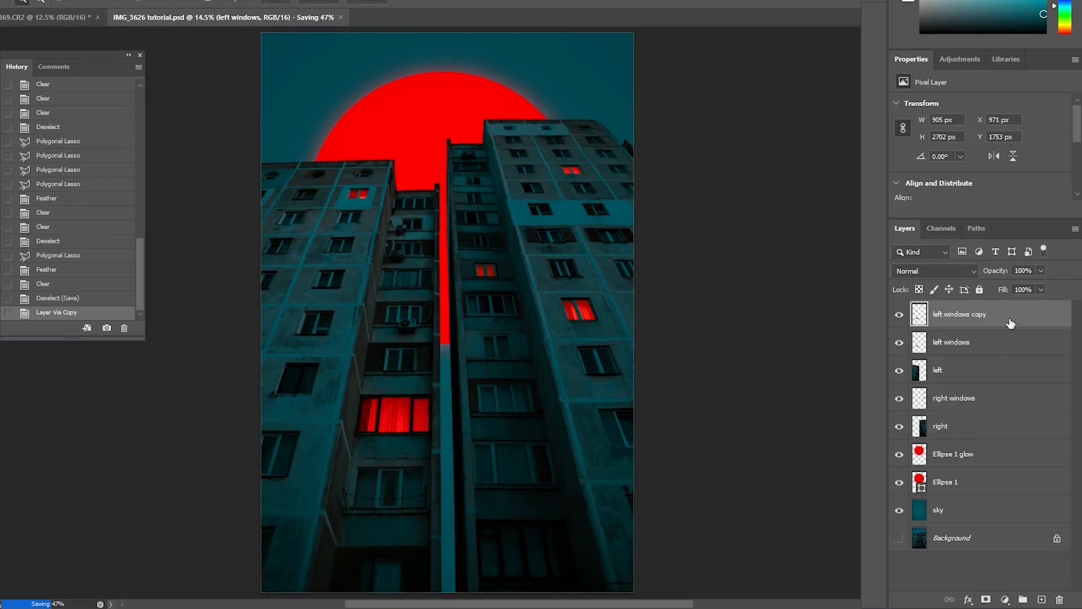
{"action": "left_click", "coordinate": [930, 274]}
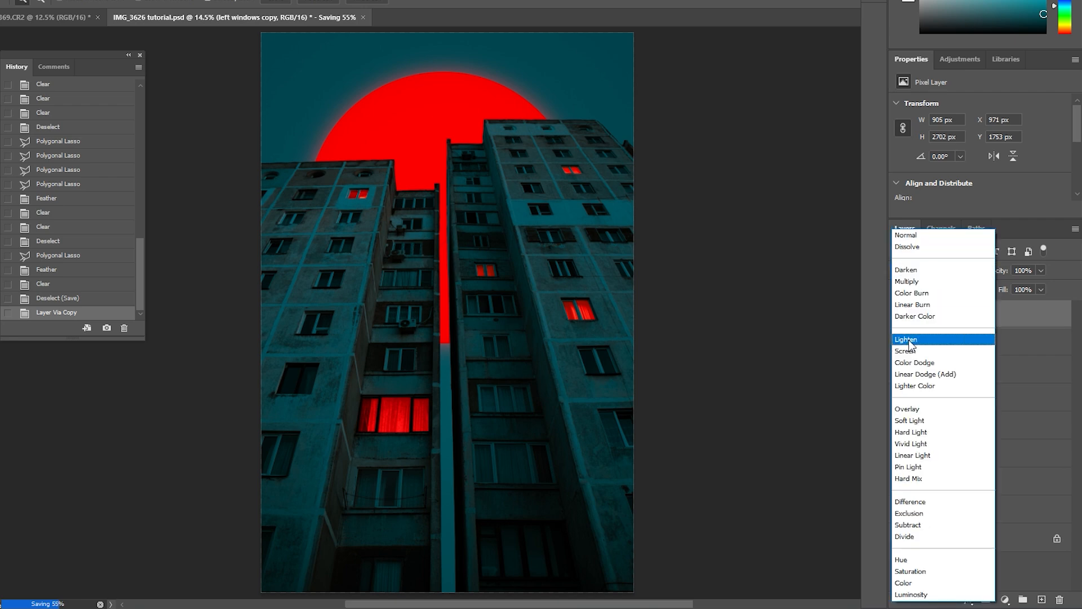
{"action": "left_click", "coordinate": [908, 350]}
Apply a Gaussian Blur to the left windows copy to give the red panes a glow
{"action": "left_click", "coordinate": [120, 1]}
{"action": "mouse_move", "coordinate": [213, 148]}
{"action": "left_click", "coordinate": [314, 195]}
{"action": "left_click_drag", "start_coordinate": [746, 284], "coordinate": [759, 284]}
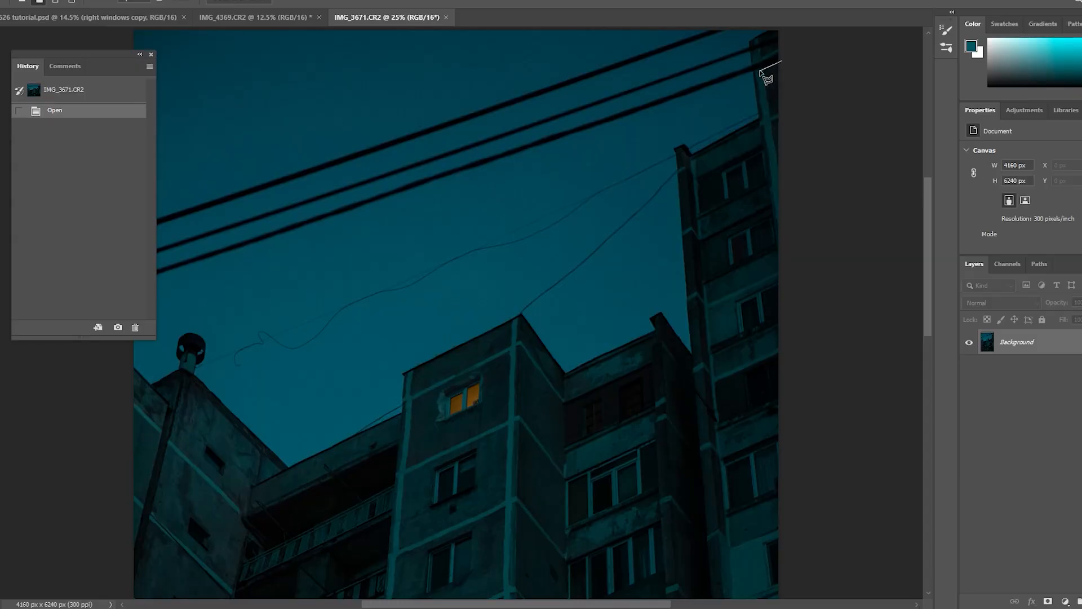
Outline the lowest thick power line in IMG_3671.CR2 with the Polygonal Lasso and feather the selection
{"action": "scroll", "coordinate": [273, 302], "scroll_direction": "left", "scroll_amount": 5}
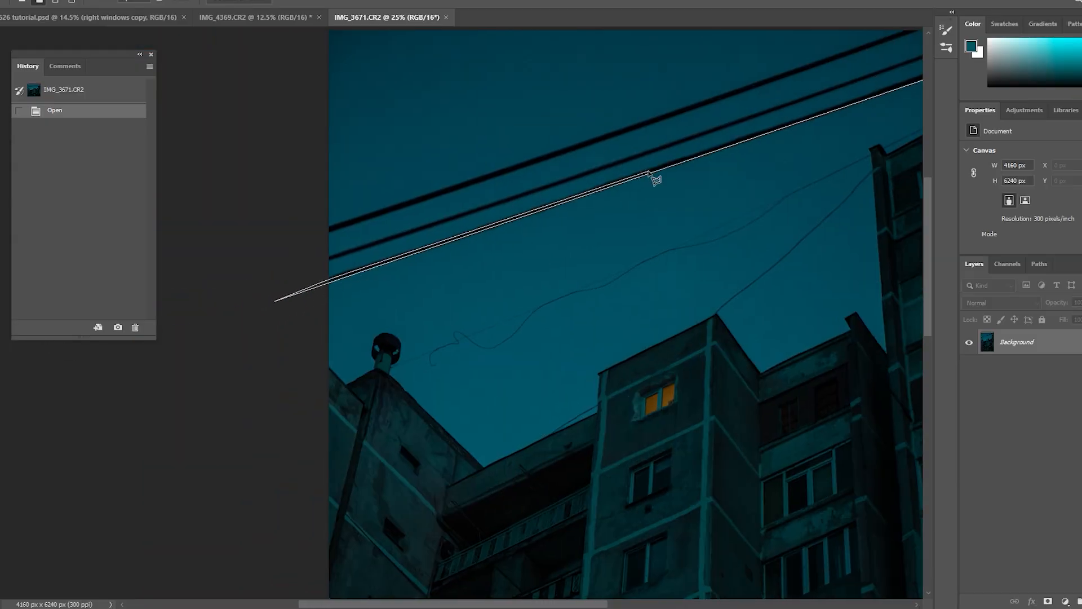
{"action": "scroll", "coordinate": [652, 174], "scroll_direction": "right", "scroll_amount": 5}
{"action": "left_click", "coordinate": [760, 45]}
{"action": "right_click", "coordinate": [699, 64]}
{"action": "left_click", "coordinate": [725, 91]}
{"action": "key", "text": "Return"}
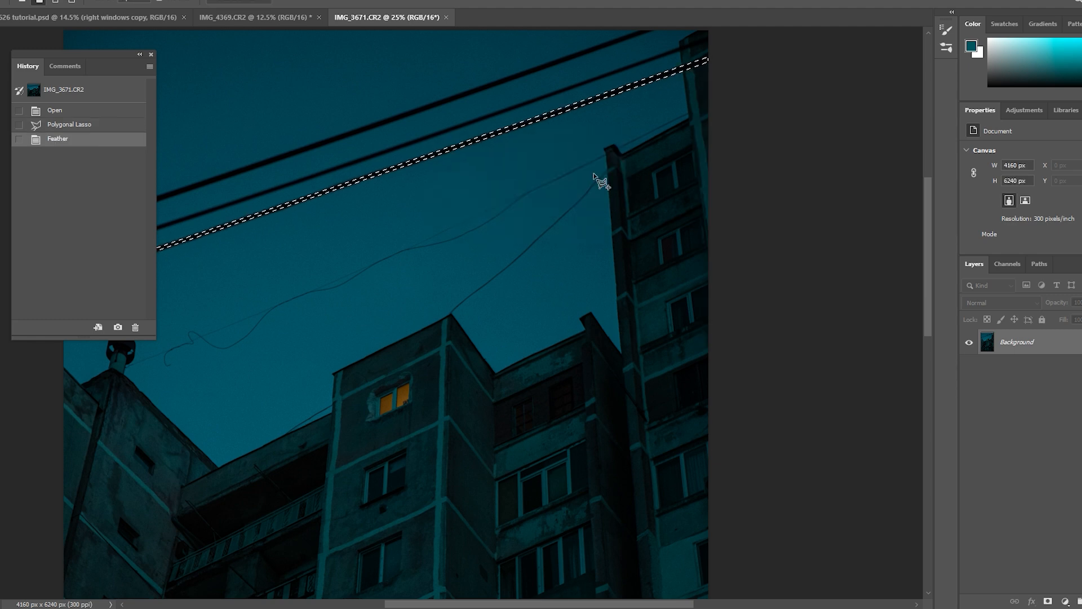
Copy the selected power line to its own layer and bring it into the IMG_3626 tutorial composite
{"action": "key", "text": "ctrl+j"}
{"action": "key", "text": "ctrl+t"}
{"action": "left_click_drag", "start_coordinate": [253, 219], "coordinate": [216, 178]}
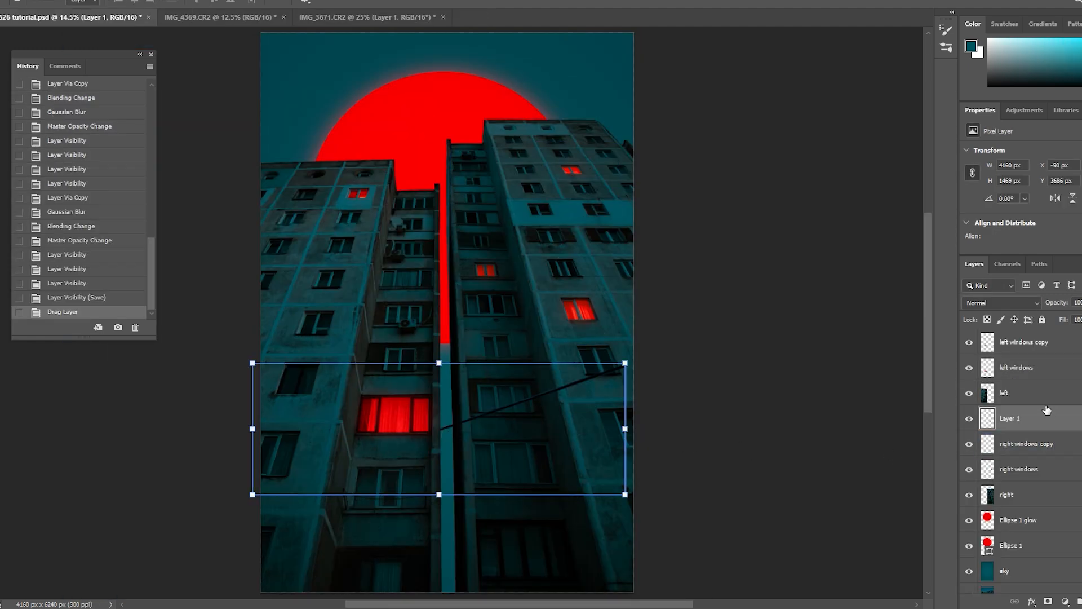
Place the power line layer above all other layers and shift the line upward across the buildings
{"action": "left_click_drag", "start_coordinate": [1046, 409], "coordinate": [1037, 336]}
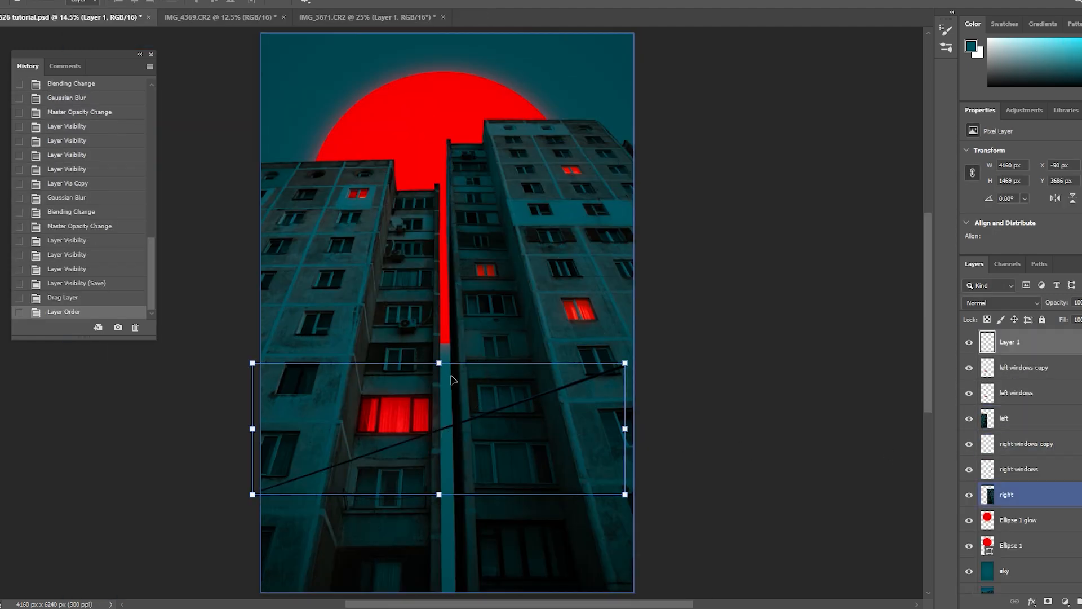
{"action": "mouse_move", "coordinate": [439, 363]}
{"action": "left_mouse_down"}
{"action": "mouse_move", "coordinate": [445, 332]}
{"action": "mouse_move", "coordinate": [448, 344]}
{"action": "left_mouse_up"}
{"action": "left_click_drag", "start_coordinate": [457, 407], "coordinate": [460, 299]}
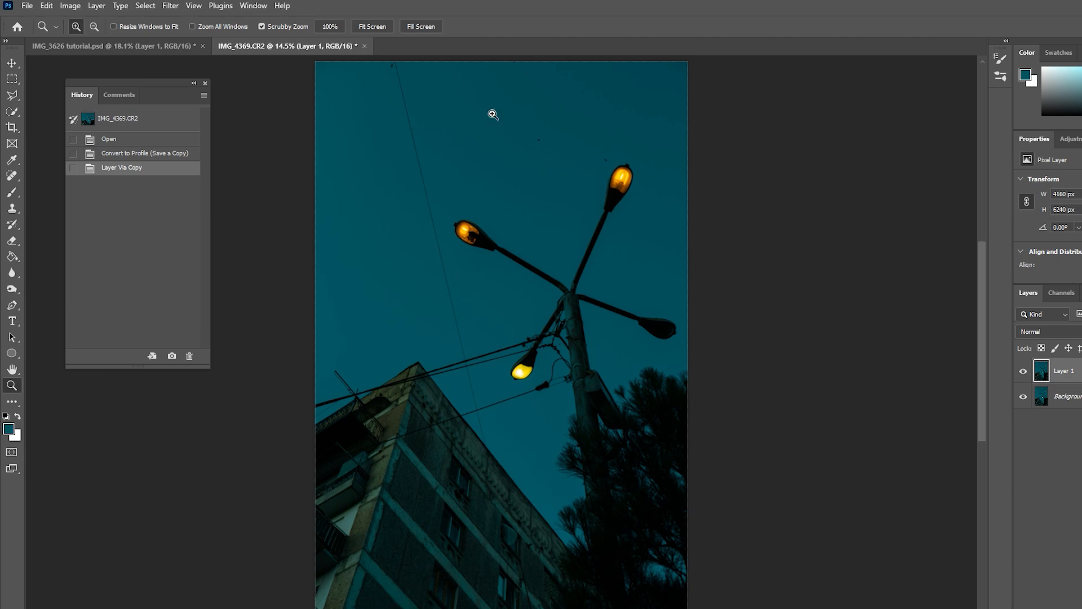
Remove the two small birds beside the upper street lamp in IMG_4369.CR2 with the Spot Healing Brush
{"action": "left_click", "coordinate": [607, 146]}
{"action": "left_click", "coordinate": [606, 146]}
{"action": "left_click", "coordinate": [606, 145]}
{"action": "left_click", "coordinate": [606, 145]}
{"action": "left_click", "coordinate": [607, 146]}
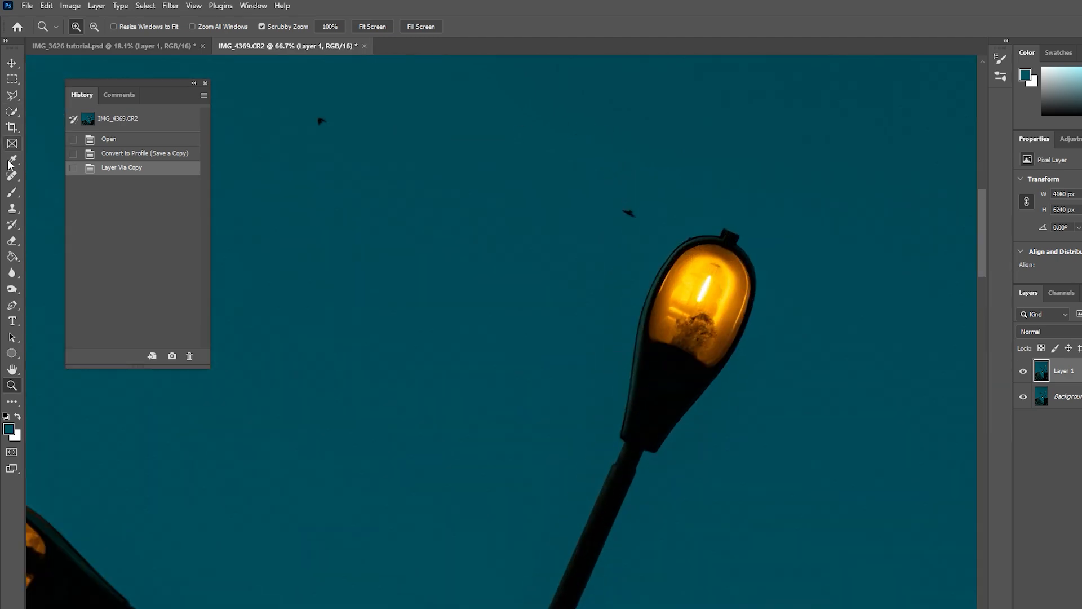
{"action": "left_click", "coordinate": [12, 175]}
{"action": "left_click", "coordinate": [632, 215]}
{"action": "left_click_drag", "start_coordinate": [327, 122], "coordinate": [304, 129]}
Heal away the remaining dark specks along the top edge of the sky, next to the thin wire and farther right
{"action": "left_click", "coordinate": [13, 385]}
{"action": "left_click", "coordinate": [382, 27]}
{"action": "double_click", "coordinate": [391, 87]}
{"action": "triple_click", "coordinate": [391, 88]}
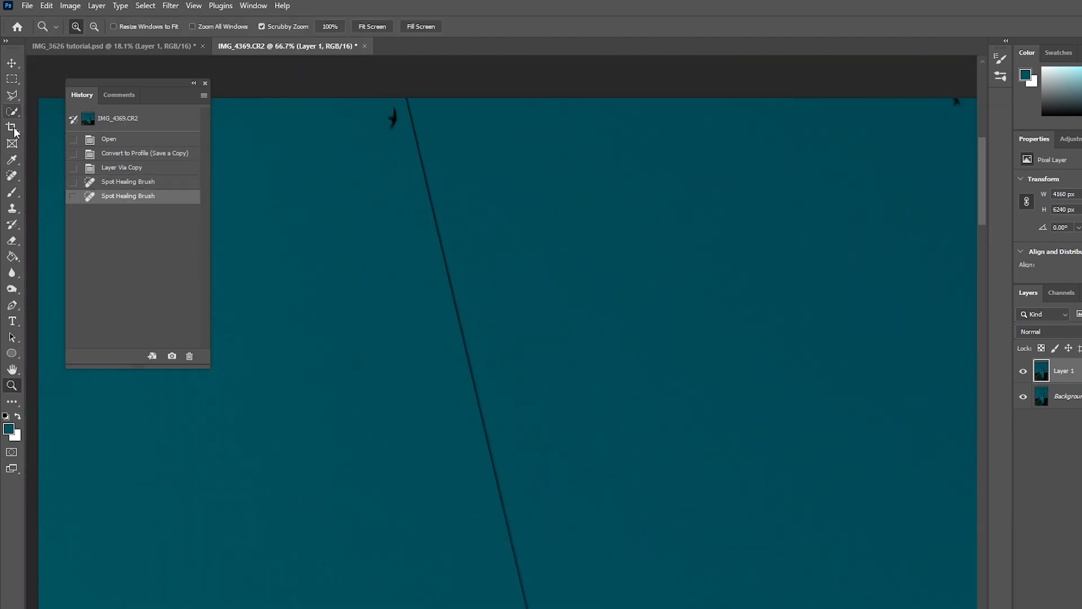
{"action": "left_click", "coordinate": [12, 176]}
{"action": "left_click_drag", "start_coordinate": [392, 107], "coordinate": [387, 136]}
{"action": "left_click_drag", "start_coordinate": [956, 103], "coordinate": [956, 121]}
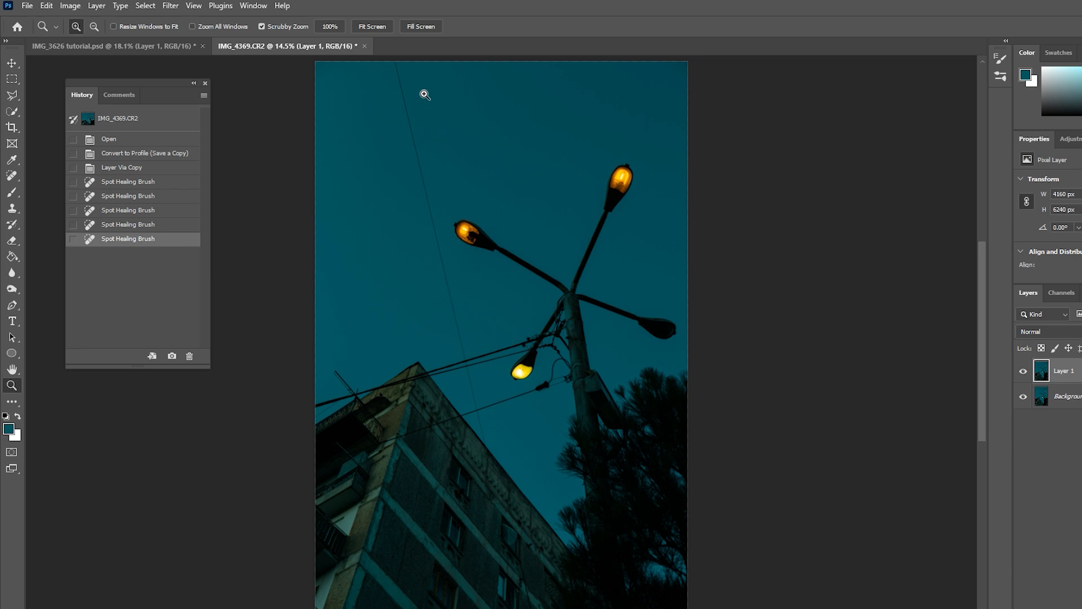
Outline the four-armed street lamp head loosely with the Polygonal Lasso and copy it to a new layer
{"action": "left_click", "coordinate": [623, 180]}
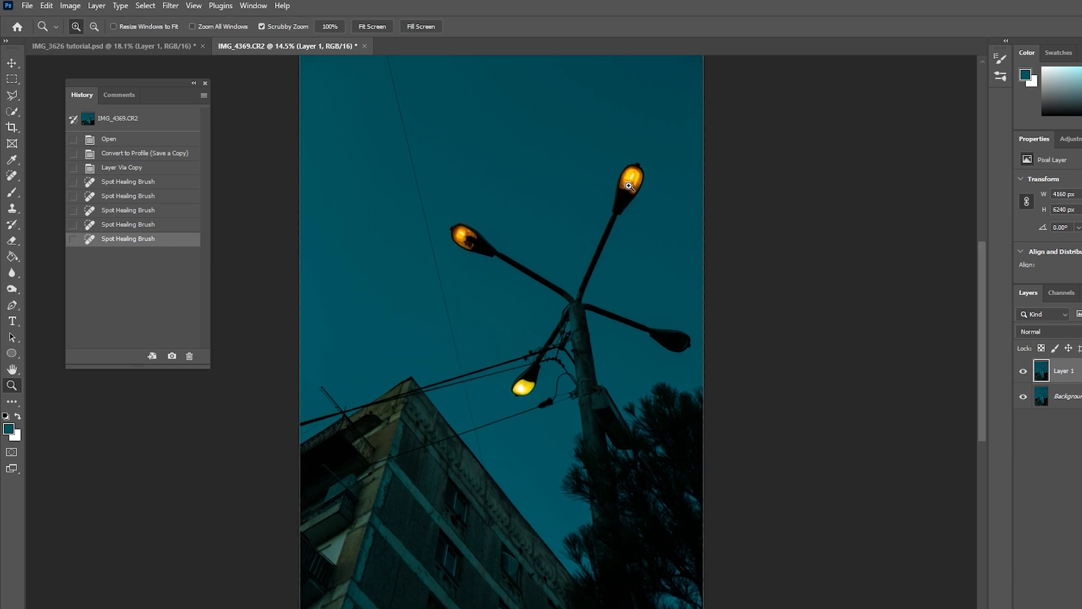
{"action": "left_click", "coordinate": [624, 181]}
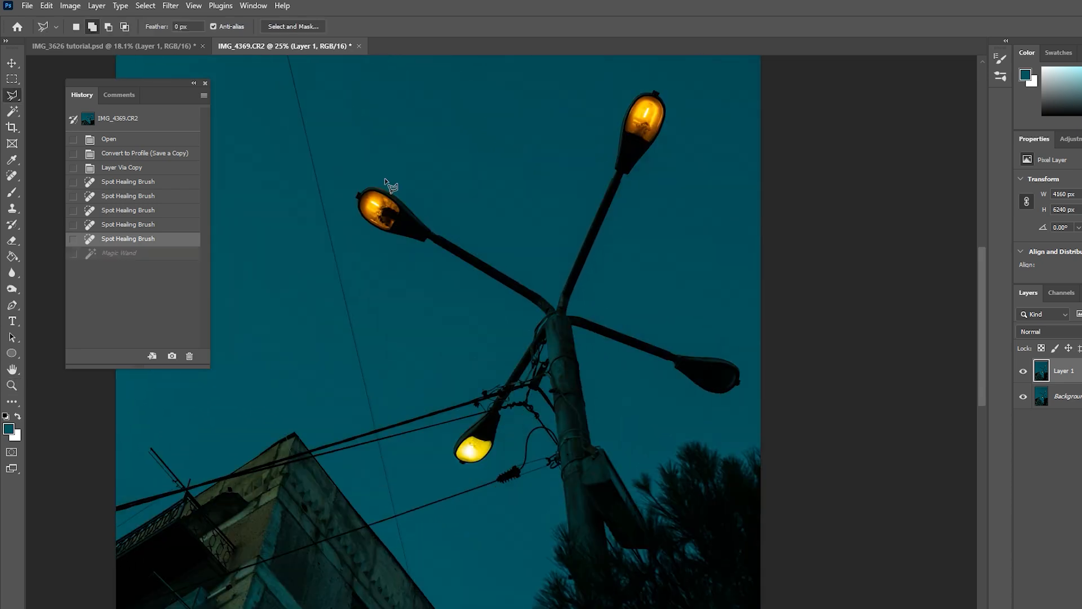
{"action": "left_click", "coordinate": [589, 300]}
{"action": "left_click", "coordinate": [748, 361]}
{"action": "left_click", "coordinate": [745, 389]}
{"action": "left_click", "coordinate": [725, 402]}
{"action": "left_click", "coordinate": [655, 386]}
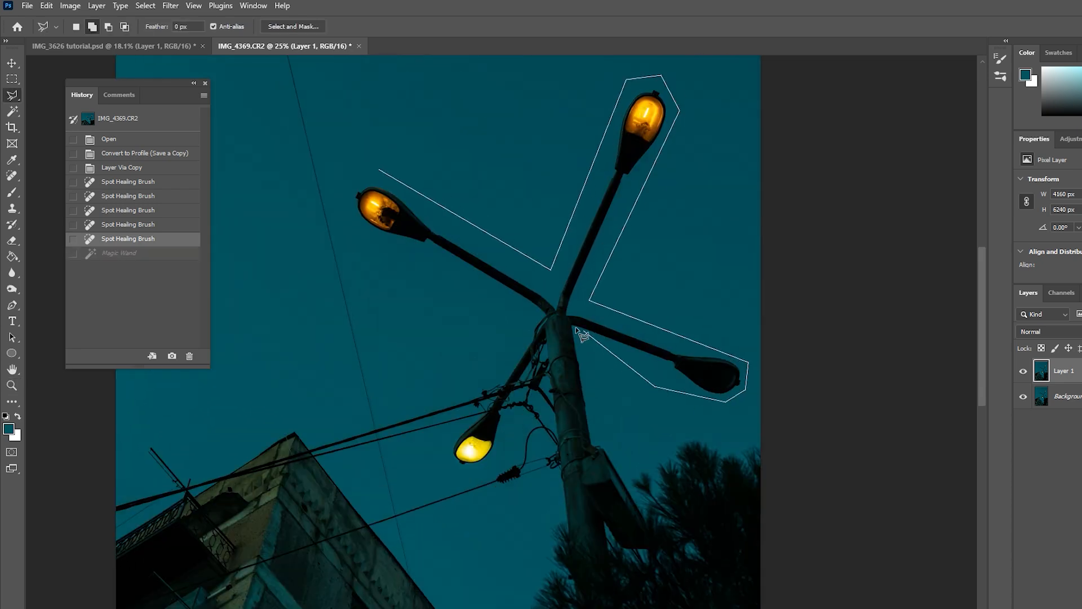
{"action": "left_click", "coordinate": [380, 169]}
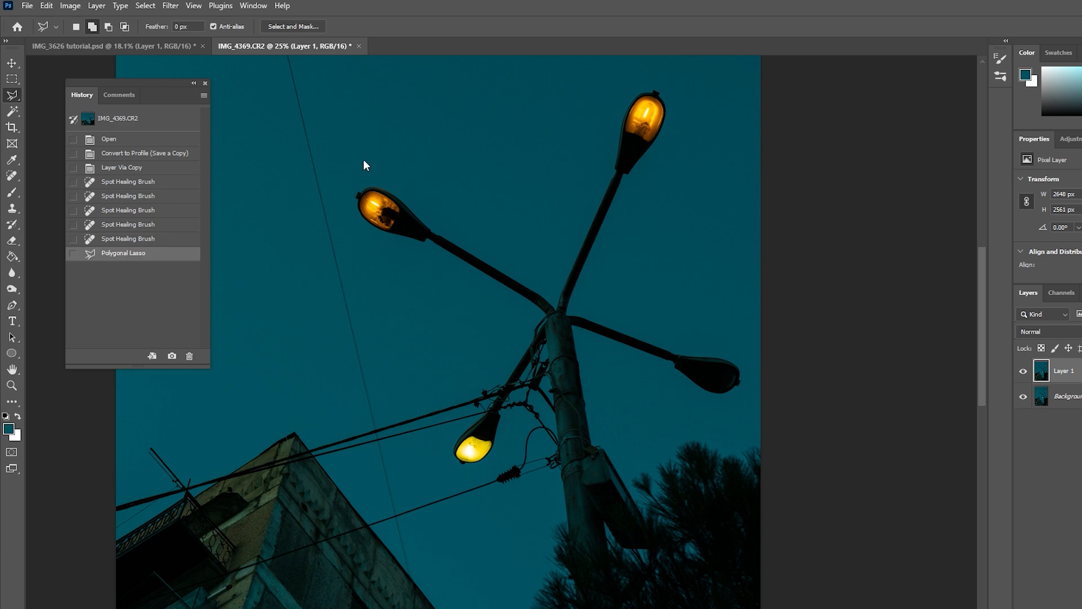
{"action": "key", "text": "ctrl+j"}
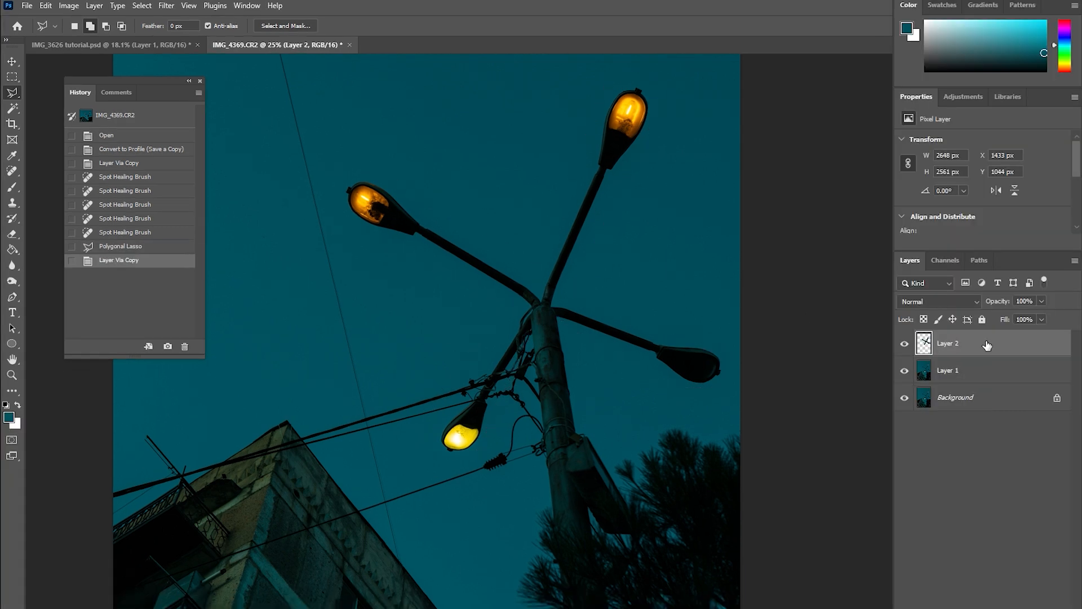
Hide the Background layer and add a new empty layer above the lamp cutout
{"action": "left_click", "coordinate": [904, 398]}
{"action": "left_click", "coordinate": [94, 6]}
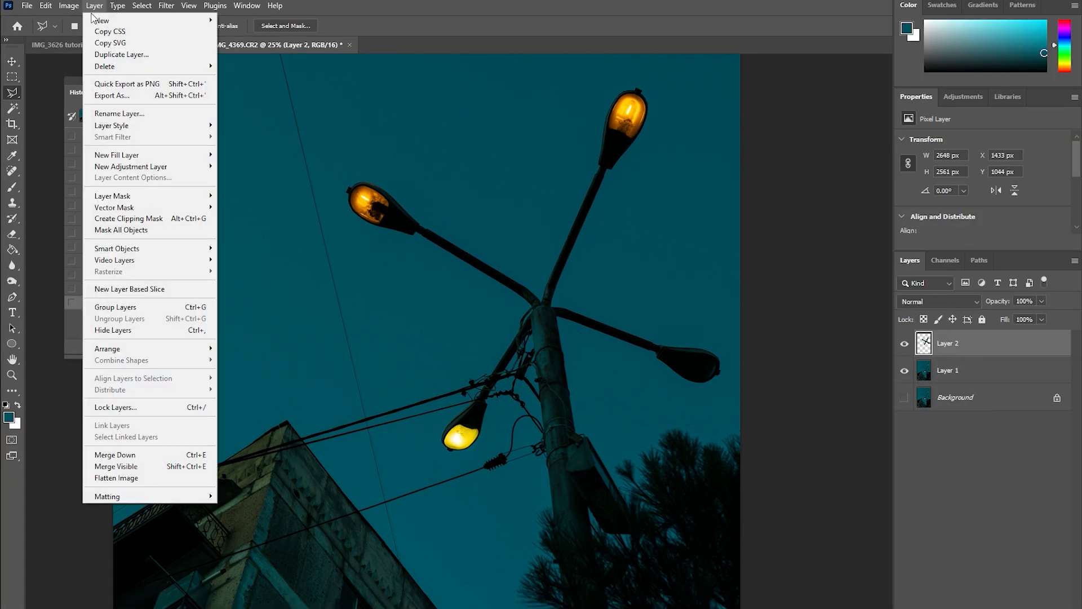
{"action": "mouse_move", "coordinate": [183, 20]}
{"action": "left_click", "coordinate": [237, 20]}
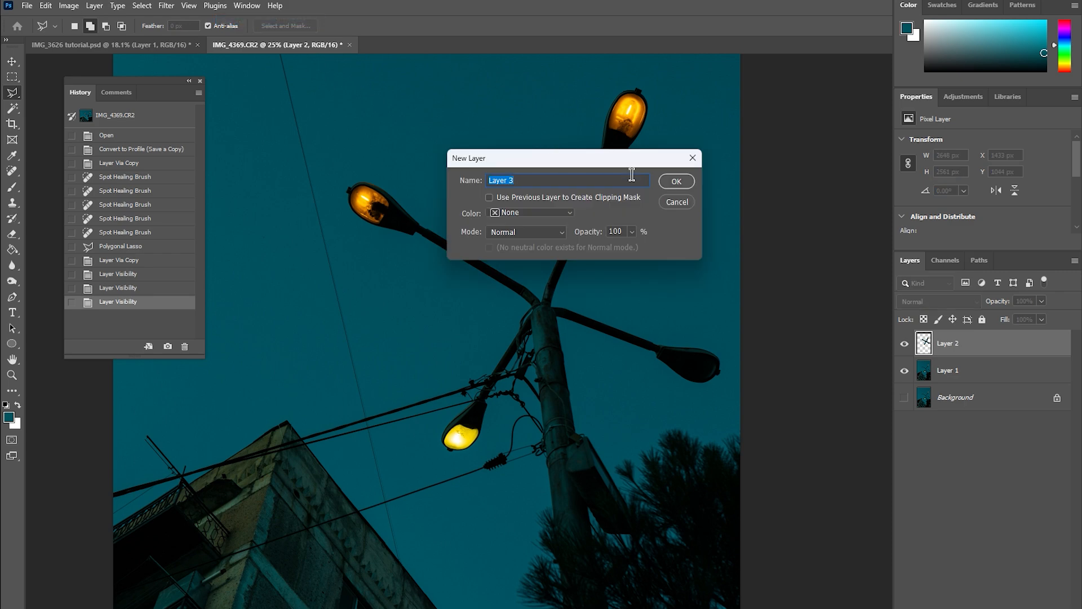
{"action": "left_click", "coordinate": [665, 180]}
Fill the new empty layer with a dark orange foreground color and place it beneath the lamp cutout layer
{"action": "left_click", "coordinate": [9, 417]}
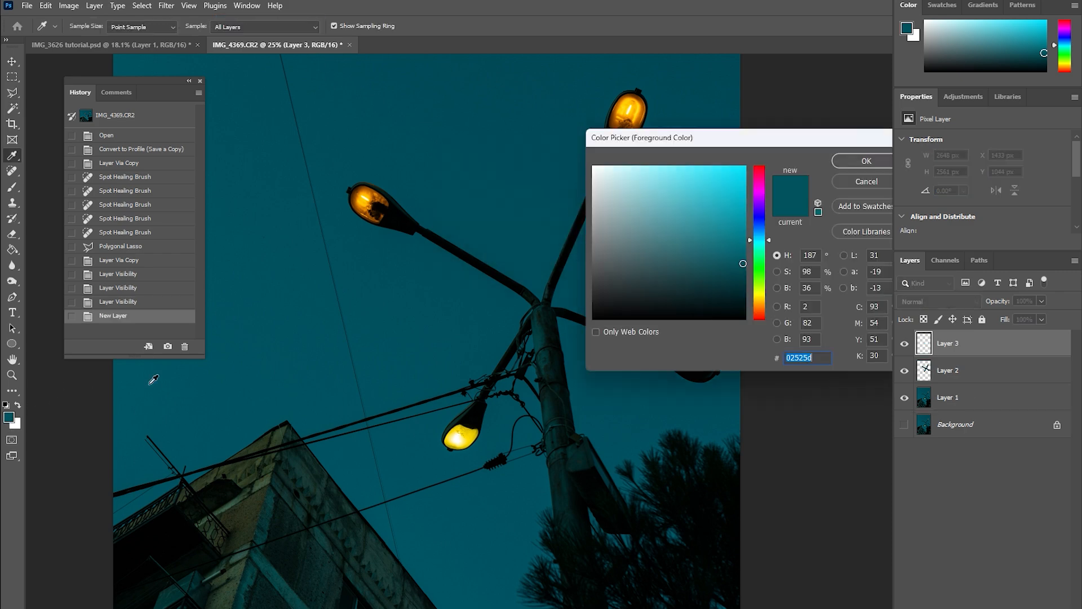
{"action": "left_click_drag", "start_coordinate": [759, 255], "coordinate": [759, 298]}
{"action": "left_click", "coordinate": [716, 264]}
{"action": "left_click", "coordinate": [758, 303]}
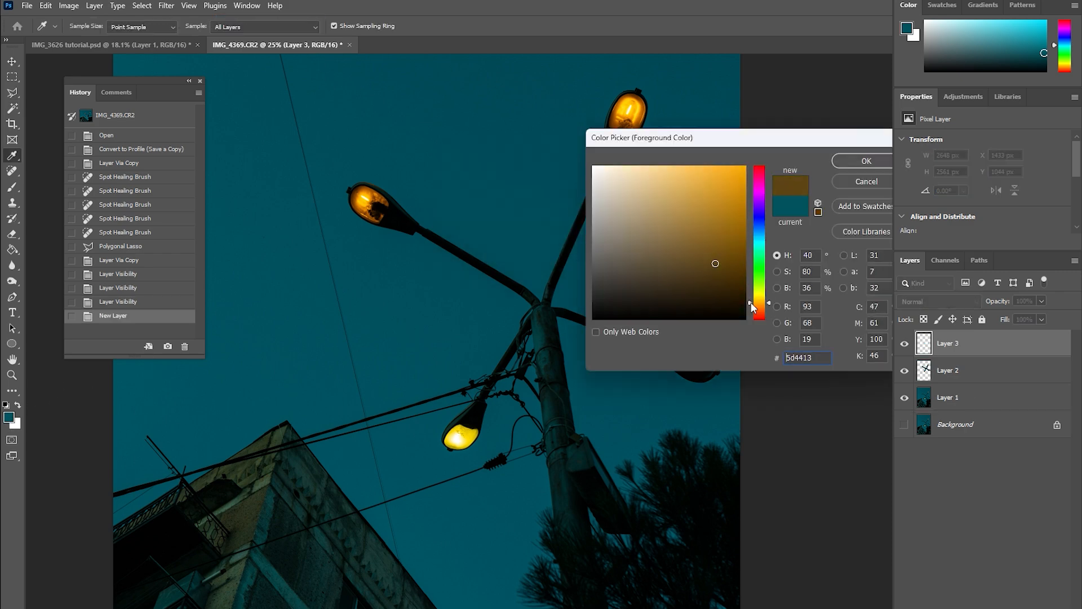
{"action": "mouse_move", "coordinate": [732, 247]}
{"action": "left_mouse_down"}
{"action": "mouse_move", "coordinate": [747, 242]}
{"action": "mouse_move", "coordinate": [748, 208]}
{"action": "left_mouse_up"}
{"action": "left_click", "coordinate": [857, 162]}
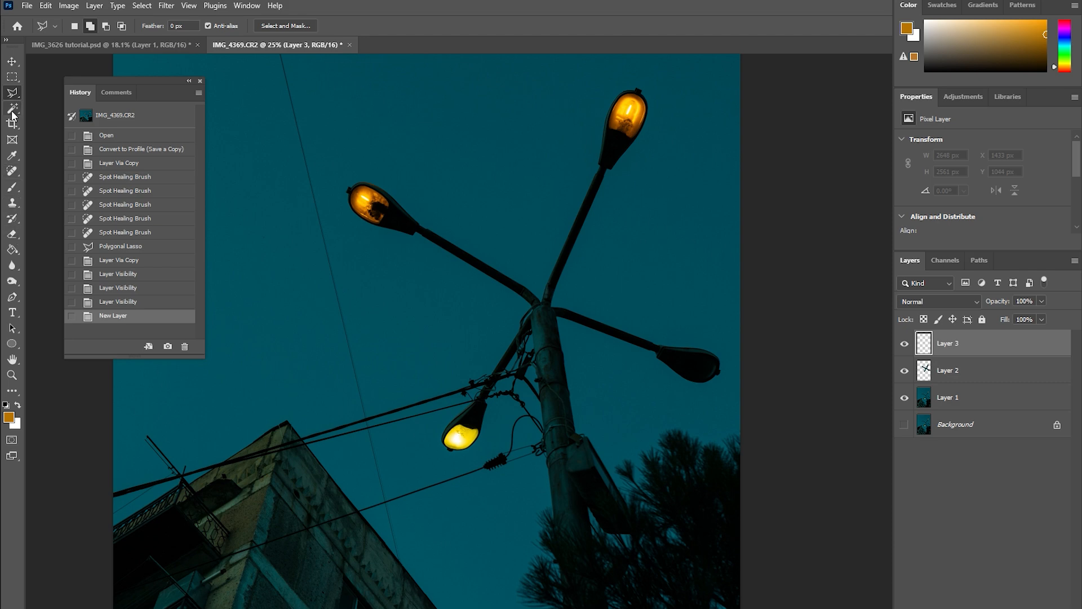
{"action": "left_click", "coordinate": [12, 250]}
{"action": "left_click", "coordinate": [513, 126]}
{"action": "left_click_drag", "start_coordinate": [961, 344], "coordinate": [961, 377]}
Select all the teal sky areas around the lamp arms on Layer 2 with the Magic Wand at tolerance 30
{"action": "left_click", "coordinate": [12, 390]}
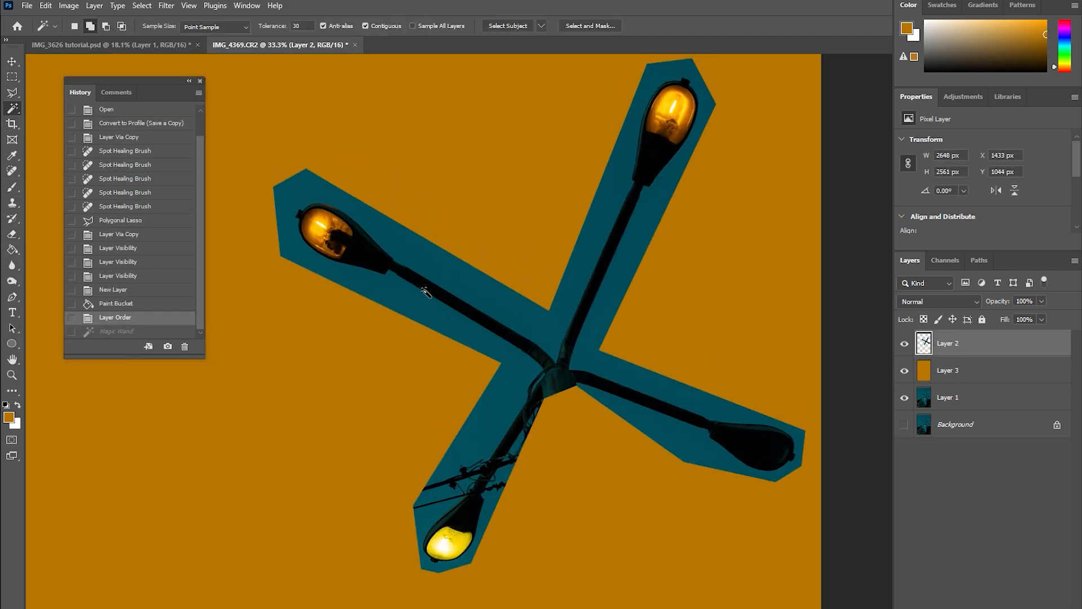
{"action": "left_click", "coordinate": [426, 292]}
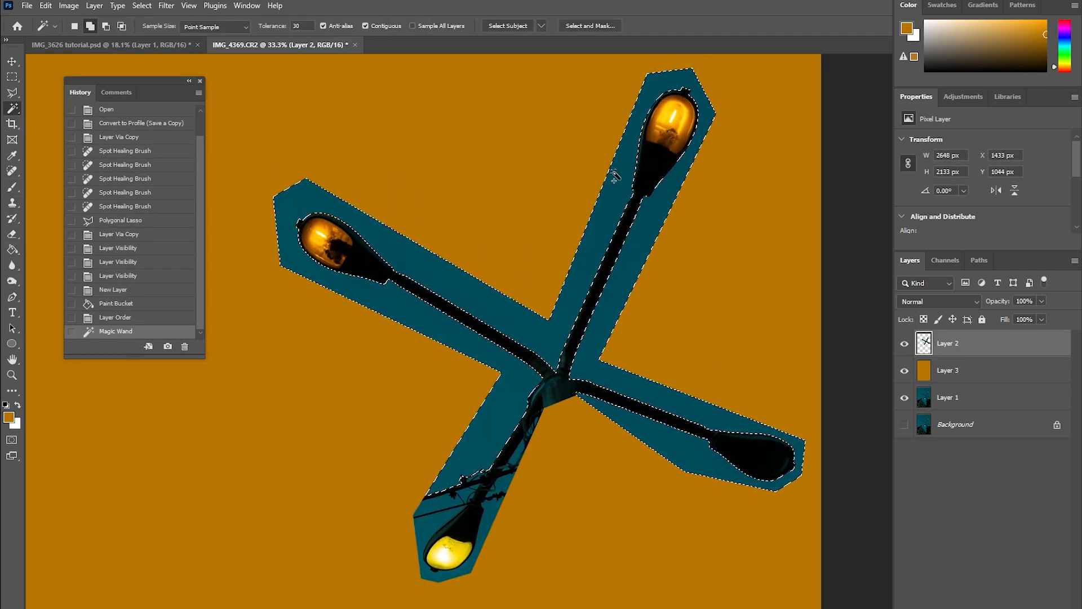
{"action": "scroll", "coordinate": [514, 369], "scroll_direction": "down", "scroll_amount": 1}
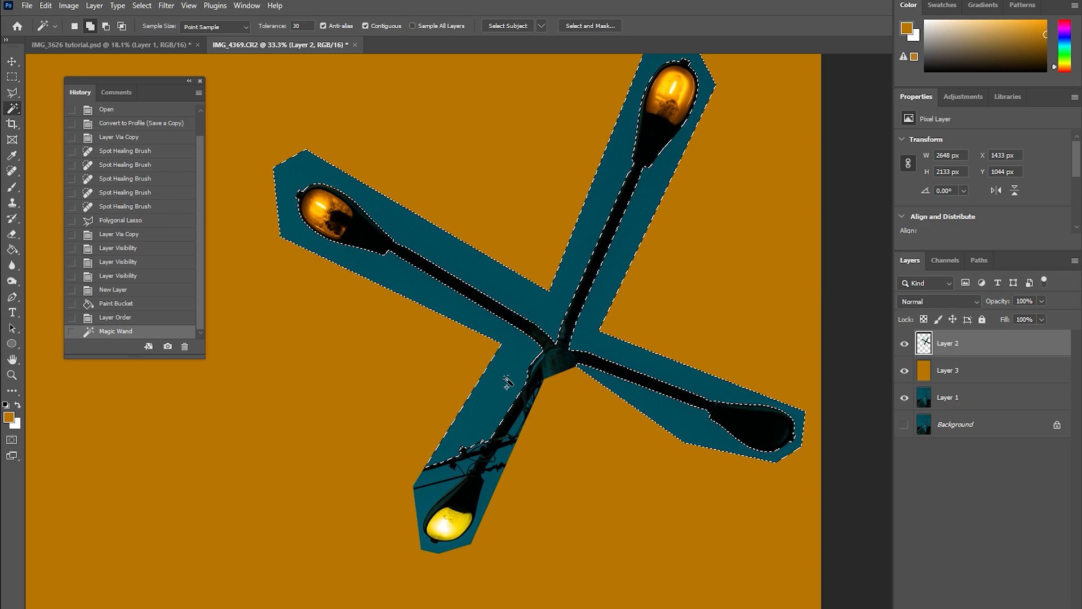
{"action": "left_click", "coordinate": [435, 477]}
{"action": "left_click", "coordinate": [432, 499]}
{"action": "left_click", "coordinate": [500, 456]}
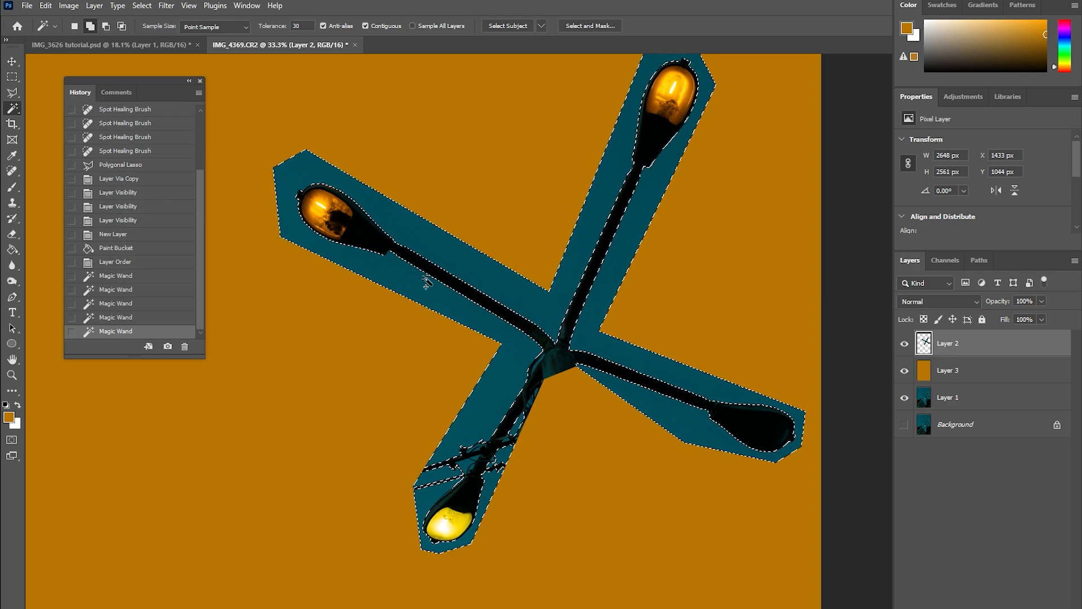
Feather the sky selection, delete the sky from the lamp cutout and deselect
{"action": "right_click", "coordinate": [446, 256]}
{"action": "left_click", "coordinate": [467, 418]}
{"action": "left_click", "coordinate": [638, 196]}
{"action": "key", "text": "Delete"}
{"action": "key", "text": "Delete"}
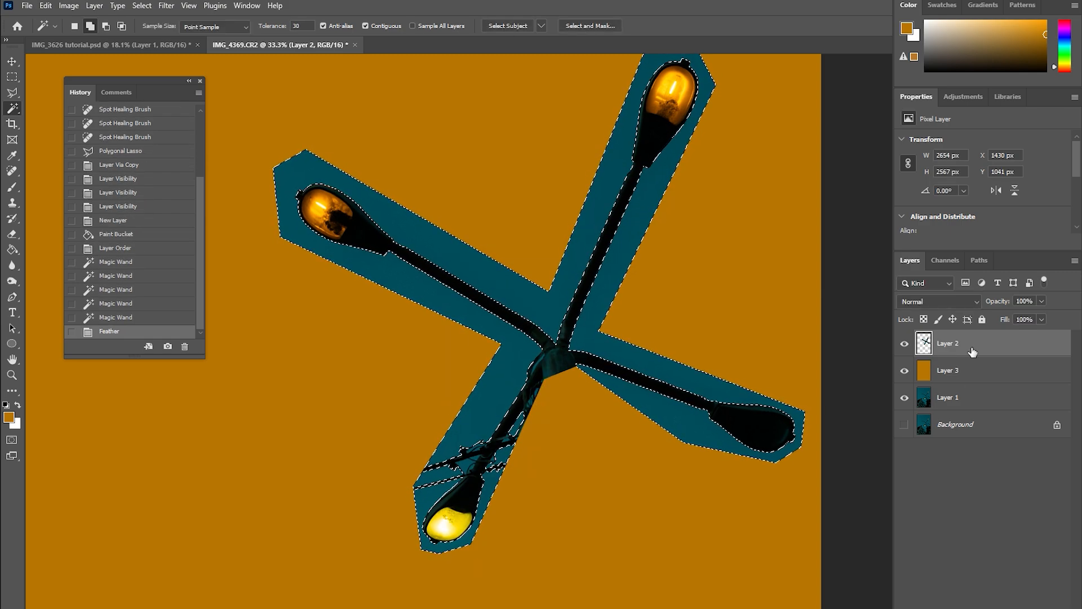
{"action": "key", "text": "ctrl+d"}
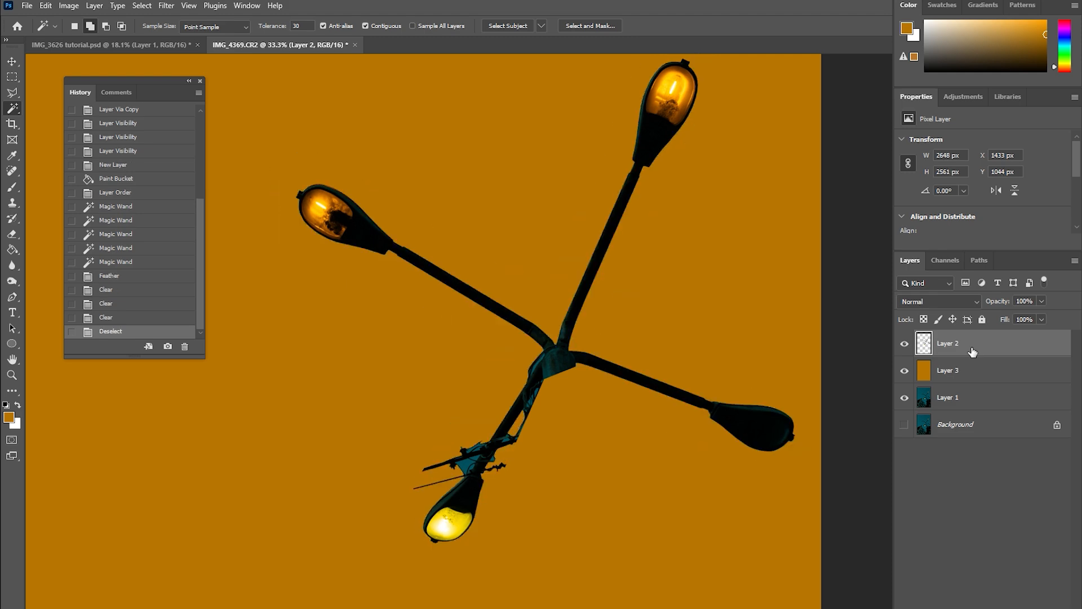
Outline the sky gap at the lamp junction and the cables along the right side of the lower arm with the Polygonal Lasso
{"action": "key", "text": "l"}
{"action": "key", "text": "ctrl+1"}
{"action": "left_click", "coordinate": [610, 221]}
{"action": "left_click", "coordinate": [646, 179]}
{"action": "left_click", "coordinate": [641, 257]}
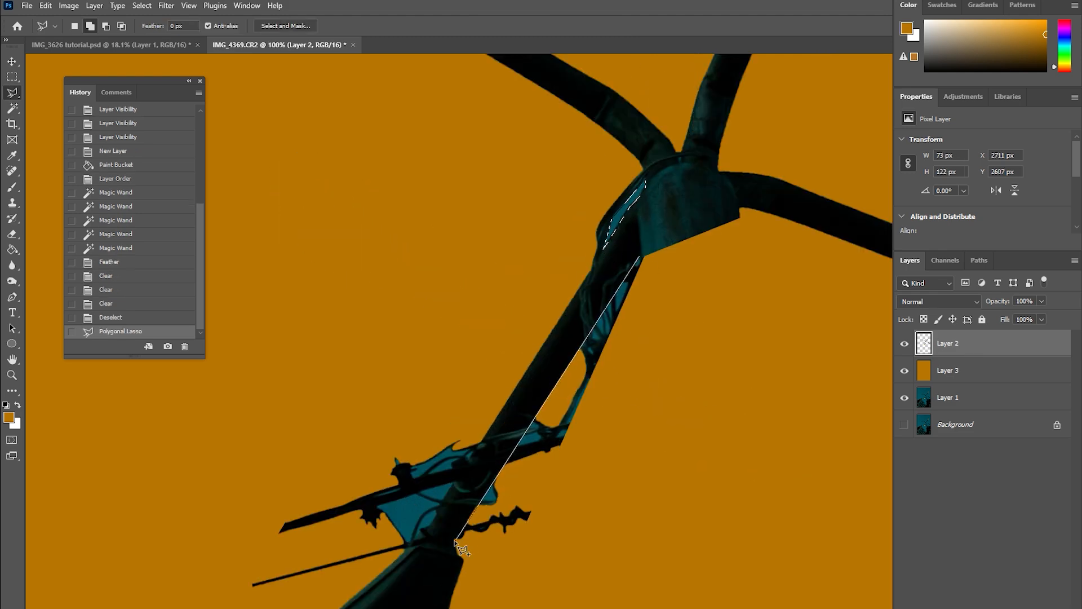
{"action": "left_click", "coordinate": [455, 539]}
{"action": "left_click", "coordinate": [469, 550]}
{"action": "left_click", "coordinate": [686, 547]}
{"action": "left_click", "coordinate": [668, 282]}
{"action": "left_click", "coordinate": [642, 257]}
Add the cables left of the lower arm to the selection, then feather it and clear the selected remnants
{"action": "left_click", "coordinate": [394, 368]}
{"action": "left_click", "coordinate": [204, 440]}
{"action": "left_click", "coordinate": [522, 154]}
{"action": "key", "text": "ctrl+plus"}
{"action": "left_click", "coordinate": [564, 178]}
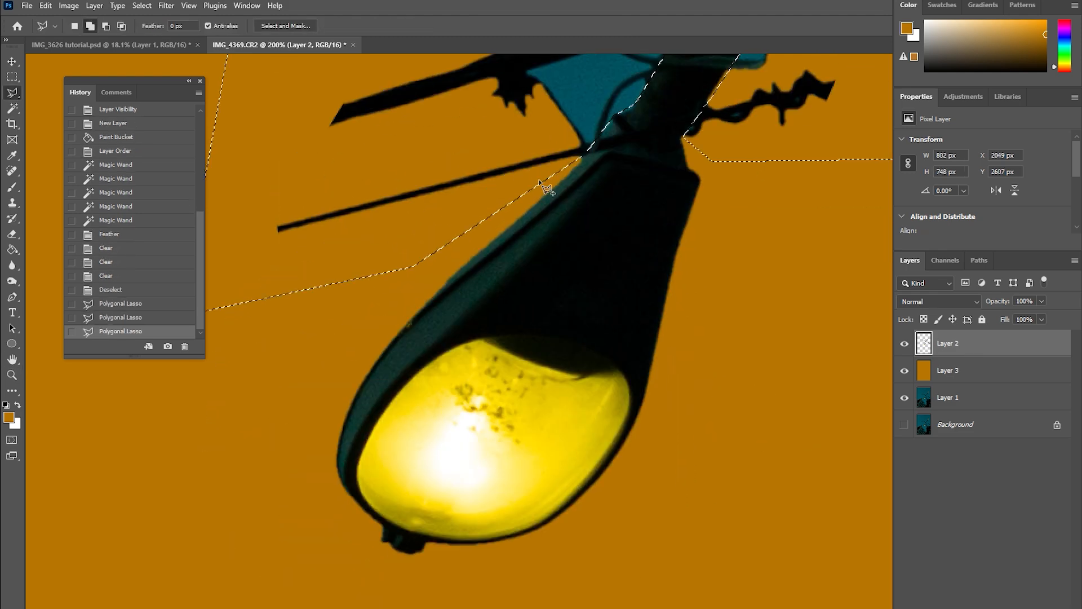
{"action": "left_click", "coordinate": [318, 417]}
{"action": "right_click", "coordinate": [462, 183]}
{"action": "left_click", "coordinate": [472, 214]}
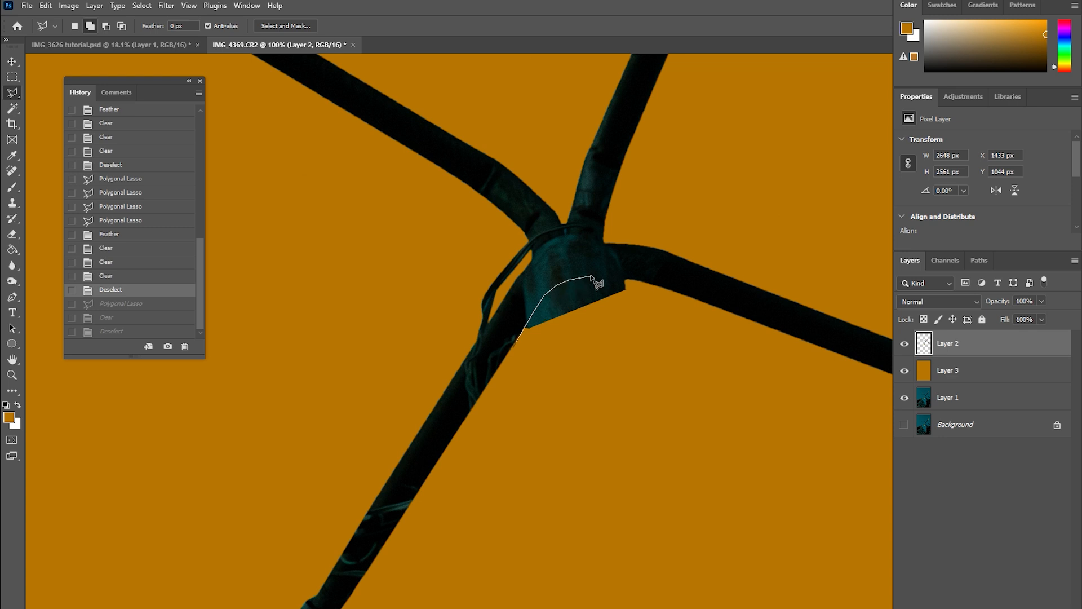
Outline the leftover pole stub beneath the lamp junction in a curve, feather the selection, delete the stub and deselect
{"action": "left_click", "coordinate": [643, 318]}
{"action": "left_click", "coordinate": [566, 346]}
{"action": "left_click", "coordinate": [514, 346]}
{"action": "right_click", "coordinate": [575, 311]}
{"action": "left_click", "coordinate": [598, 340]}
{"action": "left_click", "coordinate": [638, 194]}
{"action": "key", "text": "Delete"}
{"action": "key", "text": "Delete"}
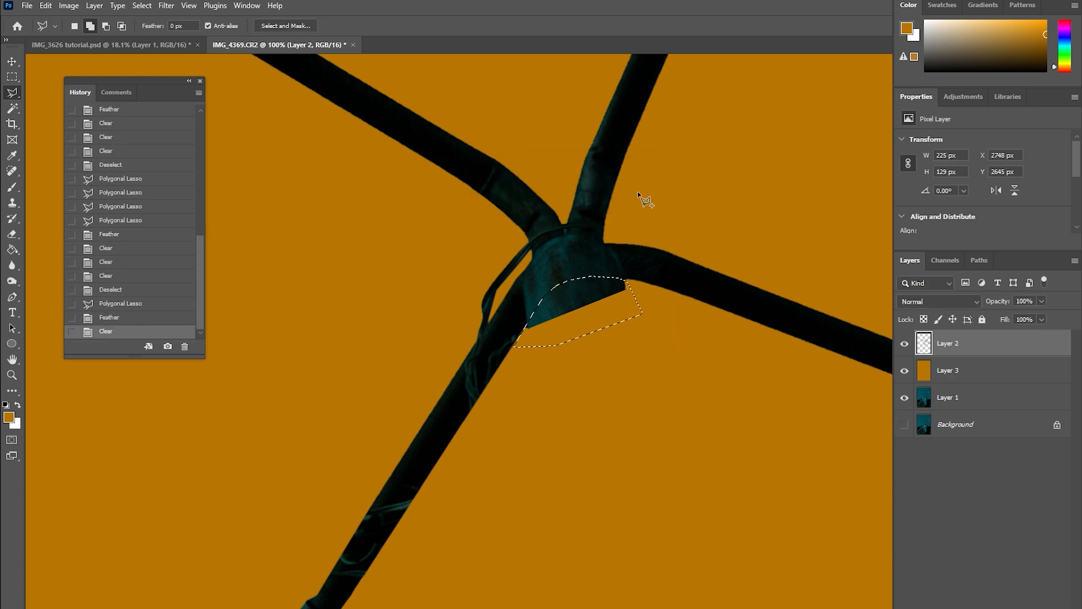
{"action": "key", "text": "ctrl+d"}
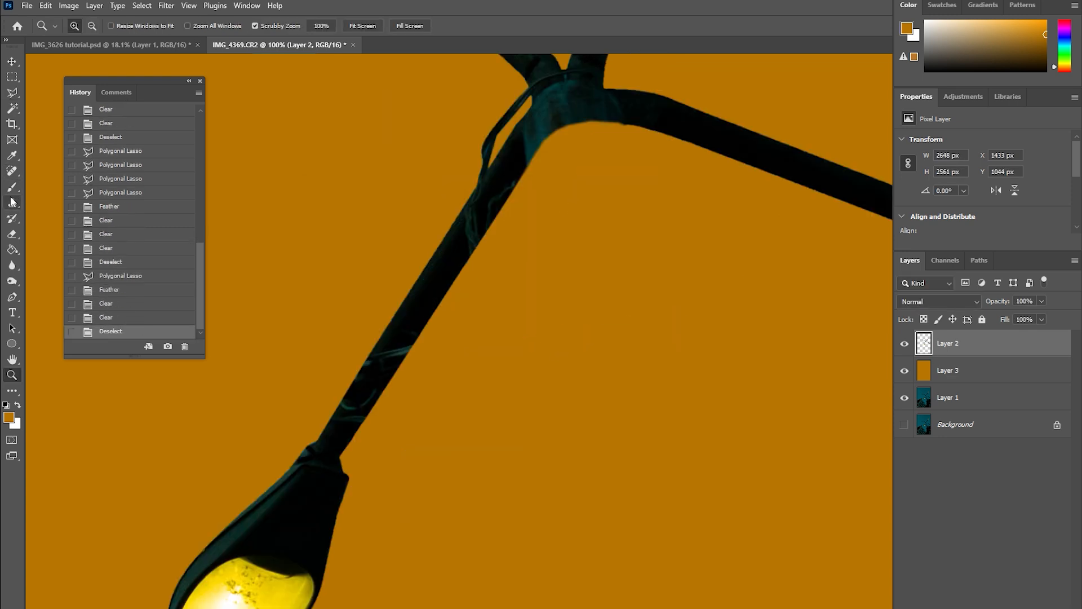
Clone clean dark pole texture over the cable remnants on the lower lamp arm with a 45 px Clone Stamp brush
{"action": "left_click", "coordinate": [12, 202]}
{"action": "left_click", "coordinate": [84, 27]}
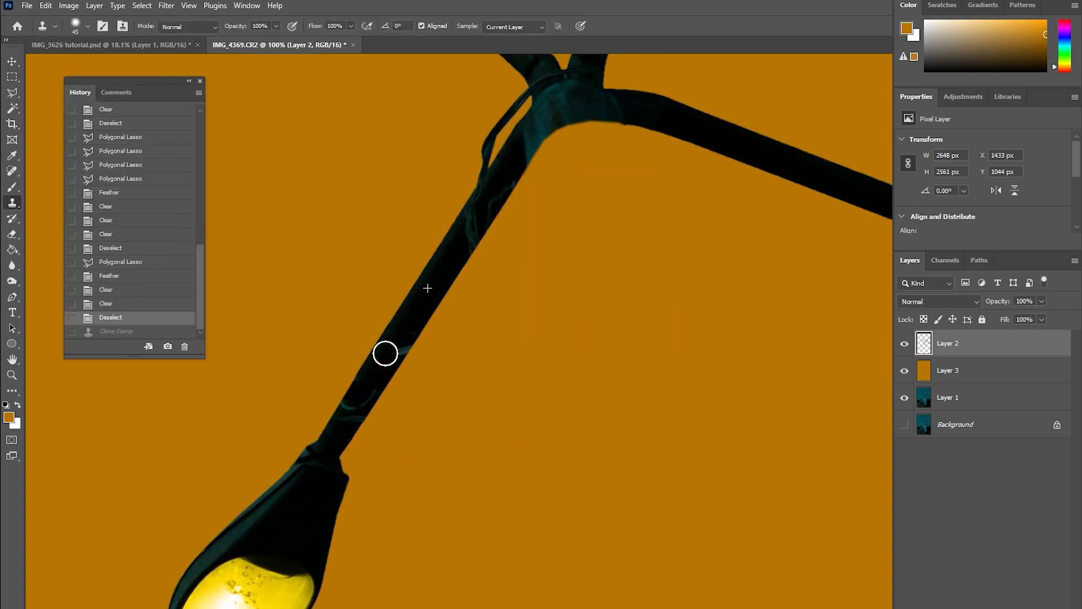
{"action": "left_click_drag", "start_coordinate": [385, 354], "coordinate": [346, 415]}
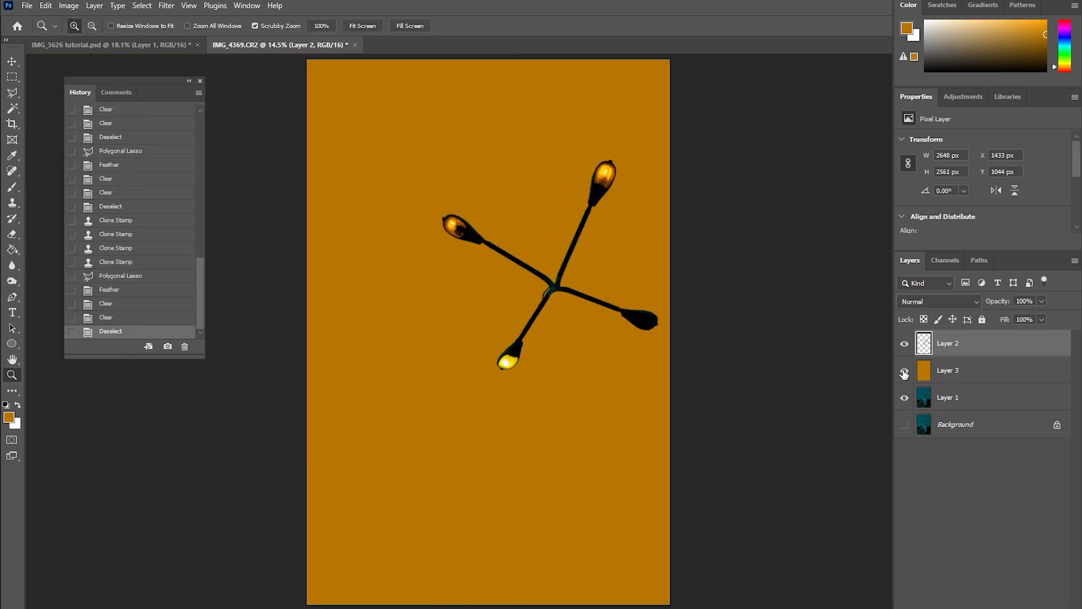
Hide the orange fill layer and duplicate Layer 1
{"action": "left_click", "coordinate": [904, 372]}
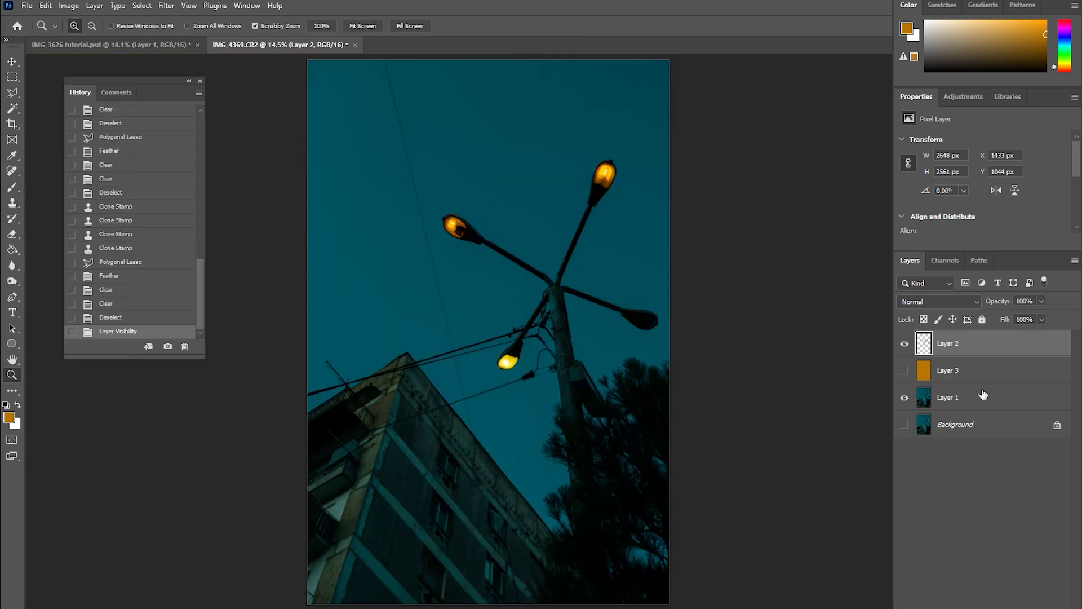
{"action": "left_click", "coordinate": [957, 397]}
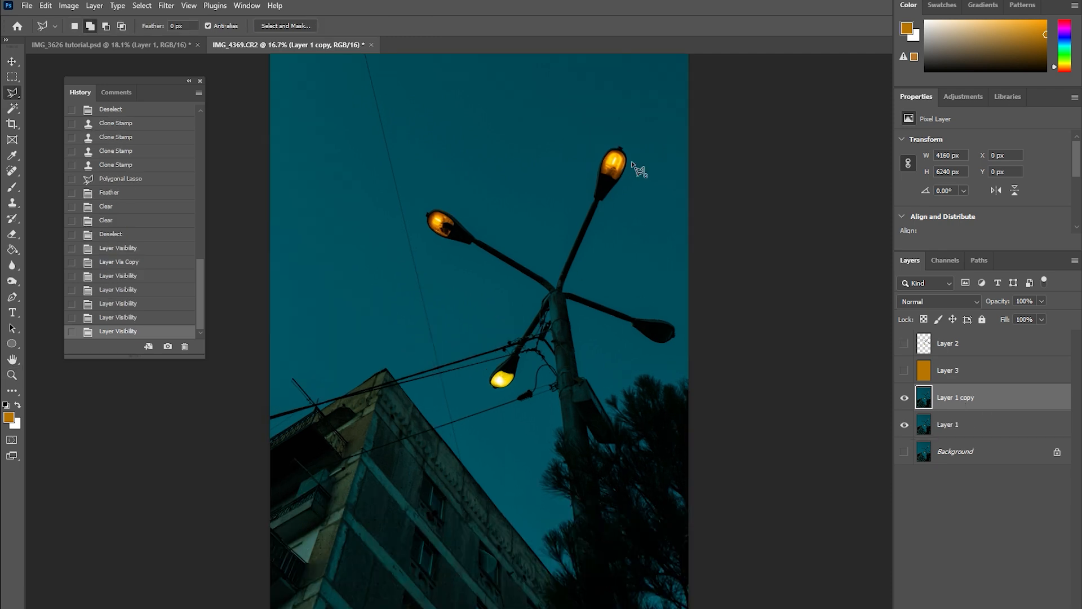
Outline the upper-right and lower-right lamp arms on Layer 1 copy with the Polygonal Lasso
{"action": "left_click", "coordinate": [632, 163]}
{"action": "left_click", "coordinate": [565, 288]}
{"action": "left_click", "coordinate": [629, 312]}
{"action": "left_click", "coordinate": [653, 311]}
{"action": "left_click", "coordinate": [674, 319]}
{"action": "left_click", "coordinate": [572, 306]}
{"action": "left_click", "coordinate": [548, 273]}
{"action": "left_click", "coordinate": [603, 141]}
{"action": "left_click", "coordinate": [621, 138]}
{"action": "left_click", "coordinate": [631, 163]}
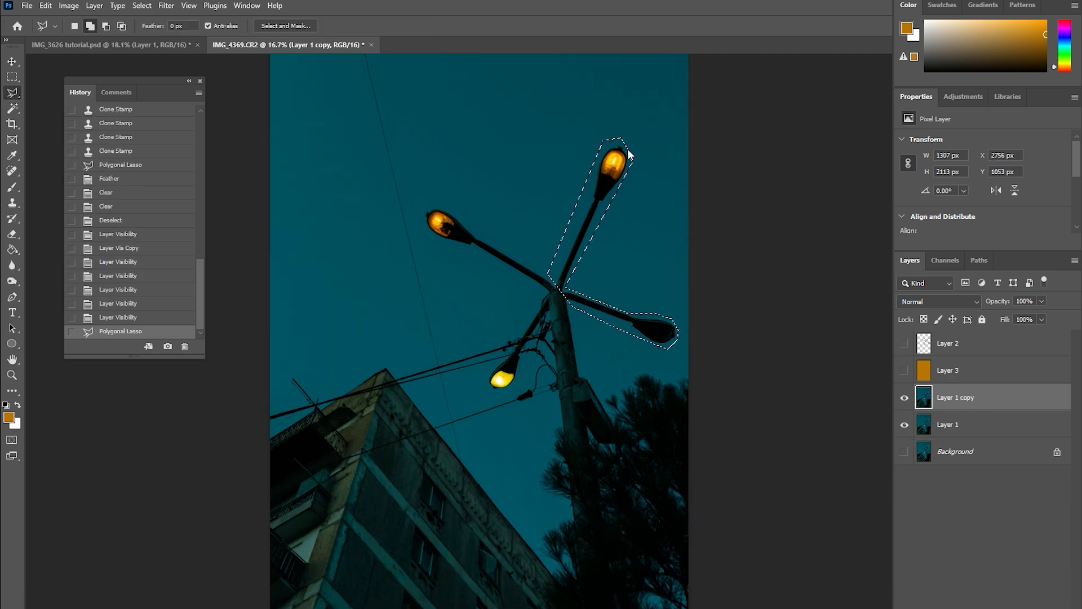
Add the left lamp arm and the lower arm with its yellow lamp to the Polygonal Lasso selection
{"action": "left_click", "coordinate": [441, 195]}
{"action": "left_click", "coordinate": [483, 236]}
{"action": "left_click", "coordinate": [548, 273]}
{"action": "left_click", "coordinate": [545, 279]}
{"action": "left_click", "coordinate": [486, 373]}
{"action": "left_click", "coordinate": [487, 395]}
{"action": "left_click", "coordinate": [502, 395]}
{"action": "left_click", "coordinate": [521, 377]}
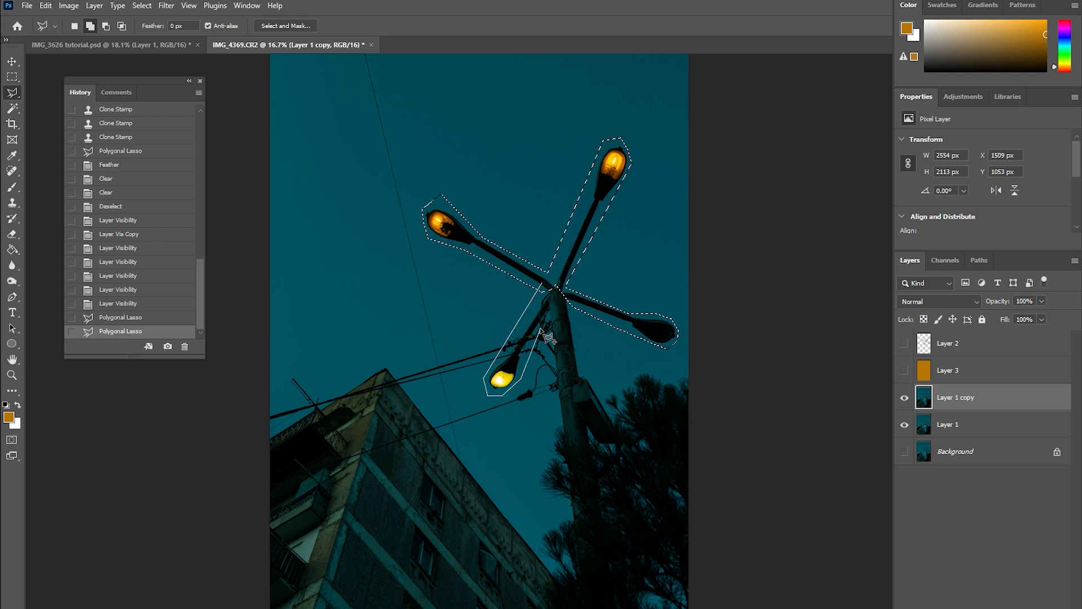
{"action": "left_click", "coordinate": [549, 312]}
{"action": "left_click", "coordinate": [580, 310]}
{"action": "left_click", "coordinate": [545, 279]}
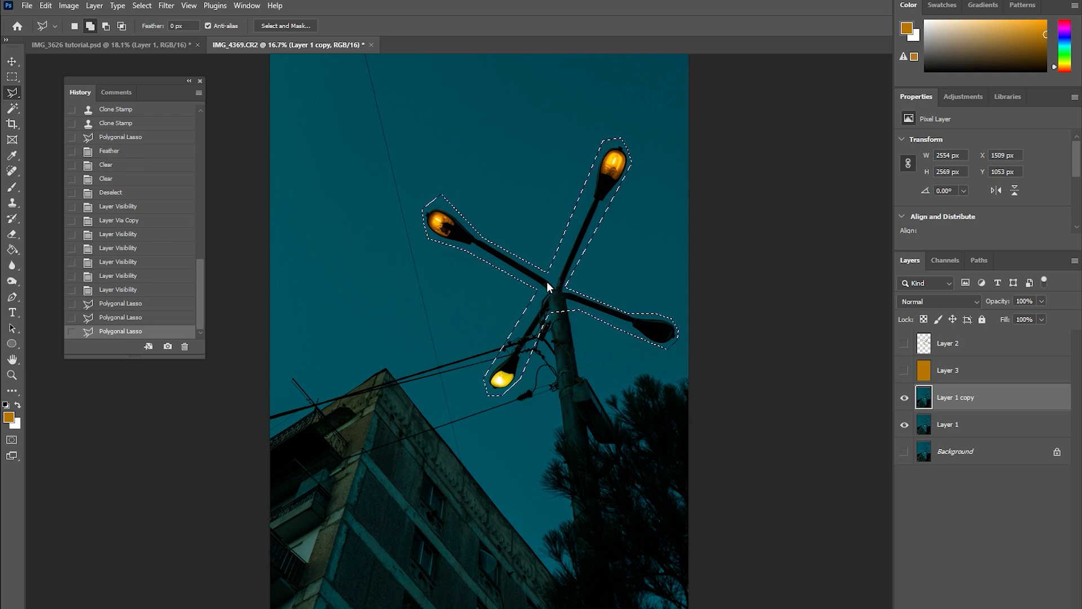
Fill the selected lamp arms on Layer 1 copy with Content-Aware content and clear the selection
{"action": "right_click", "coordinate": [547, 286]}
{"action": "left_click", "coordinate": [586, 428]}
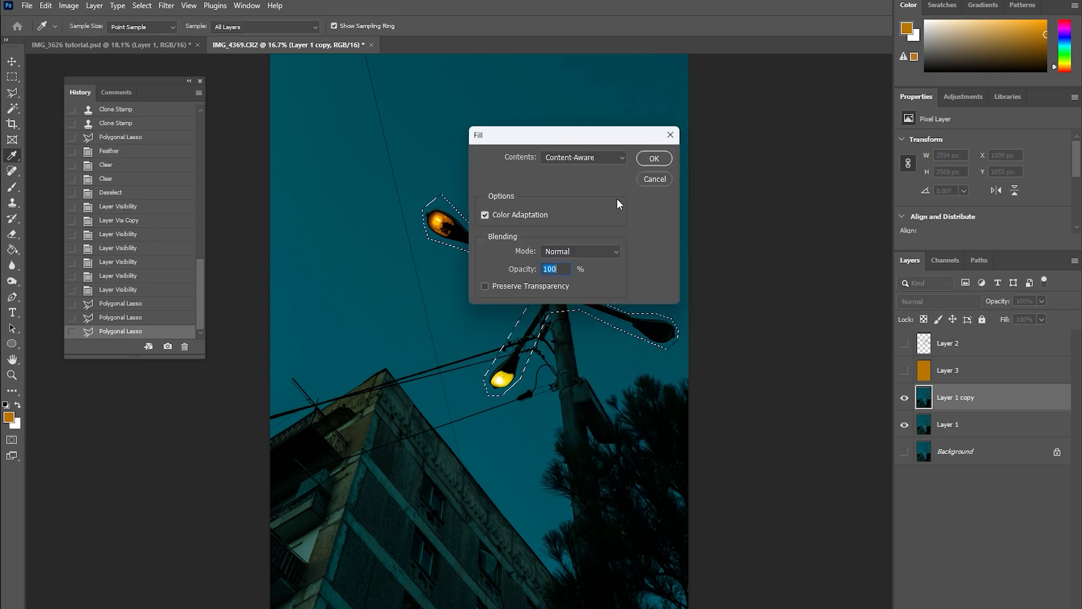
{"action": "left_click", "coordinate": [654, 159]}
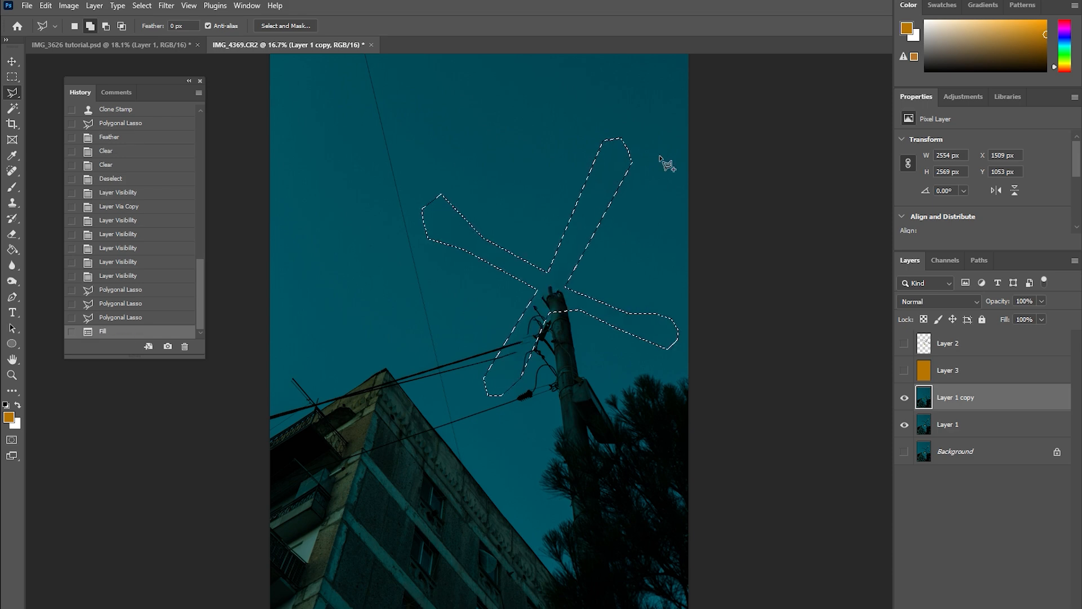
{"action": "key", "text": "ctrl+d"}
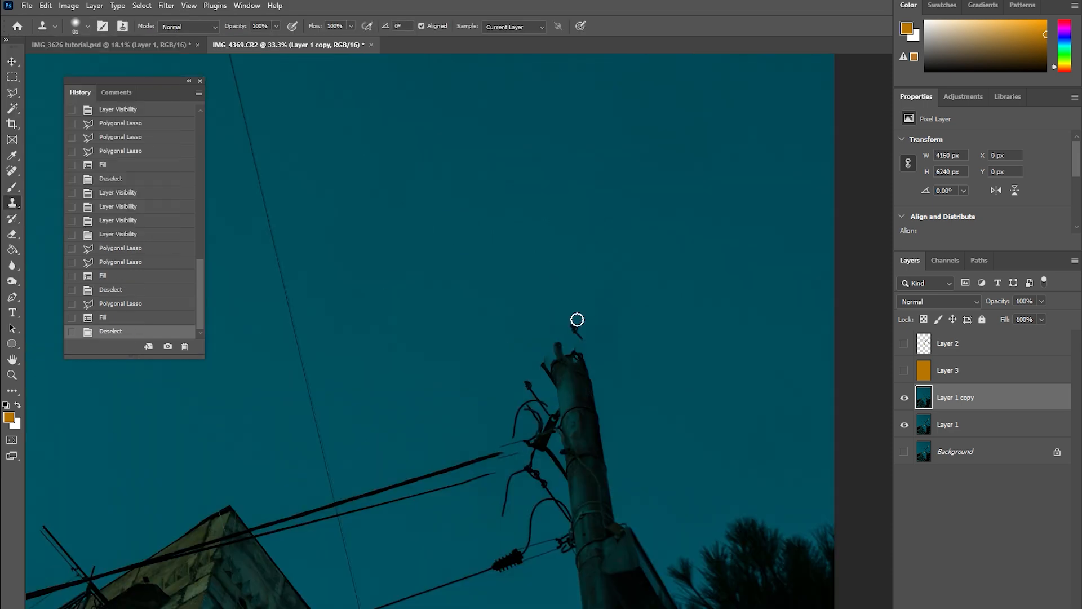
Clone clean sky over the leftover arm and wire remnants around the pole top, and compare with Layer 2 shown
{"action": "left_click", "coordinate": [512, 408]}
{"action": "left_click", "coordinate": [529, 413]}
{"action": "left_click", "coordinate": [514, 451]}
{"action": "left_click", "coordinate": [514, 452]}
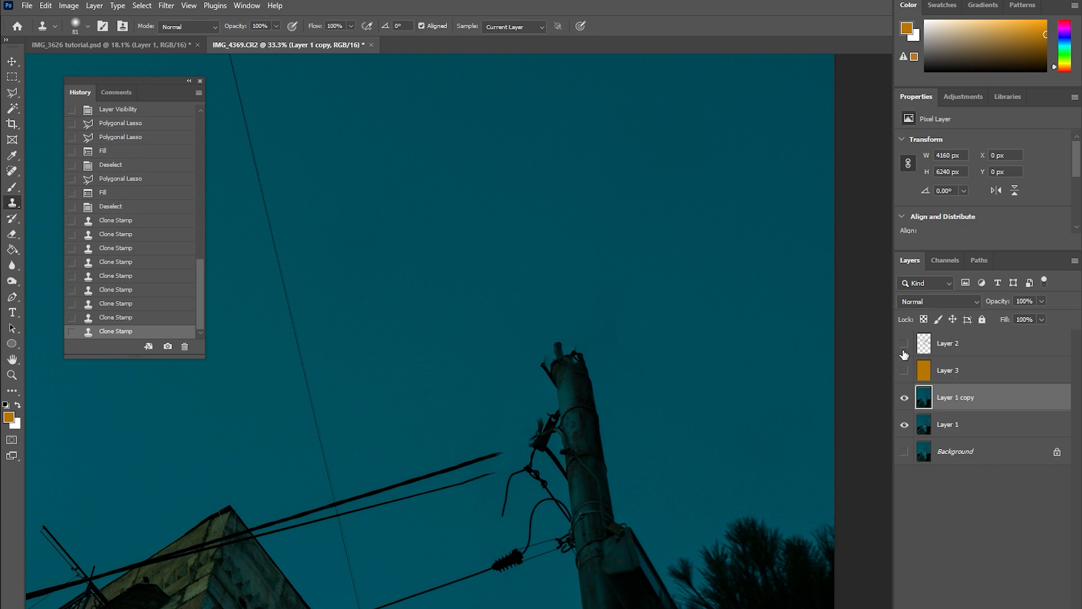
{"action": "left_click", "coordinate": [904, 349]}
{"action": "left_click", "coordinate": [904, 349]}
Extend the two power lines toward the pole with the Clone Stamp, reducing the brush to 55 px
{"action": "scroll", "coordinate": [590, 591], "scroll_direction": "up", "scroll_amount": 1}
{"action": "left_click_drag", "start_coordinate": [454, 384], "coordinate": [495, 373]}
{"action": "left_click_drag", "start_coordinate": [391, 434], "coordinate": [463, 416]}
{"action": "left_click", "coordinate": [87, 27]}
{"action": "left_click_drag", "start_coordinate": [94, 64], "coordinate": [89, 67]}
{"action": "left_click", "coordinate": [467, 410]}
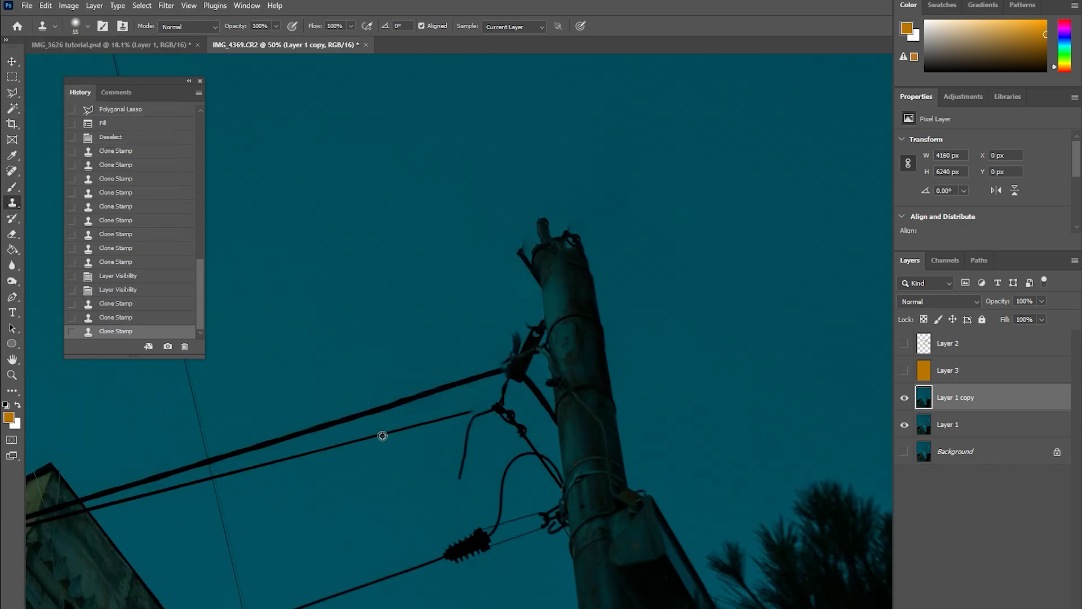
{"action": "left_click_drag", "start_coordinate": [464, 449], "coordinate": [459, 479]}
{"action": "left_click", "coordinate": [120, 317]}
Join the thin cable to its knot and the thick cable to the pole bracket with a 21 px Clone Stamp brush
{"action": "left_click", "coordinate": [12, 375]}
{"action": "left_click", "coordinate": [485, 410]}
{"action": "left_click", "coordinate": [11, 202]}
{"action": "left_click", "coordinate": [87, 26]}
{"action": "left_click_drag", "start_coordinate": [89, 65], "coordinate": [75, 65]}
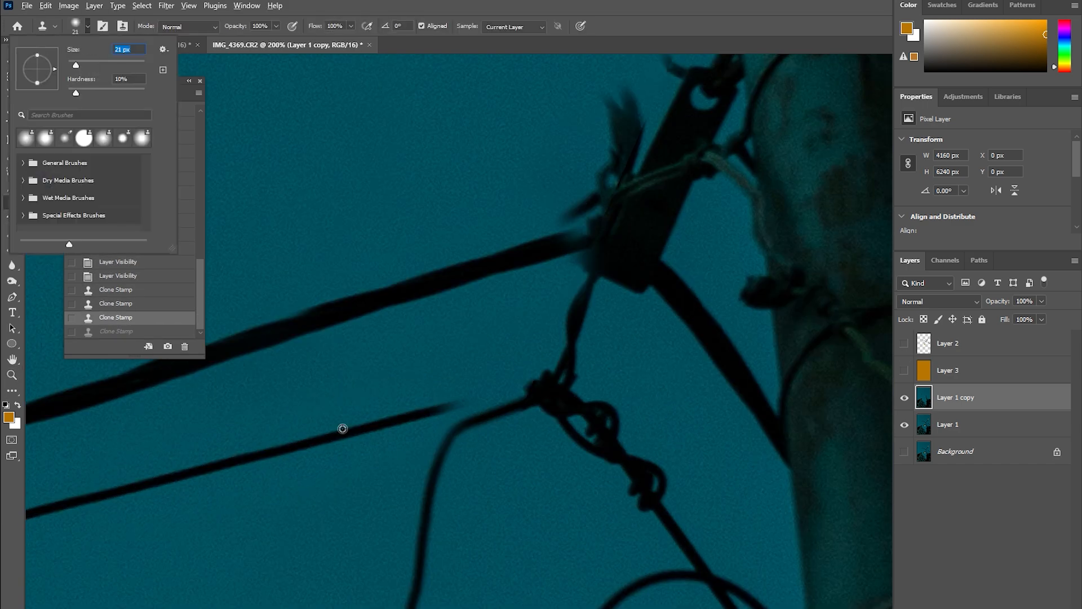
{"action": "left_click_drag", "start_coordinate": [459, 403], "coordinate": [532, 386]}
{"action": "left_click_drag", "start_coordinate": [555, 238], "coordinate": [595, 226]}
Clone clean sky over the blurred remnants beside the cable bracket on the pole
{"action": "left_click", "coordinate": [558, 174], "text": "alt"}
{"action": "left_click_drag", "start_coordinate": [600, 189], "coordinate": [574, 213]}
{"action": "scroll", "coordinate": [601, 192], "scroll_direction": "up", "scroll_amount": 2}
{"action": "mouse_move", "coordinate": [611, 183]}
{"action": "left_mouse_down"}
{"action": "mouse_move", "coordinate": [628, 191]}
{"action": "mouse_move", "coordinate": [622, 248]}
{"action": "left_mouse_up"}
{"action": "left_click_drag", "start_coordinate": [668, 137], "coordinate": [673, 153]}
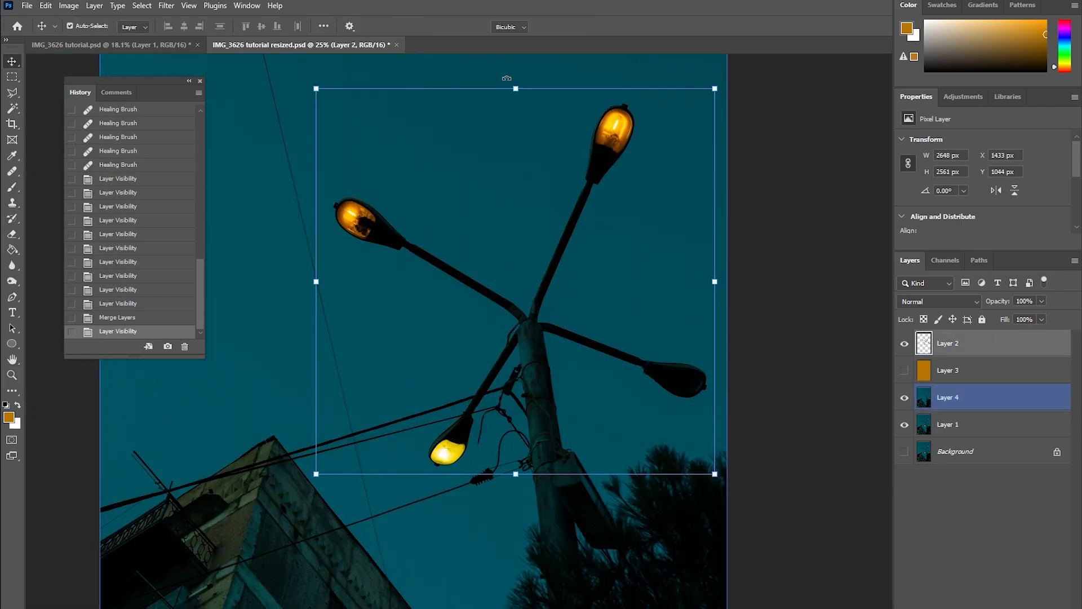
Try slightly rotating the lamps on Layer 2 around the pole top, and revert the transform
{"action": "left_click_drag", "start_coordinate": [510, 83], "coordinate": [504, 78]}
{"action": "left_click_drag", "start_coordinate": [531, 319], "coordinate": [530, 318]}
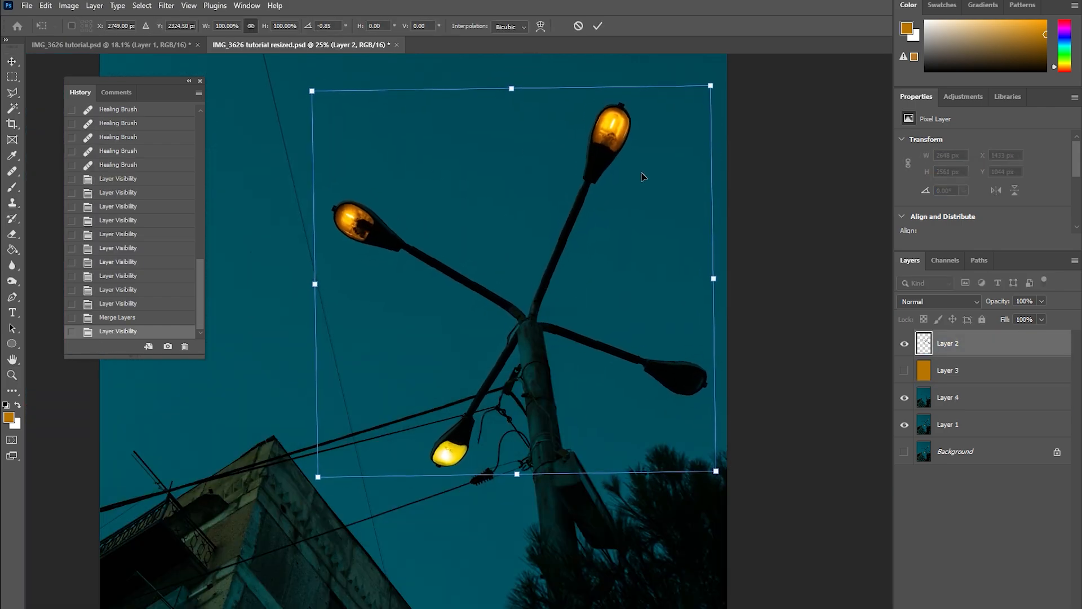
{"action": "mouse_move", "coordinate": [717, 88]}
{"action": "left_mouse_down"}
{"action": "mouse_move", "coordinate": [698, 63]}
{"action": "mouse_move", "coordinate": [737, 153]}
{"action": "mouse_move", "coordinate": [705, 50]}
{"action": "mouse_move", "coordinate": [727, 84]}
{"action": "mouse_move", "coordinate": [721, 146]}
{"action": "mouse_move", "coordinate": [728, 125]}
{"action": "mouse_move", "coordinate": [715, 103]}
{"action": "left_mouse_up"}
{"action": "double_click", "coordinate": [566, 285]}
{"action": "left_click", "coordinate": [131, 317]}
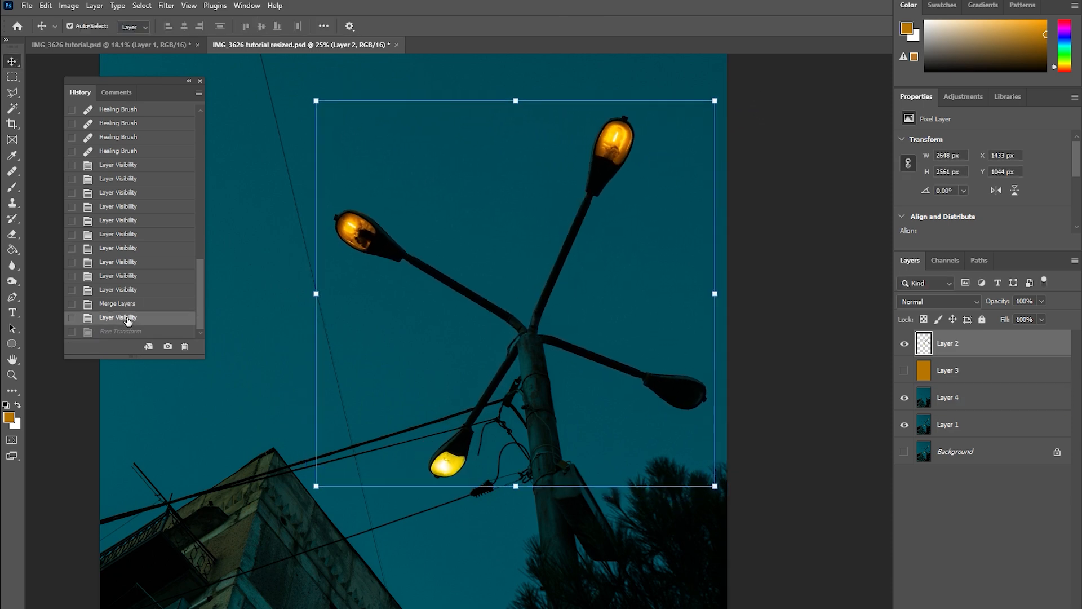
{"action": "left_click", "coordinate": [136, 330]}
{"action": "left_click", "coordinate": [140, 320]}
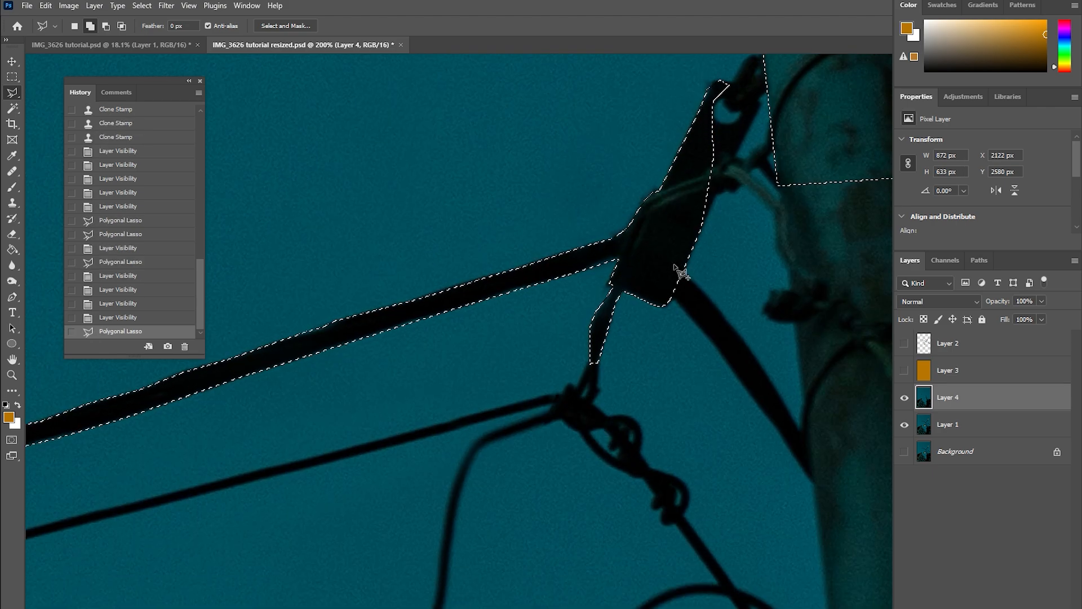
Copy the lassoed cables and bracket from Layer 4 to a layer named foreground and place it above Layer 2
{"action": "left_click", "coordinate": [712, 303]}
{"action": "left_click", "coordinate": [755, 359]}
{"action": "left_click", "coordinate": [785, 407]}
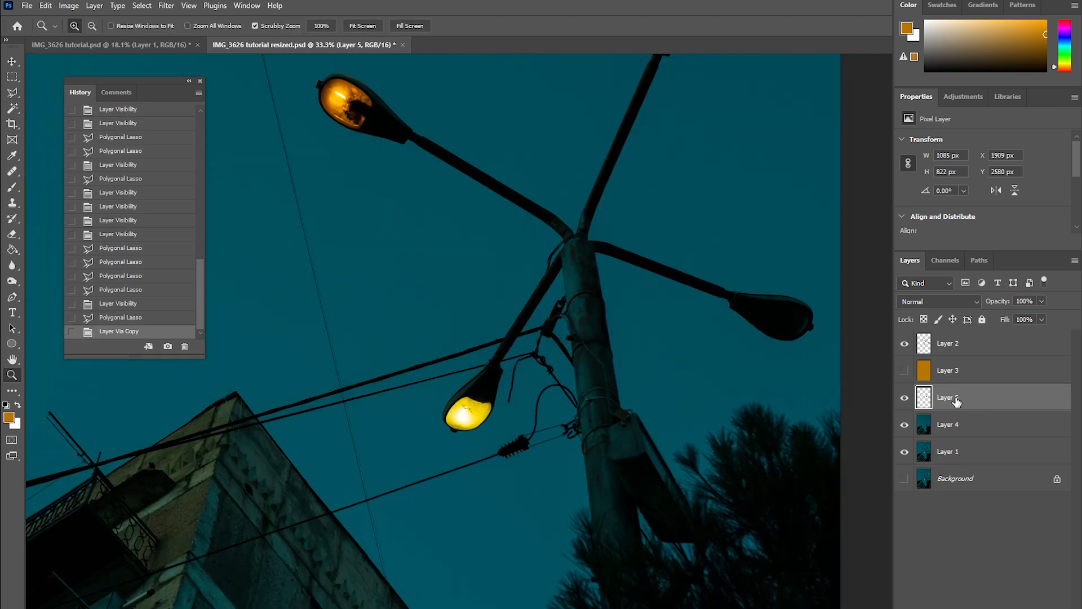
{"action": "key", "text": "Return"}
{"action": "left_click_drag", "start_coordinate": [956, 397], "coordinate": [956, 337]}
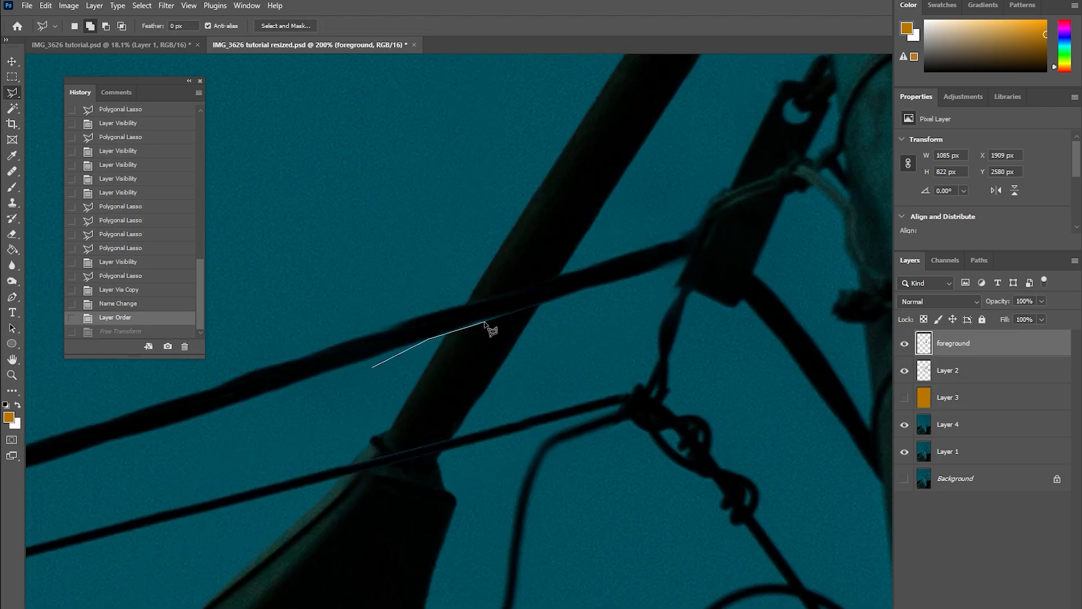
Select the sky gaps below the thick cable and around the thin cable on the foreground layer, and feather the selection
{"action": "left_click", "coordinate": [488, 320]}
{"action": "left_click", "coordinate": [573, 297]}
{"action": "left_click", "coordinate": [578, 340]}
{"action": "double_click", "coordinate": [424, 372]}
{"action": "left_click", "coordinate": [486, 418]}
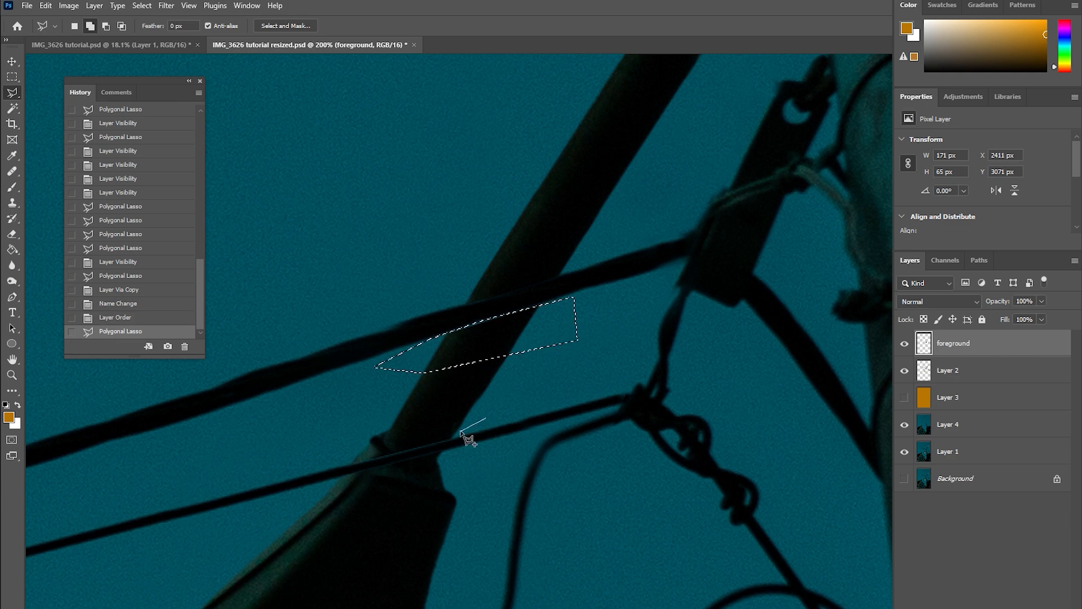
{"action": "left_click", "coordinate": [324, 470]}
{"action": "double_click", "coordinate": [338, 419]}
{"action": "right_click", "coordinate": [514, 341]}
{"action": "left_click", "coordinate": [630, 192]}
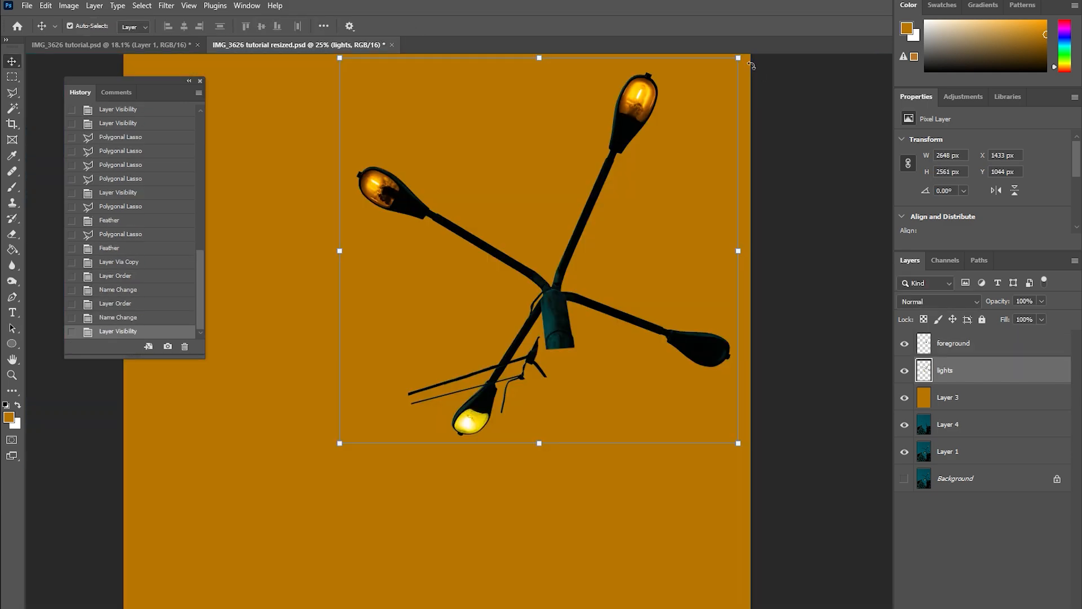
Try rotating the lights layer clockwise over the orange fill, and undo the transform
{"action": "left_click_drag", "start_coordinate": [751, 65], "coordinate": [755, 108]}
{"action": "key", "text": "Return"}
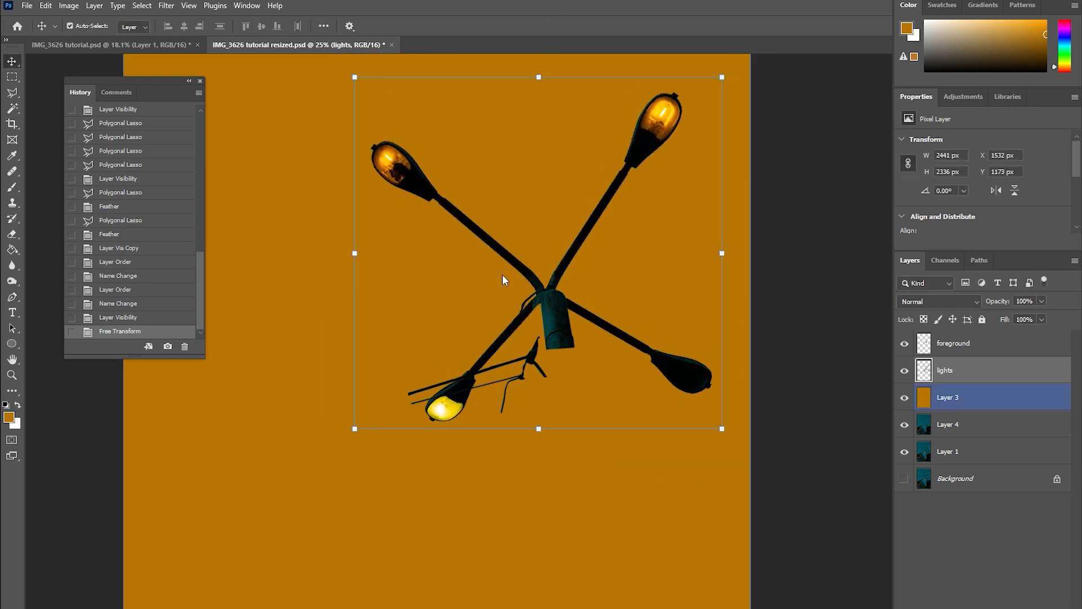
{"action": "left_click", "coordinate": [113, 319]}
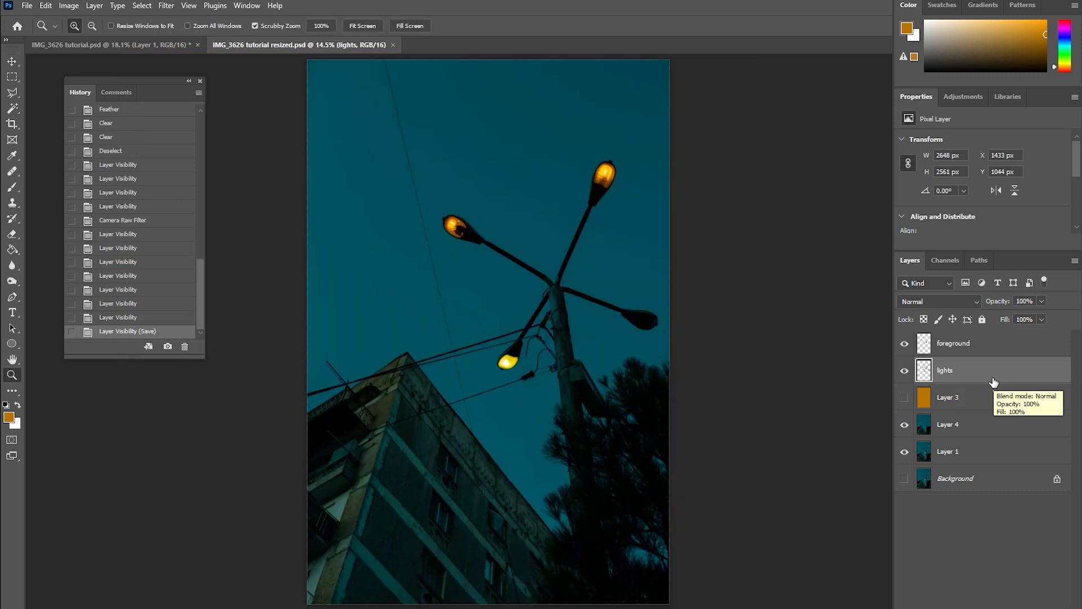
Duplicate the lights layer and open the Hue/Saturation adjustment for the copy
{"action": "key", "text": "ctrl+j"}
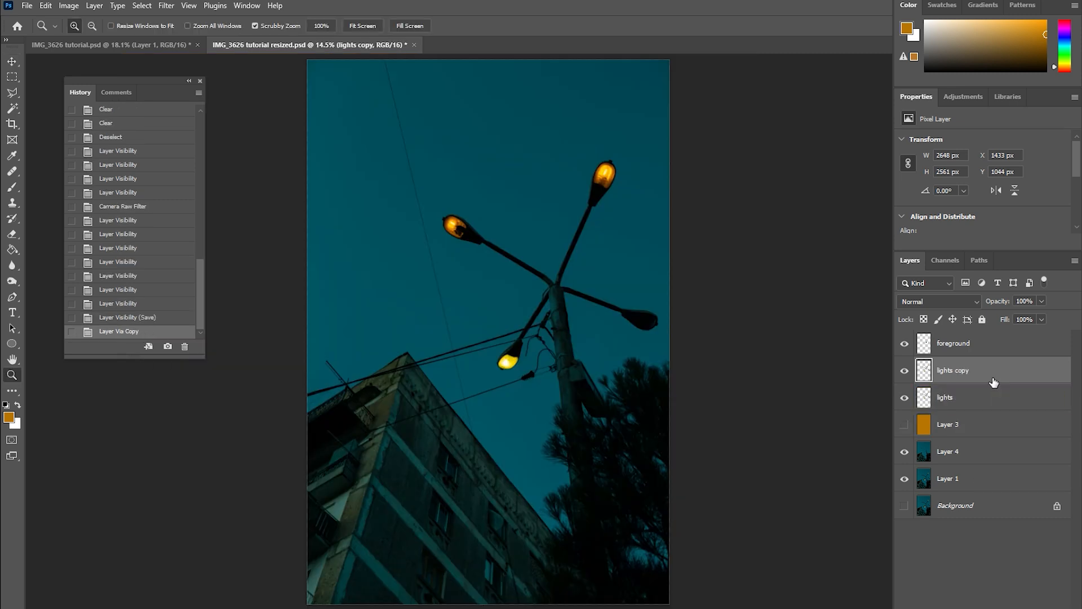
{"action": "left_click", "coordinate": [45, 5]}
{"action": "mouse_move", "coordinate": [69, 5]}
{"action": "mouse_move", "coordinate": [112, 38]}
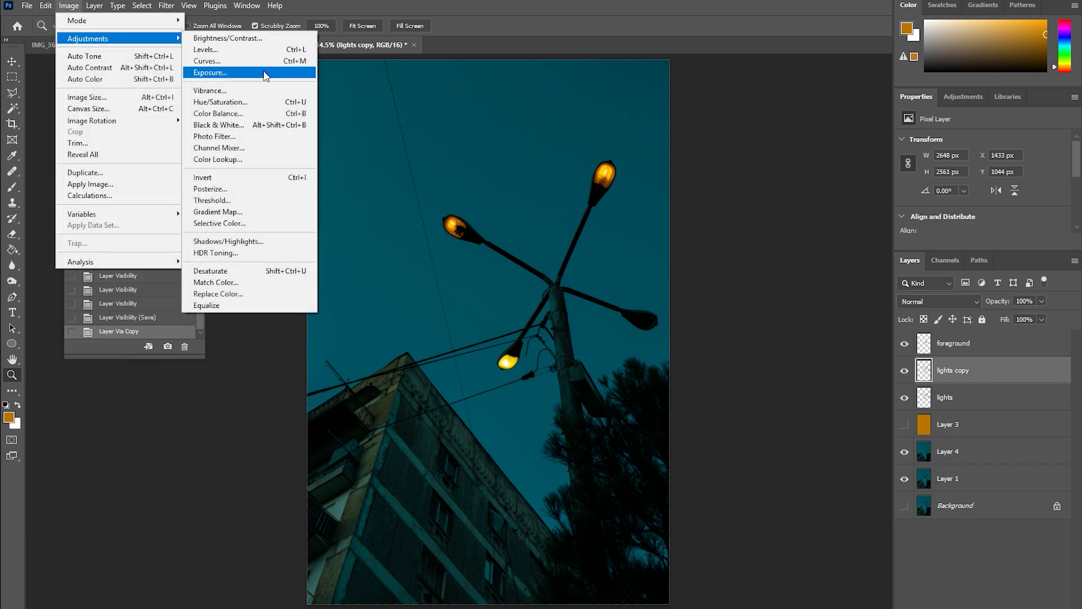
{"action": "left_click", "coordinate": [309, 104]}
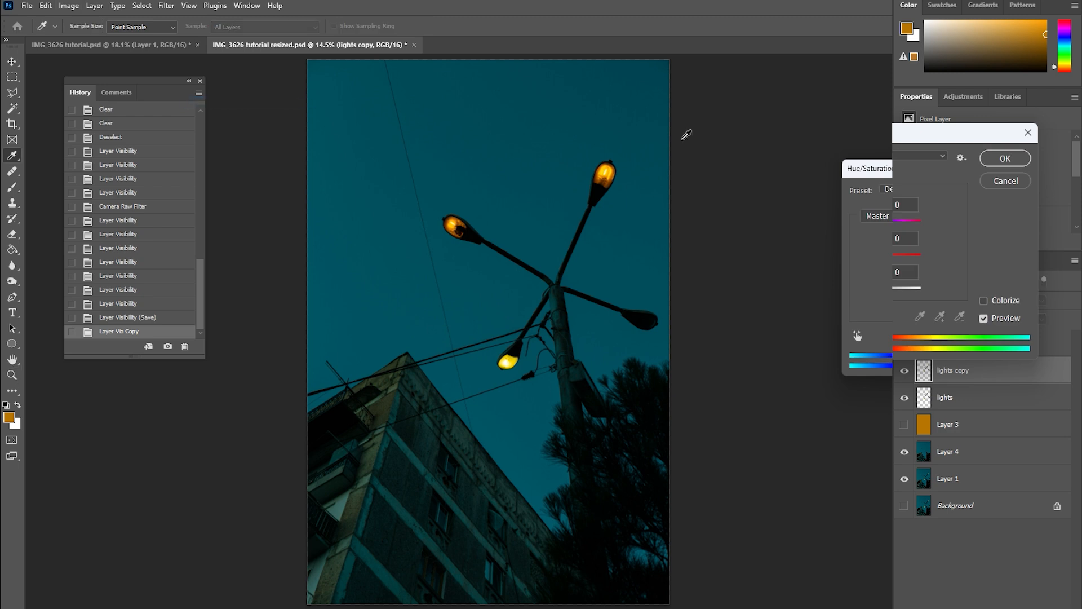
{"action": "left_click_drag", "start_coordinate": [890, 171], "coordinate": [739, 137]}
Turn the lamp bulbs red by shifting the yellow hues and setting the Reds saturation to +83
{"action": "left_click", "coordinate": [715, 180]}
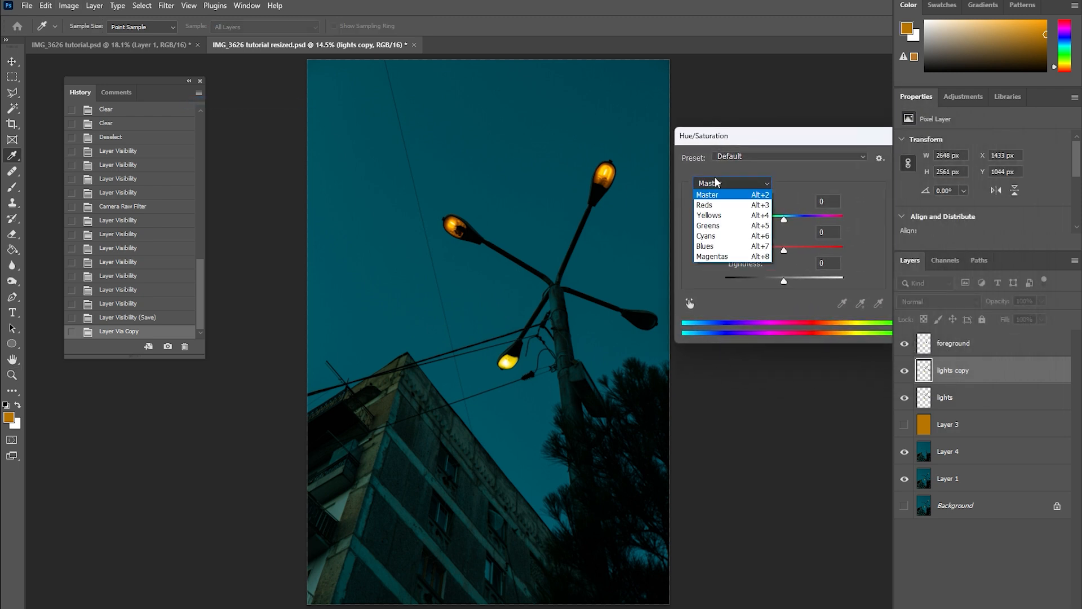
{"action": "left_click", "coordinate": [714, 206]}
{"action": "mouse_move", "coordinate": [784, 219]}
{"action": "left_mouse_down"}
{"action": "mouse_move", "coordinate": [754, 221]}
{"action": "mouse_move", "coordinate": [768, 221]}
{"action": "left_mouse_up"}
{"action": "left_click", "coordinate": [733, 183]}
{"action": "left_click", "coordinate": [726, 215]}
{"action": "left_click", "coordinate": [732, 183]}
{"action": "left_click", "coordinate": [727, 205]}
{"action": "left_click_drag", "start_coordinate": [763, 220], "coordinate": [835, 251]}
{"action": "left_click", "coordinate": [732, 183]}
{"action": "left_click", "coordinate": [727, 216]}
{"action": "left_click", "coordinate": [732, 183]}
{"action": "left_click", "coordinate": [727, 206]}
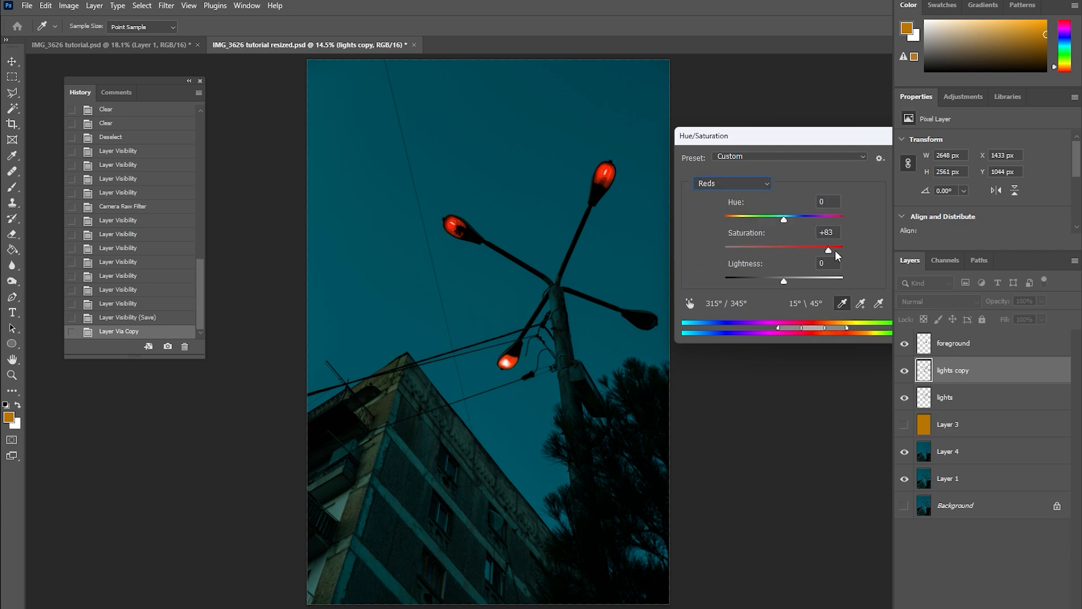
{"action": "key", "text": "Return"}
{"action": "key", "text": "z"}
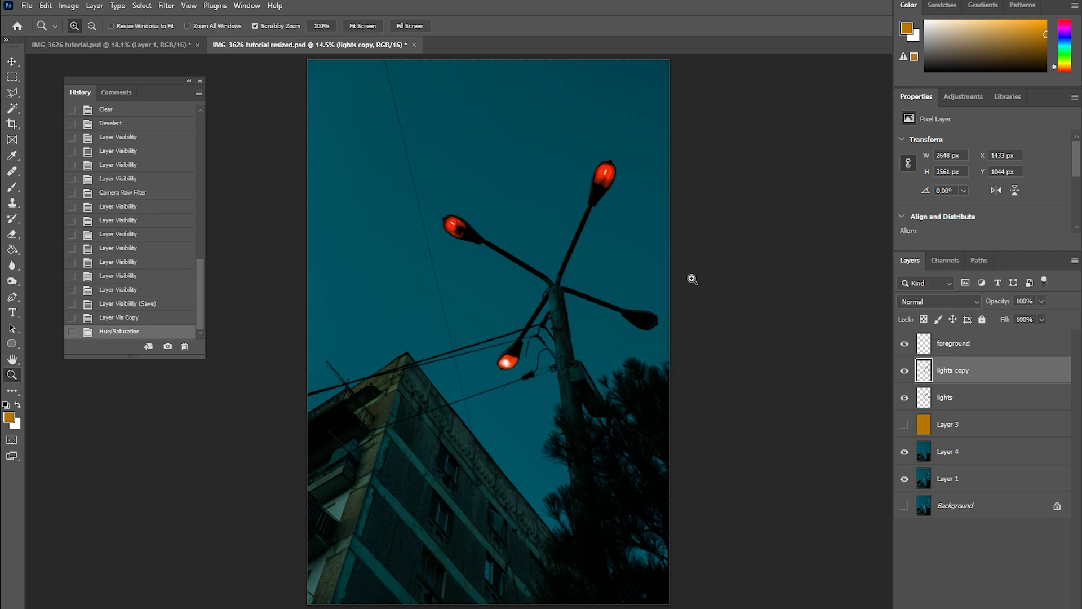
{"action": "left_click", "coordinate": [166, 5]}
{"action": "left_click", "coordinate": [204, 108]}
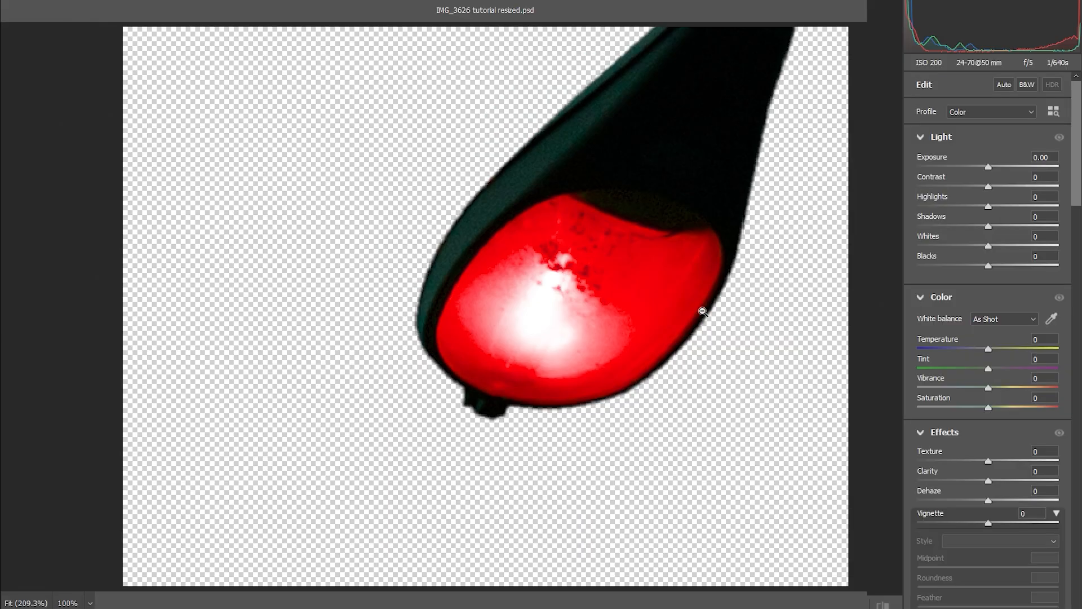
{"action": "scroll", "coordinate": [992, 282], "scroll_direction": "down", "scroll_amount": 10}
{"action": "mouse_move", "coordinate": [987, 165]}
{"action": "left_mouse_down"}
{"action": "mouse_move", "coordinate": [1007, 154]}
{"action": "mouse_move", "coordinate": [988, 164]}
{"action": "left_mouse_up"}
{"action": "scroll", "coordinate": [930, 203], "scroll_direction": "up", "scroll_amount": 6}
{"action": "left_click_drag", "start_coordinate": [1053, 262], "coordinate": [986, 248]}
{"action": "left_click_drag", "start_coordinate": [987, 229], "coordinate": [1035, 228]}
{"action": "left_click_drag", "start_coordinate": [947, 237], "coordinate": [987, 228]}
{"action": "left_click_drag", "start_coordinate": [988, 367], "coordinate": [993, 340]}
{"action": "key", "text": "Escape"}
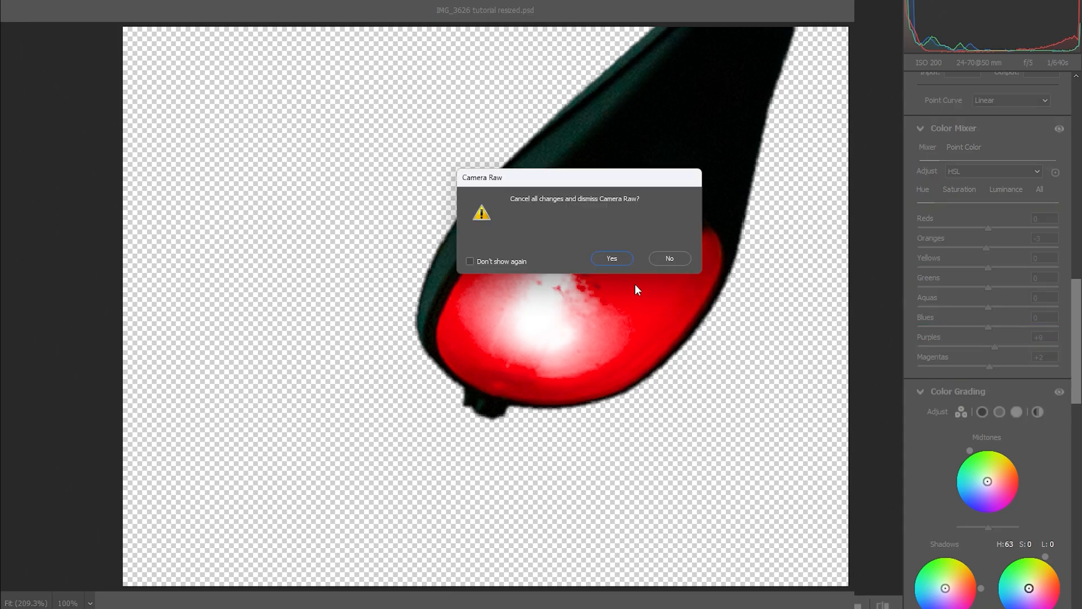
{"action": "left_click", "coordinate": [618, 260]}
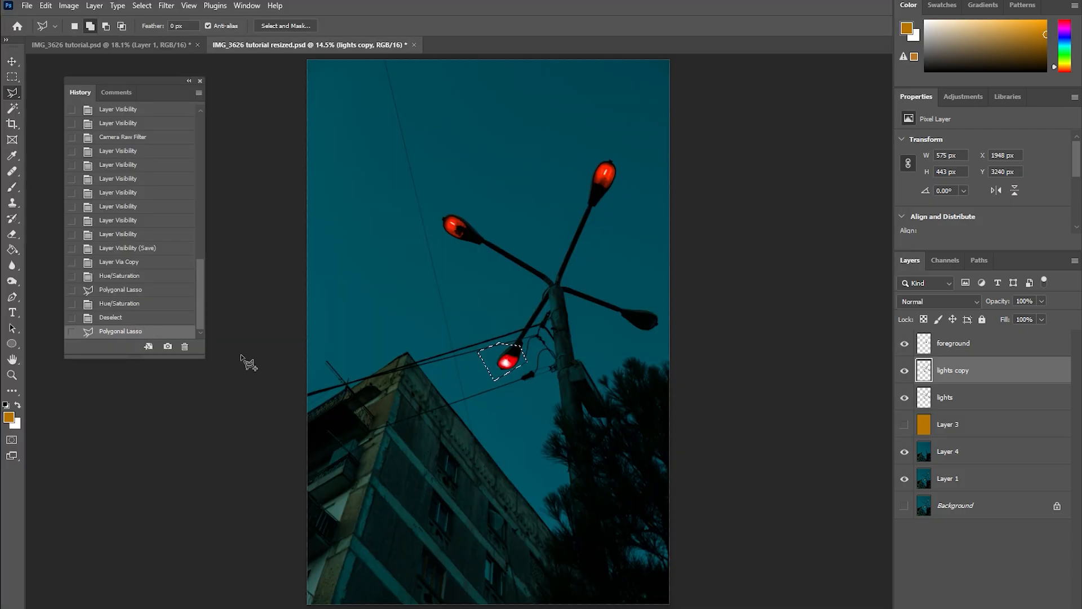
Deselect the area around the lower lamp
{"action": "key", "text": "ctrl+d"}
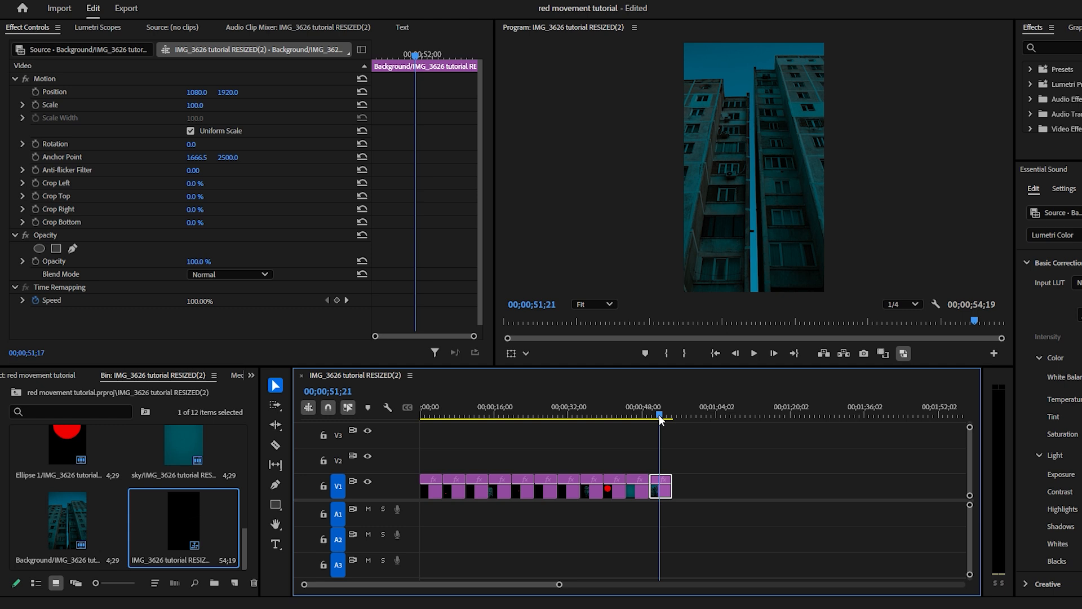
Switch to Premiere Pro and stack the IMG_3626 layer clips on separate video tracks at the sequence start
{"action": "left_click", "coordinate": [658, 415]}
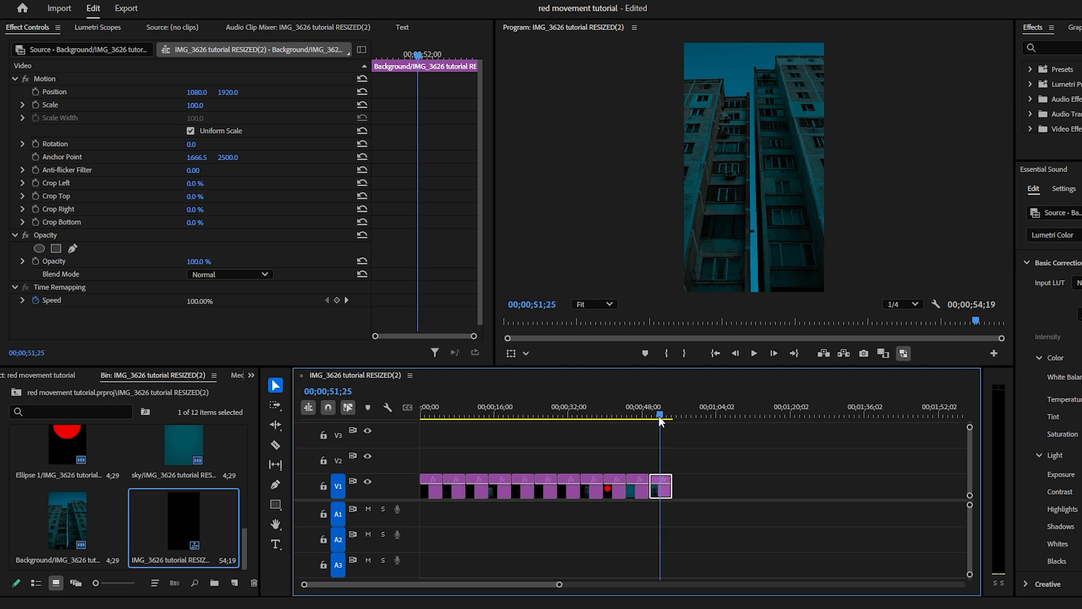
{"action": "left_click_drag", "start_coordinate": [680, 388], "coordinate": [682, 457]}
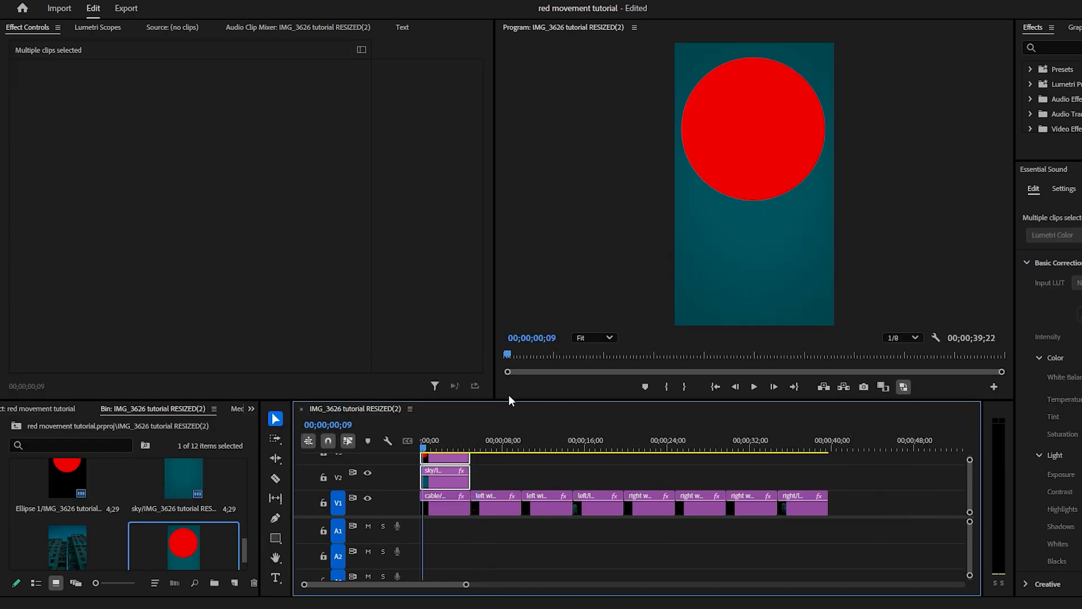
{"action": "left_click_drag", "start_coordinate": [508, 394], "coordinate": [517, 366]}
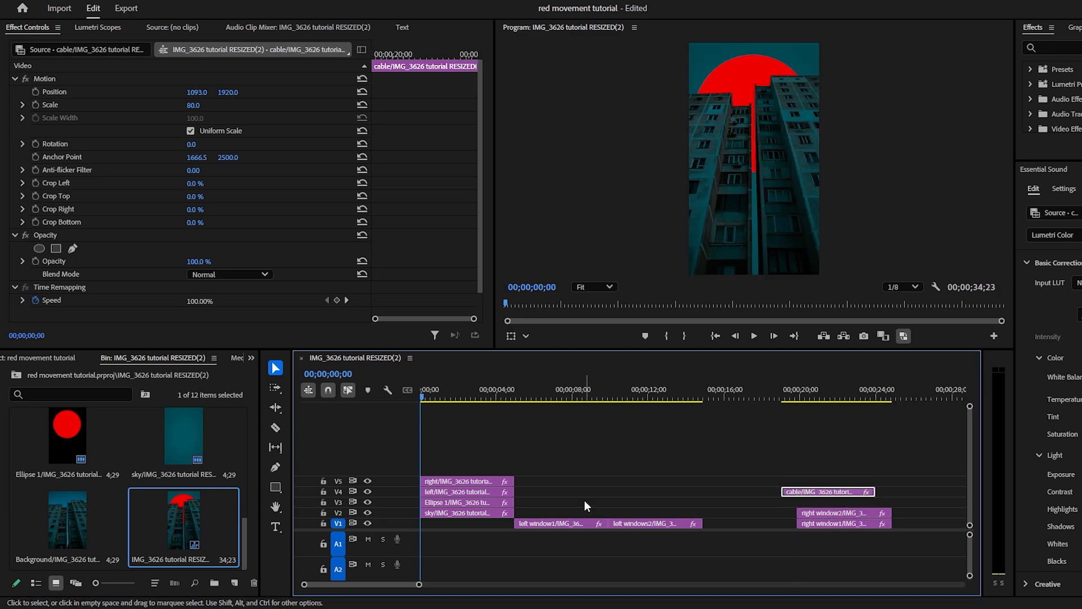
{"action": "left_click_drag", "start_coordinate": [561, 523], "coordinate": [560, 462]}
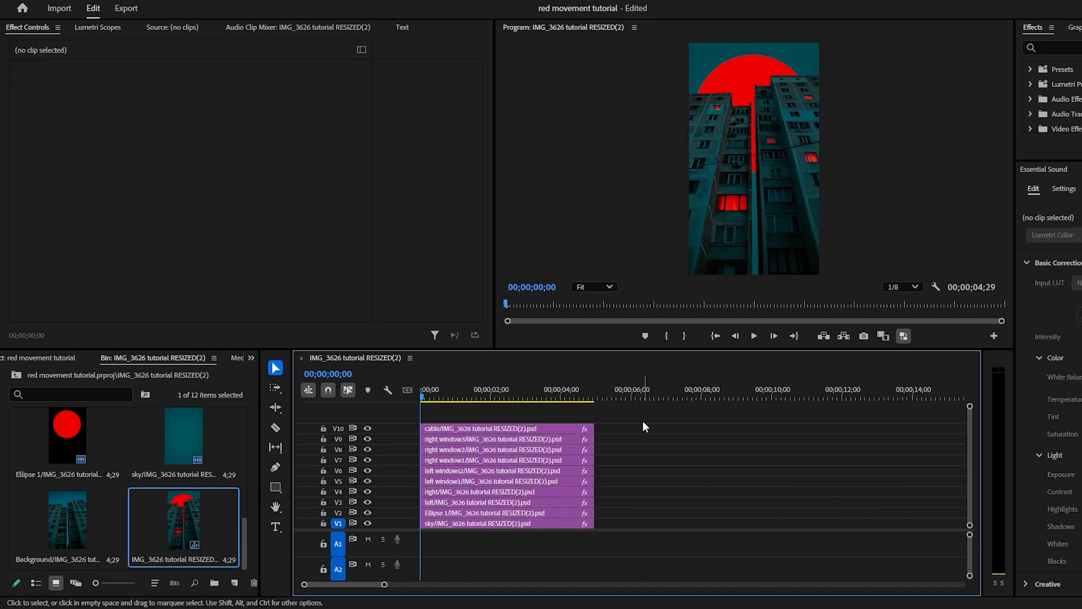
Give all the stacked building clips the Caribbean label color
{"action": "right_click", "coordinate": [539, 476]}
{"action": "mouse_move", "coordinate": [724, 369]}
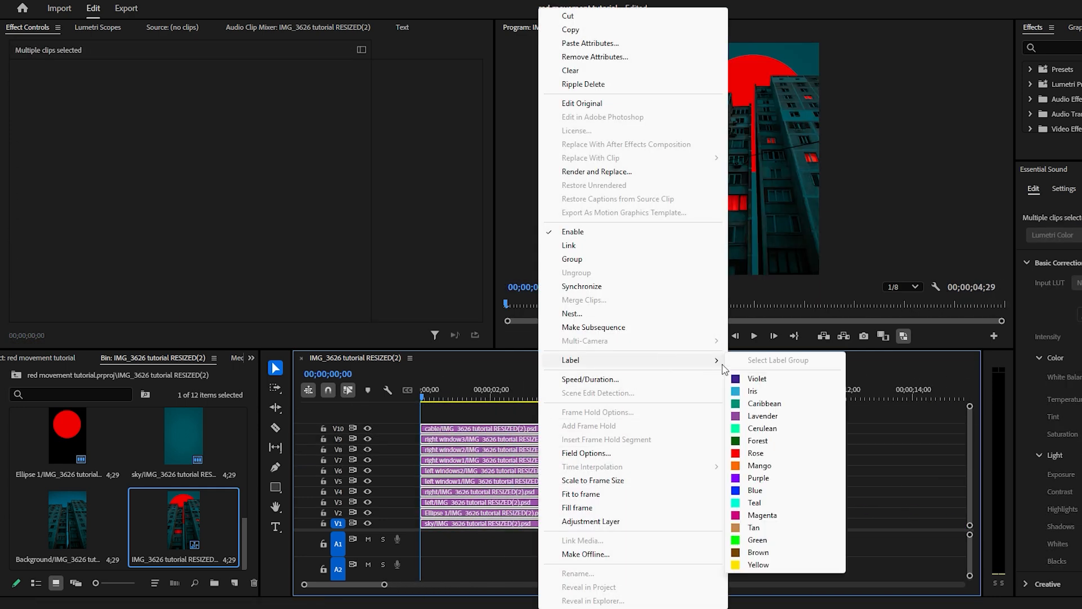
{"action": "left_click", "coordinate": [764, 403]}
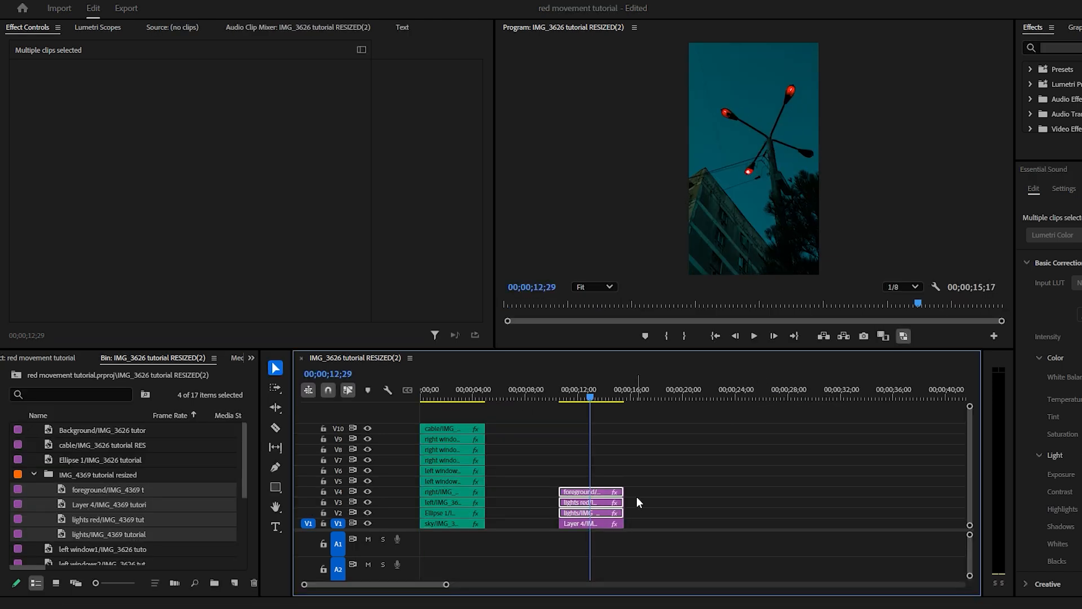
Scrub through the street lamp clips and review the sequence against the full Brutus Instrumental track
{"action": "left_click_drag", "start_coordinate": [590, 397], "coordinate": [604, 396]}
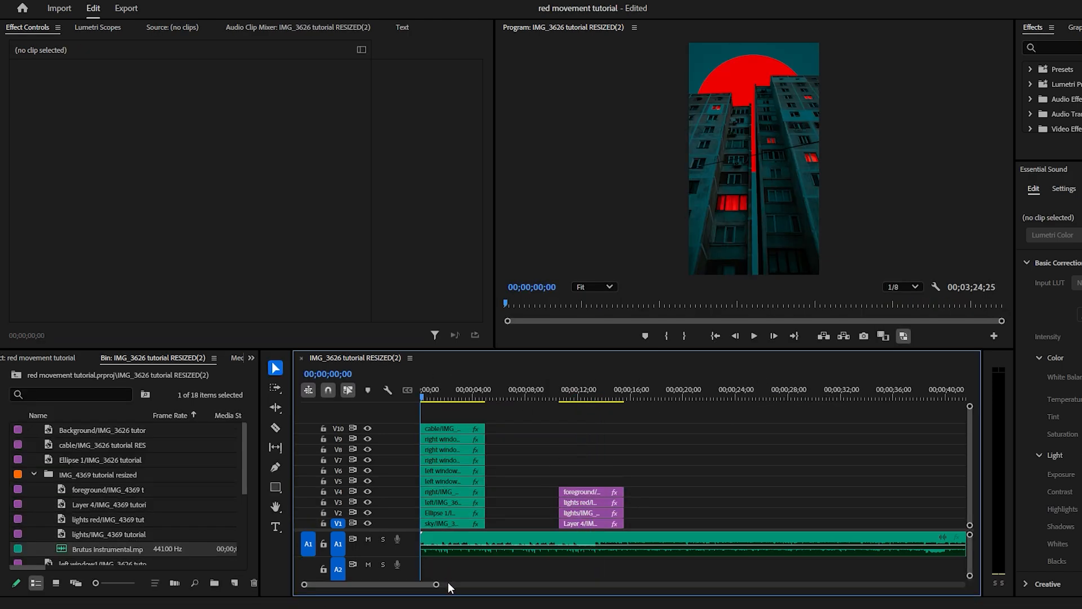
{"action": "left_click_drag", "start_coordinate": [437, 586], "coordinate": [573, 586]}
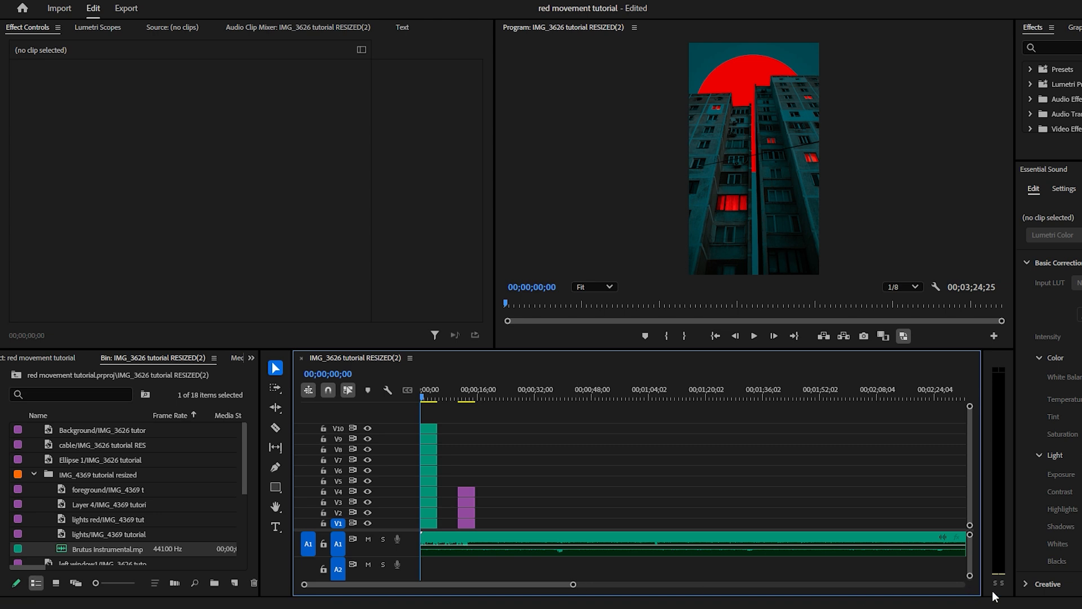
{"action": "left_click_drag", "start_coordinate": [426, 398], "coordinate": [465, 414]}
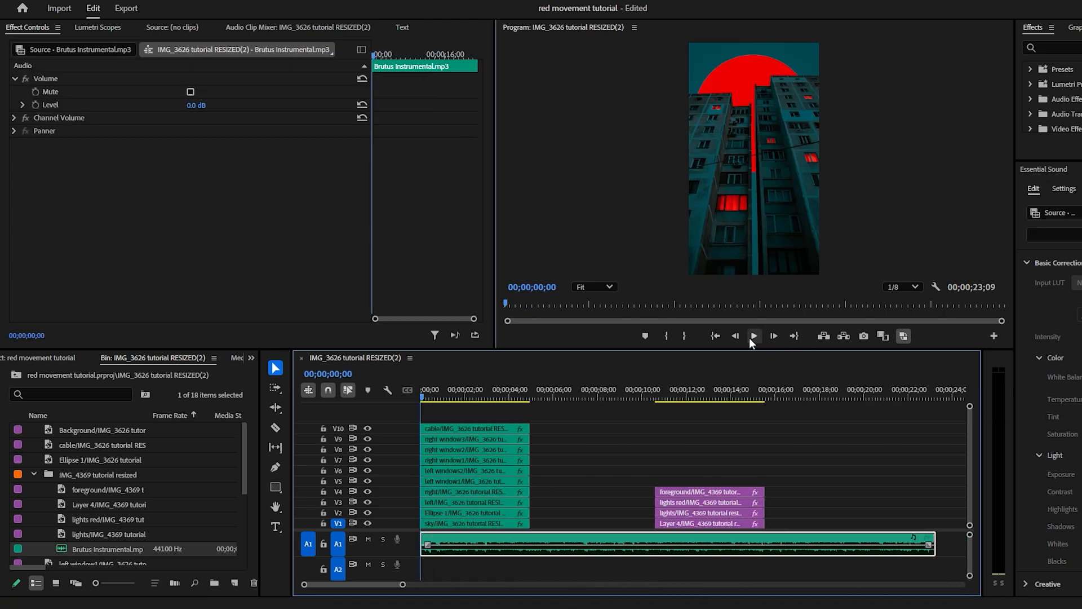
Trim 13 frames off the start of the Brutus Instrumental audio clip and move it back to the sequence start
{"action": "left_click", "coordinate": [753, 336]}
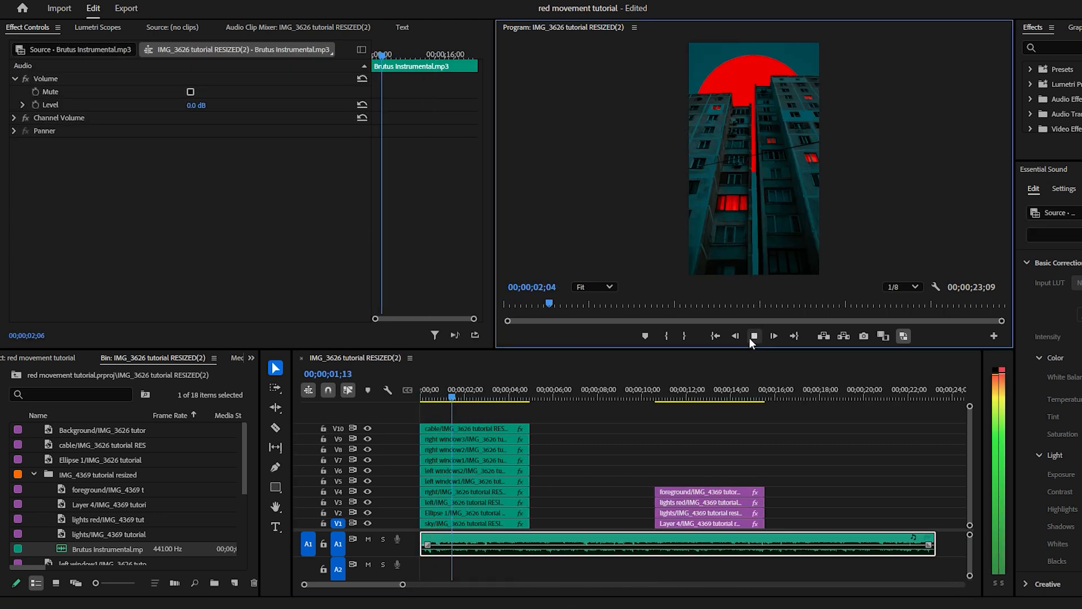
{"action": "left_click_drag", "start_coordinate": [549, 415], "coordinate": [522, 523]}
{"action": "left_click_drag", "start_coordinate": [563, 397], "coordinate": [430, 398]}
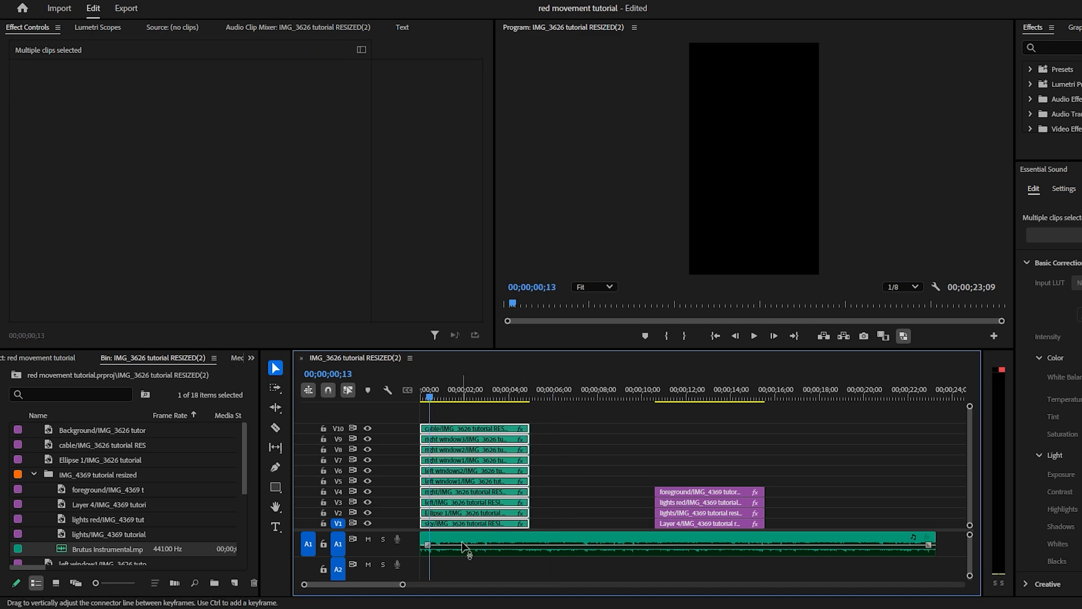
{"action": "left_click_drag", "start_coordinate": [421, 546], "coordinate": [431, 547]}
{"action": "left_click_drag", "start_coordinate": [461, 546], "coordinate": [452, 546]}
Play the sequence to find the cut point, and shorten all stacked building clips to end at 00;00;03;11
{"action": "left_click", "coordinate": [752, 337]}
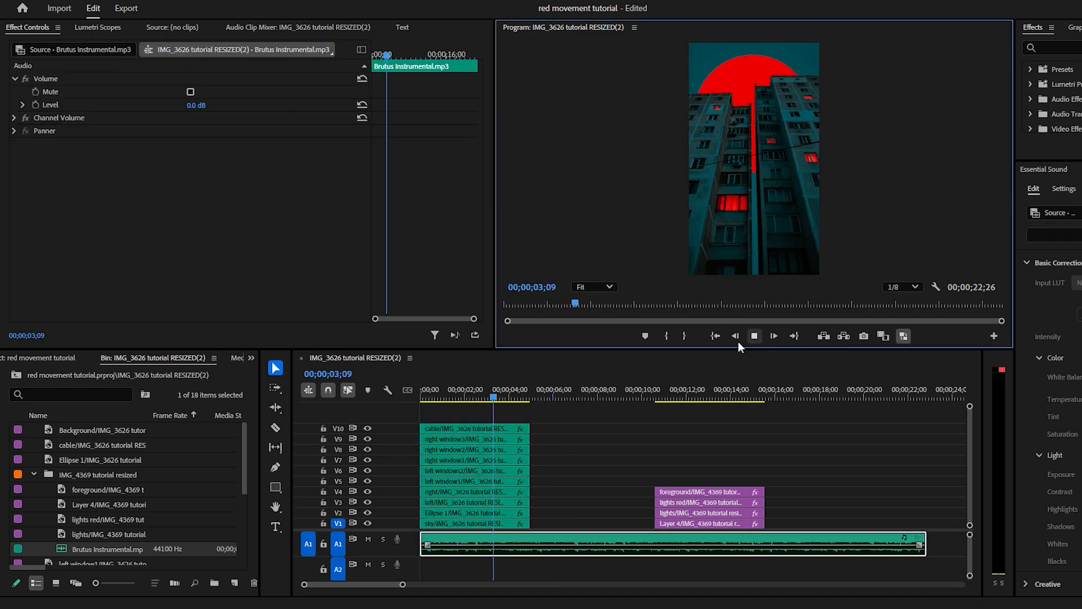
{"action": "key", "text": "space"}
{"action": "left_click_drag", "start_coordinate": [537, 416], "coordinate": [521, 525]}
{"action": "left_click_drag", "start_coordinate": [528, 524], "coordinate": [497, 524]}
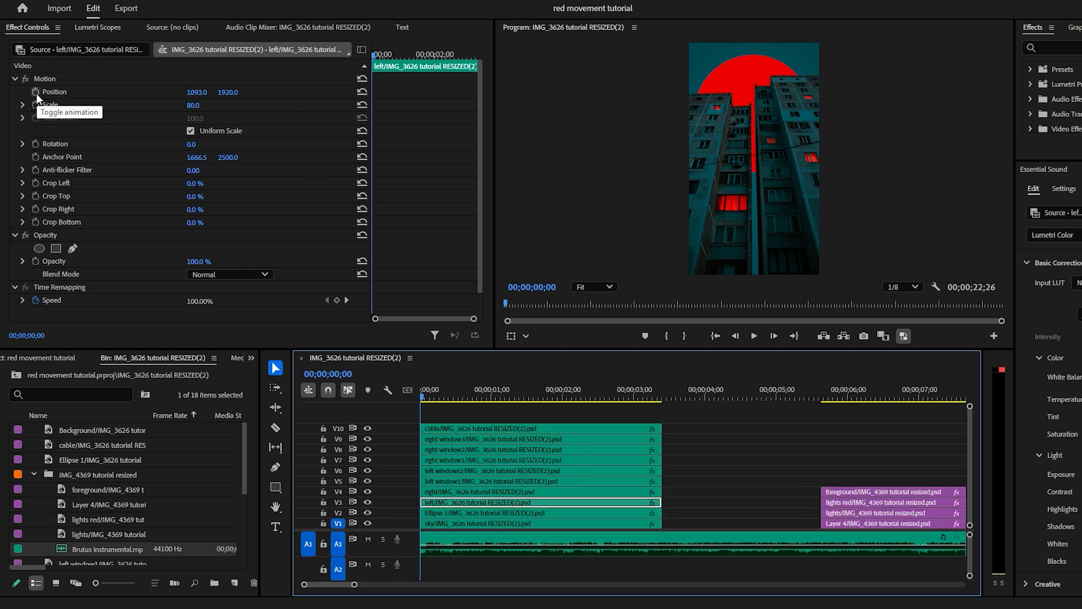
Add Position and Rotation keyframes to the left building clip and place both at the clip's first frame
{"action": "left_click", "coordinate": [378, 53]}
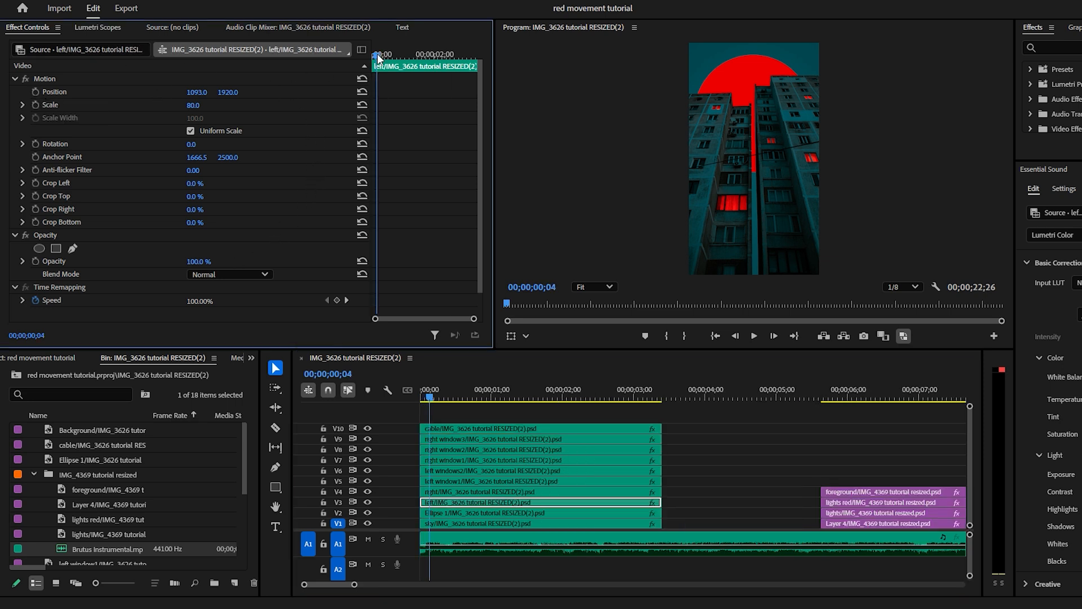
{"action": "left_click", "coordinate": [37, 93]}
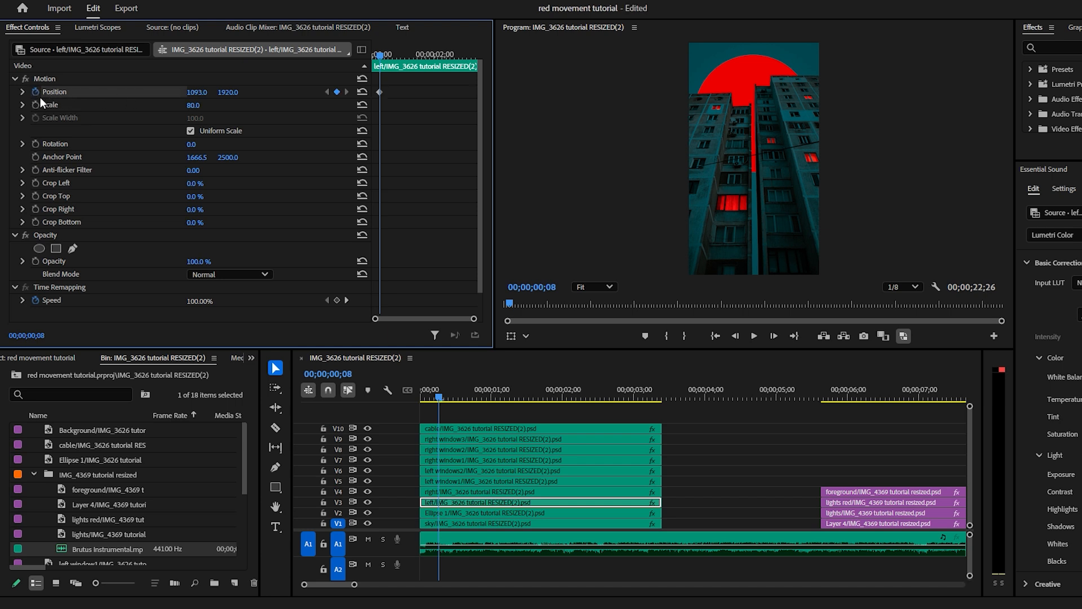
{"action": "left_click", "coordinate": [33, 144]}
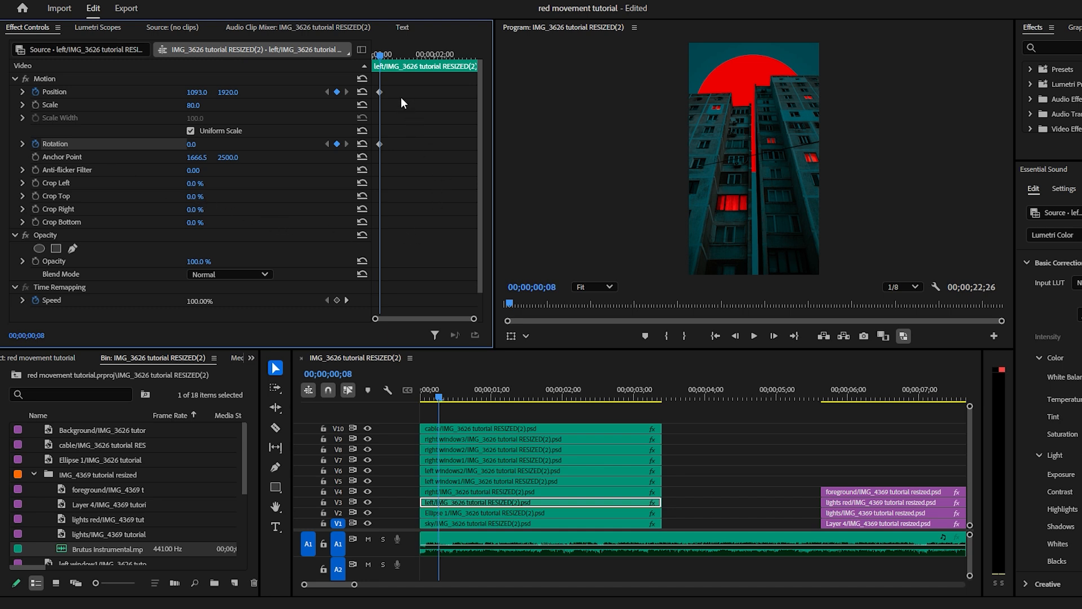
{"action": "left_click_drag", "start_coordinate": [399, 86], "coordinate": [374, 150]}
{"action": "left_click_drag", "start_coordinate": [379, 144], "coordinate": [371, 145]}
Keyframe the left building at the clip's end with Position X 951 and Rotation about -1°, and review the movement
{"action": "left_click_drag", "start_coordinate": [381, 55], "coordinate": [471, 124]}
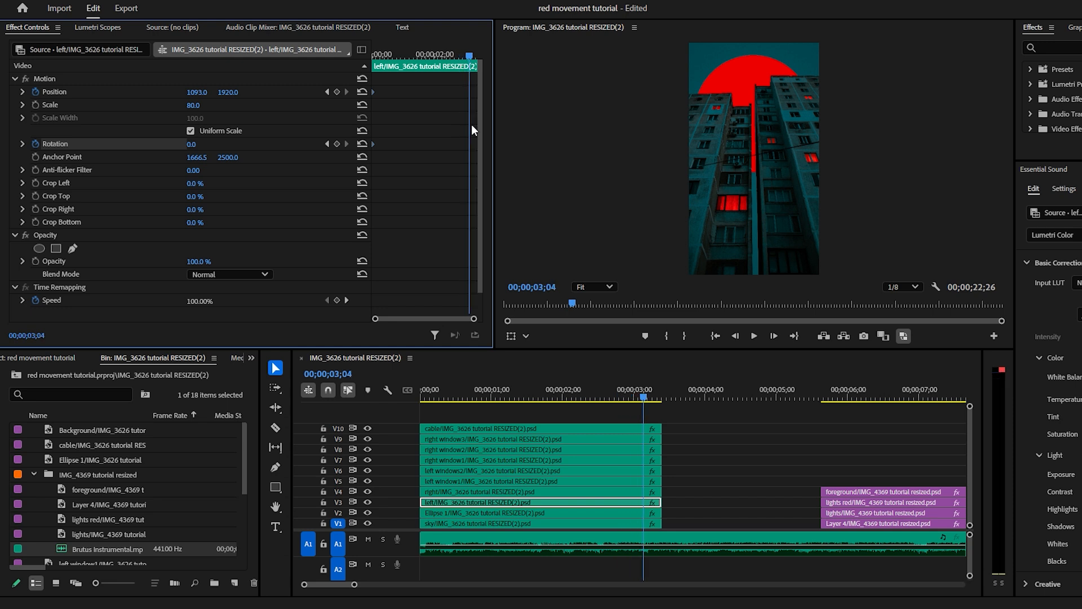
{"action": "left_click", "coordinate": [337, 143]}
{"action": "left_click_drag", "start_coordinate": [196, 92], "coordinate": [127, 92]}
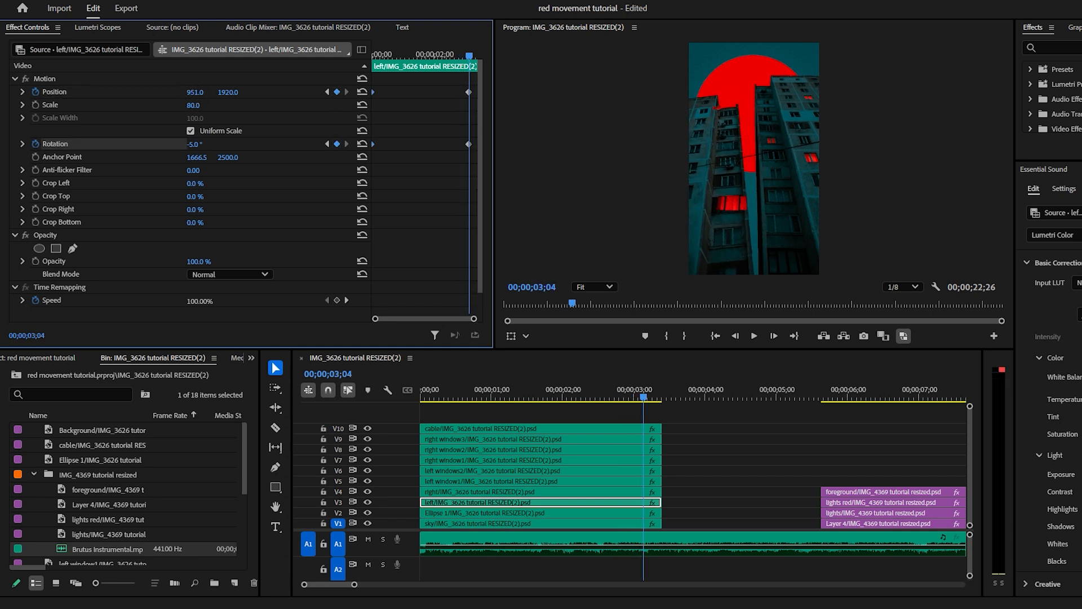
{"action": "left_click_drag", "start_coordinate": [193, 144], "coordinate": [194, 145]}
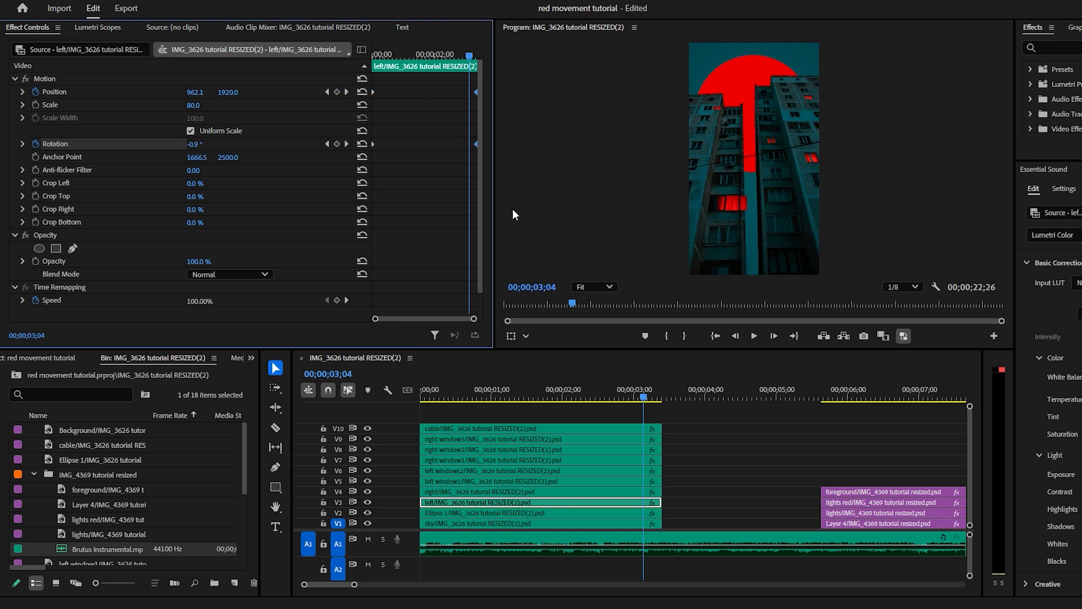
{"action": "left_click_drag", "start_coordinate": [624, 396], "coordinate": [406, 416]}
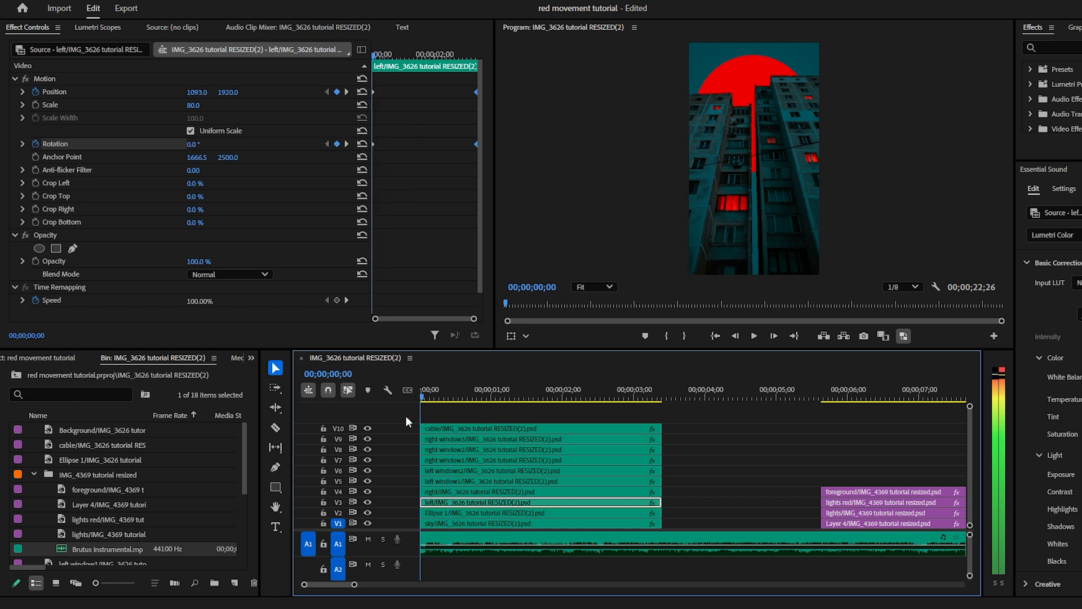
Enable Position and Rotation keyframes at the first frame of the right building clip
{"action": "left_click", "coordinate": [457, 492]}
{"action": "left_click", "coordinate": [35, 92]}
{"action": "left_click", "coordinate": [35, 143]}
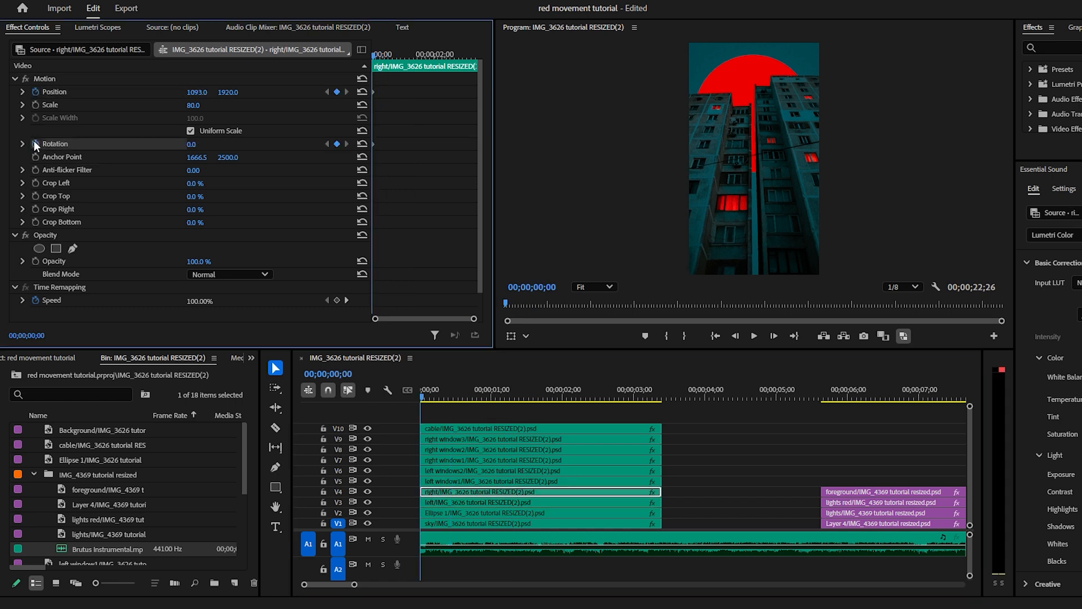
Keyframe the right building near the clip's end with Rotation 1° and Position X 1153, and return to the sequence start
{"action": "left_click_drag", "start_coordinate": [375, 56], "coordinate": [420, 86]}
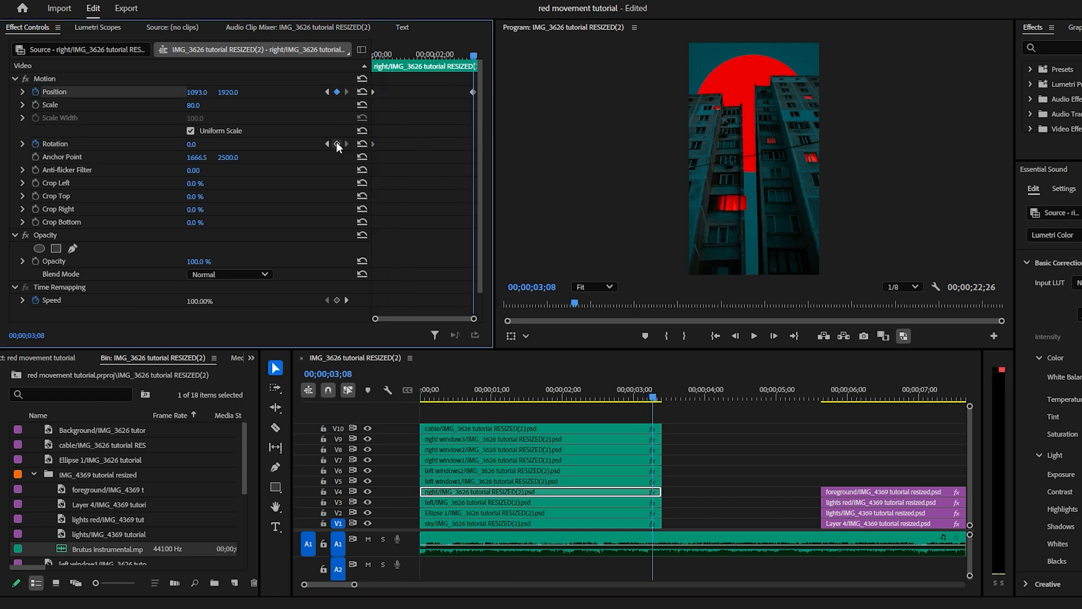
{"action": "left_click", "coordinate": [442, 502]}
{"action": "left_click", "coordinate": [443, 492]}
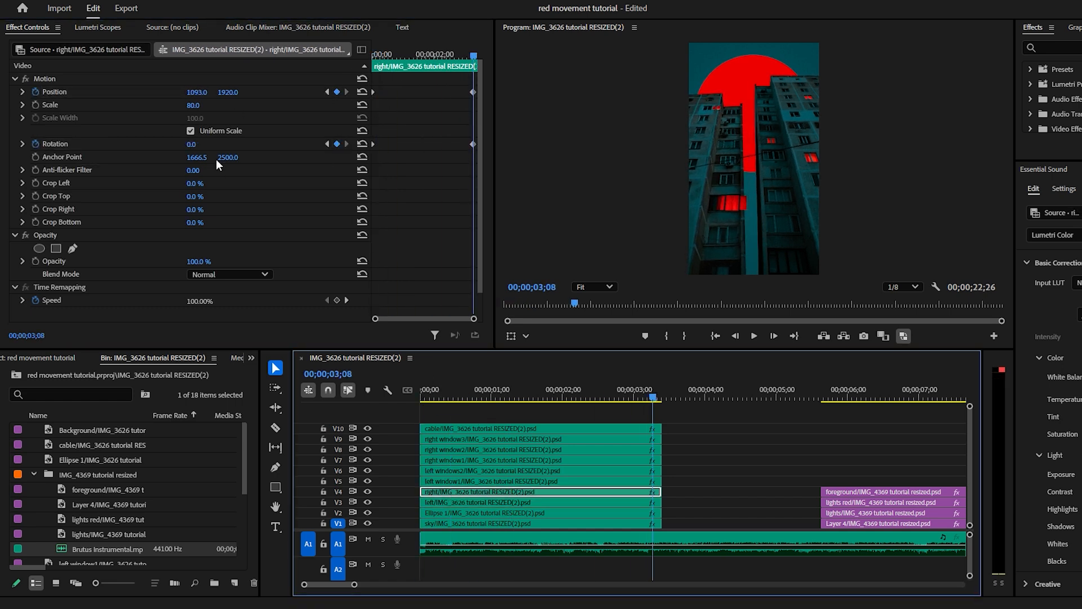
{"action": "left_click", "coordinate": [196, 145]}
{"action": "type", "text": "1"}
{"action": "key", "text": "Return"}
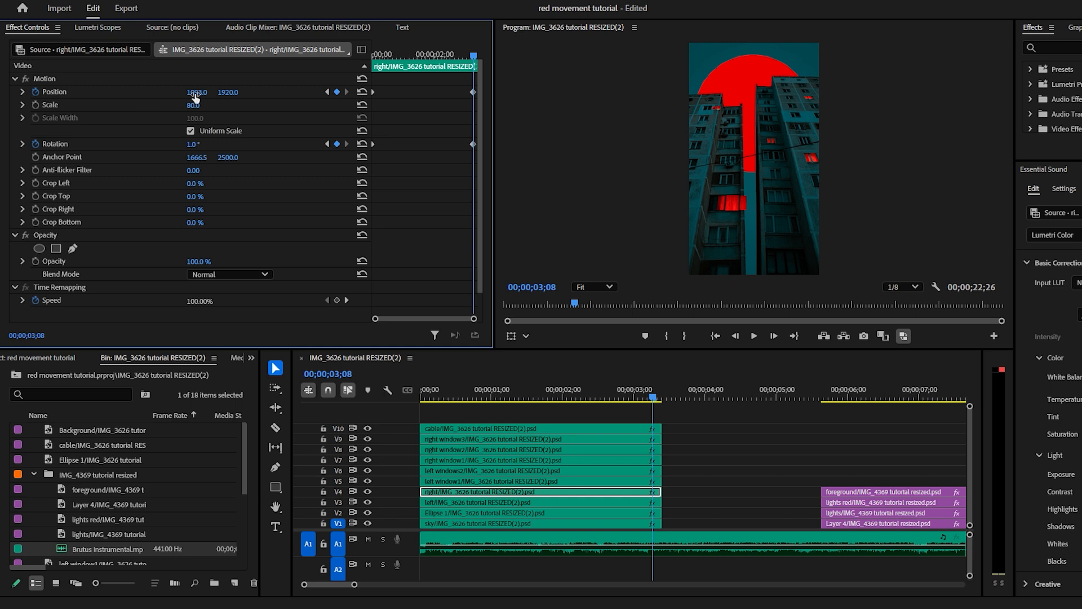
{"action": "left_click_drag", "start_coordinate": [195, 94], "coordinate": [210, 94]}
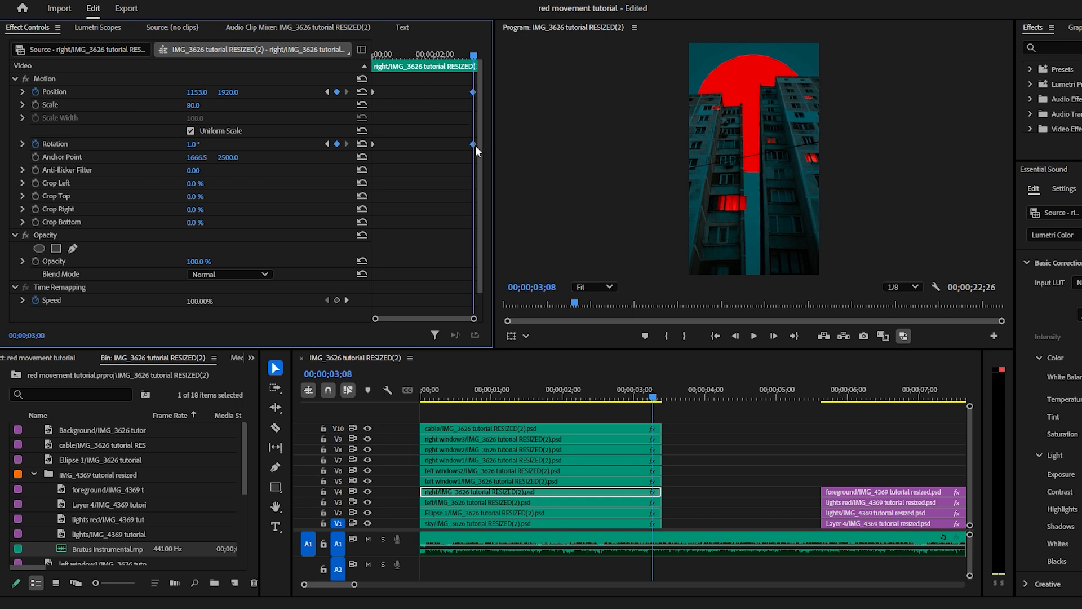
{"action": "left_click_drag", "start_coordinate": [603, 402], "coordinate": [632, 421]}
{"action": "key", "text": "Home"}
Paste only the left building's Motion attributes onto the left window1 and left windows2 clips, and play back the result
{"action": "left_click_drag", "start_coordinate": [674, 469], "coordinate": [630, 484]}
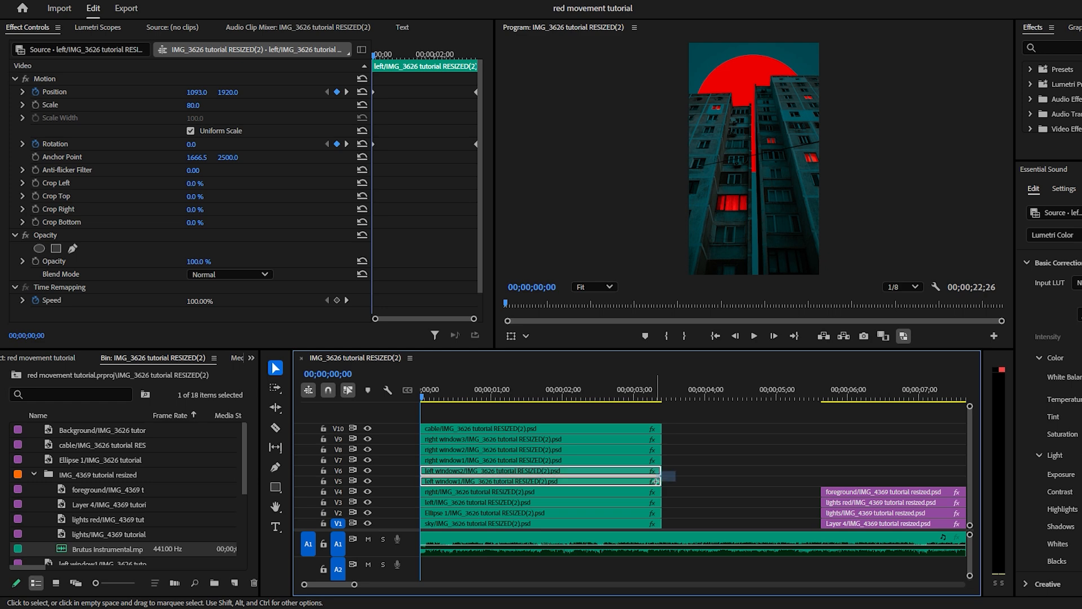
{"action": "right_click", "coordinate": [579, 480]}
{"action": "left_click", "coordinate": [613, 43]}
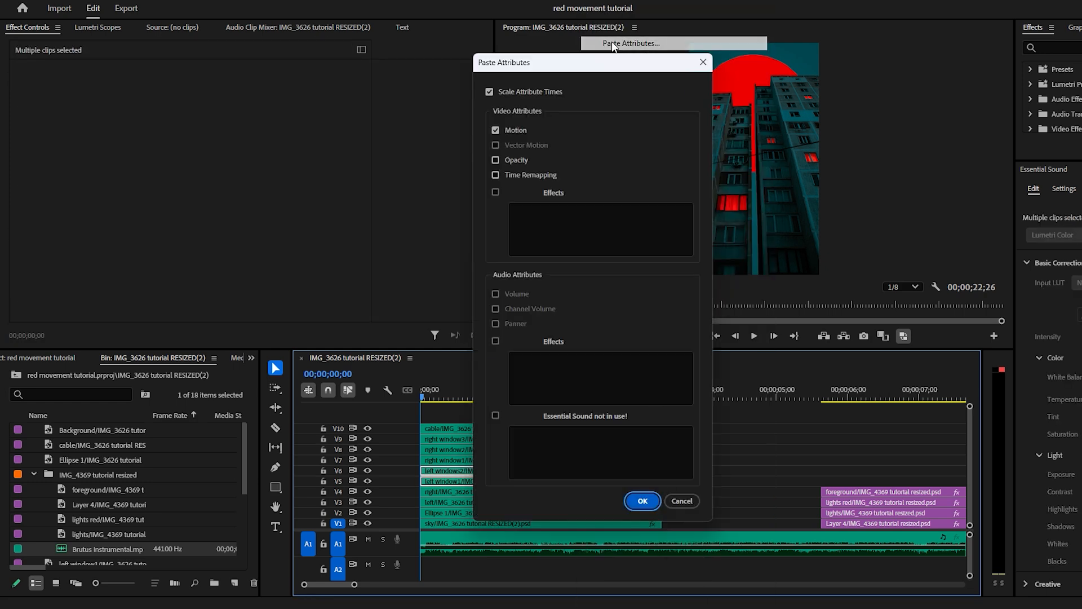
{"action": "left_click", "coordinate": [639, 500]}
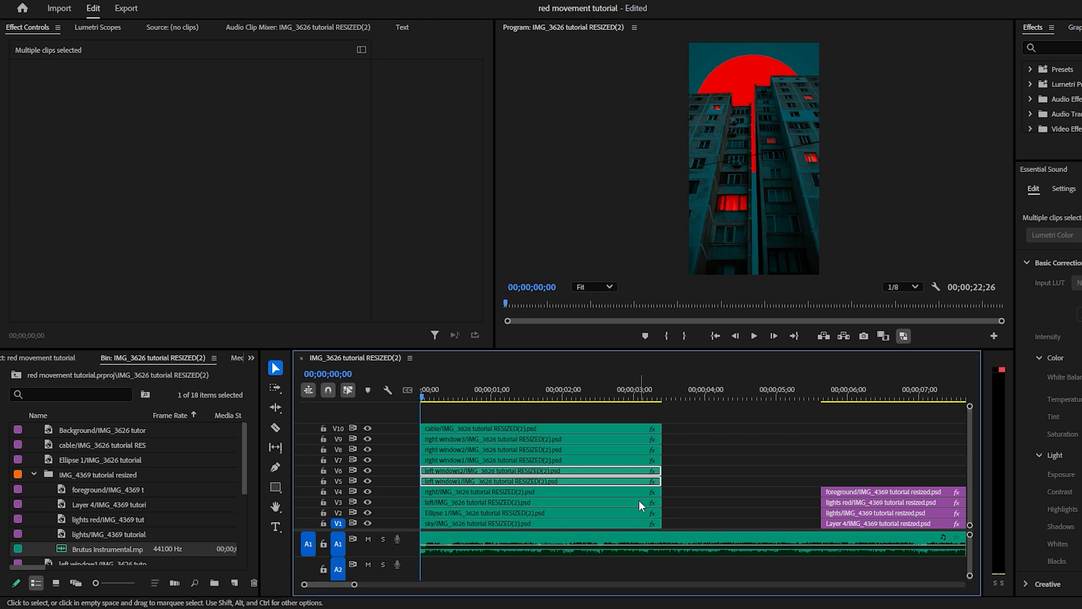
{"action": "left_click", "coordinate": [754, 336]}
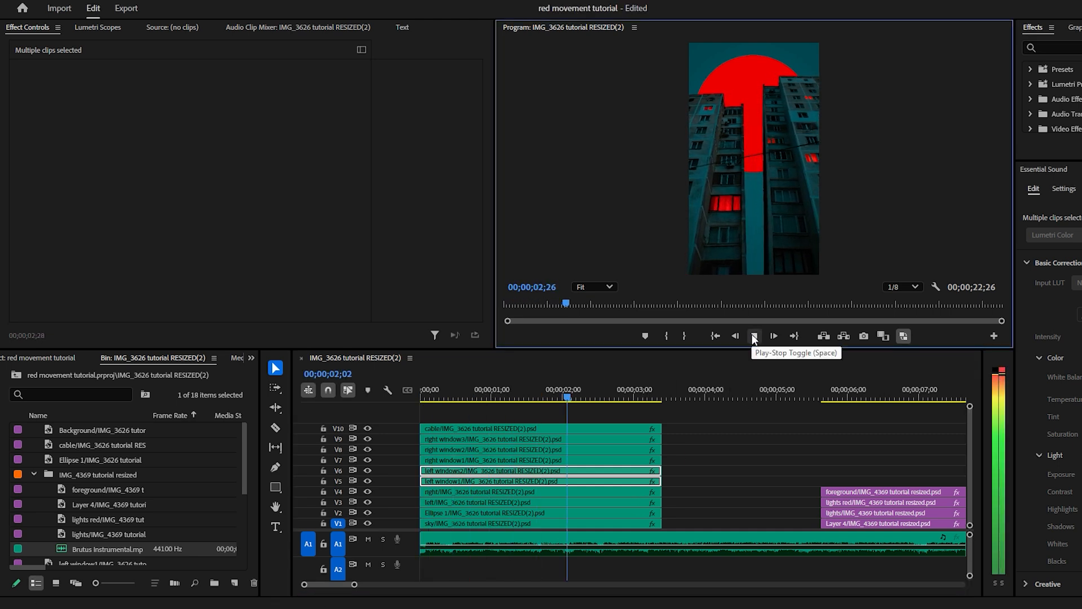
{"action": "left_click", "coordinate": [753, 335]}
Paste the right building clip's motion attributes onto the three right window clips
{"action": "left_click", "coordinate": [466, 493]}
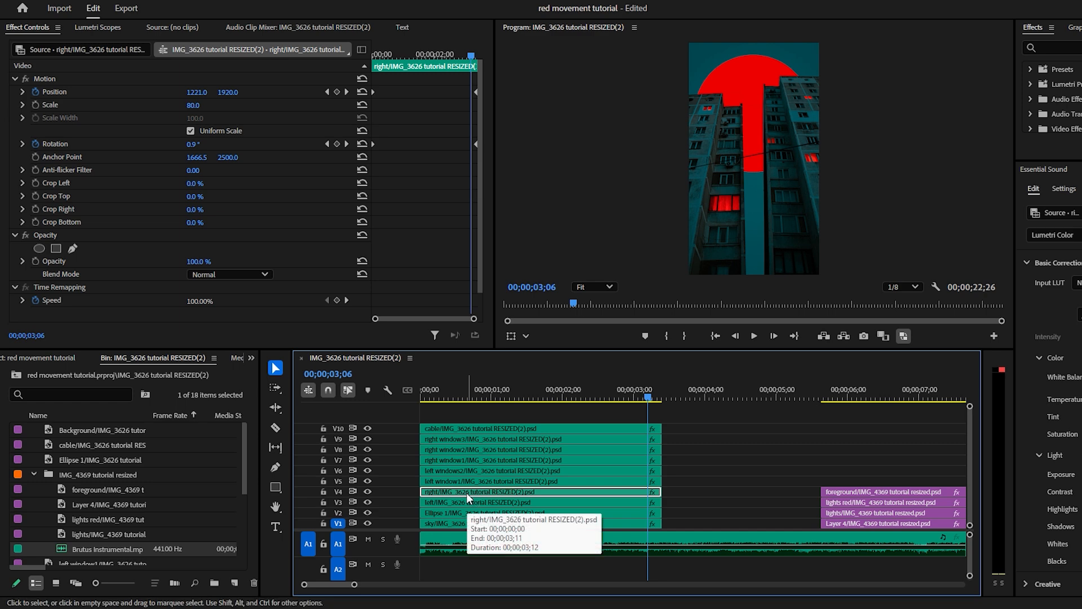
{"action": "left_click_drag", "start_coordinate": [674, 442], "coordinate": [643, 467]}
{"action": "right_click", "coordinate": [643, 466]}
{"action": "left_click", "coordinate": [654, 41]}
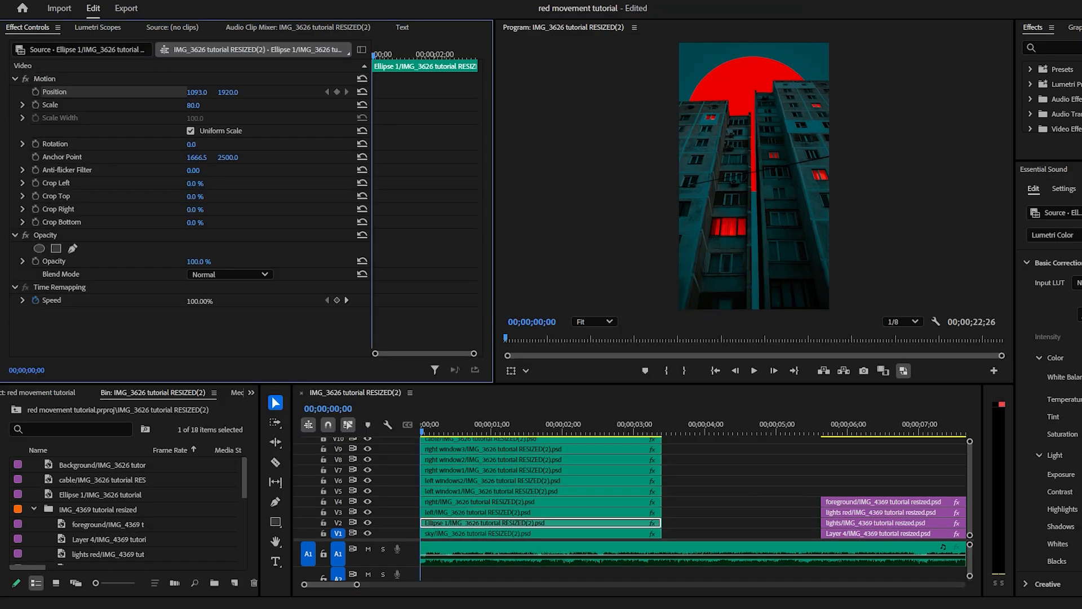
Animate the Ellipse 1 sun from Position 1093, 2121 and Scale 69 at the clip start to 1093, 1920 and Scale 80 at its end
{"action": "left_click_drag", "start_coordinate": [377, 55], "coordinate": [469, 83]}
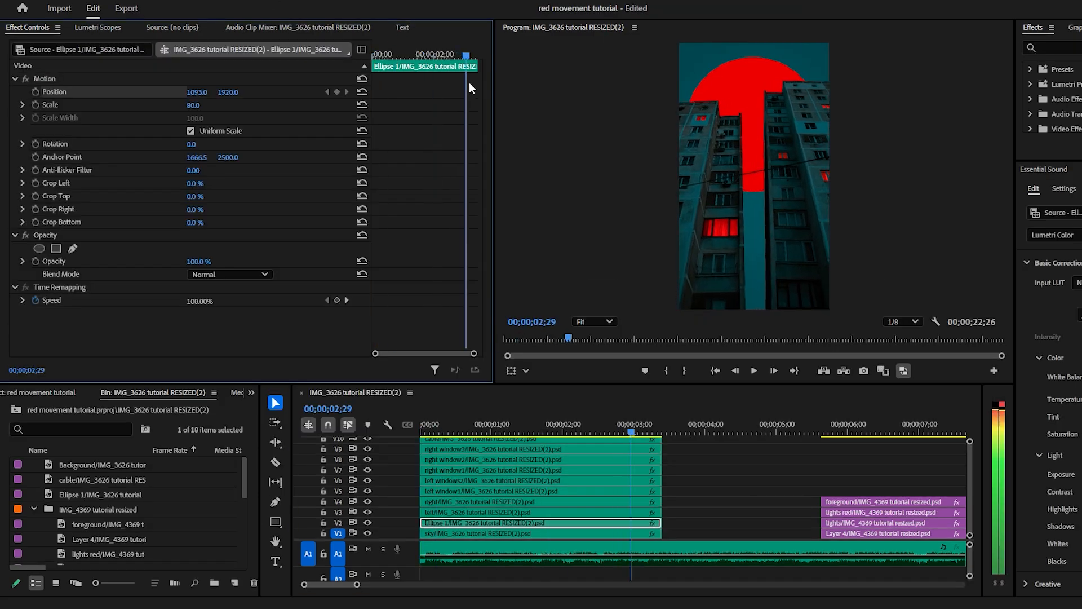
{"action": "left_click", "coordinate": [34, 104]}
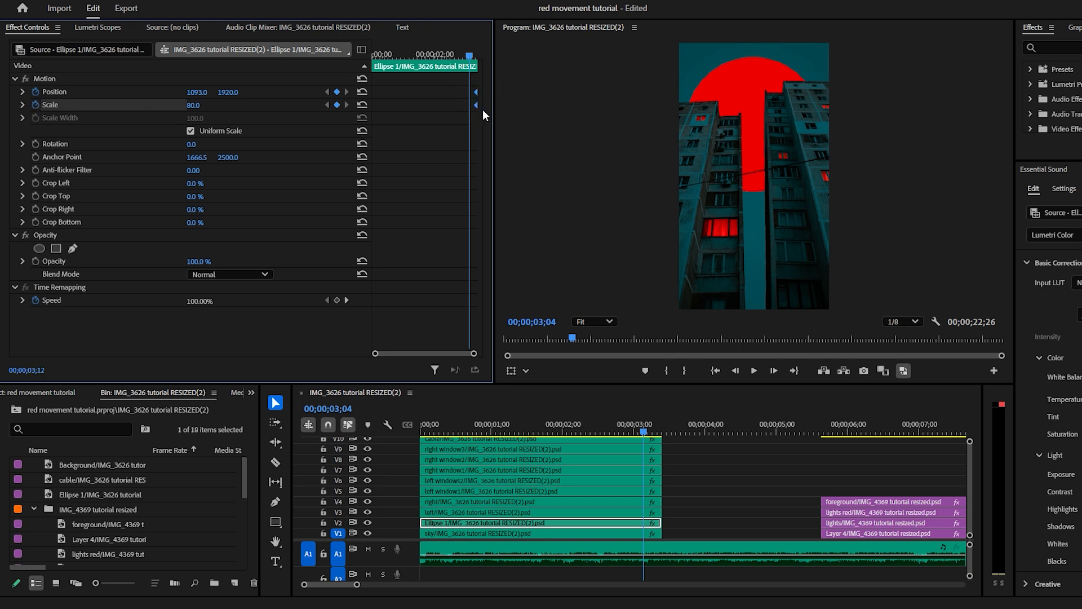
{"action": "left_click_drag", "start_coordinate": [467, 48], "coordinate": [369, 80]}
{"action": "left_click", "coordinate": [337, 91]}
{"action": "left_click", "coordinate": [336, 105]}
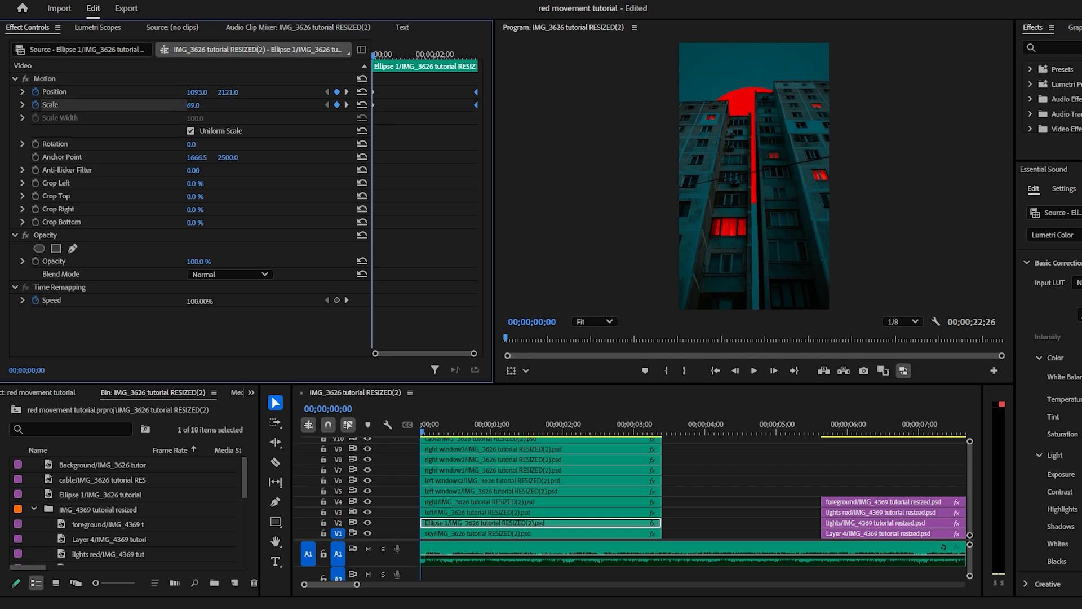
{"action": "left_click", "coordinate": [753, 372]}
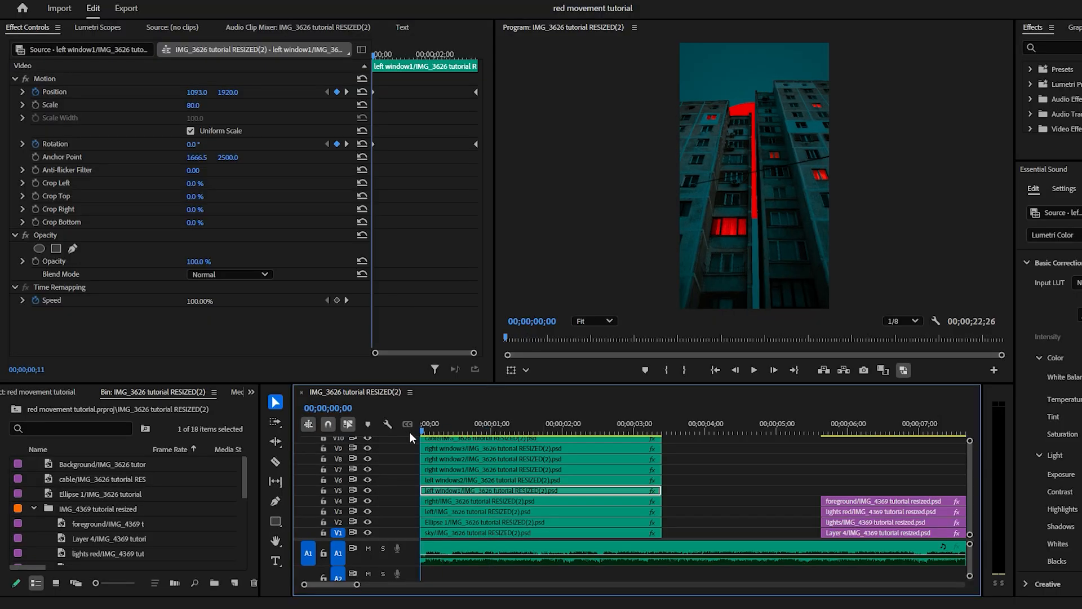
{"action": "mouse_move", "coordinate": [409, 431]}
{"action": "left_mouse_down"}
{"action": "mouse_move", "coordinate": [604, 437]}
{"action": "mouse_move", "coordinate": [415, 452]}
{"action": "left_mouse_up"}
{"action": "left_click_drag", "start_coordinate": [422, 490], "coordinate": [503, 459]}
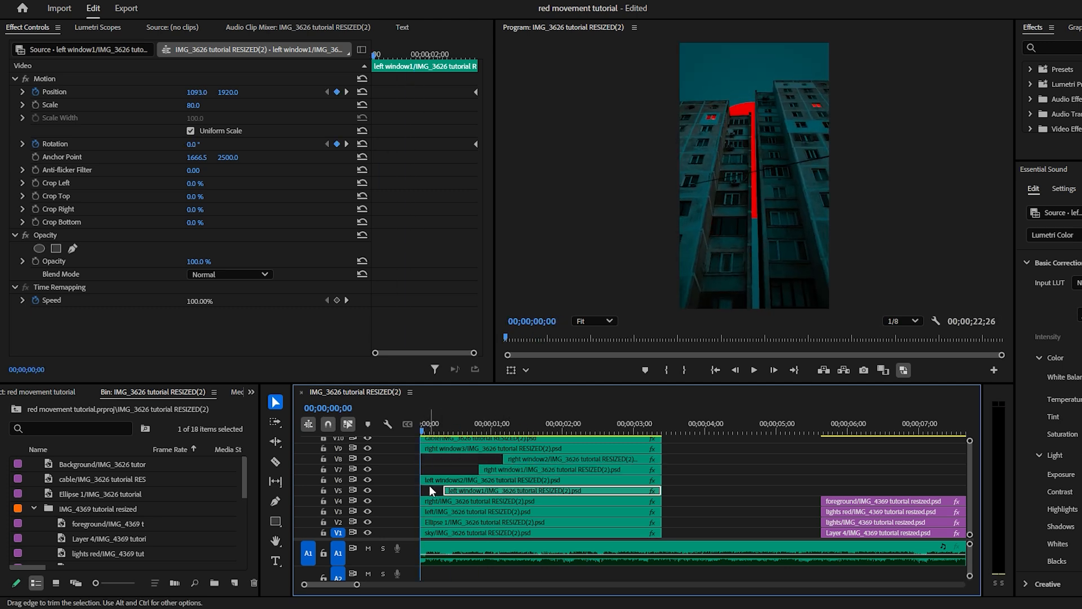
{"action": "key", "text": "ctrl+z"}
{"action": "key", "text": "ctrl+z"}
{"action": "key", "text": "ctrl+z"}
Keyframe the left window1 clip's Opacity to 0% at 00;00;00;02 and 100% at 00;00;00;12
{"action": "left_click_drag", "start_coordinate": [376, 56], "coordinate": [387, 56]}
{"action": "left_click", "coordinate": [35, 261]}
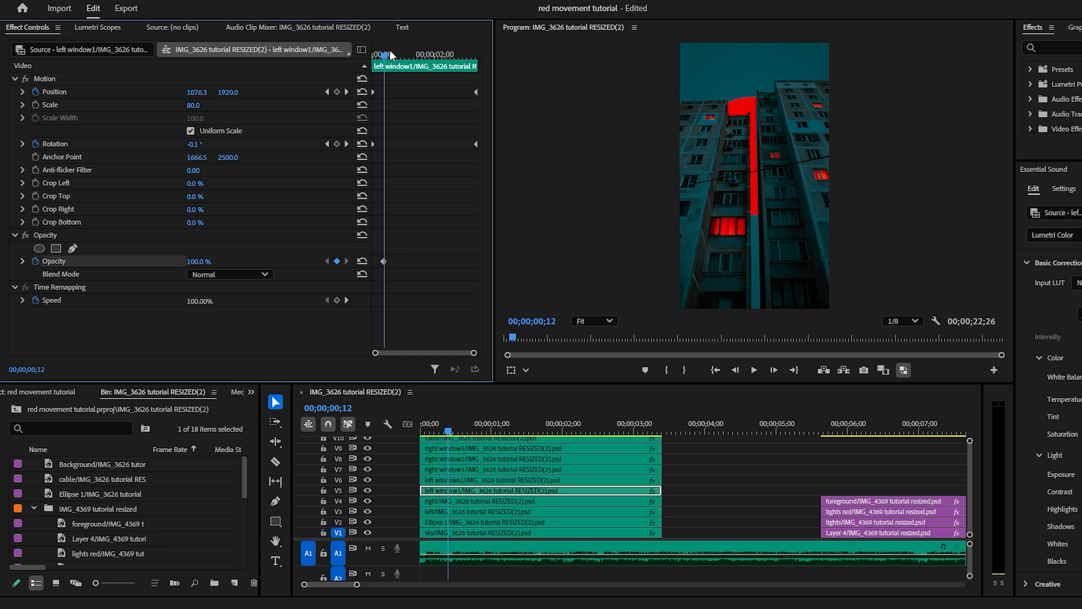
{"action": "left_click_drag", "start_coordinate": [391, 54], "coordinate": [377, 68]}
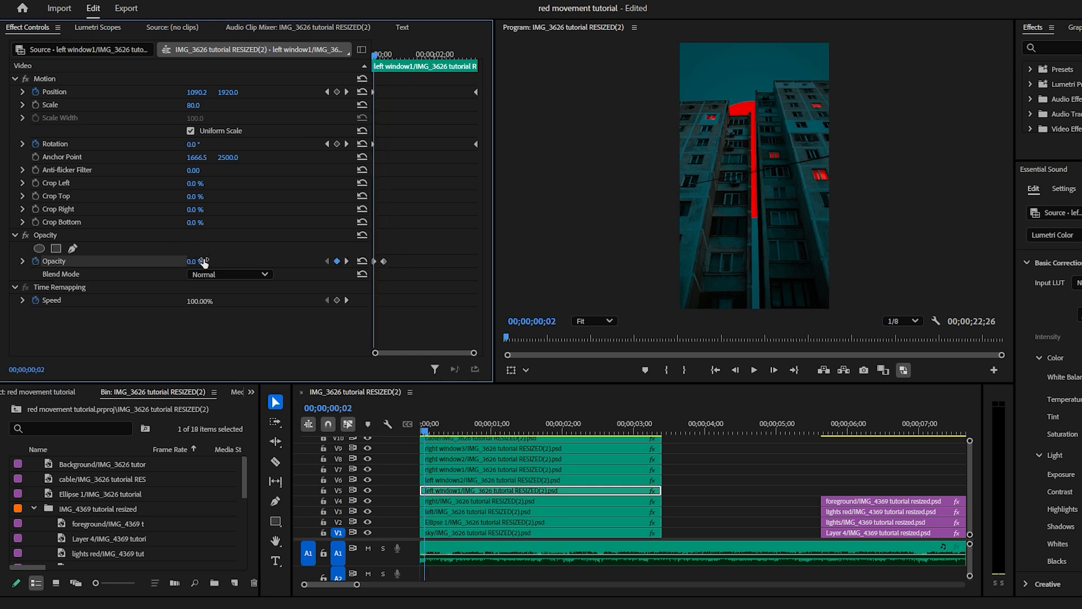
{"action": "key", "text": "space"}
Move the left window1 clip's 100% opacity keyframe to about one second, and play back the window's fade-in
{"action": "left_click_drag", "start_coordinate": [383, 261], "coordinate": [401, 261]}
{"action": "left_click_drag", "start_coordinate": [450, 424], "coordinate": [409, 428]}
{"action": "left_click", "coordinate": [755, 370]}
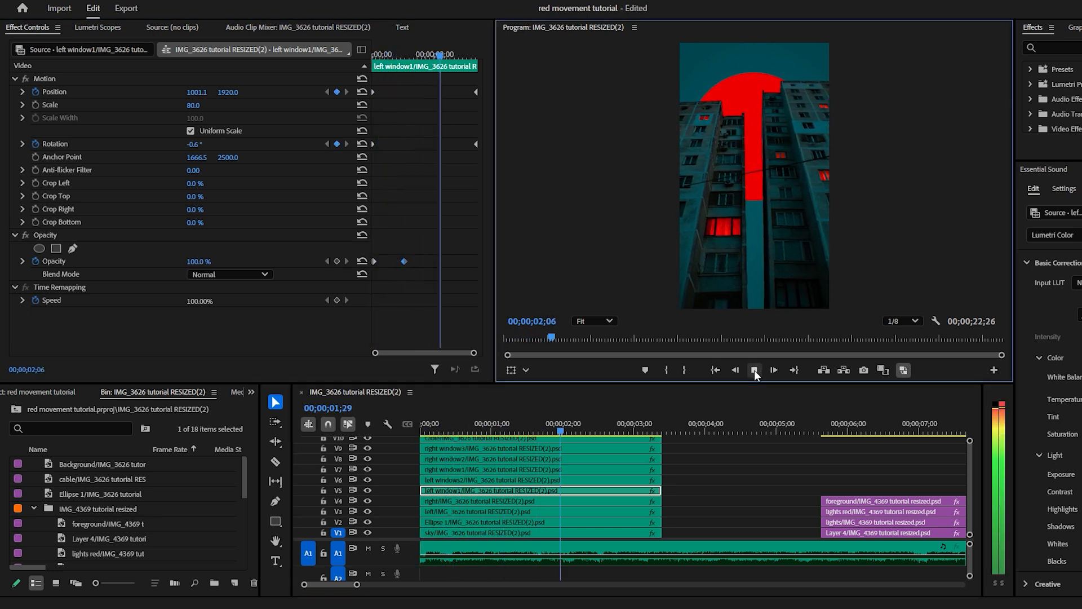
{"action": "left_click", "coordinate": [754, 370]}
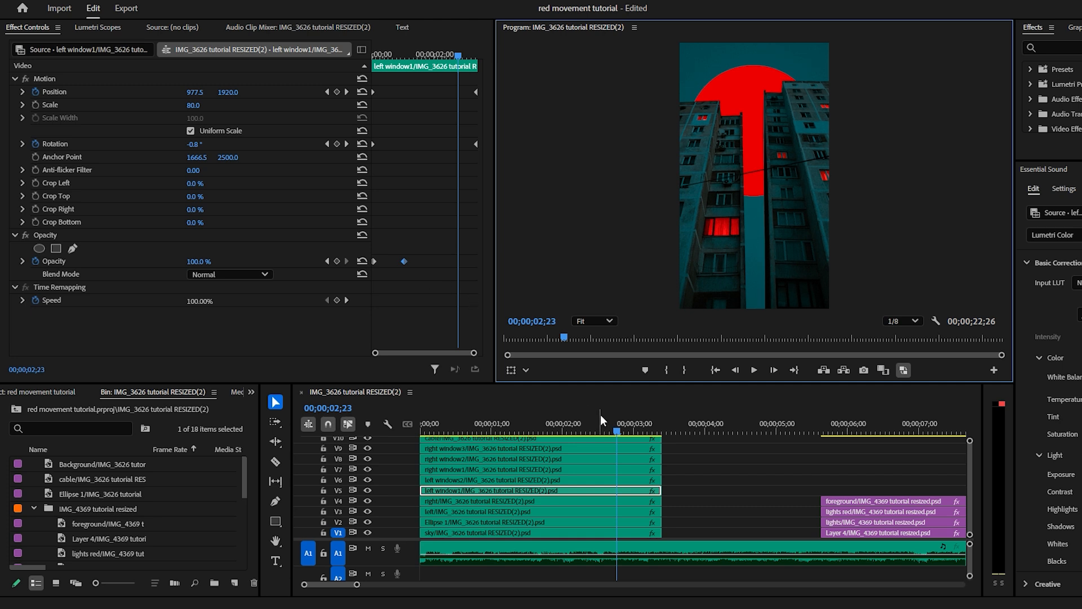
{"action": "left_click_drag", "start_coordinate": [610, 430], "coordinate": [458, 454]}
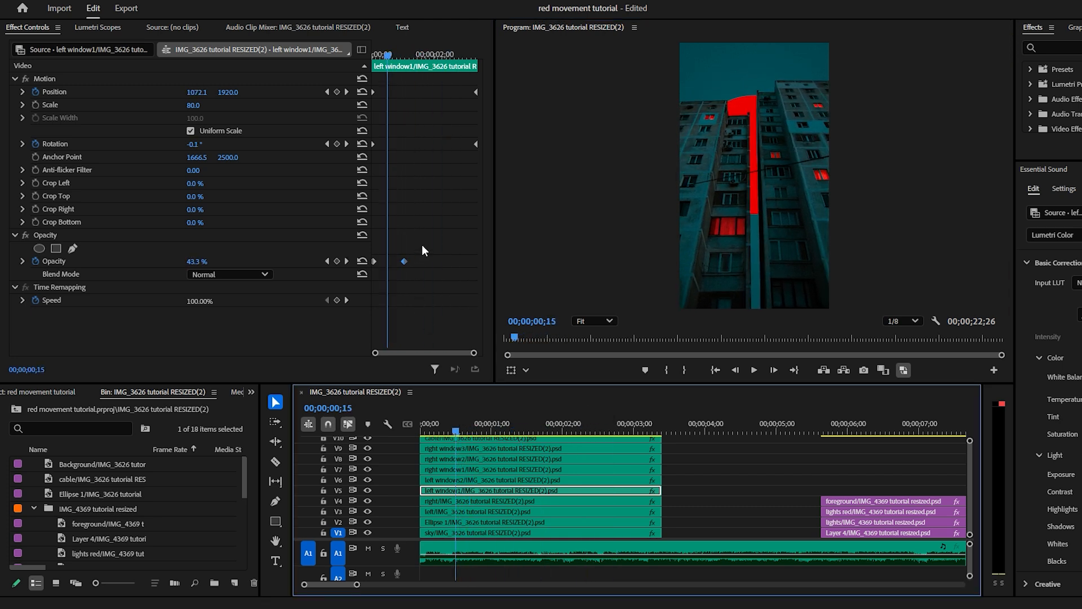
Change both opacity keyframes of the left window1 clip to Hold interpolation
{"action": "left_click_drag", "start_coordinate": [431, 234], "coordinate": [368, 271]}
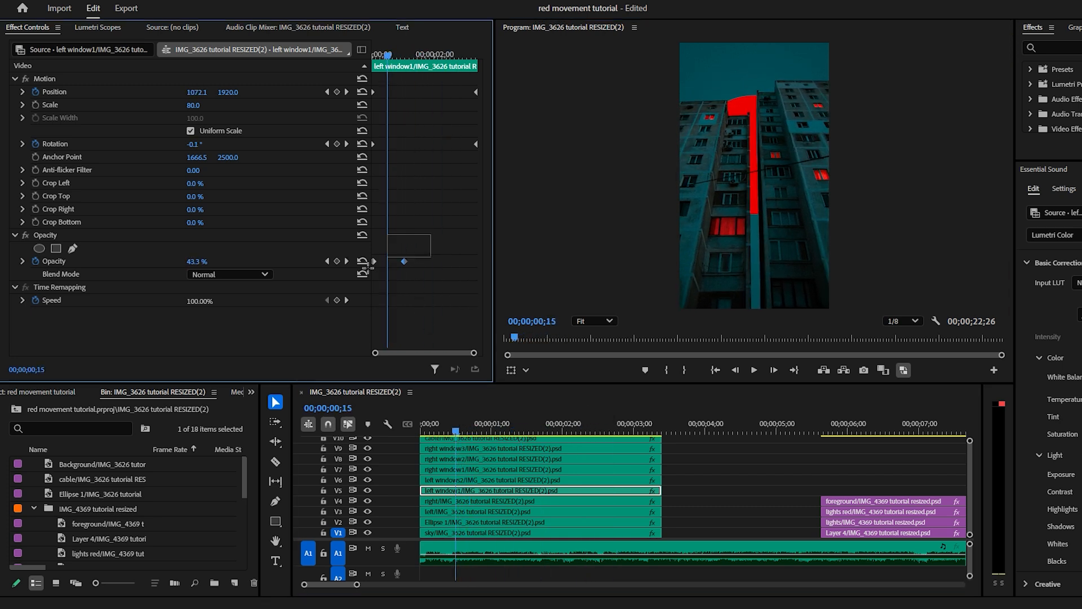
{"action": "right_click", "coordinate": [402, 261]}
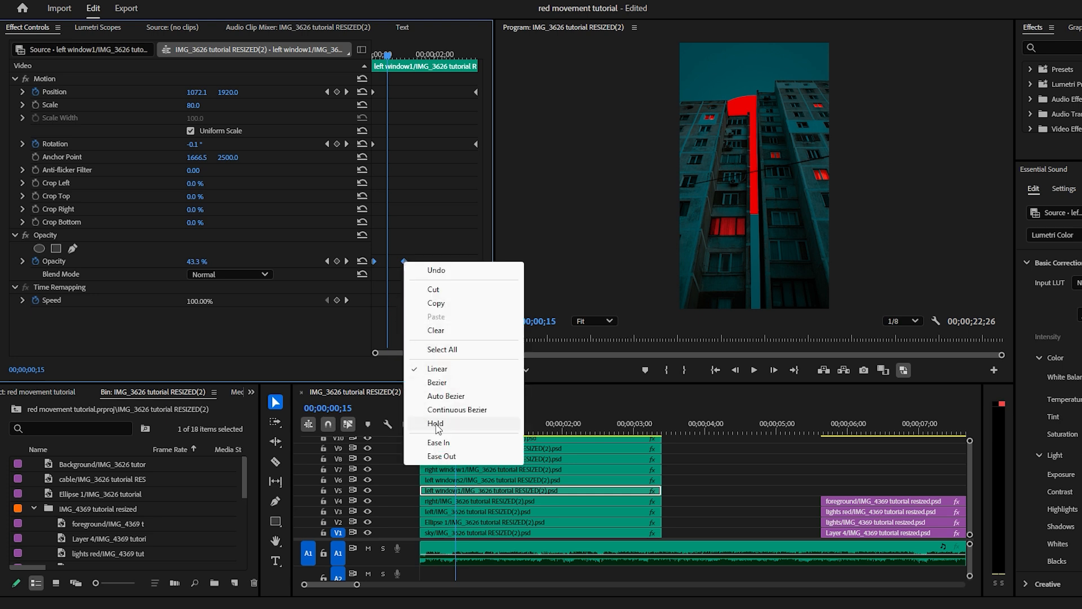
{"action": "left_click", "coordinate": [498, 427]}
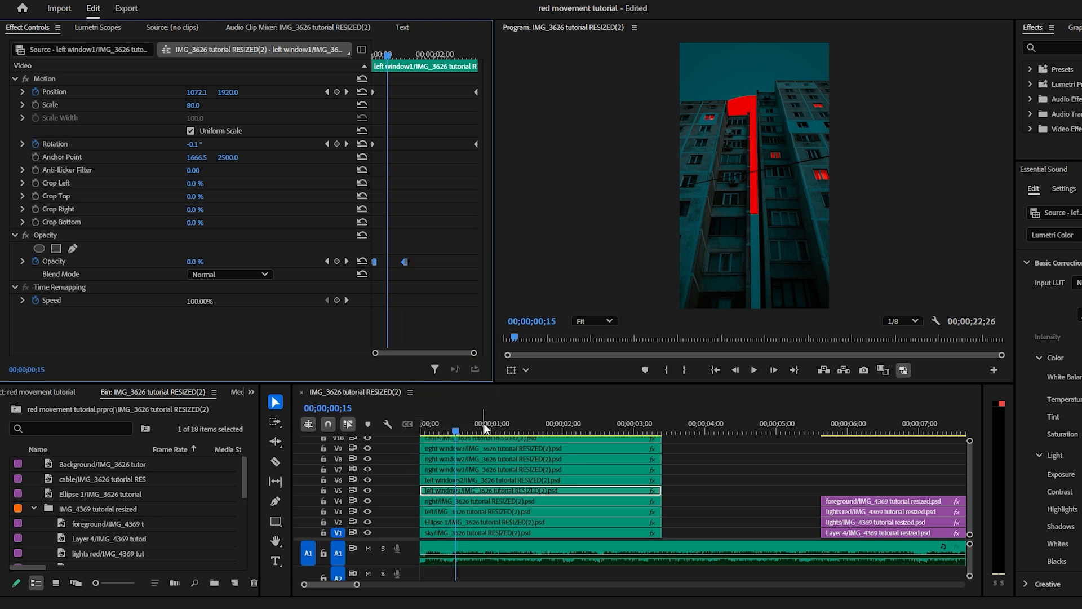
Play back the sequence from the start to review the left window switching on and the cable's movement
{"action": "left_click_drag", "start_coordinate": [458, 429], "coordinate": [420, 432]}
{"action": "key", "text": "space"}
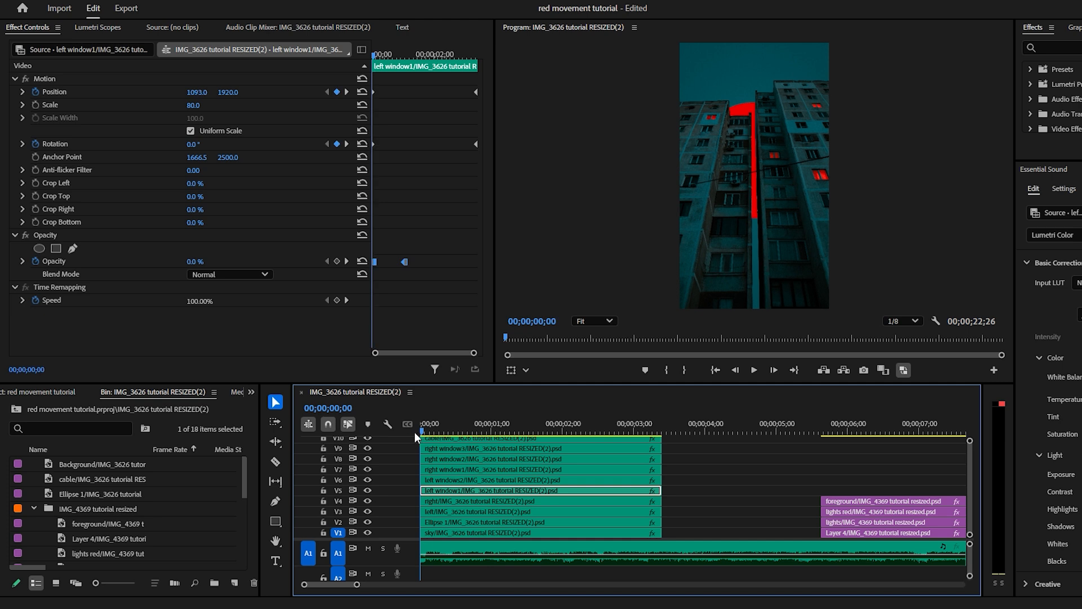
{"action": "left_click_drag", "start_coordinate": [516, 440], "coordinate": [415, 448]}
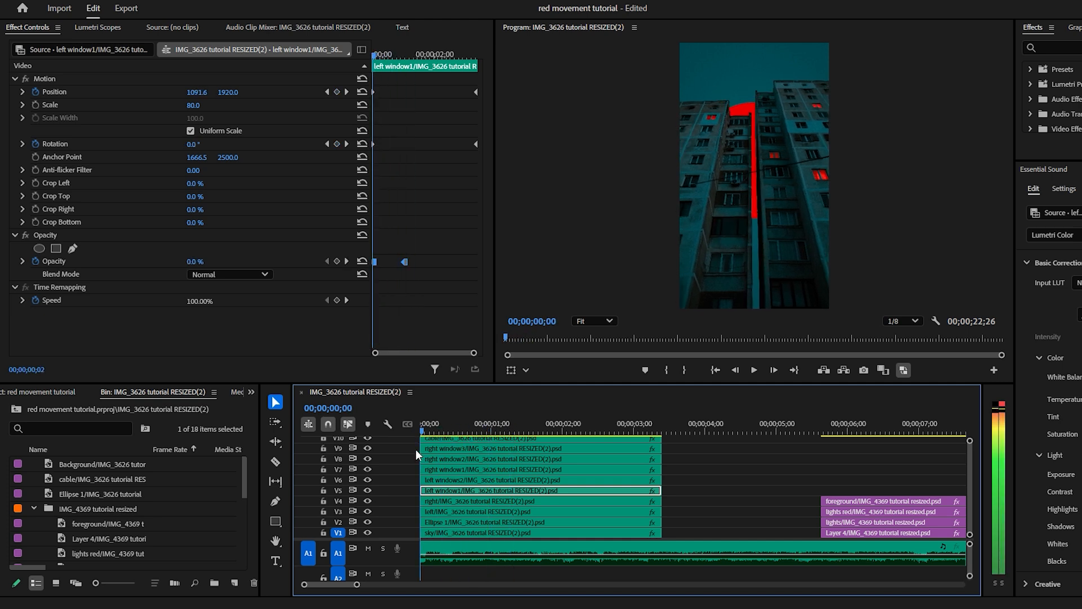
{"action": "left_click", "coordinate": [755, 371]}
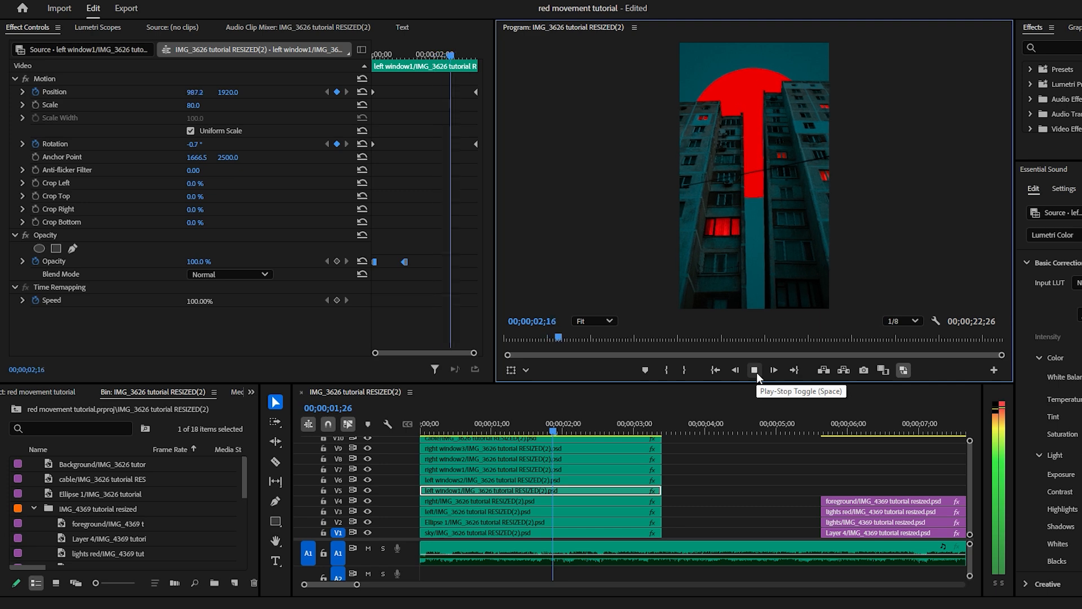
{"action": "left_click", "coordinate": [755, 371]}
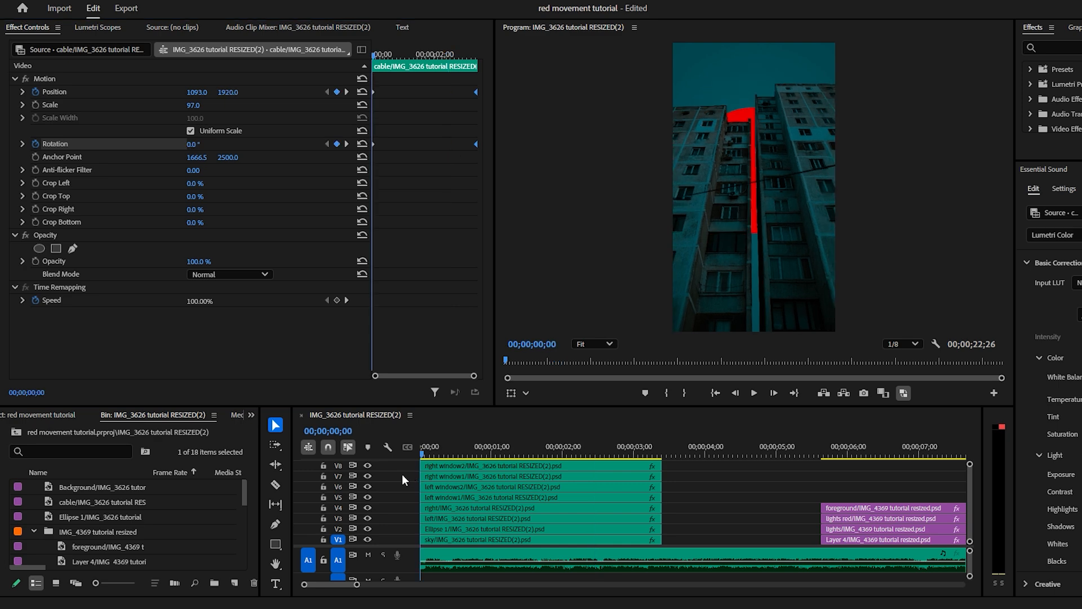
{"action": "left_click", "coordinate": [754, 393]}
{"action": "left_click", "coordinate": [754, 392]}
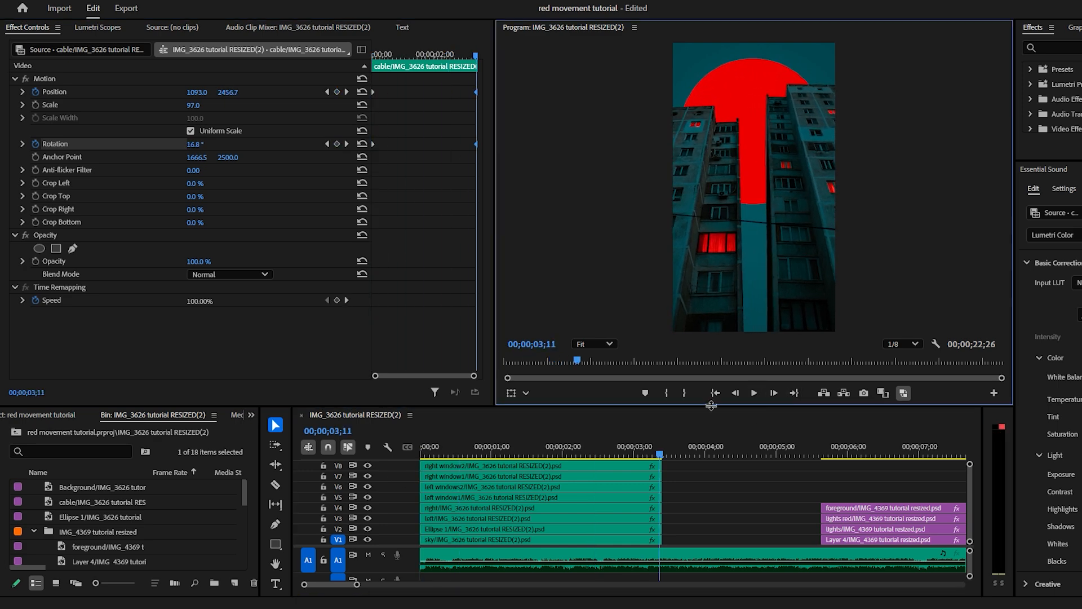
Duplicate the cable clip and place the copy on the track above the original, aligned with the sequence start
{"action": "left_click_drag", "start_coordinate": [719, 406], "coordinate": [720, 350]}
{"action": "left_click", "coordinate": [671, 390]}
{"action": "left_click", "coordinate": [573, 426]}
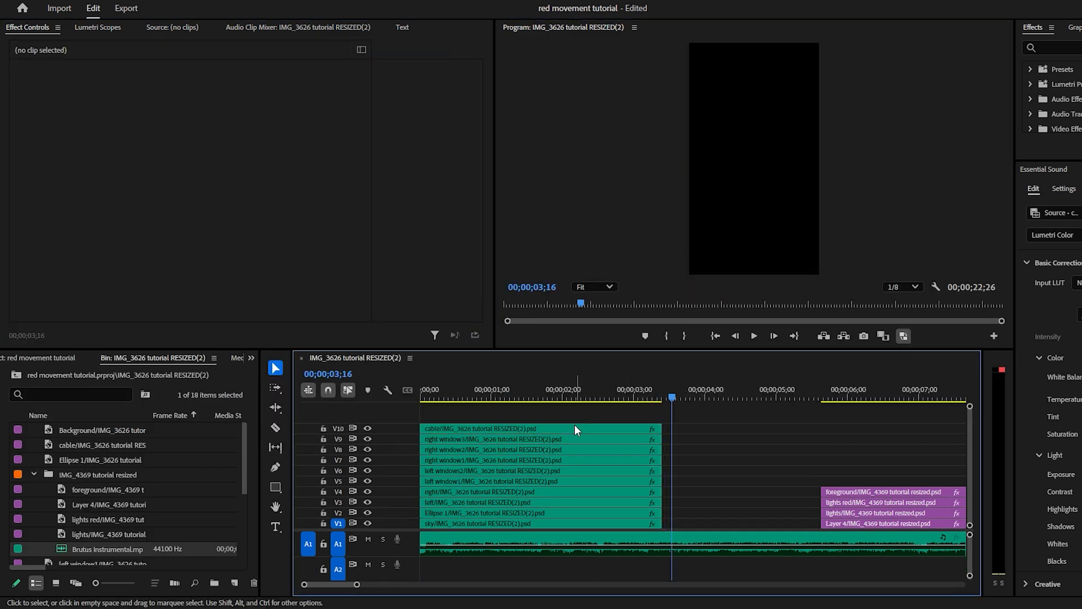
{"action": "key", "text": "ctrl+c"}
{"action": "key", "text": "ctrl+v"}
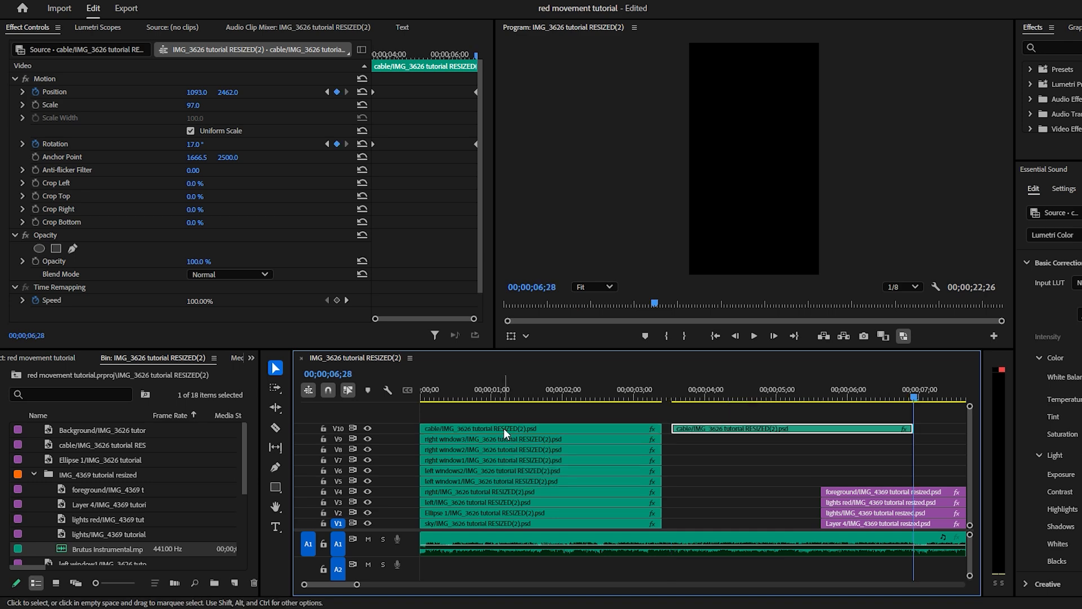
{"action": "left_click_drag", "start_coordinate": [865, 428], "coordinate": [612, 419]}
Play back the building animation from the start to check the duplicated cable's movement
{"action": "left_click", "coordinate": [483, 393]}
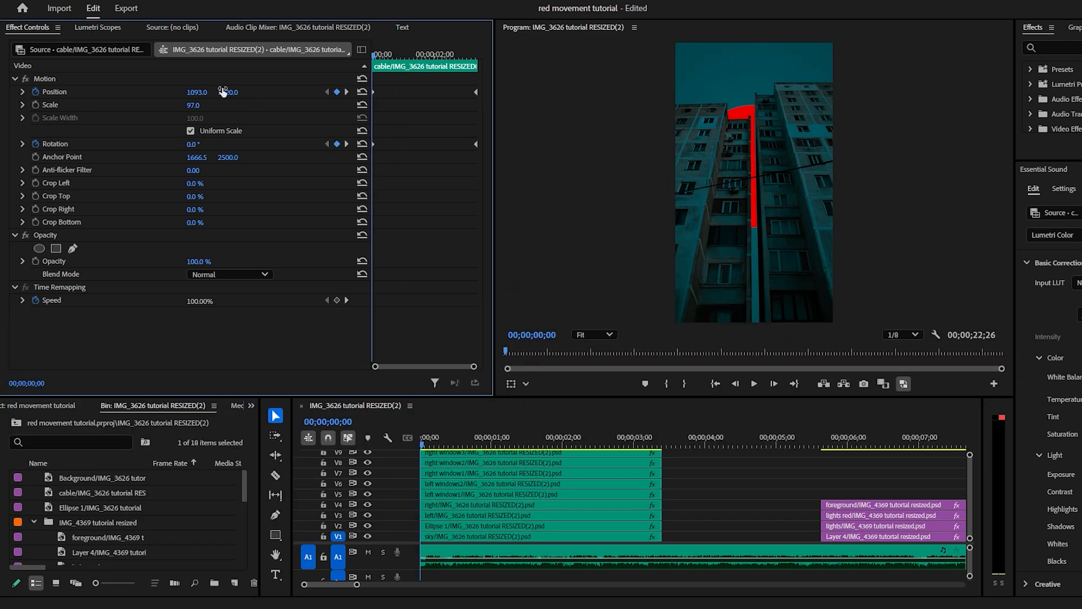
{"action": "key", "text": "space"}
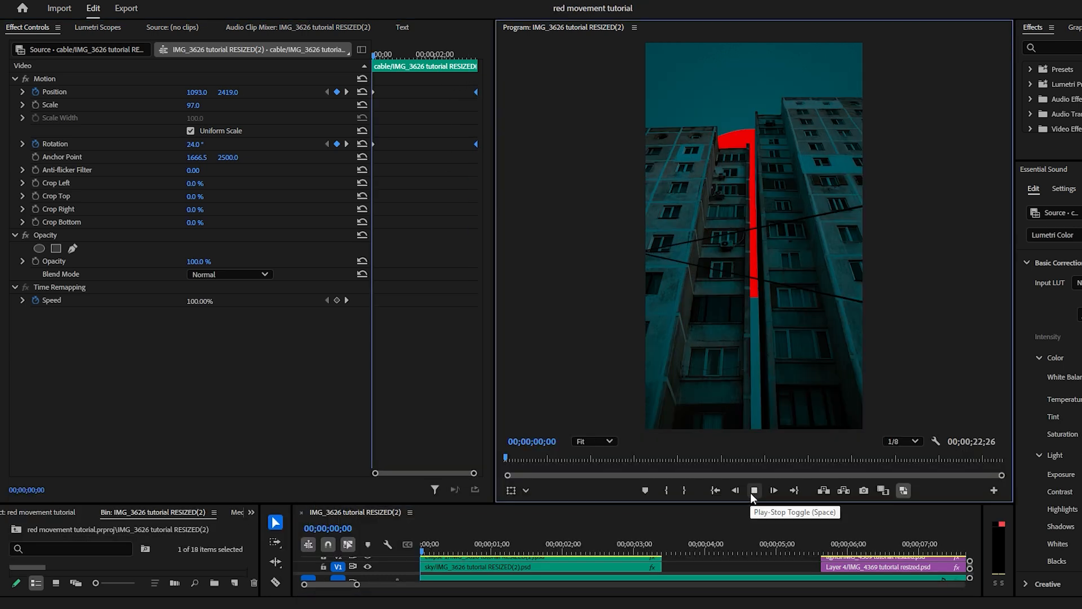
{"action": "left_click", "coordinate": [753, 490]}
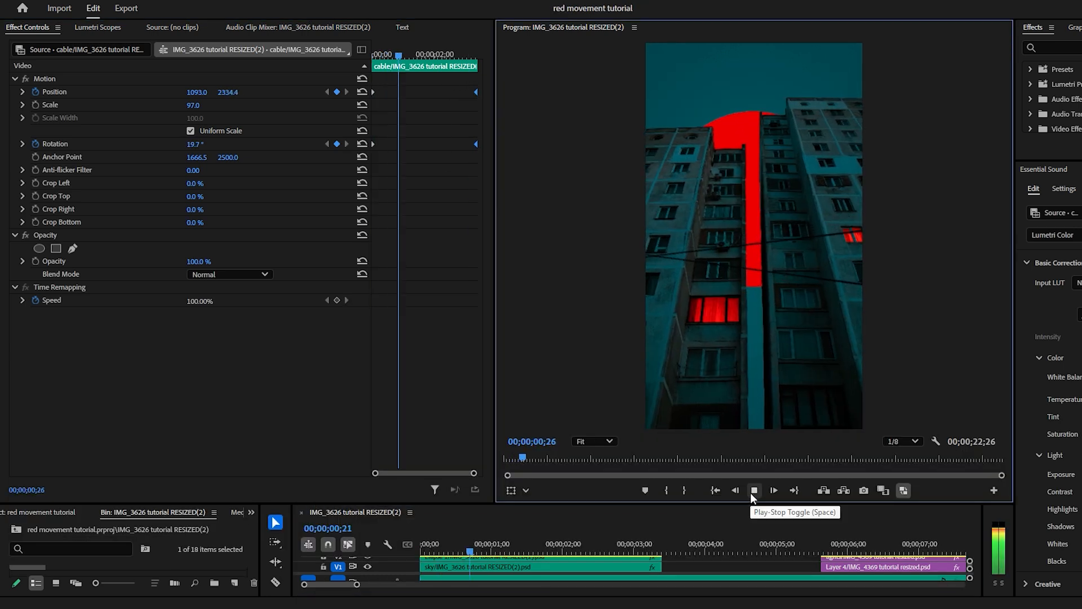
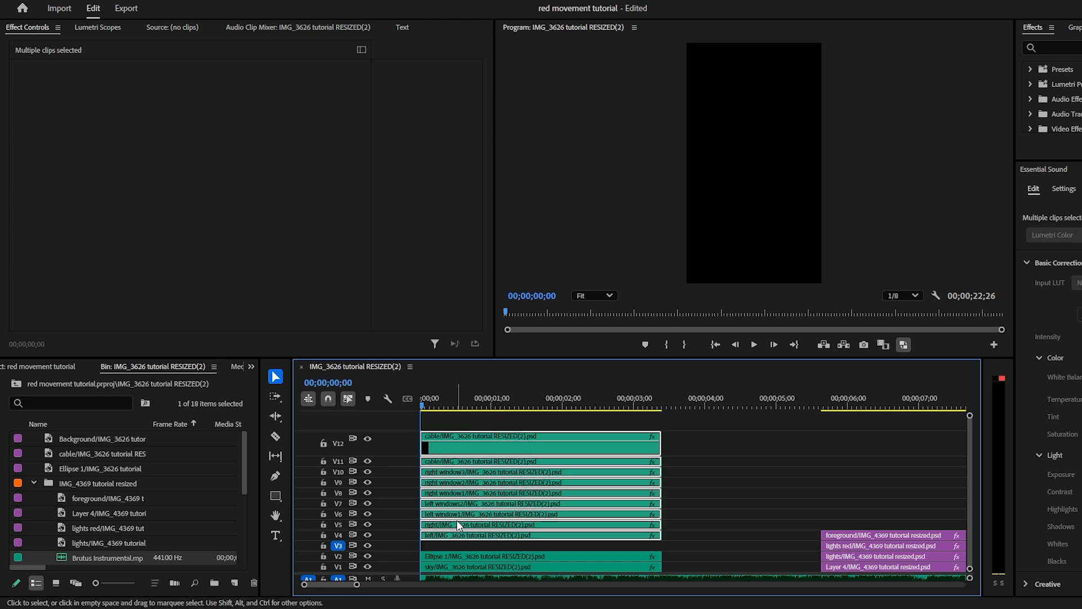
Duplicate the Ellipse 1 sun clip onto the empty V3 track and apply Gaussian Blur to the copy
{"action": "left_click", "coordinate": [441, 556]}
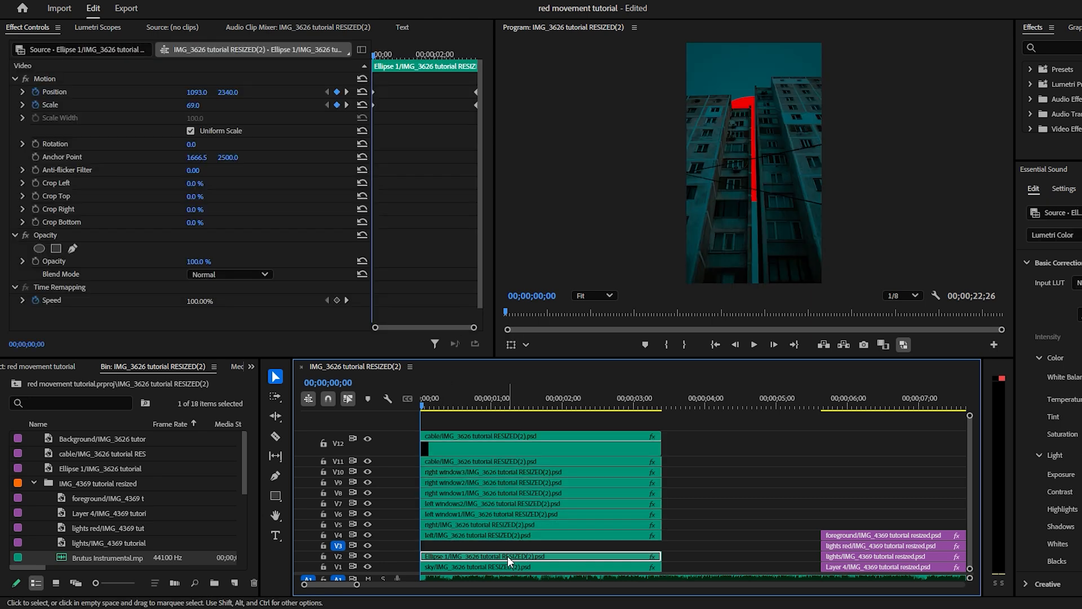
{"action": "key", "text": "ctrl+v"}
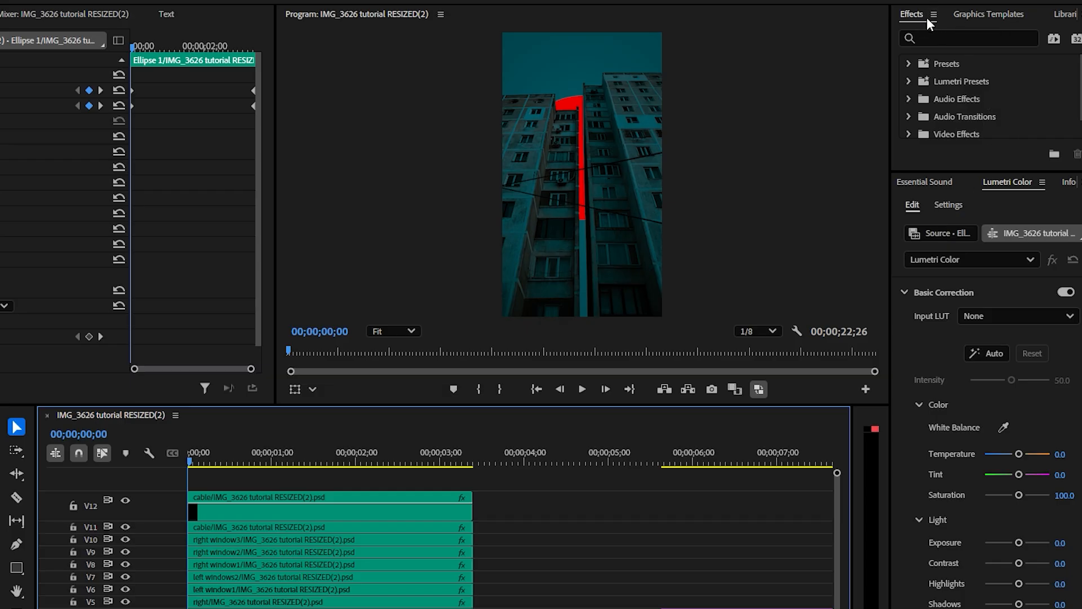
{"action": "left_click", "coordinate": [941, 38]}
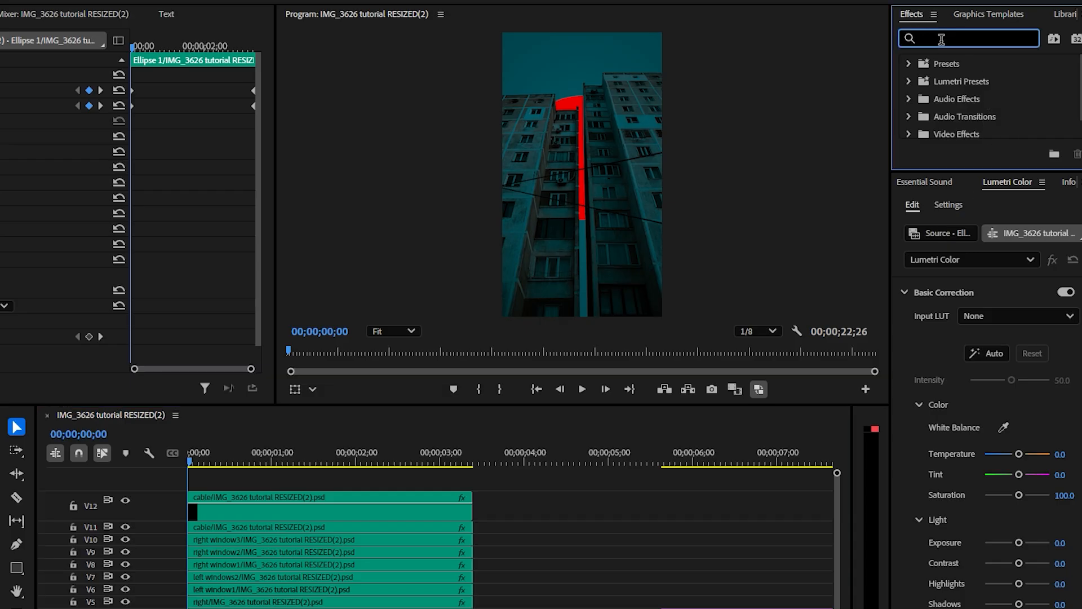
{"action": "type", "text": "gauss"}
{"action": "scroll", "coordinate": [970, 85], "scroll_direction": "down", "scroll_amount": 3}
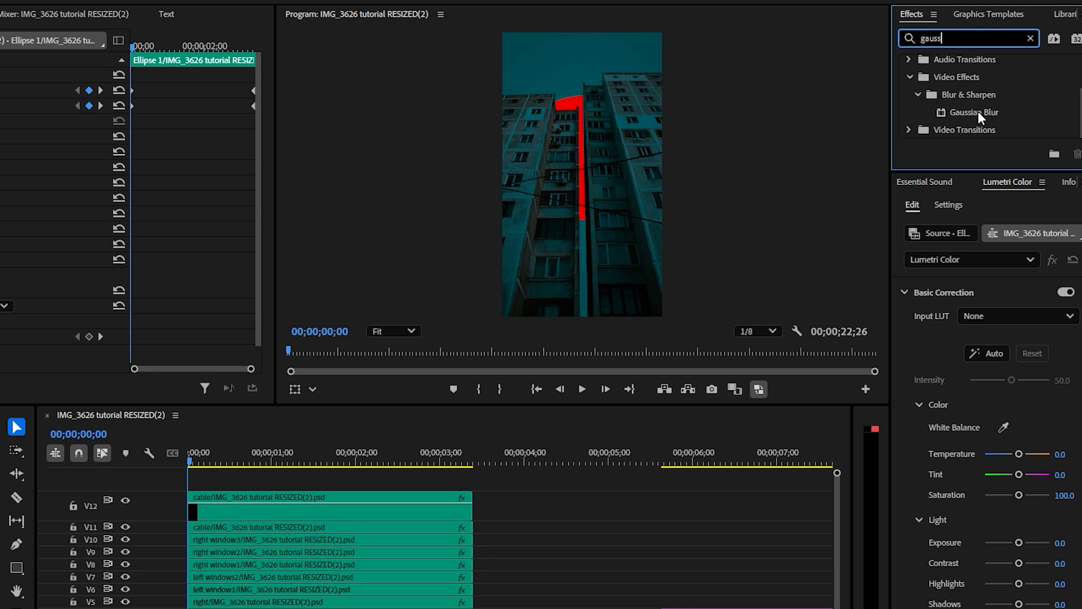
{"action": "left_click_drag", "start_coordinate": [965, 111], "coordinate": [964, 118]}
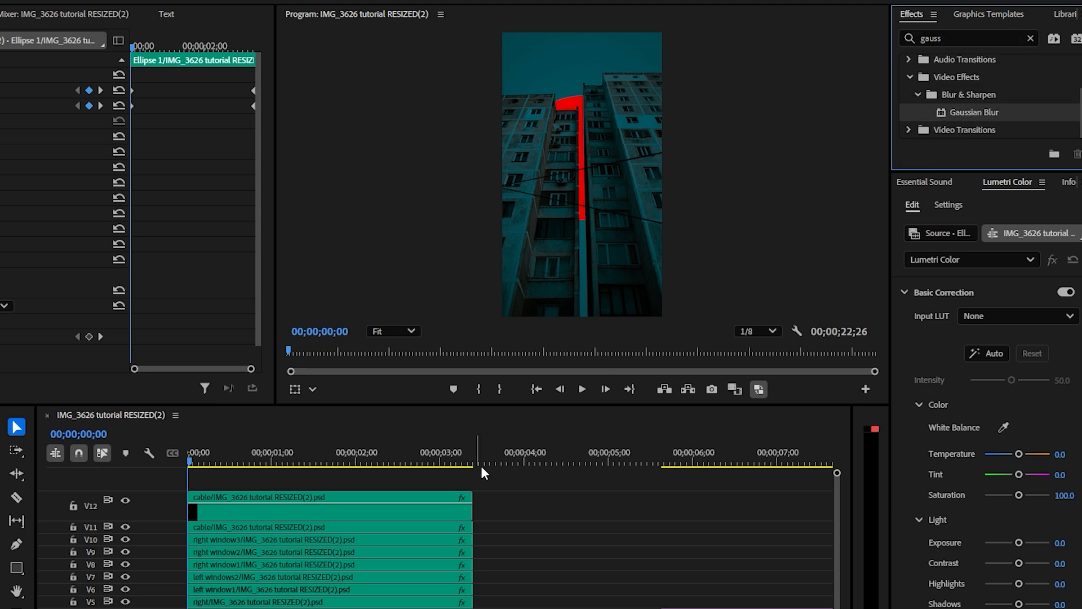
{"action": "left_click_drag", "start_coordinate": [482, 467], "coordinate": [234, 608]}
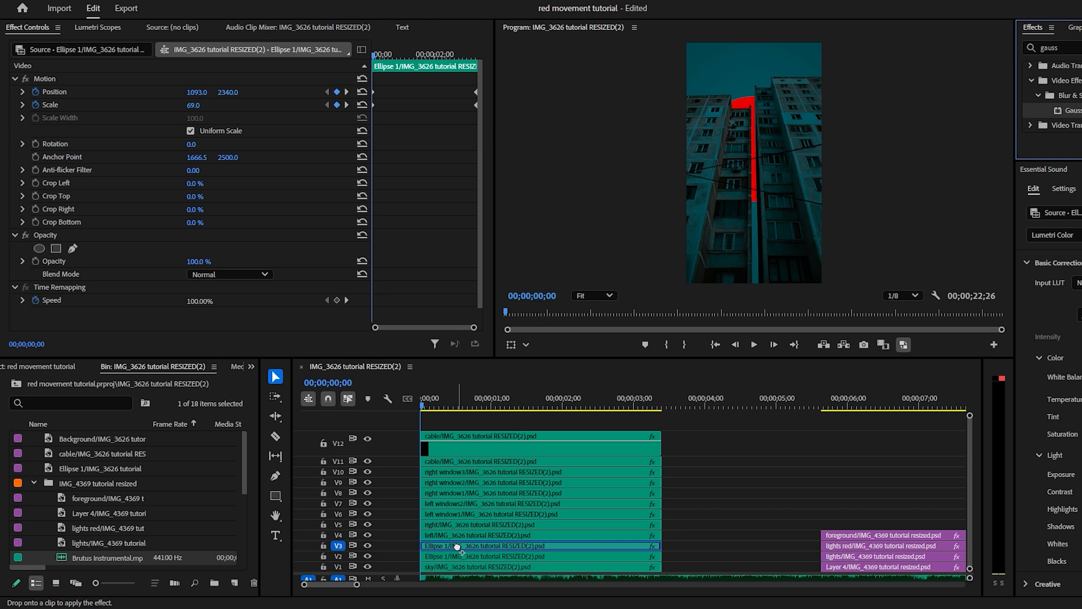
{"action": "left_click_drag", "start_coordinate": [458, 546], "coordinate": [458, 545]}
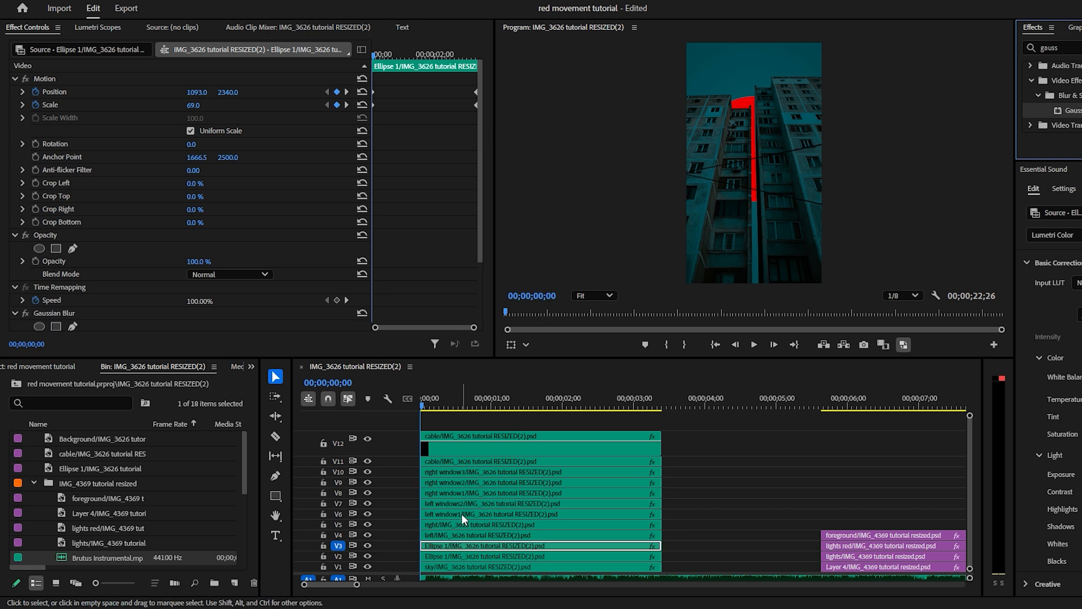
Try keyframing the Gaussian Blur's Blurriness on the V3 Ellipse 1 copy around two seconds, using values of 430 and 207
{"action": "left_click_drag", "start_coordinate": [478, 255], "coordinate": [480, 326]}
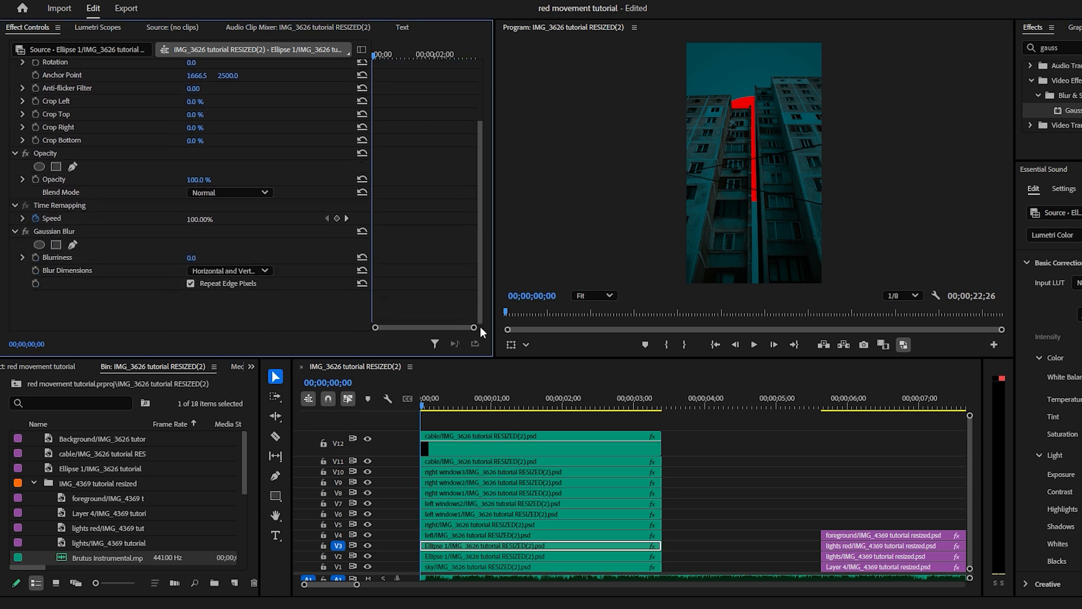
{"action": "left_click_drag", "start_coordinate": [381, 58], "coordinate": [439, 57]}
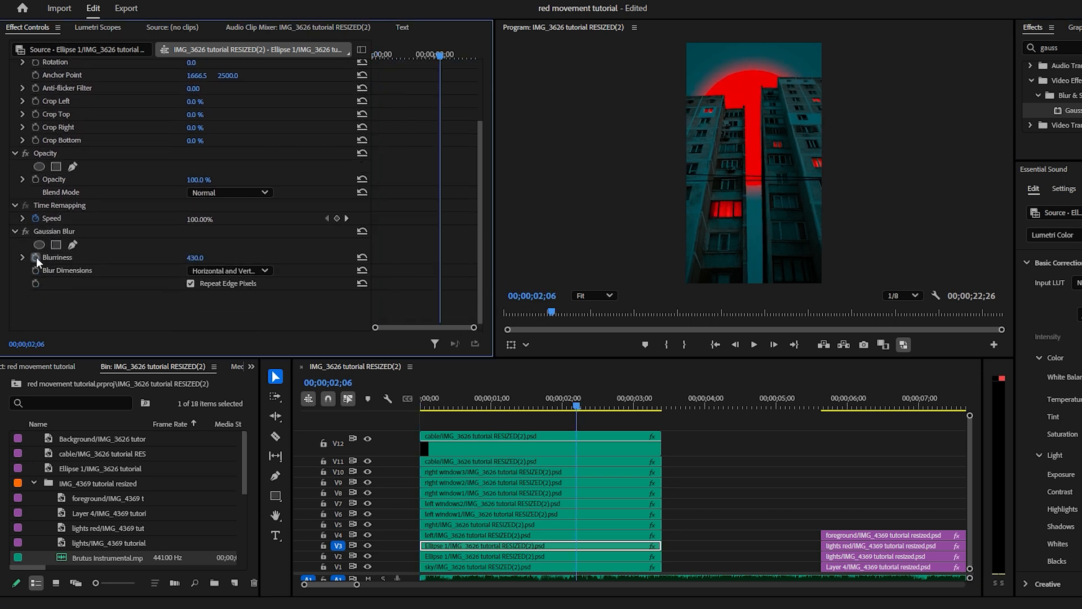
{"action": "left_click", "coordinate": [35, 258]}
{"action": "left_click_drag", "start_coordinate": [439, 258], "coordinate": [422, 258]}
{"action": "left_click_drag", "start_coordinate": [195, 257], "coordinate": [149, 257]}
{"action": "left_click_drag", "start_coordinate": [229, 257], "coordinate": [217, 257]}
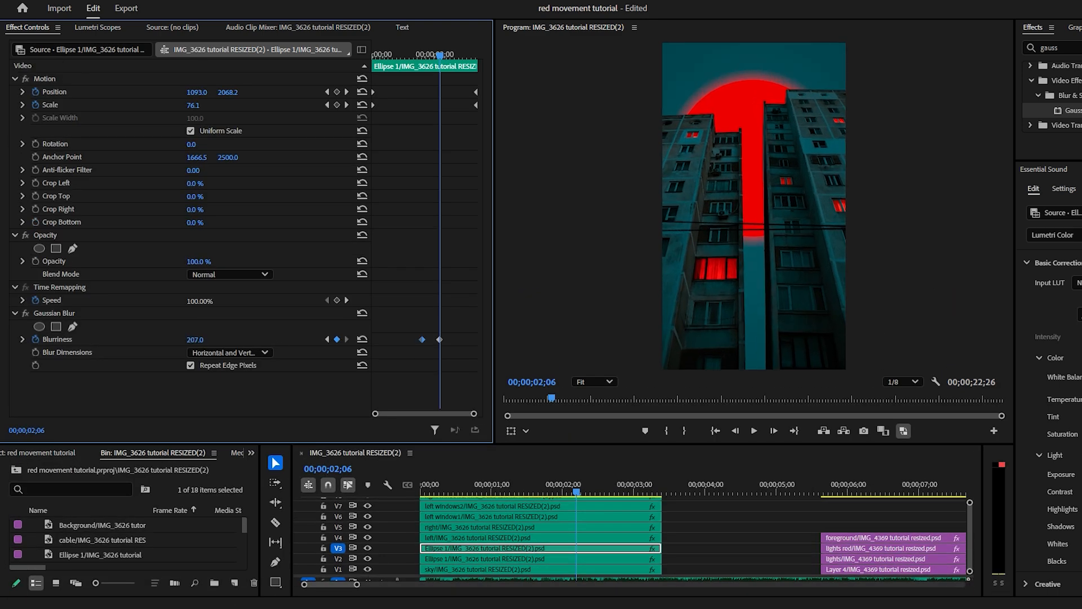
{"action": "left_click_drag", "start_coordinate": [204, 340], "coordinate": [282, 340]}
{"action": "left_click_drag", "start_coordinate": [432, 55], "coordinate": [392, 55]}
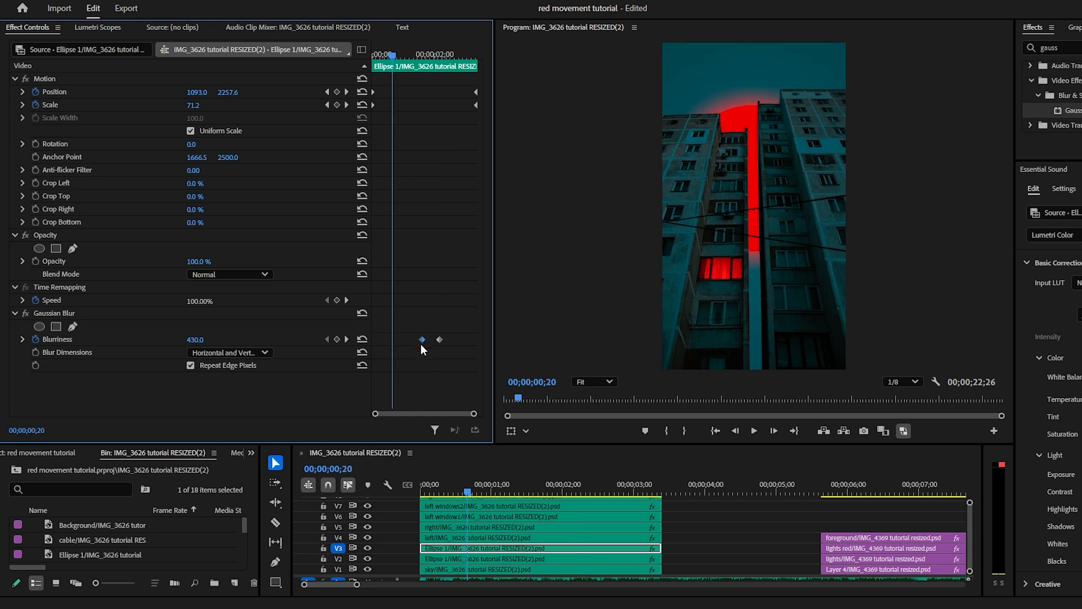
Set the V3 Ellipse 1 copy's Blend Mode to Screen, Blurriness to 374 and Opacity to 76%, and scrub through the glow
{"action": "left_click", "coordinate": [226, 274]}
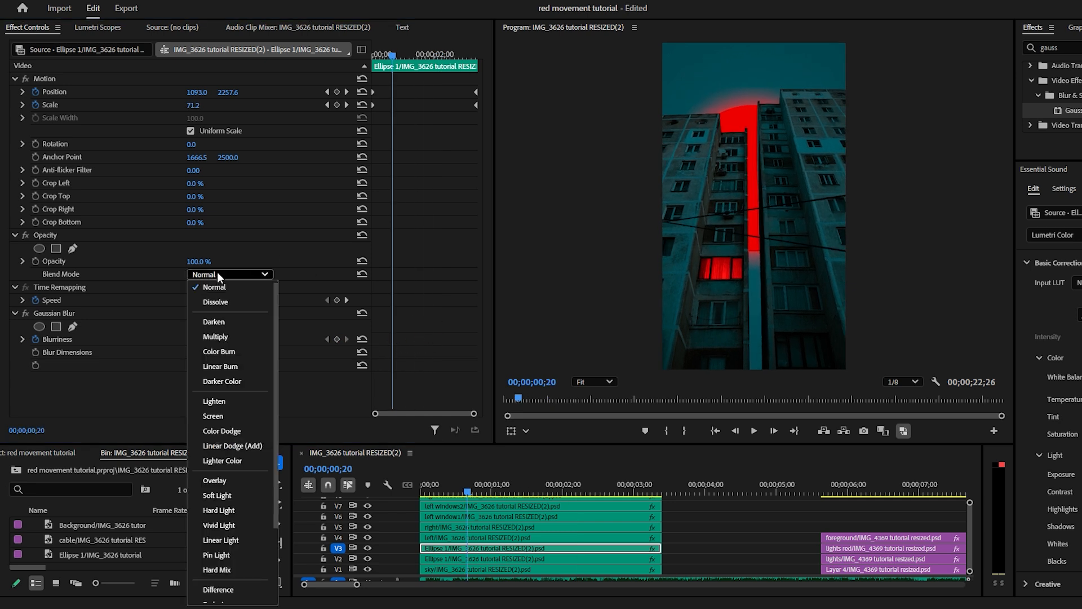
{"action": "left_click", "coordinate": [219, 417]}
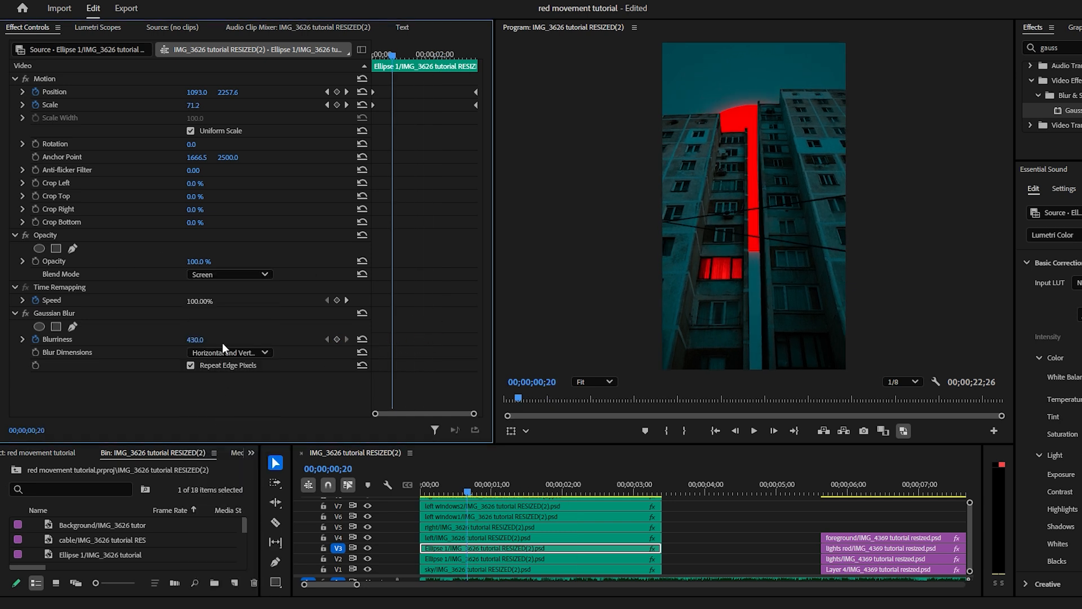
{"action": "left_click_drag", "start_coordinate": [590, 492], "coordinate": [461, 494]}
{"action": "left_click_drag", "start_coordinate": [195, 339], "coordinate": [173, 339]}
{"action": "left_click", "coordinate": [218, 275]}
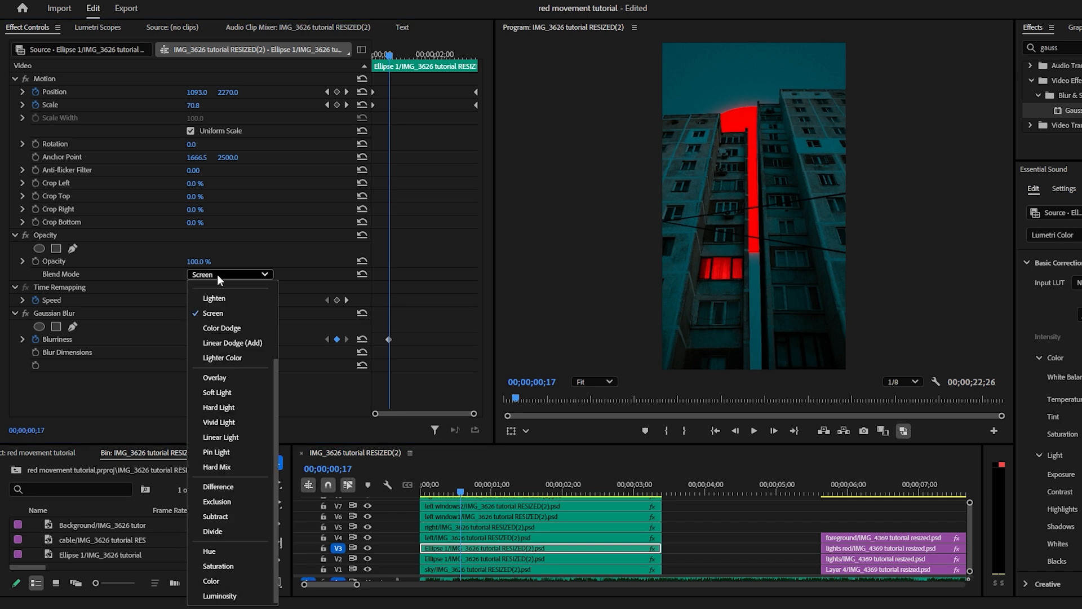
{"action": "left_click_drag", "start_coordinate": [199, 262], "coordinate": [184, 262]}
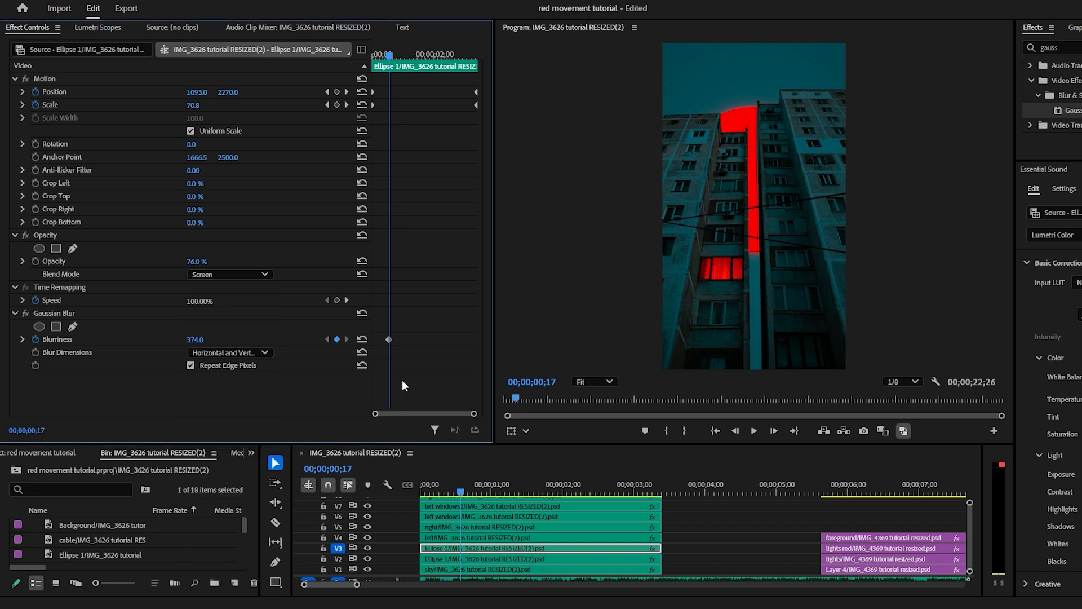
{"action": "left_click_drag", "start_coordinate": [563, 494], "coordinate": [648, 501]}
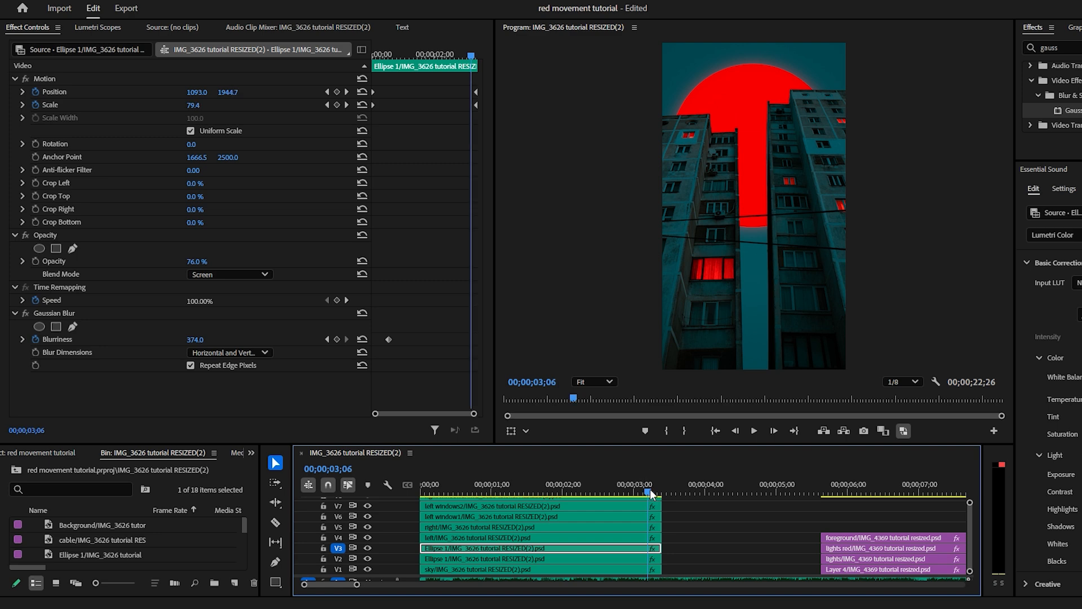
{"action": "left_click_drag", "start_coordinate": [650, 489], "coordinate": [634, 513]}
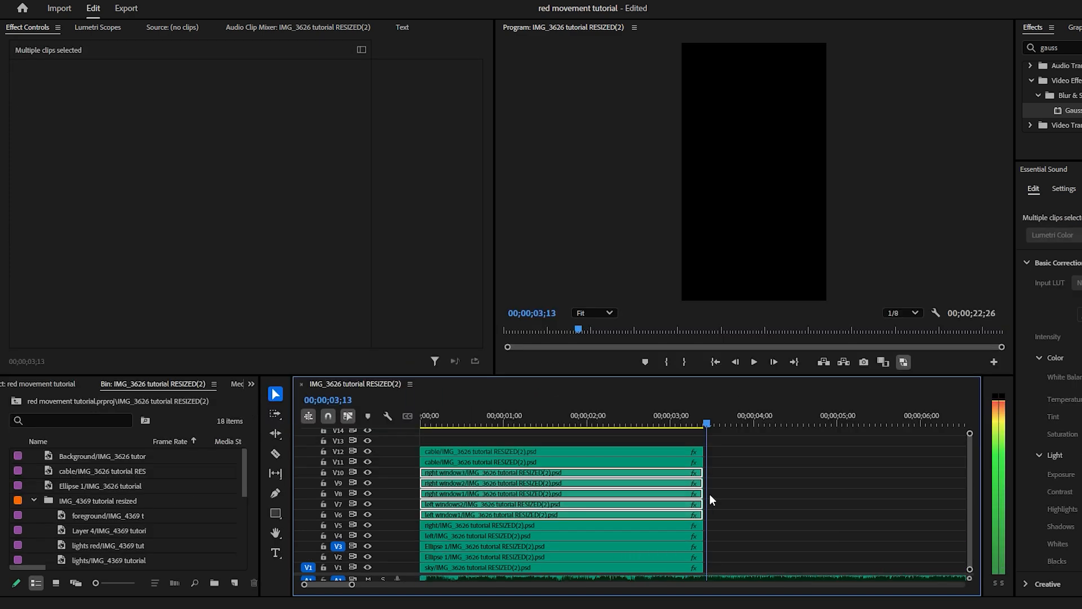
Paste copies of the five left and right window clips into the empty space after the building clips
{"action": "key", "text": "ctrl+v"}
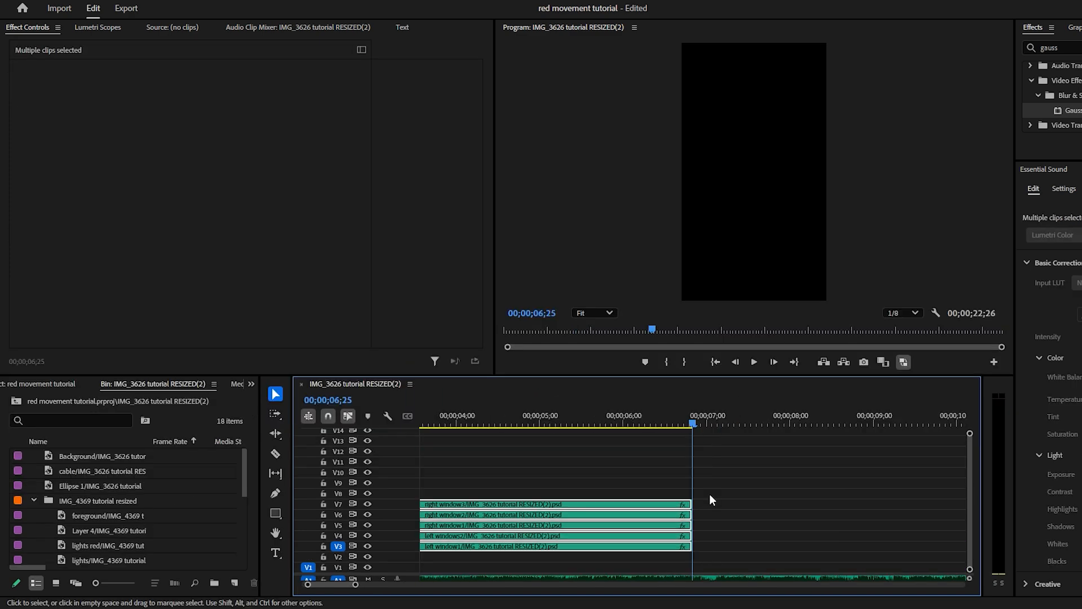
{"action": "left_click_drag", "start_coordinate": [362, 584], "coordinate": [372, 584]}
{"action": "left_click_drag", "start_coordinate": [555, 422], "coordinate": [603, 476]}
Nest the five copied window clips into a sequence named "window glow"
{"action": "right_click", "coordinate": [629, 516]}
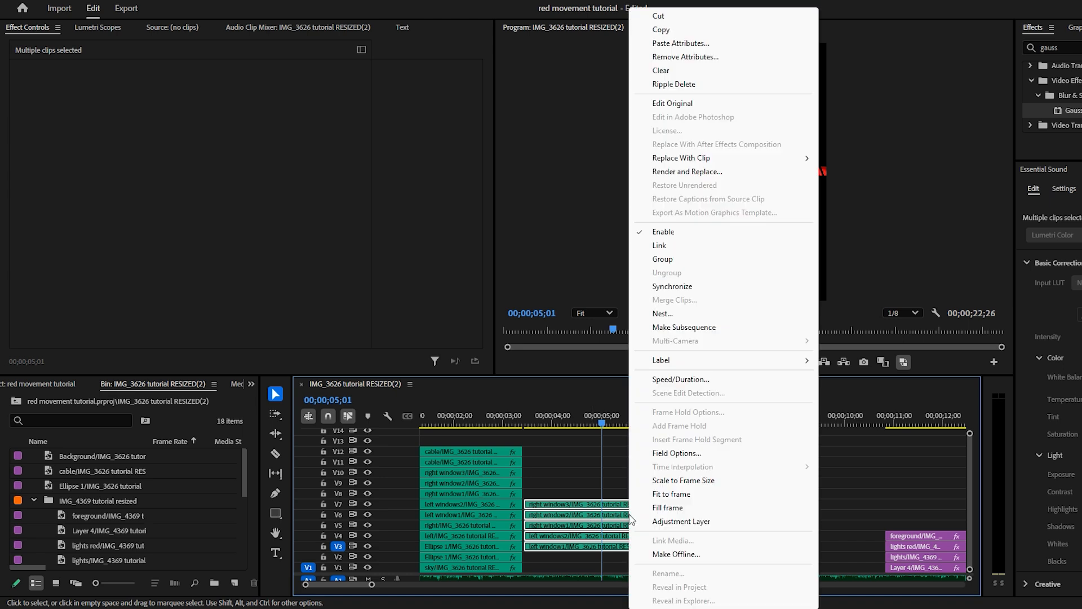
{"action": "left_click", "coordinate": [699, 315]}
{"action": "type", "text": "win"}
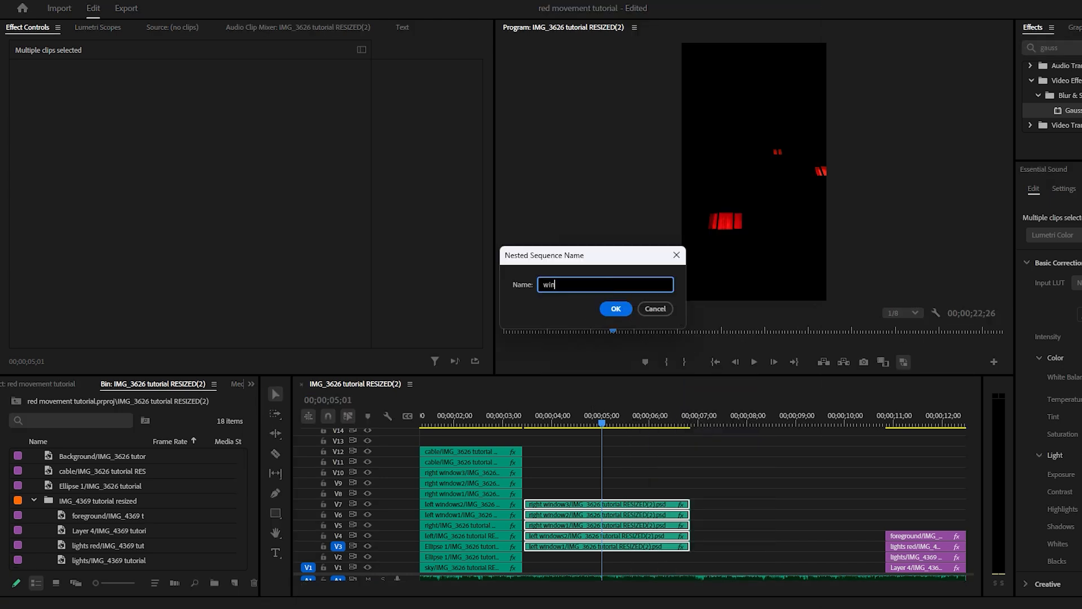
{"action": "type", "text": "dow glow"}
{"action": "left_click", "coordinate": [626, 313]}
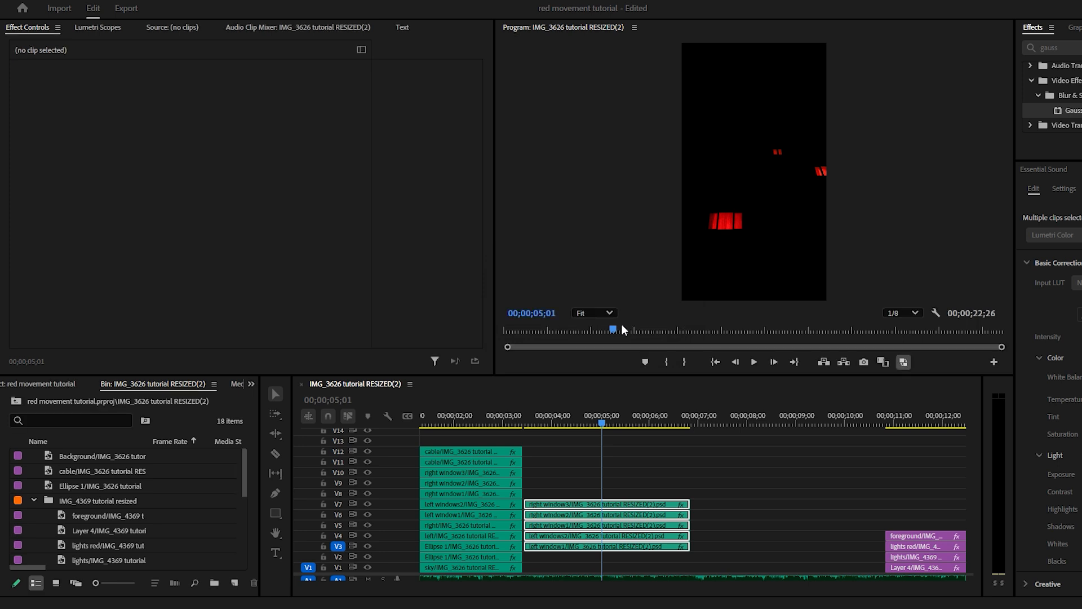
Move the window glow nest to the sequence start on V13 above the cable clips, and apply Gaussian Blur to it
{"action": "left_click_drag", "start_coordinate": [590, 546], "coordinate": [456, 441]}
{"action": "left_click_drag", "start_coordinate": [584, 417], "coordinate": [455, 442]}
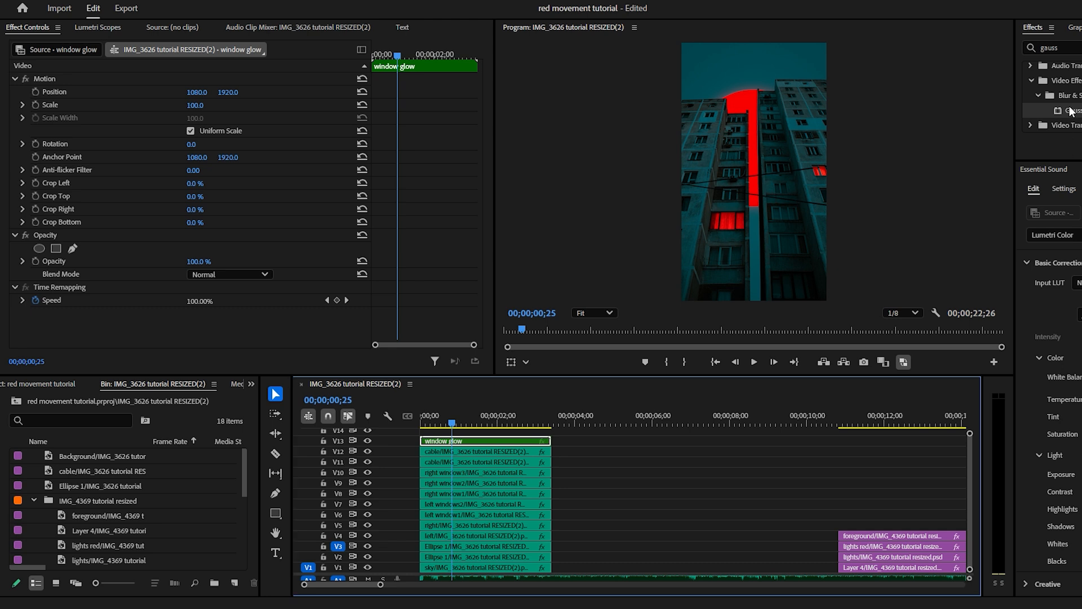
{"action": "left_click_drag", "start_coordinate": [1071, 111], "coordinate": [767, 223]}
{"action": "left_click_drag", "start_coordinate": [507, 420], "coordinate": [490, 442]}
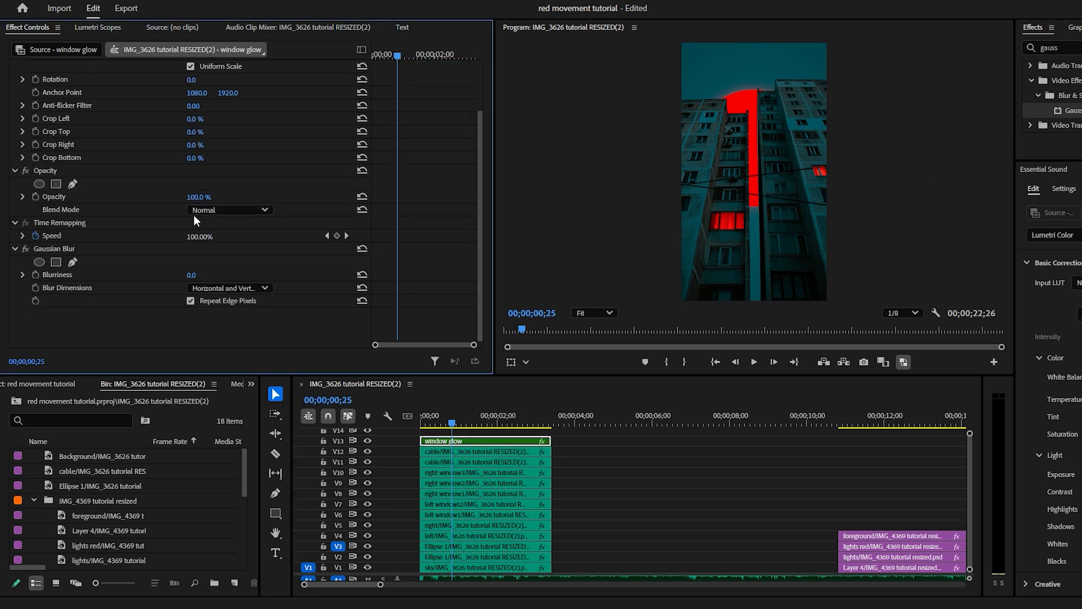
Set the window glow clip's Blend Mode to Screen and play back the result
{"action": "left_click", "coordinate": [204, 210]}
{"action": "left_click", "coordinate": [207, 351]}
{"action": "left_click", "coordinate": [754, 362]}
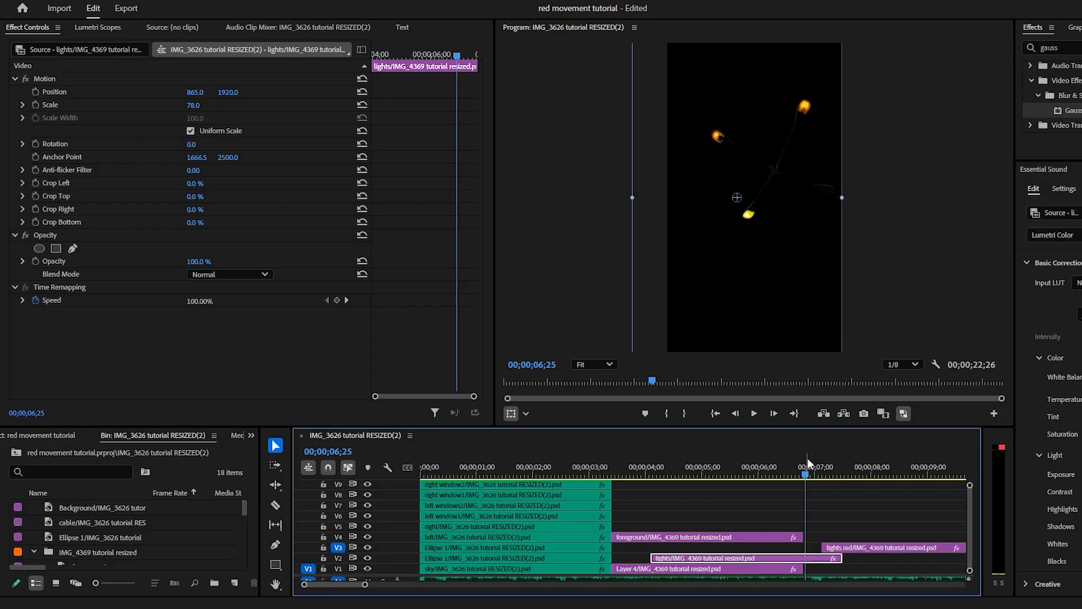
Align the lights clip on V2 with the start of the foreground clip, and move its anchor point to the lamp arms' joint
{"action": "left_click_drag", "start_coordinate": [807, 459], "coordinate": [696, 508]}
{"action": "left_click_drag", "start_coordinate": [743, 558], "coordinate": [711, 557]}
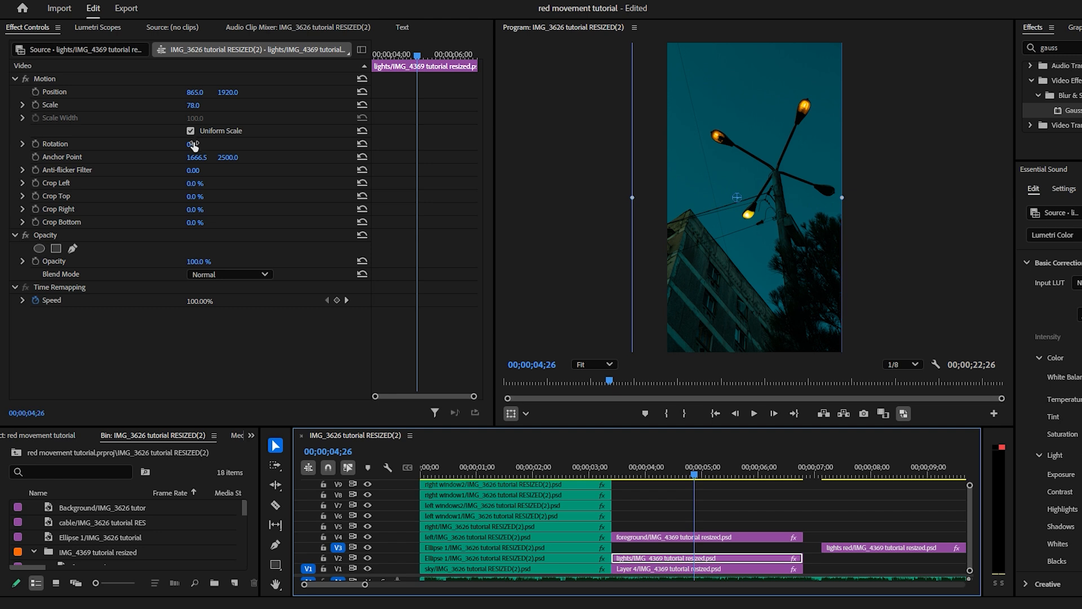
{"action": "mouse_move", "coordinate": [193, 145]}
{"action": "left_mouse_down"}
{"action": "mouse_move", "coordinate": [237, 145]}
{"action": "mouse_move", "coordinate": [200, 146]}
{"action": "left_mouse_up"}
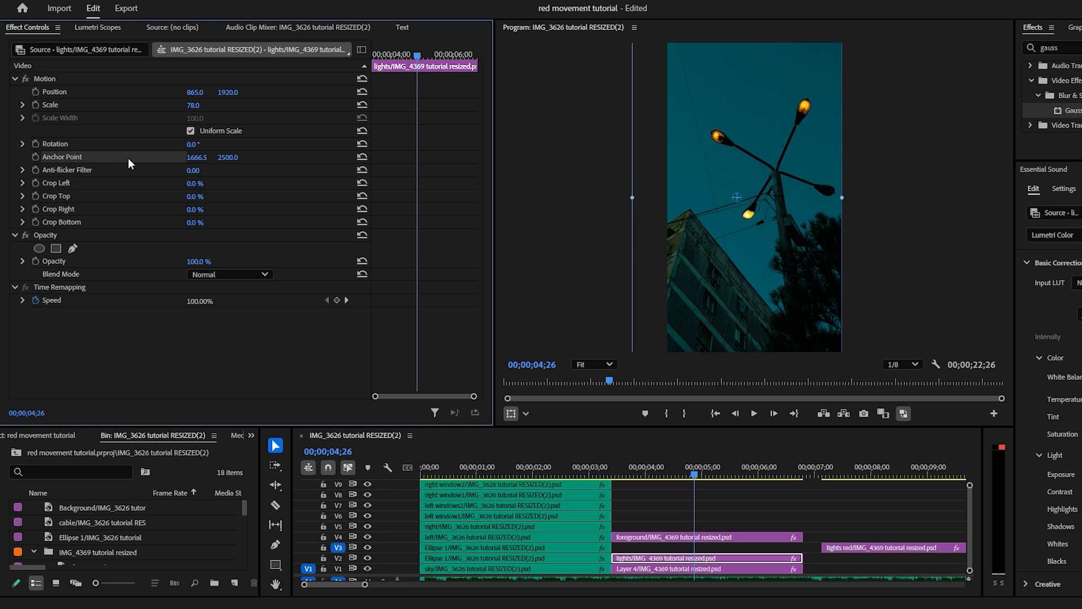
{"action": "left_click", "coordinate": [731, 243]}
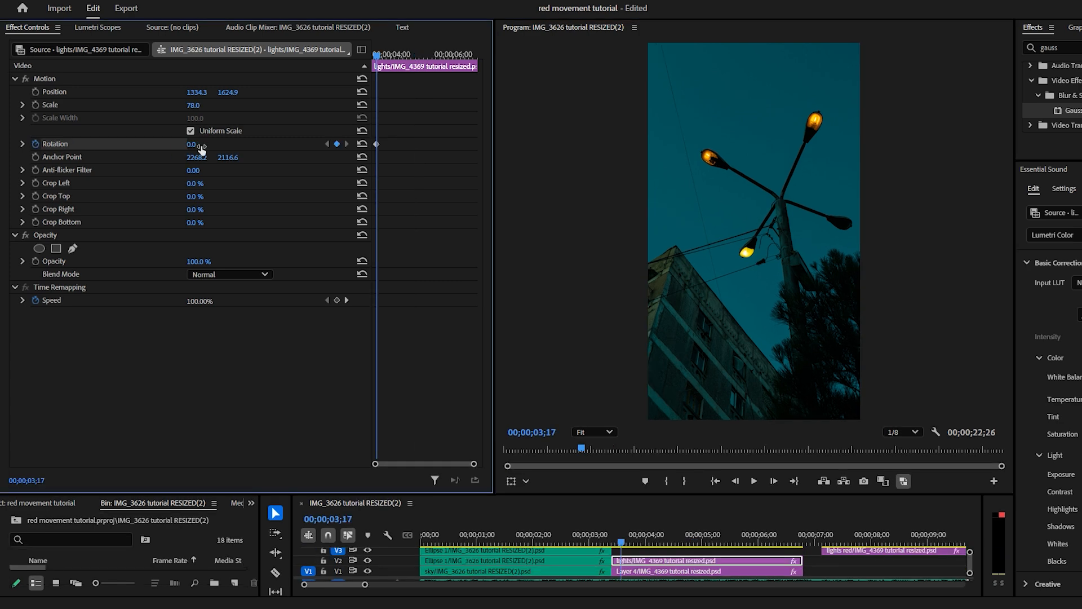
Keyframe the lights clip's Rotation from -9° at the clip's start to 10° at its end, and play it back
{"action": "left_click_drag", "start_coordinate": [197, 148], "coordinate": [193, 148]}
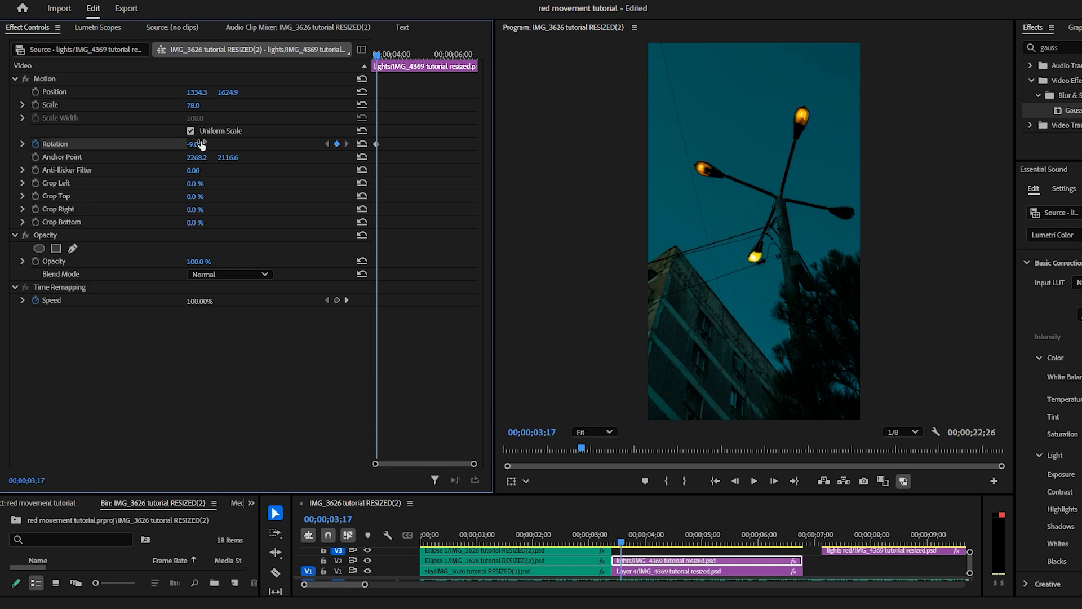
{"action": "left_click_drag", "start_coordinate": [377, 58], "coordinate": [433, 57]}
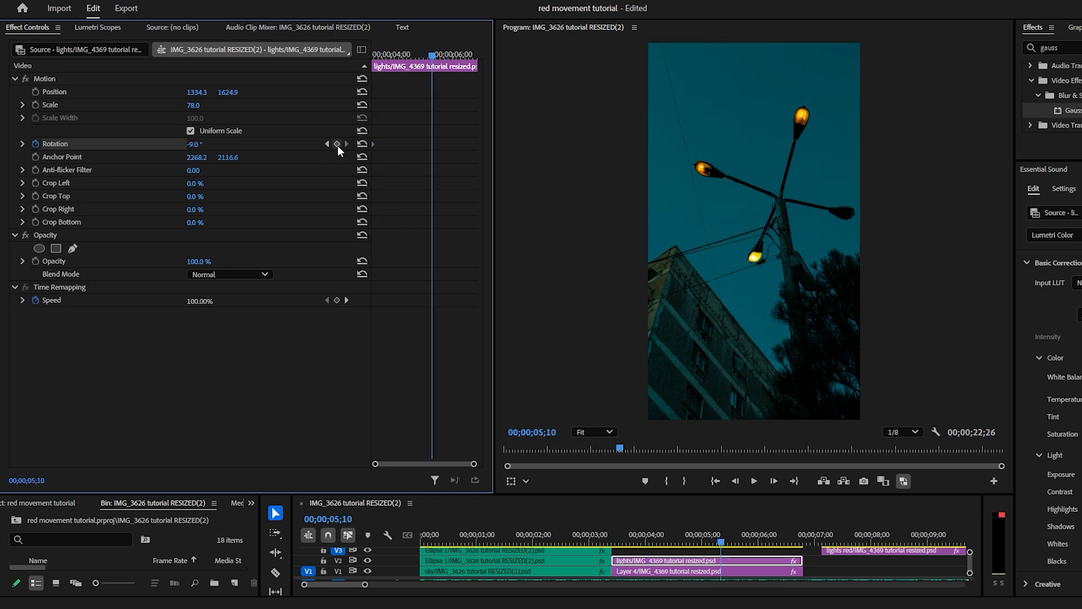
{"action": "left_click_drag", "start_coordinate": [198, 148], "coordinate": [209, 148]}
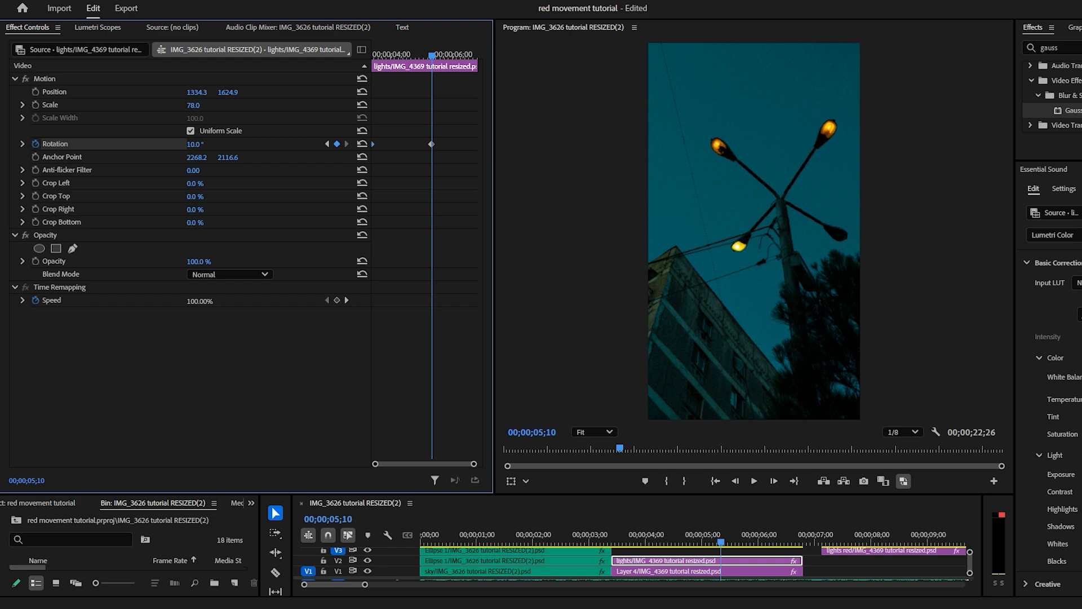
{"action": "left_click_drag", "start_coordinate": [432, 148], "coordinate": [476, 148]}
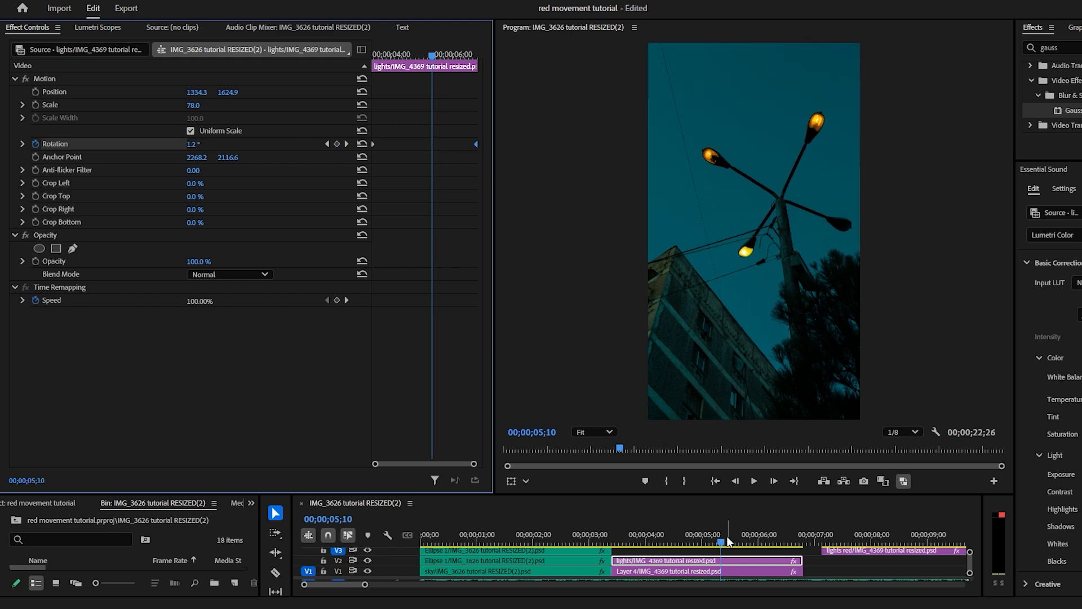
{"action": "left_click_drag", "start_coordinate": [727, 540], "coordinate": [615, 536]}
{"action": "left_click", "coordinate": [754, 483]}
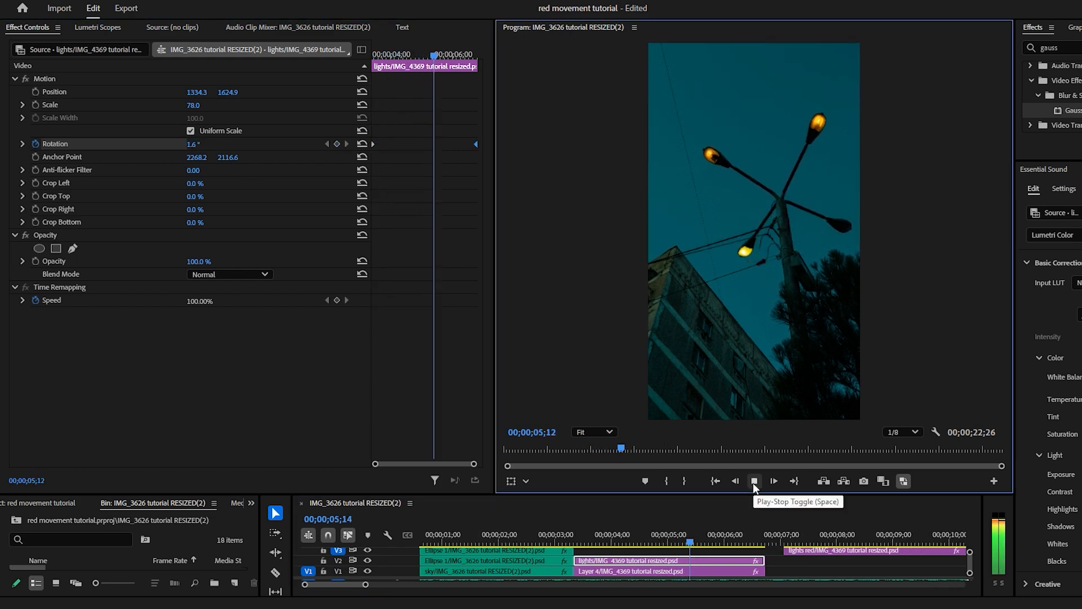
{"action": "left_click", "coordinate": [753, 483]}
Try a Rotation keyframe of 17° for the lights clip at 00;00;06;00, checking the lamp up close
{"action": "left_click_drag", "start_coordinate": [204, 146], "coordinate": [207, 145]}
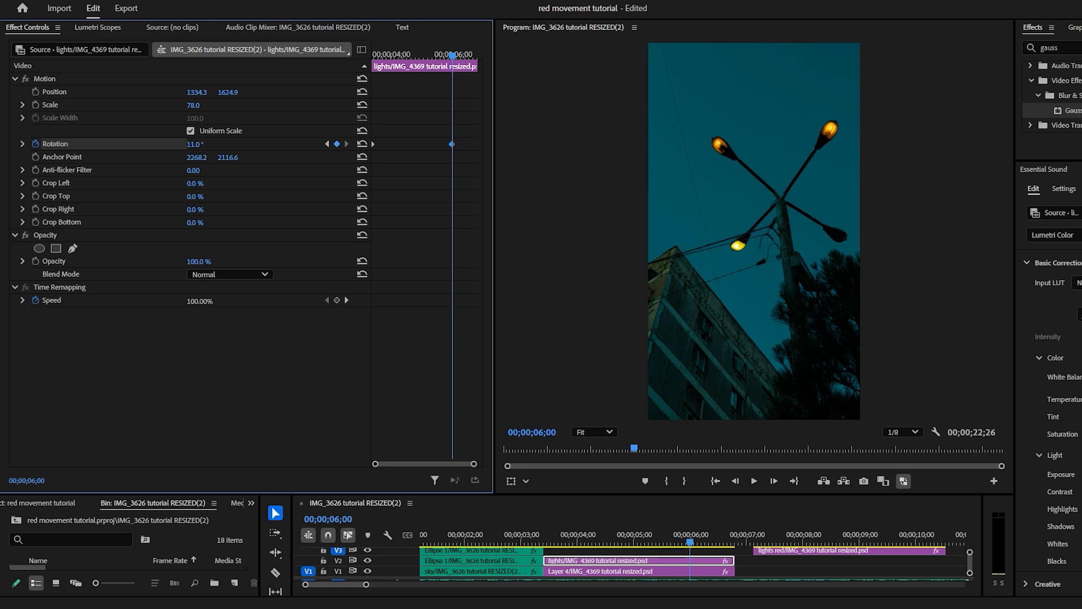
{"action": "scroll", "coordinate": [755, 248], "scroll_direction": "up", "scroll_amount": 5}
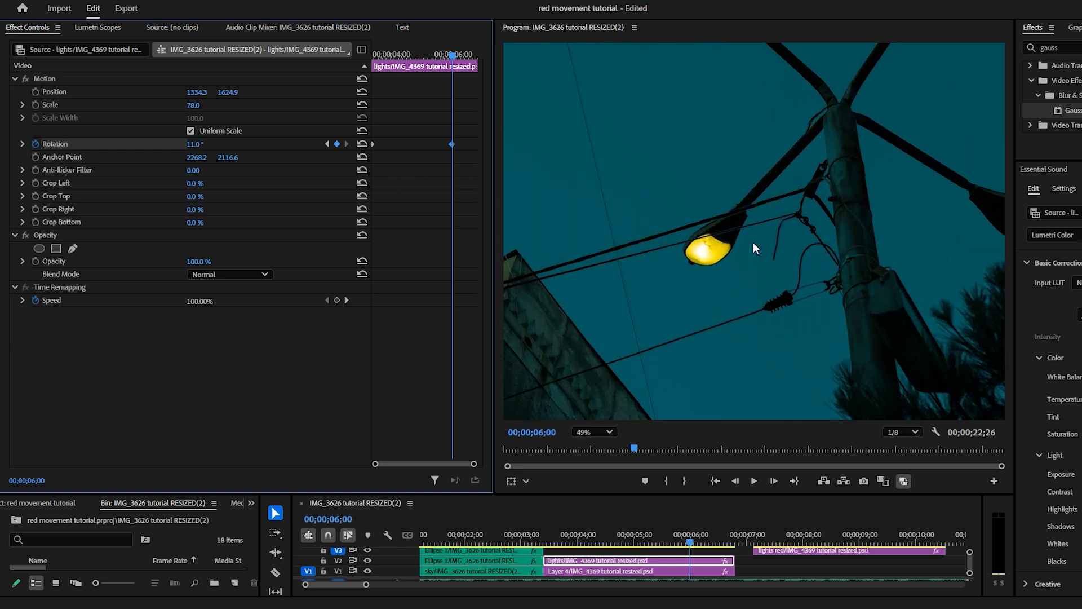
{"action": "left_click_drag", "start_coordinate": [193, 145], "coordinate": [200, 146]}
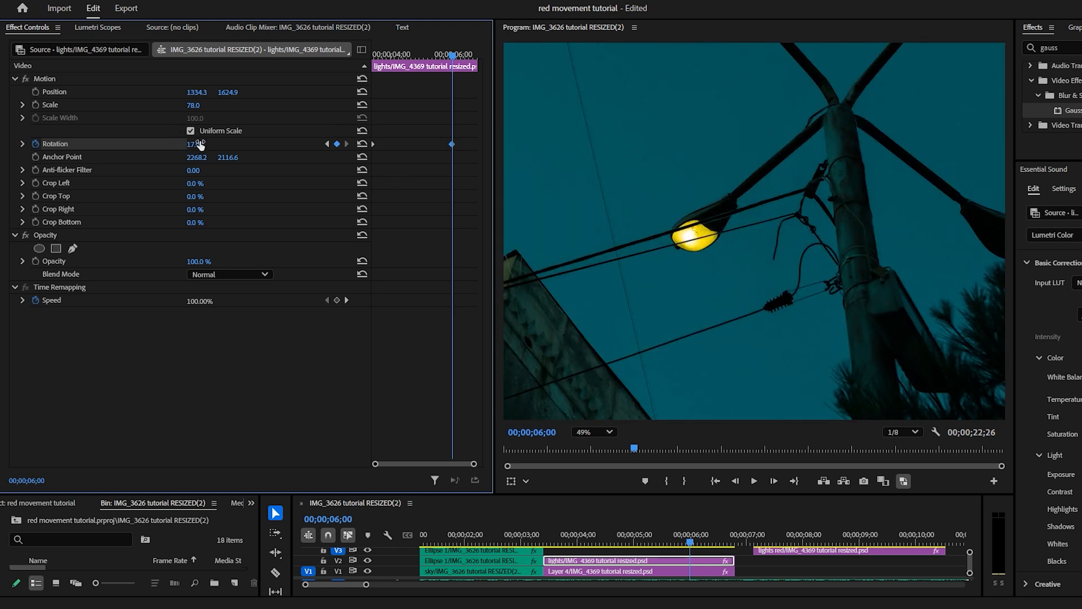
{"action": "left_click", "coordinate": [593, 431]}
{"action": "left_click", "coordinate": [587, 257]}
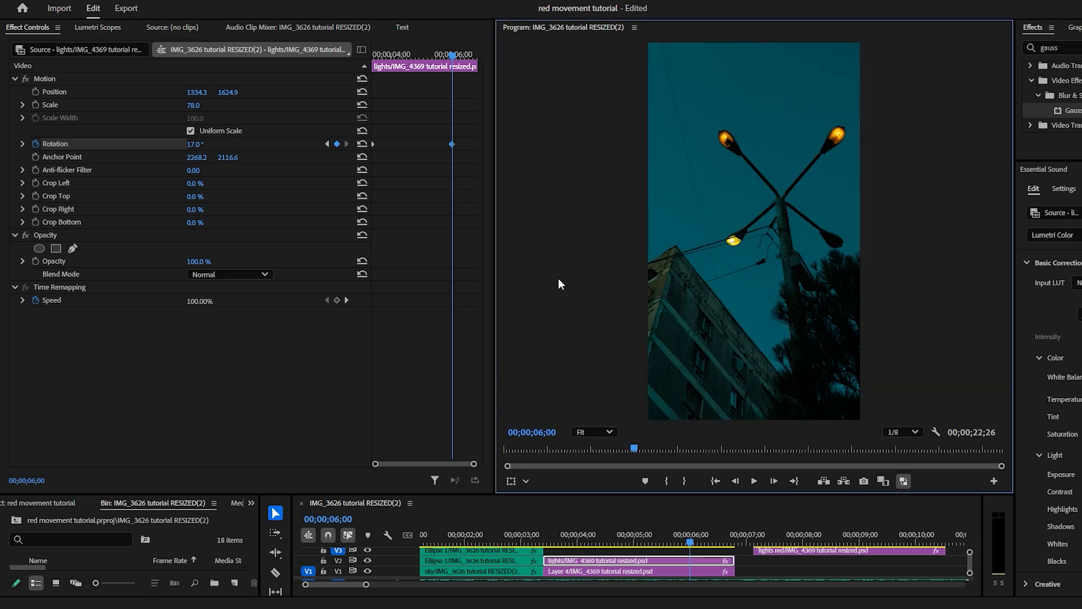
Add a 10.7° Rotation keyframe, move it to the end of the lights clip as the only end keyframe, and play back
{"action": "left_click_drag", "start_coordinate": [690, 533], "coordinate": [656, 533]}
{"action": "left_click", "coordinate": [337, 145]}
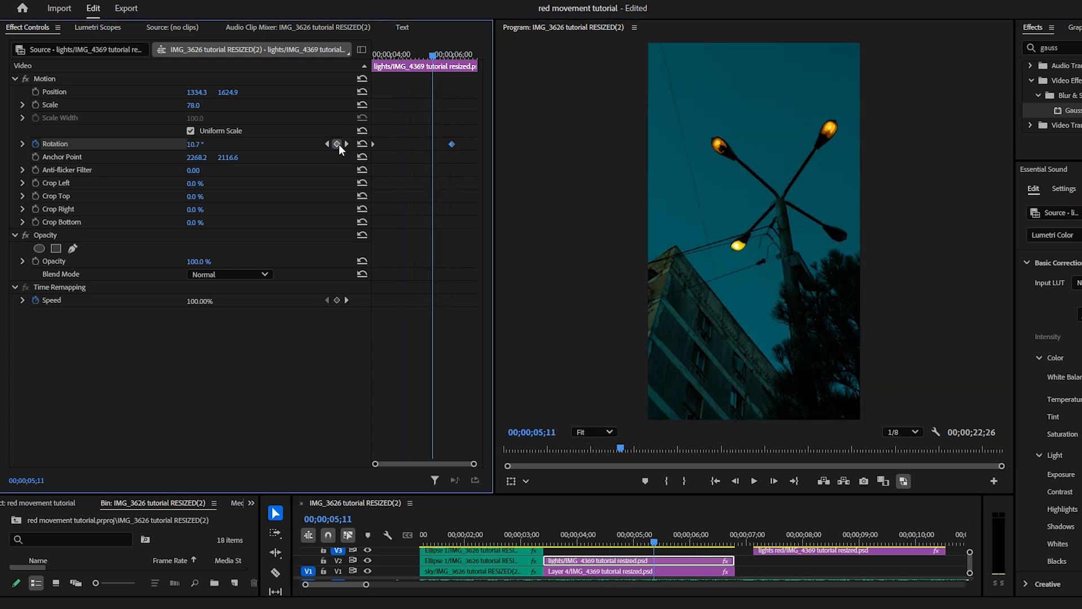
{"action": "left_click_drag", "start_coordinate": [432, 144], "coordinate": [573, 243]}
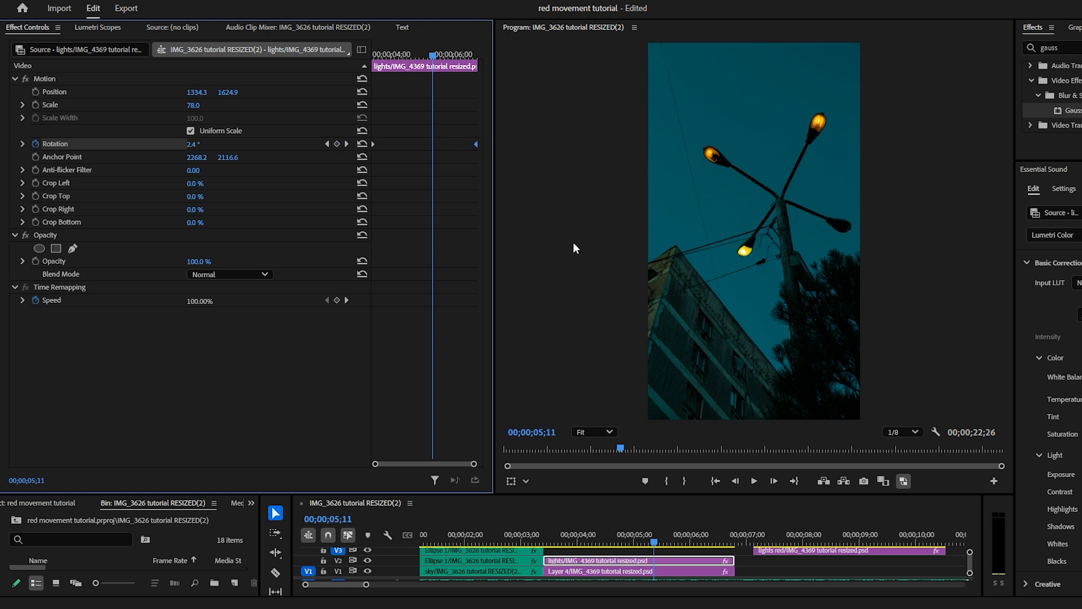
{"action": "left_click", "coordinate": [753, 481]}
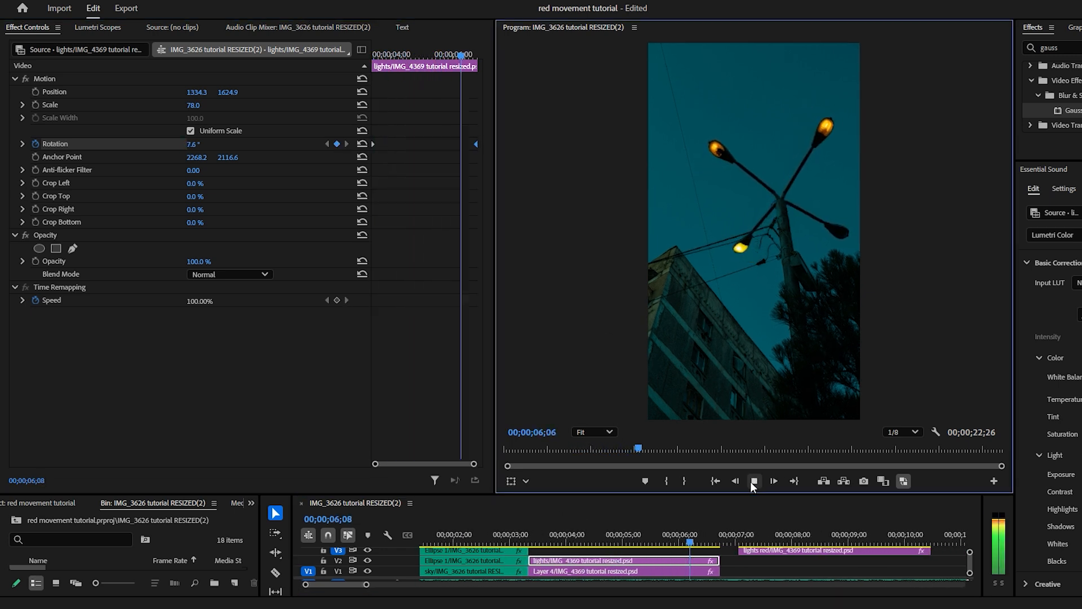
{"action": "left_click", "coordinate": [754, 481]}
Copy the lights clip's Motion attributes onto the lights red clip, with Scale Attribute Times enabled
{"action": "left_click", "coordinate": [643, 560]}
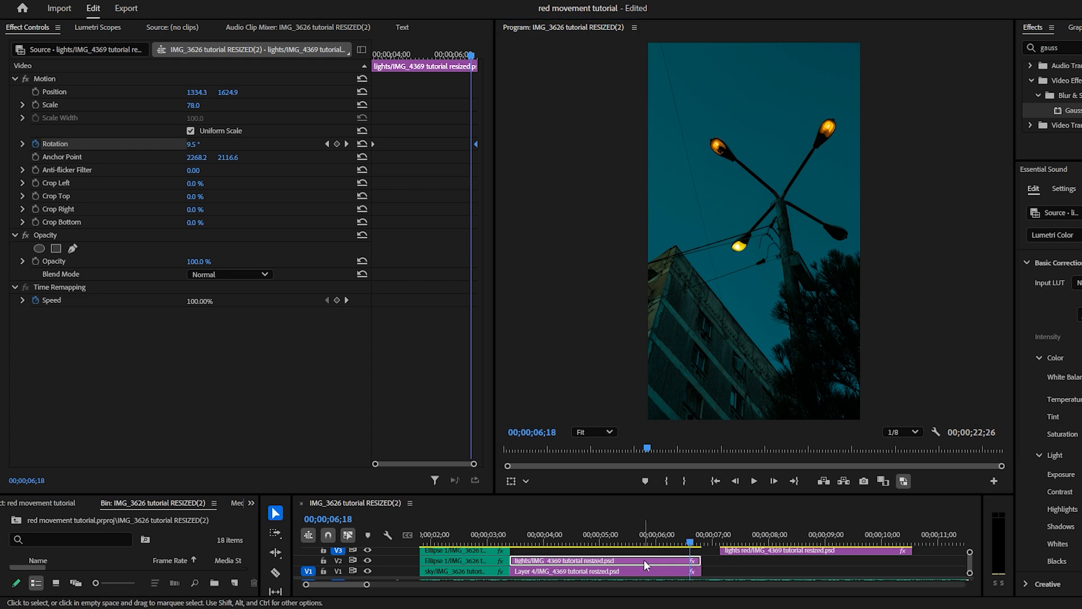
{"action": "left_click", "coordinate": [838, 550]}
{"action": "right_click", "coordinate": [836, 550]}
{"action": "left_click", "coordinate": [868, 19]}
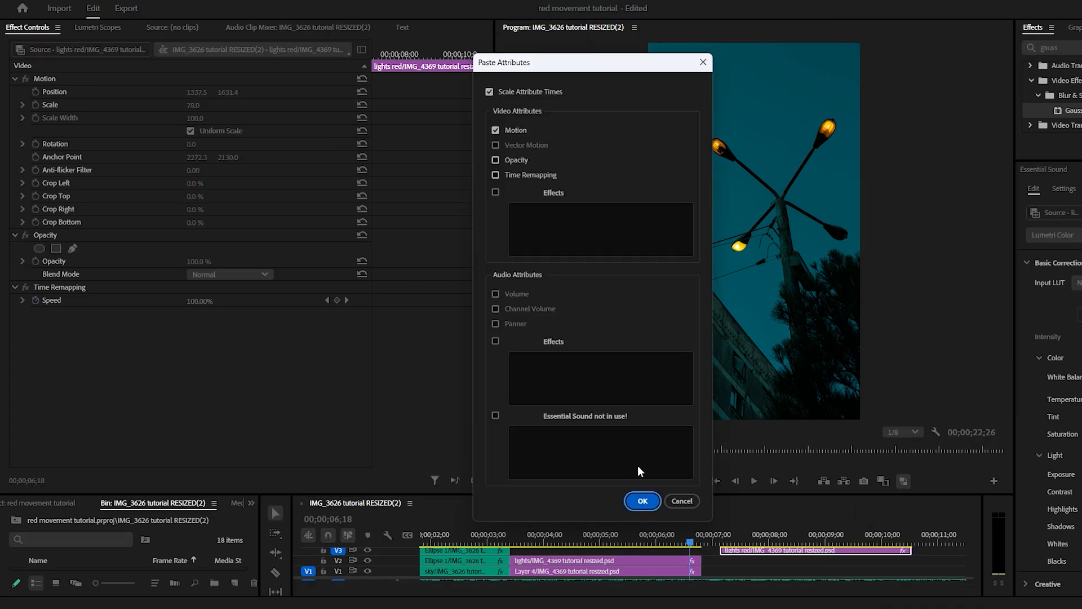
{"action": "left_click", "coordinate": [640, 499]}
Move the lights red clip on V3 directly above the lights clip, aligned with its start
{"action": "left_click_drag", "start_coordinate": [691, 535], "coordinate": [666, 538]}
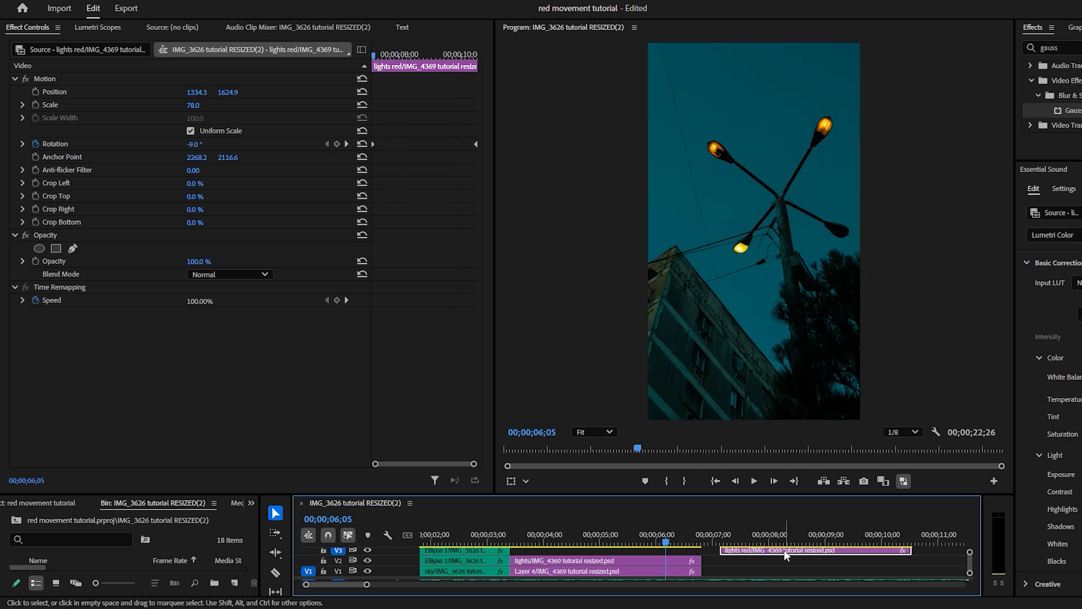
{"action": "left_click_drag", "start_coordinate": [784, 552], "coordinate": [573, 552]}
{"action": "left_click_drag", "start_coordinate": [665, 534], "coordinate": [525, 546]}
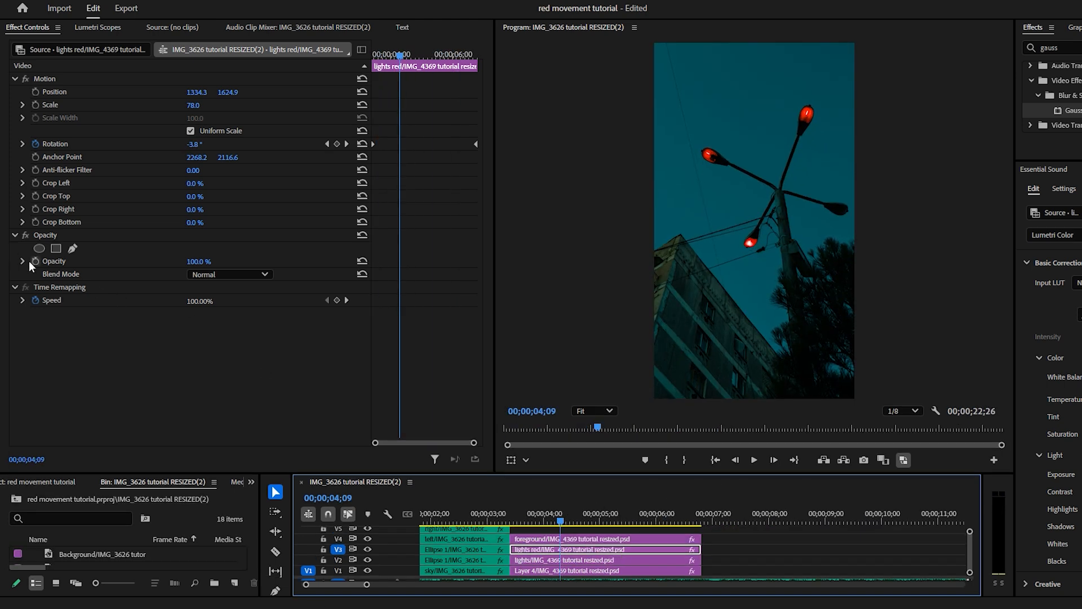
Keyframe the lights red clip's Opacity from 0% shortly before 00;00;04;09 to 100% at 00;00;04;17, and play back the fade
{"action": "left_click", "coordinate": [35, 260]}
{"action": "left_click_drag", "start_coordinate": [396, 265], "coordinate": [393, 268]}
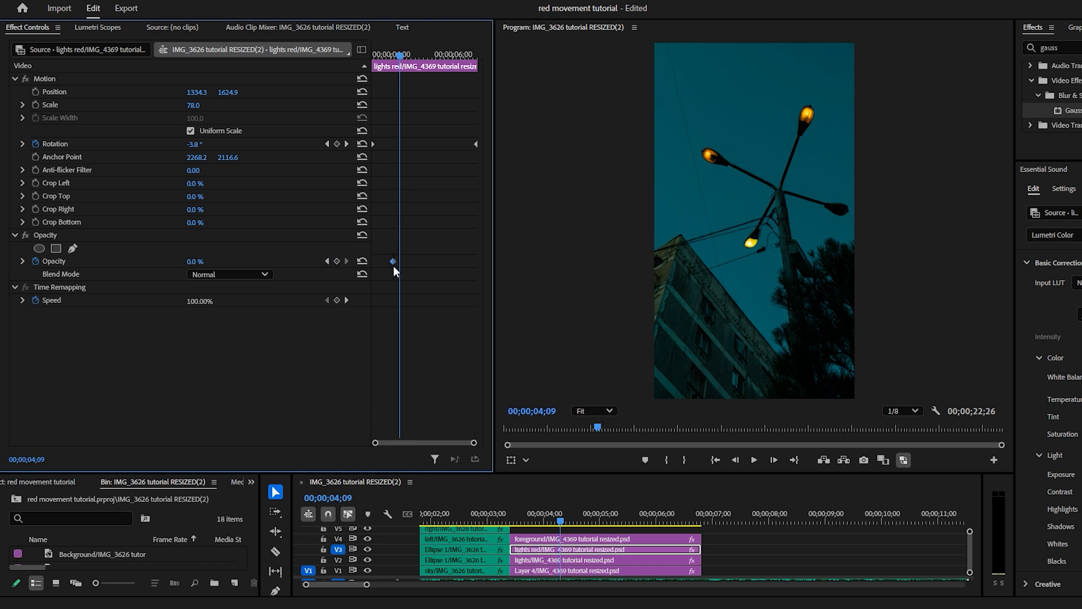
{"action": "left_click", "coordinate": [408, 54]}
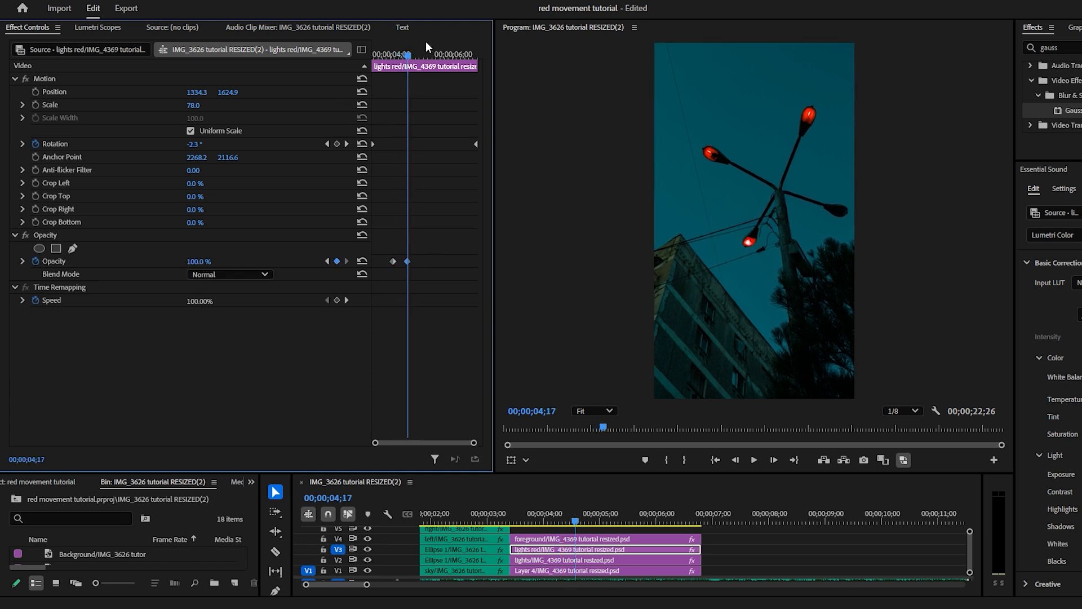
{"action": "left_click_drag", "start_coordinate": [426, 47], "coordinate": [385, 54]}
{"action": "left_click", "coordinate": [753, 460]}
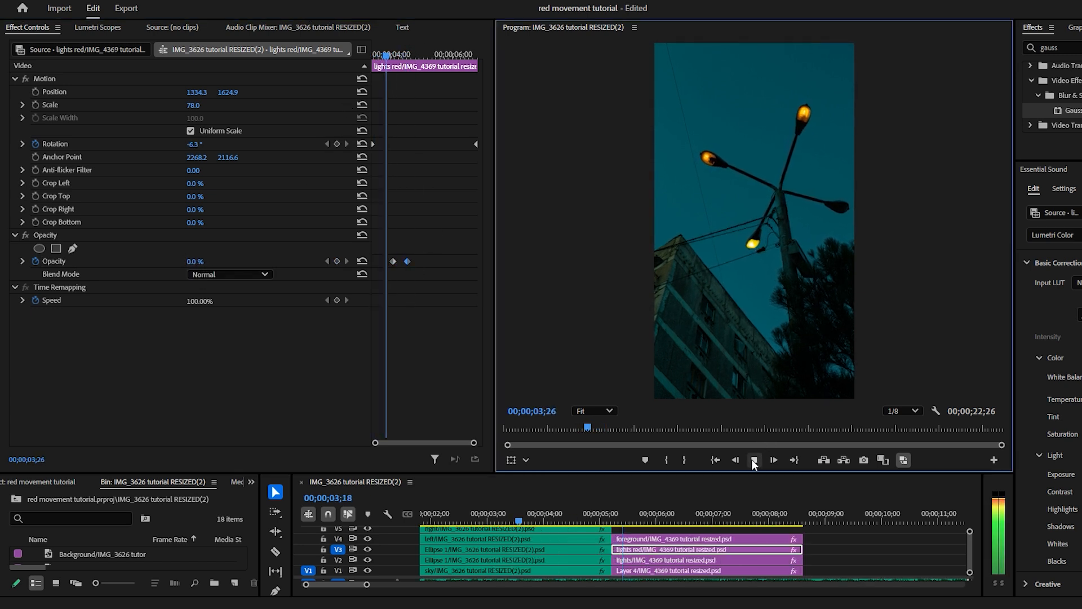
{"action": "left_click", "coordinate": [754, 461]}
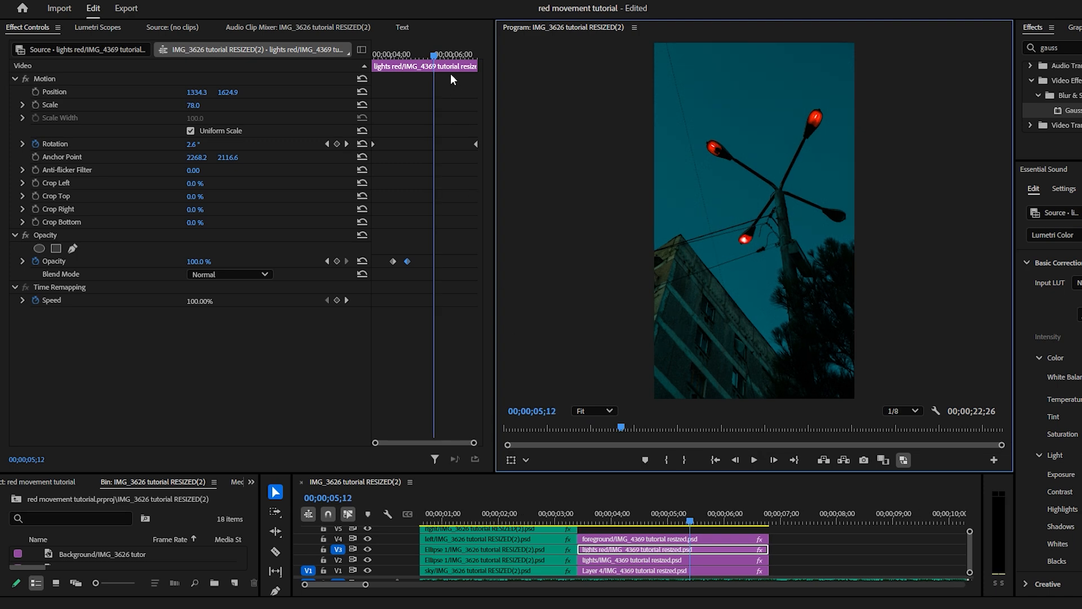
Add a 0% Opacity keyframe to the lights red clip at 00;00;05;06 and shift it slightly earlier
{"action": "left_click_drag", "start_coordinate": [434, 54], "coordinate": [428, 54]}
{"action": "left_click", "coordinate": [336, 261]}
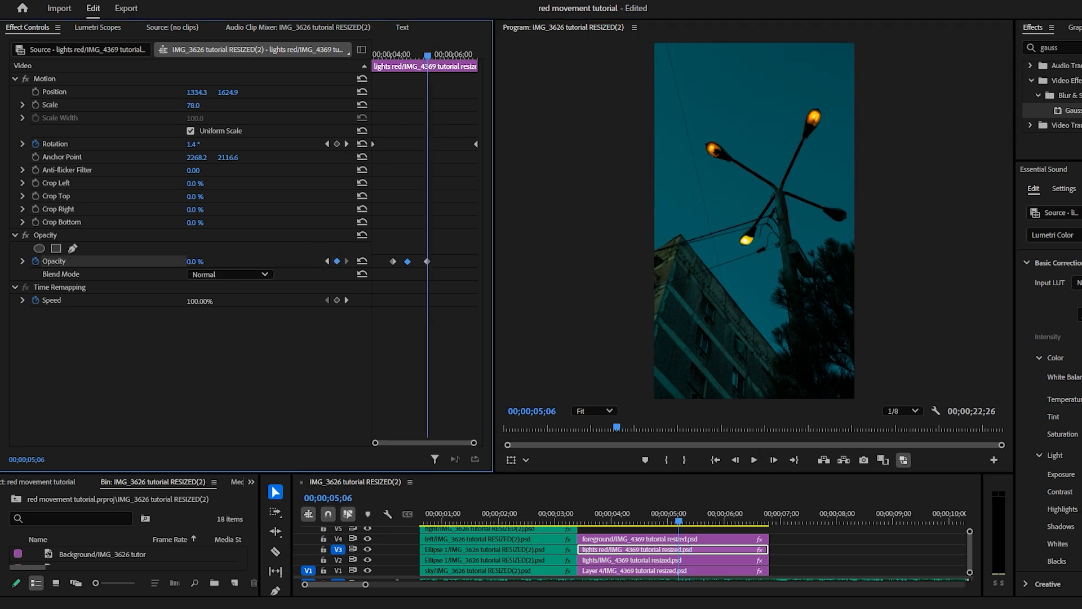
{"action": "left_click_drag", "start_coordinate": [429, 263], "coordinate": [422, 265]}
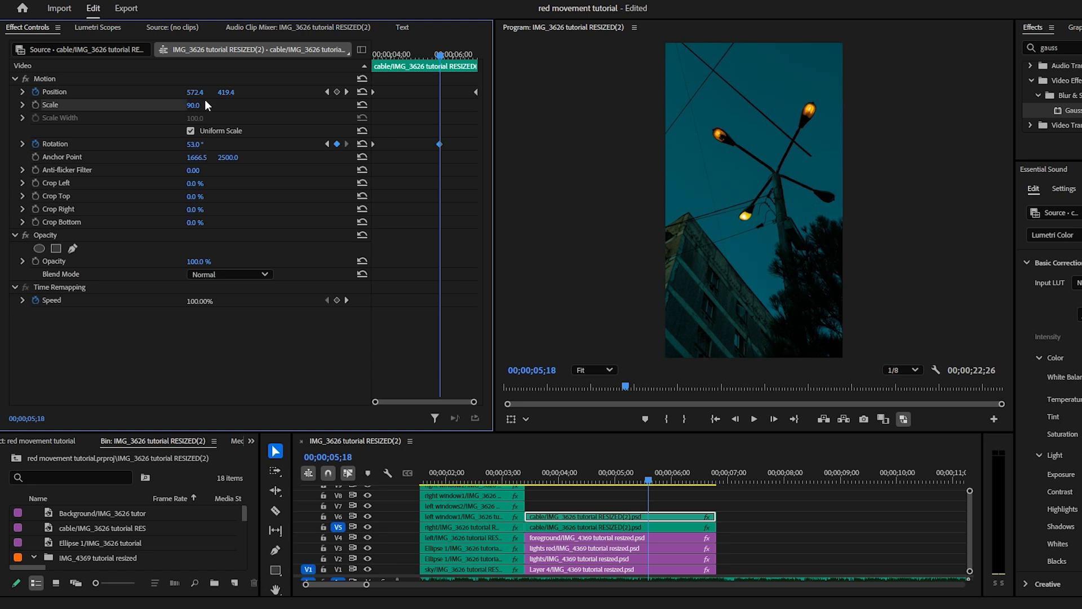
Adjust the animated Position of the cable clip on V6 so the cable crosses the street lamp scene
{"action": "left_click_drag", "start_coordinate": [197, 93], "coordinate": [355, 112]}
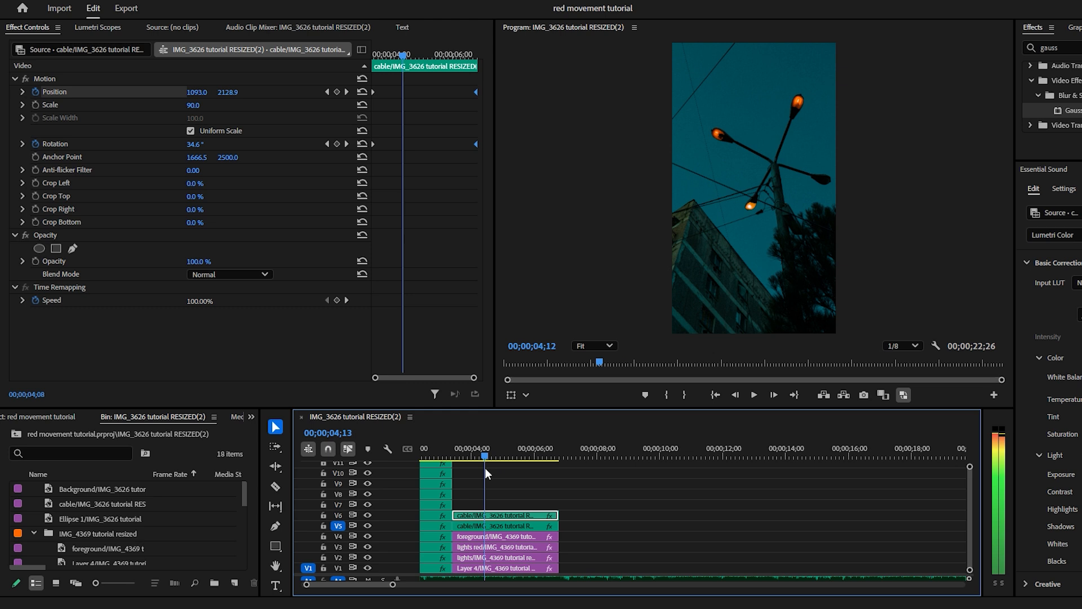
Nest the six street lamp scene clips on V1 to V6 into a sequence, keeping the suggested name
{"action": "left_click_drag", "start_coordinate": [533, 491], "coordinate": [490, 572]}
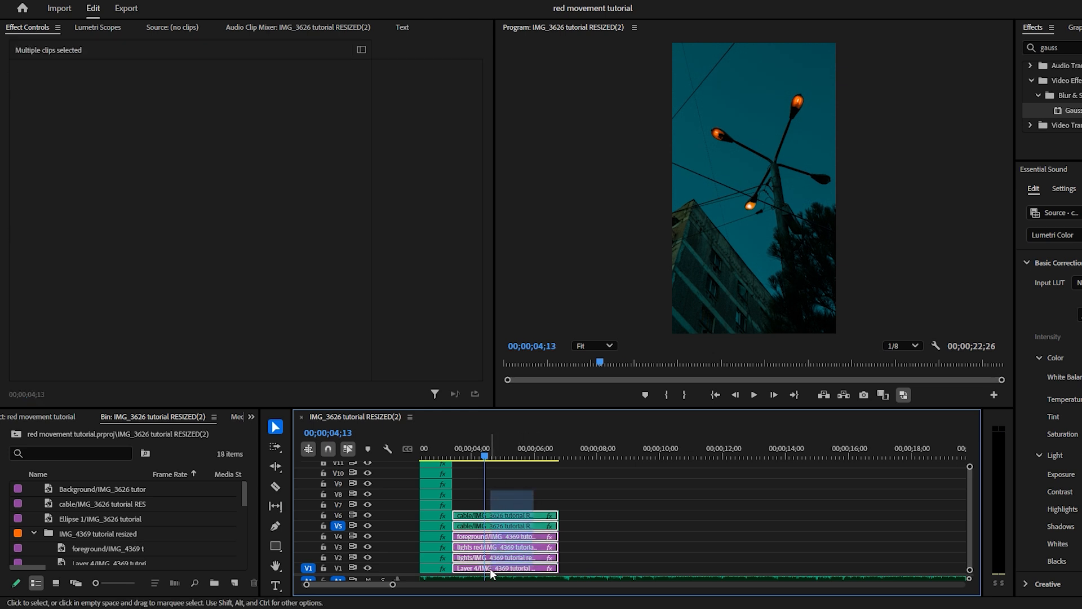
{"action": "right_click", "coordinate": [527, 533]}
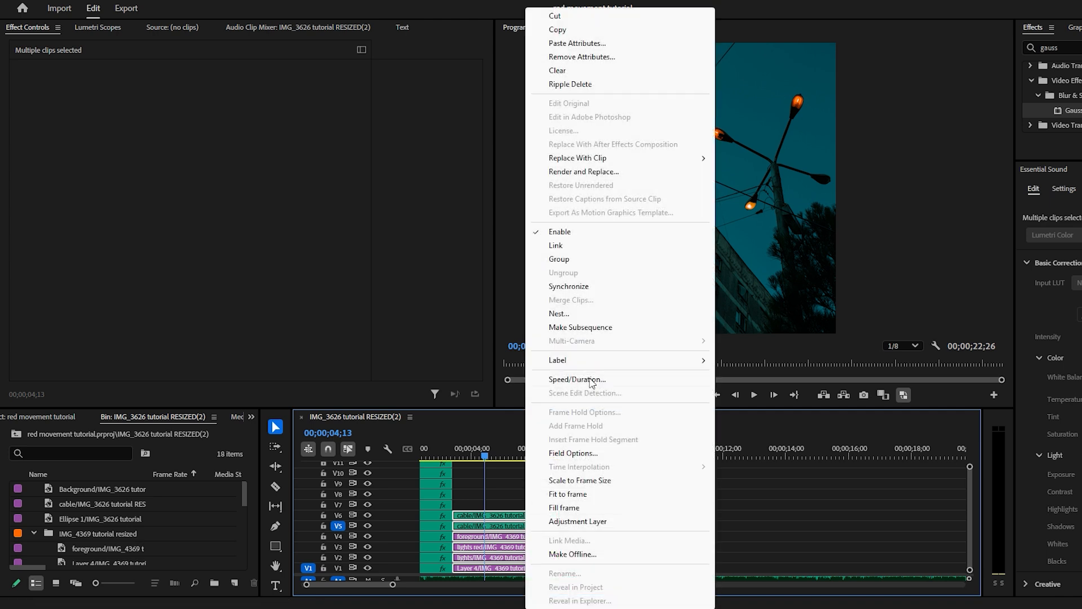
{"action": "left_click", "coordinate": [588, 317]}
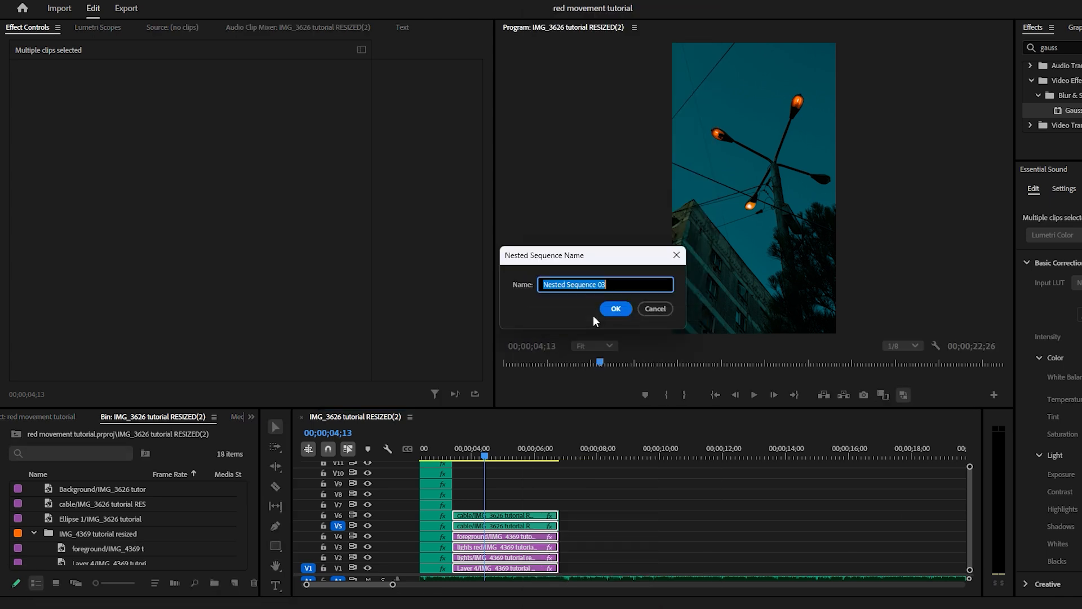
{"action": "left_click", "coordinate": [614, 307]}
Keyframe the nested clip from Position 975, 1920 and Scale 109 at the start to 1080, 1920 and 100 at the end, and play back
{"action": "left_click_drag", "start_coordinate": [485, 454], "coordinate": [465, 462]}
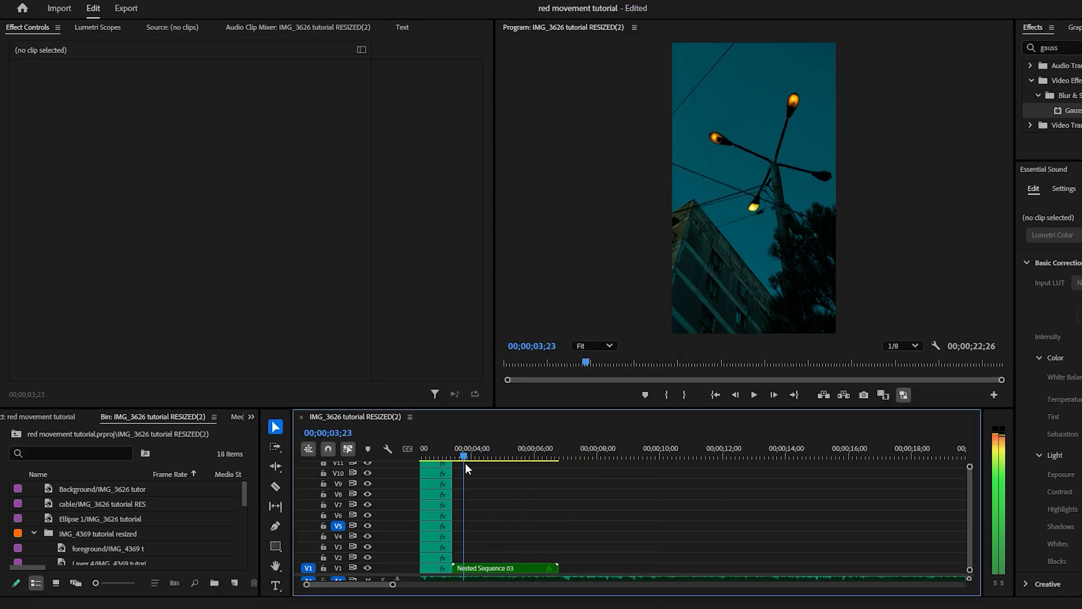
{"action": "left_click", "coordinate": [495, 568]}
{"action": "left_click", "coordinate": [36, 92]}
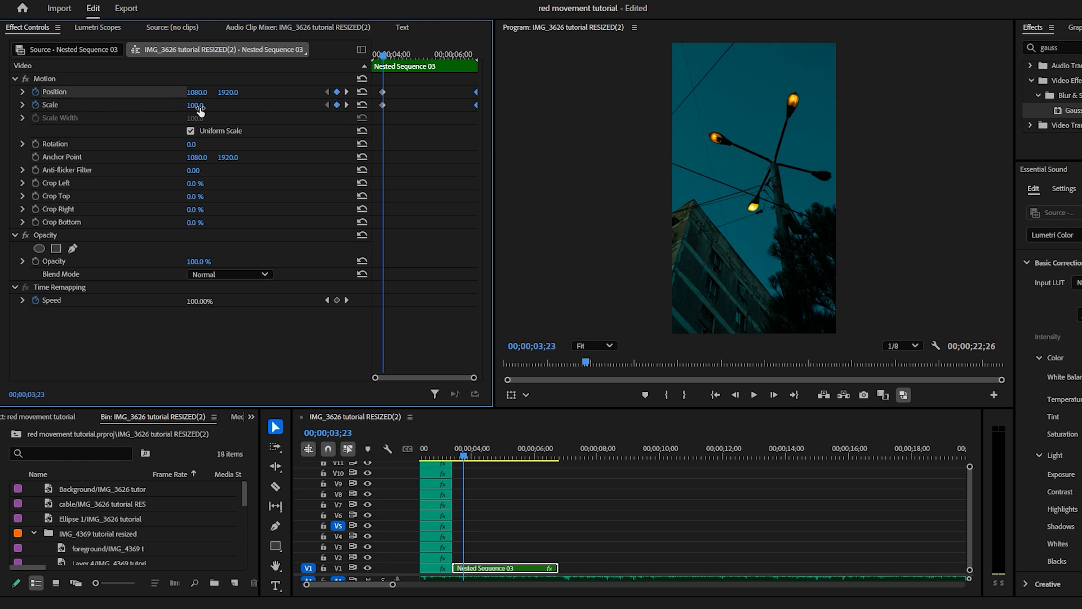
{"action": "left_click_drag", "start_coordinate": [200, 110], "coordinate": [144, 93]}
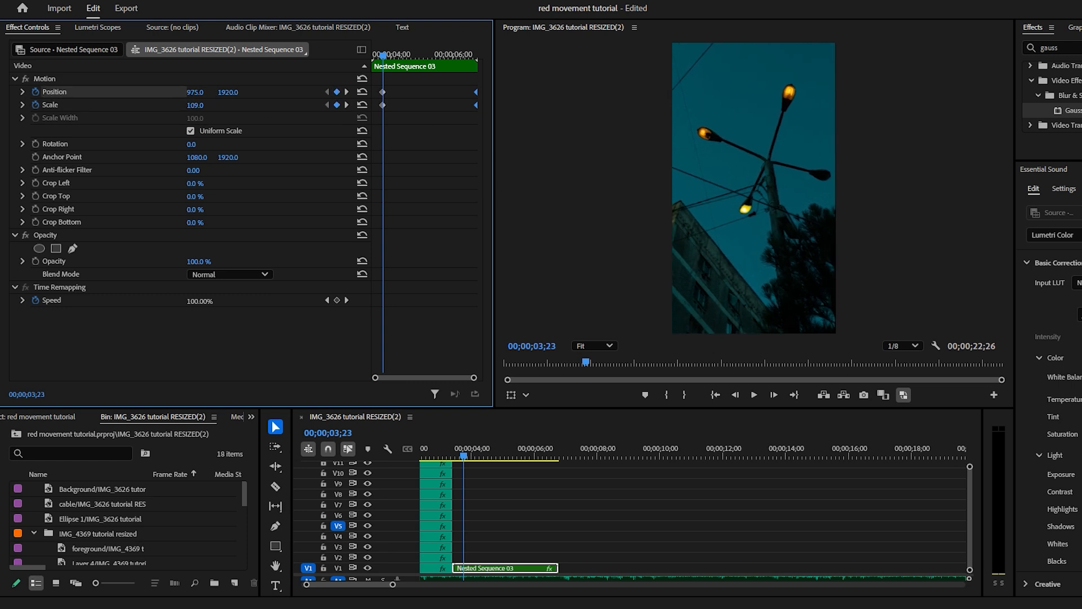
{"action": "left_click", "coordinate": [754, 395]}
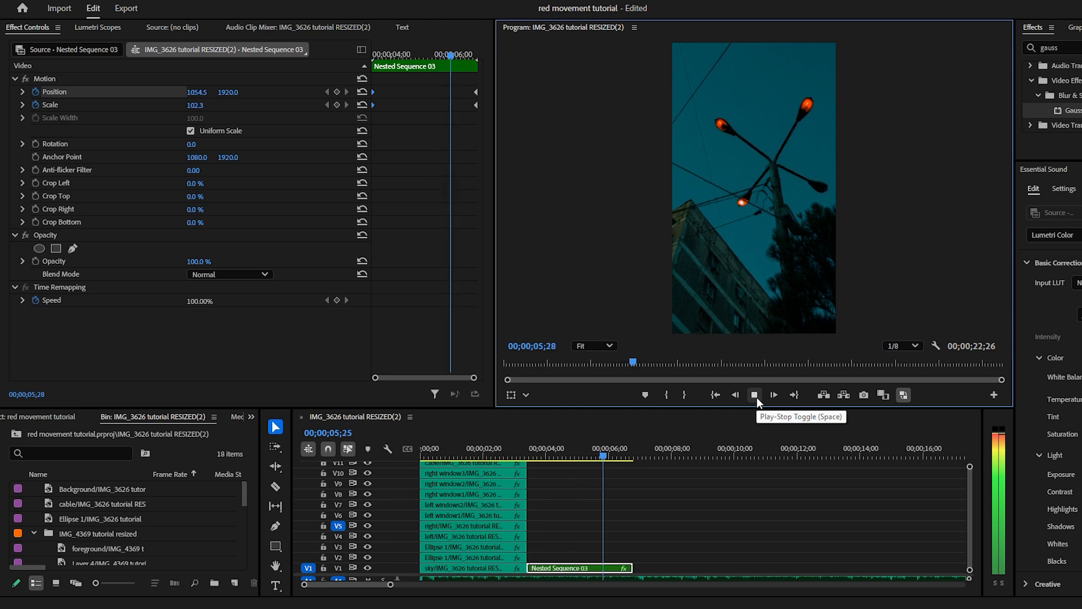
{"action": "left_click", "coordinate": [754, 395]}
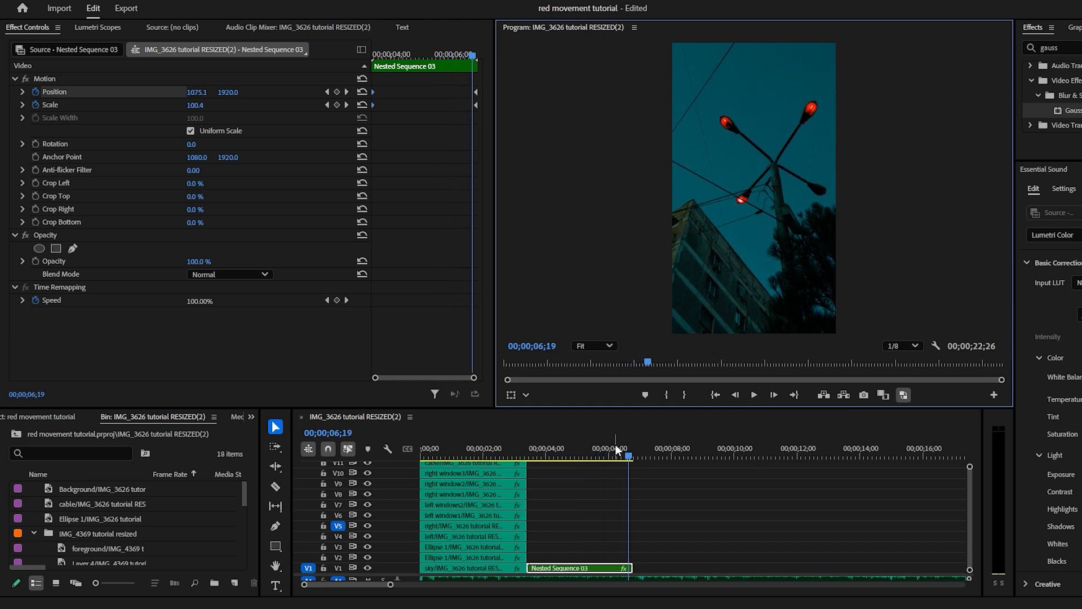
{"action": "left_click_drag", "start_coordinate": [623, 448], "coordinate": [594, 458]}
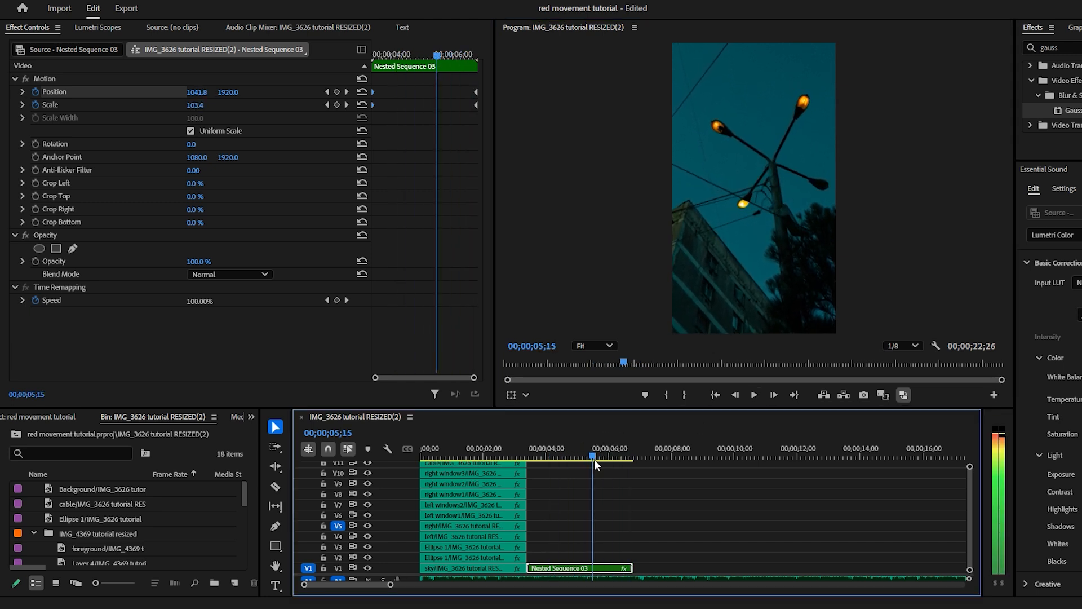
Open the nested street lamp sequence, put its six clips back into the main sequence in place of the nest, and review them
{"action": "double_click", "coordinate": [562, 570]}
{"action": "left_click_drag", "start_coordinate": [968, 473], "coordinate": [968, 458]}
{"action": "left_click_drag", "start_coordinate": [695, 407], "coordinate": [690, 358]}
{"action": "left_click_drag", "start_coordinate": [510, 407], "coordinate": [469, 406]}
{"action": "left_click_drag", "start_coordinate": [566, 418], "coordinate": [560, 567]}
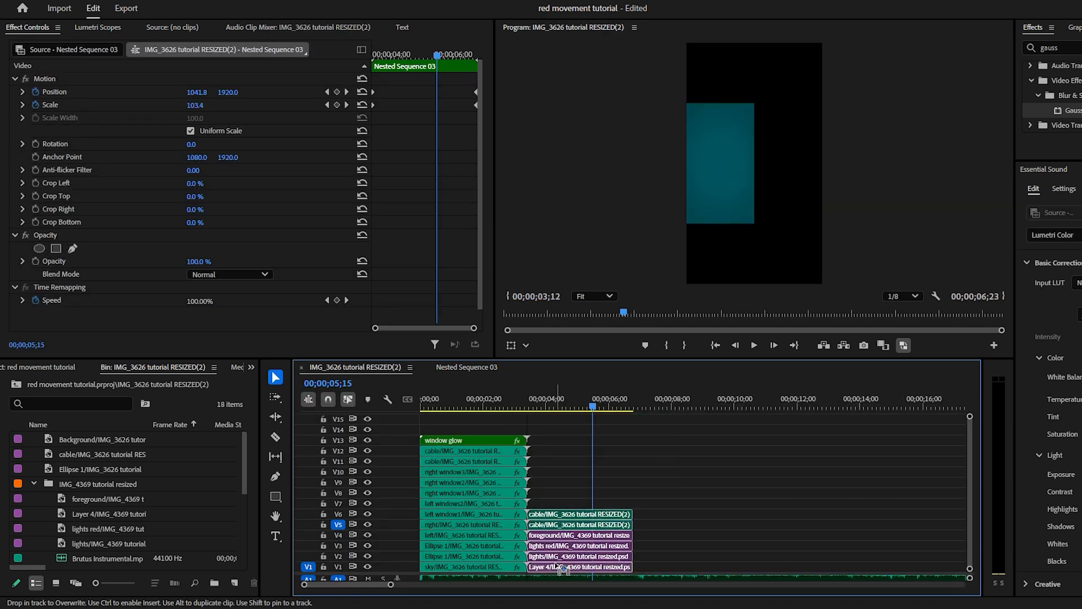
{"action": "left_click", "coordinate": [626, 407]}
{"action": "left_click_drag", "start_coordinate": [624, 406], "coordinate": [558, 407]}
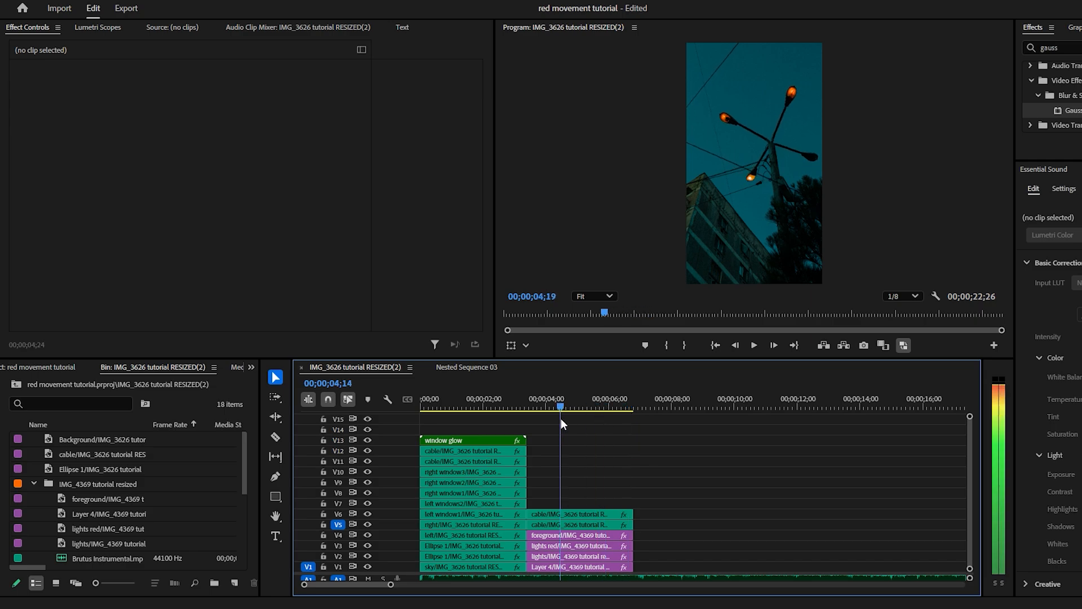